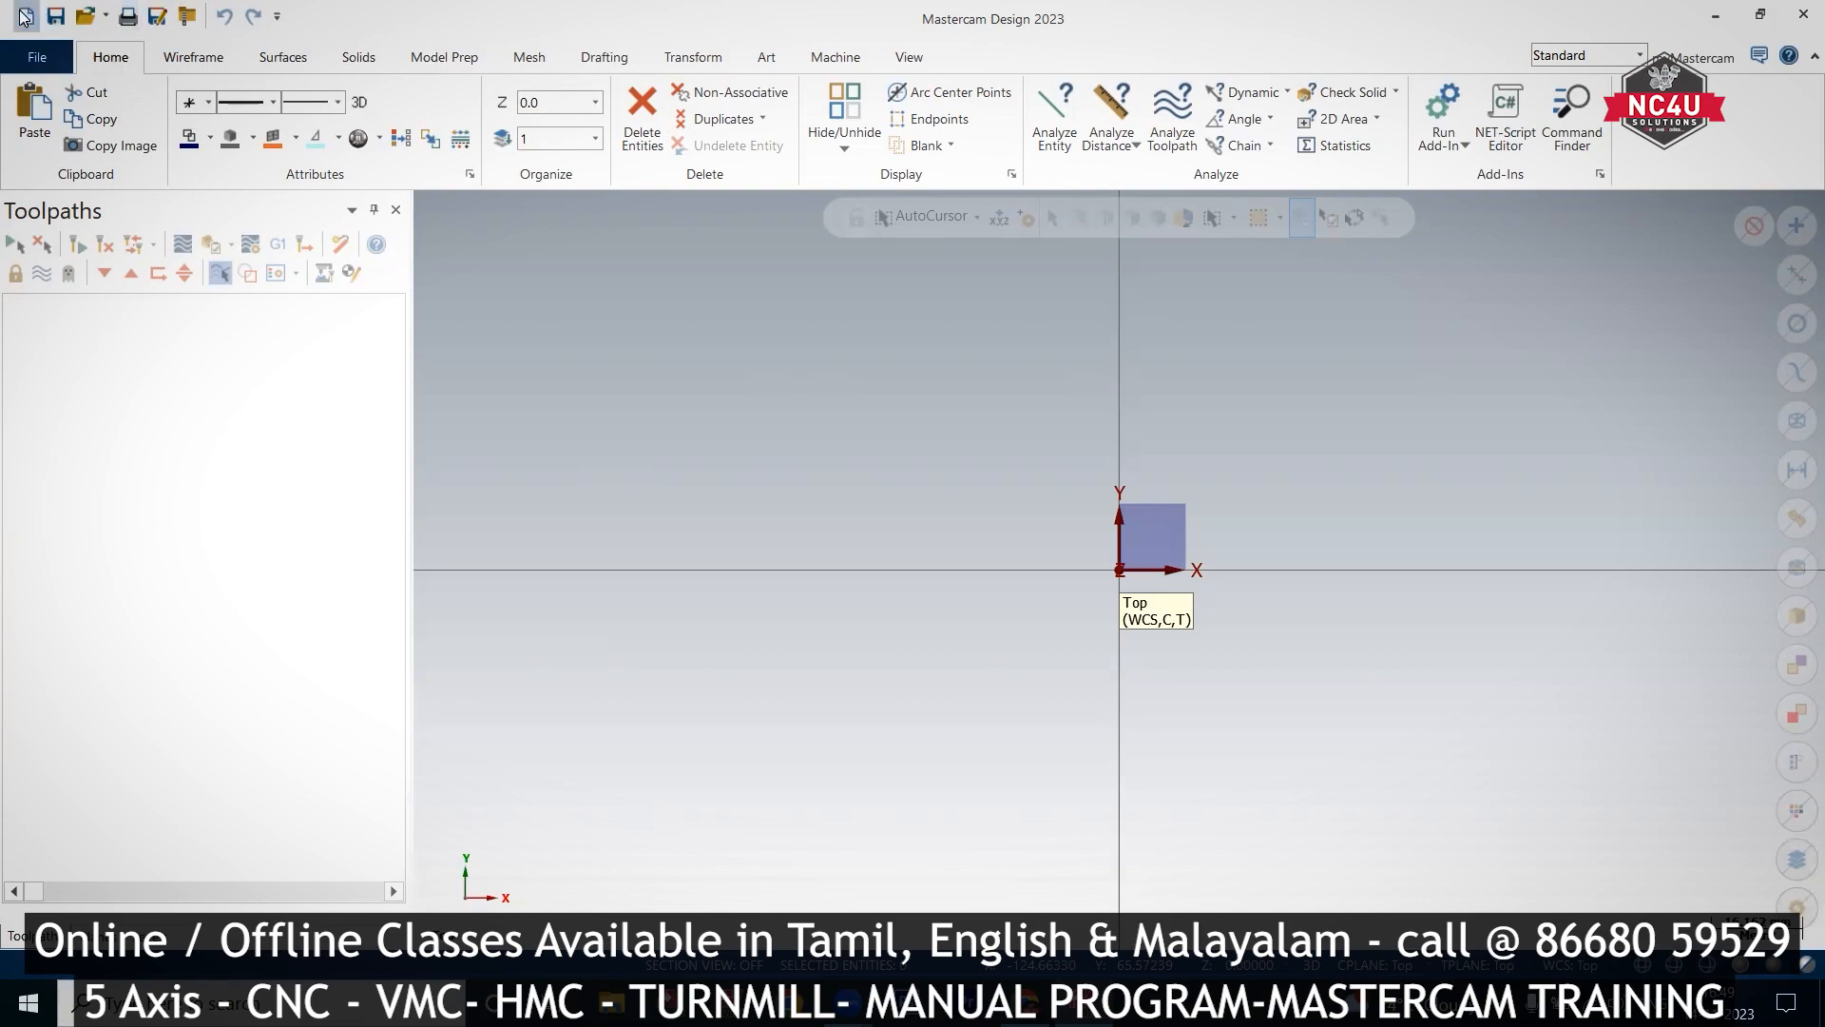
Step: Open the recent STEP file 47085.STEP
{"action": "left_click", "coordinate": [36, 57]}
{"action": "left_click", "coordinate": [57, 194]}
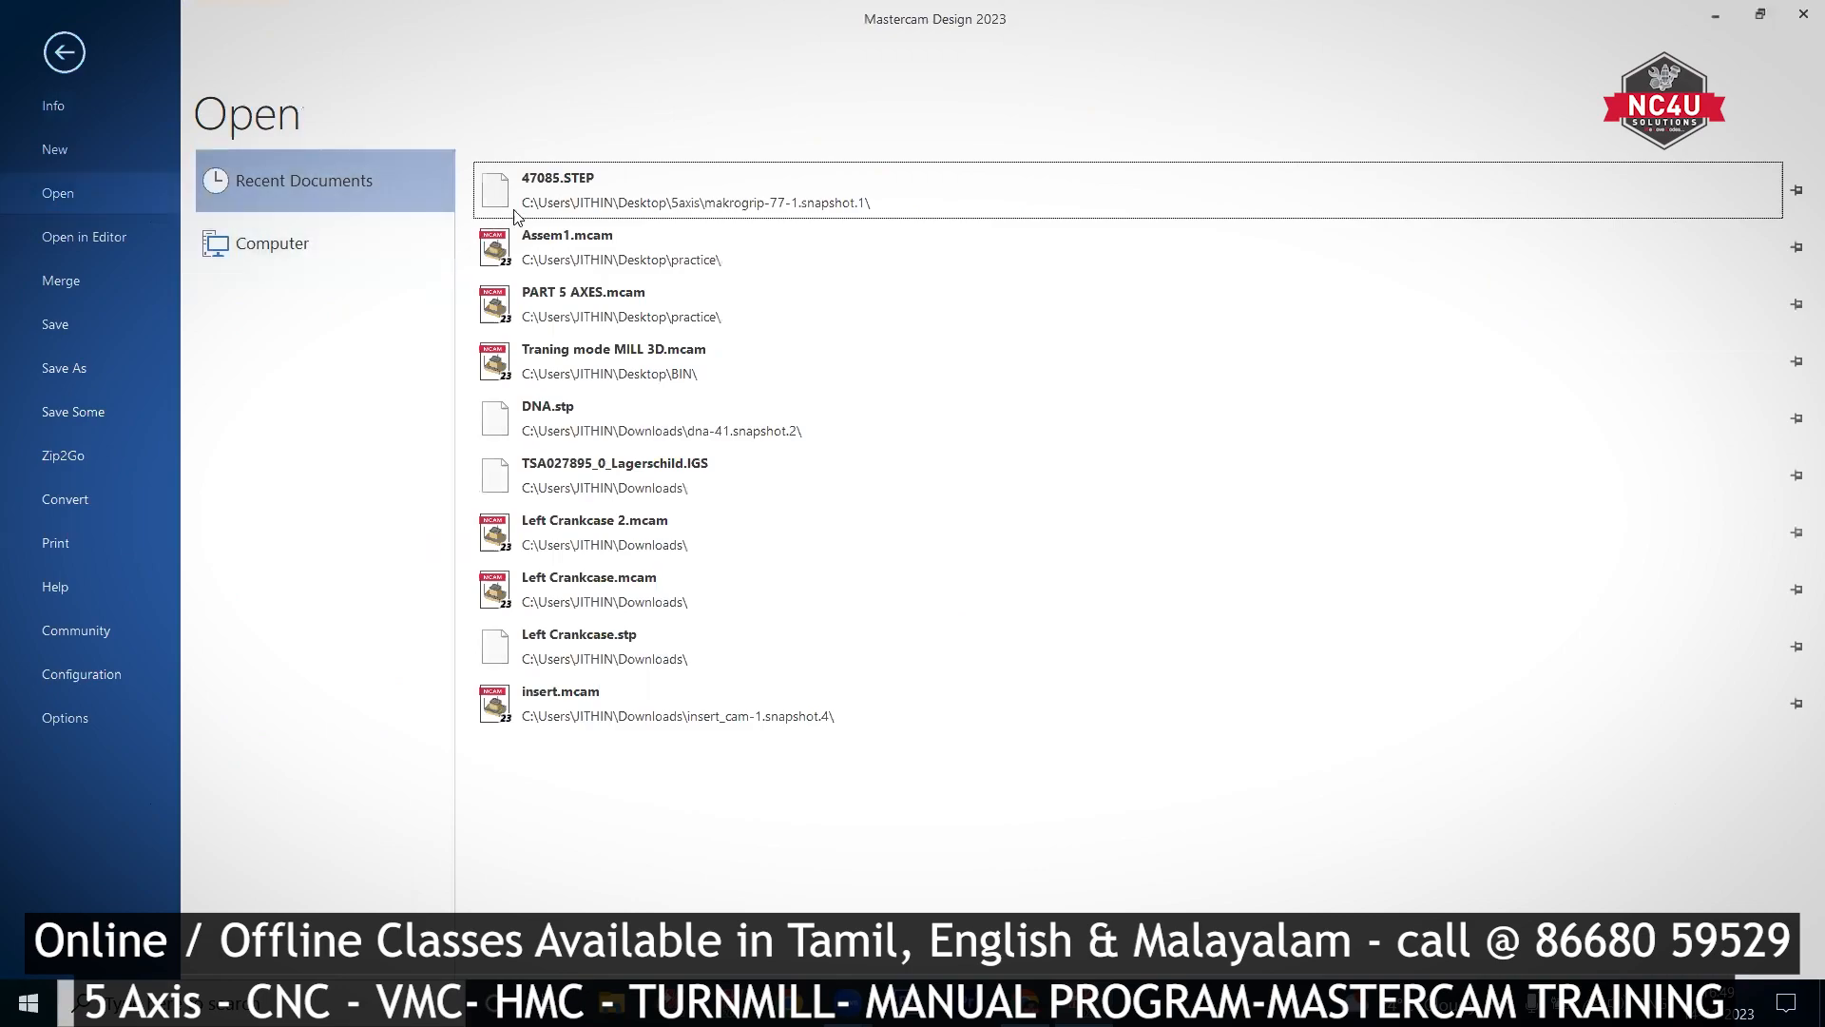
{"action": "left_click", "coordinate": [556, 195]}
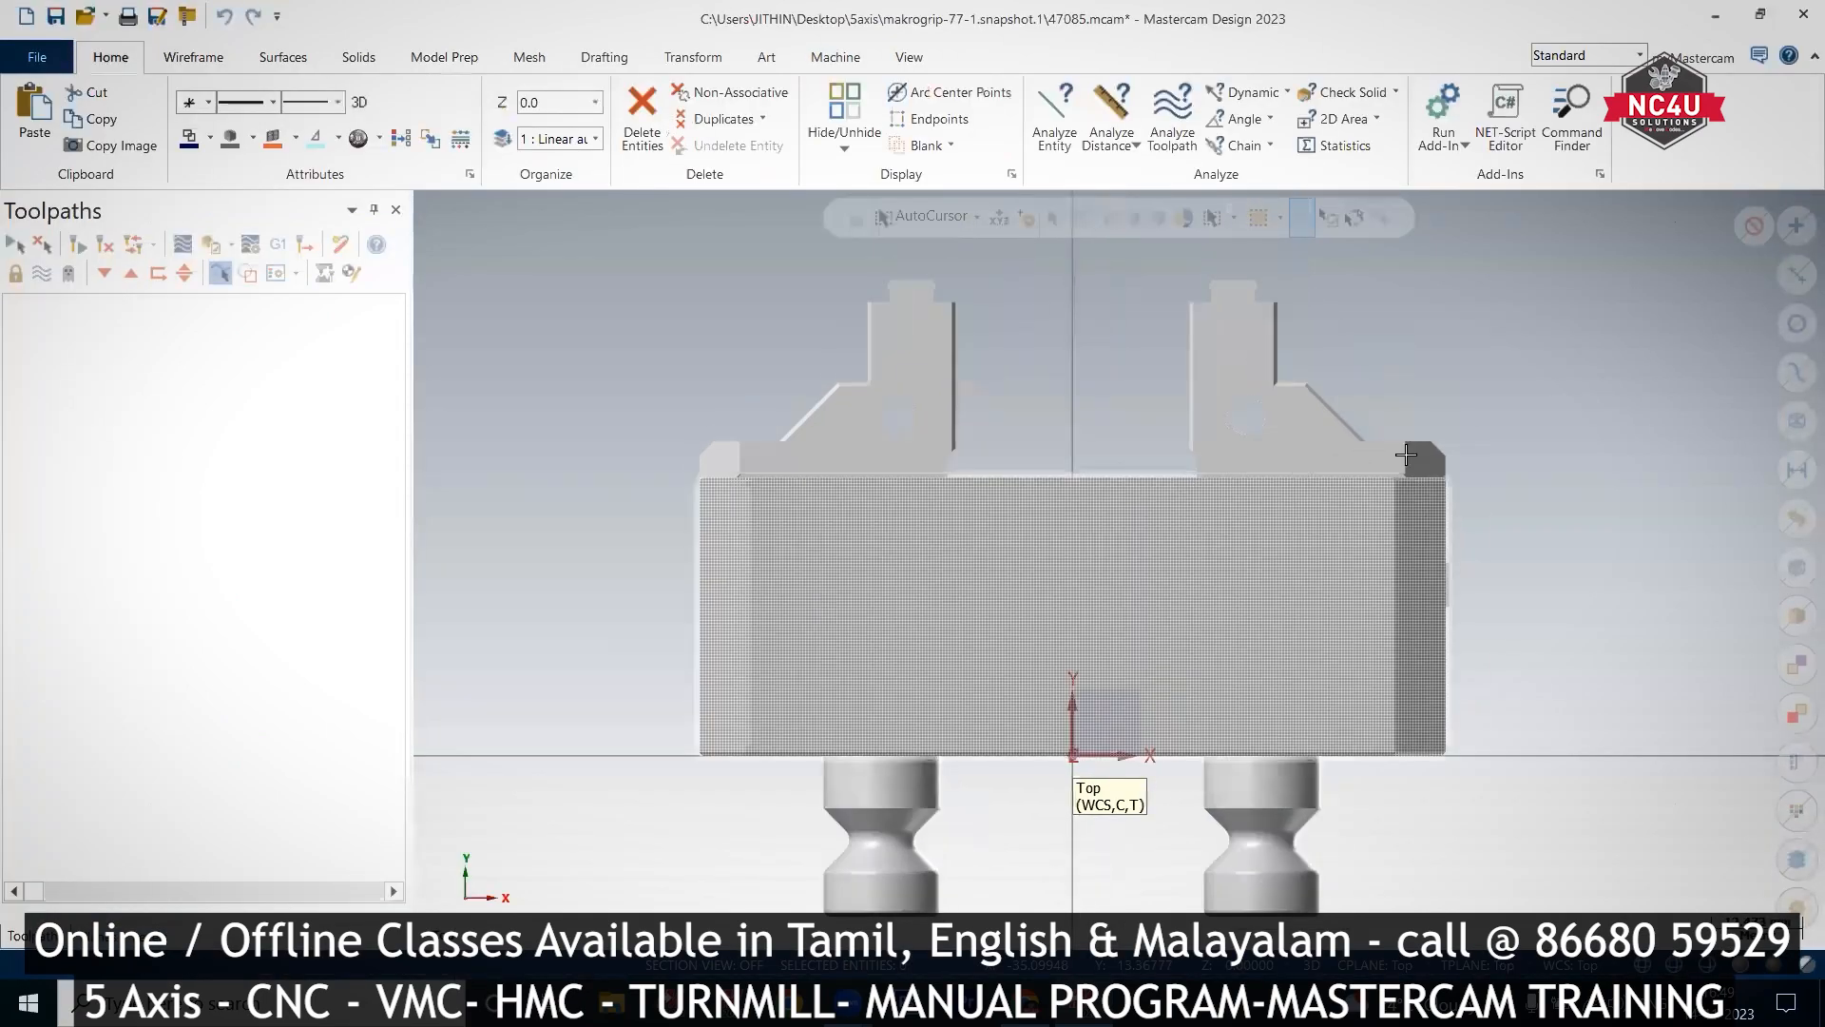
Step: Rotate the whole vise 90° about the origin in the Right plane, using the Move method instead of Copy
{"action": "right_click", "coordinate": [1406, 455]}
{"action": "left_click", "coordinate": [1475, 650]}
{"action": "left_click_drag", "start_coordinate": [867, 314], "coordinate": [1360, 816]}
{"action": "right_click", "coordinate": [1399, 420]}
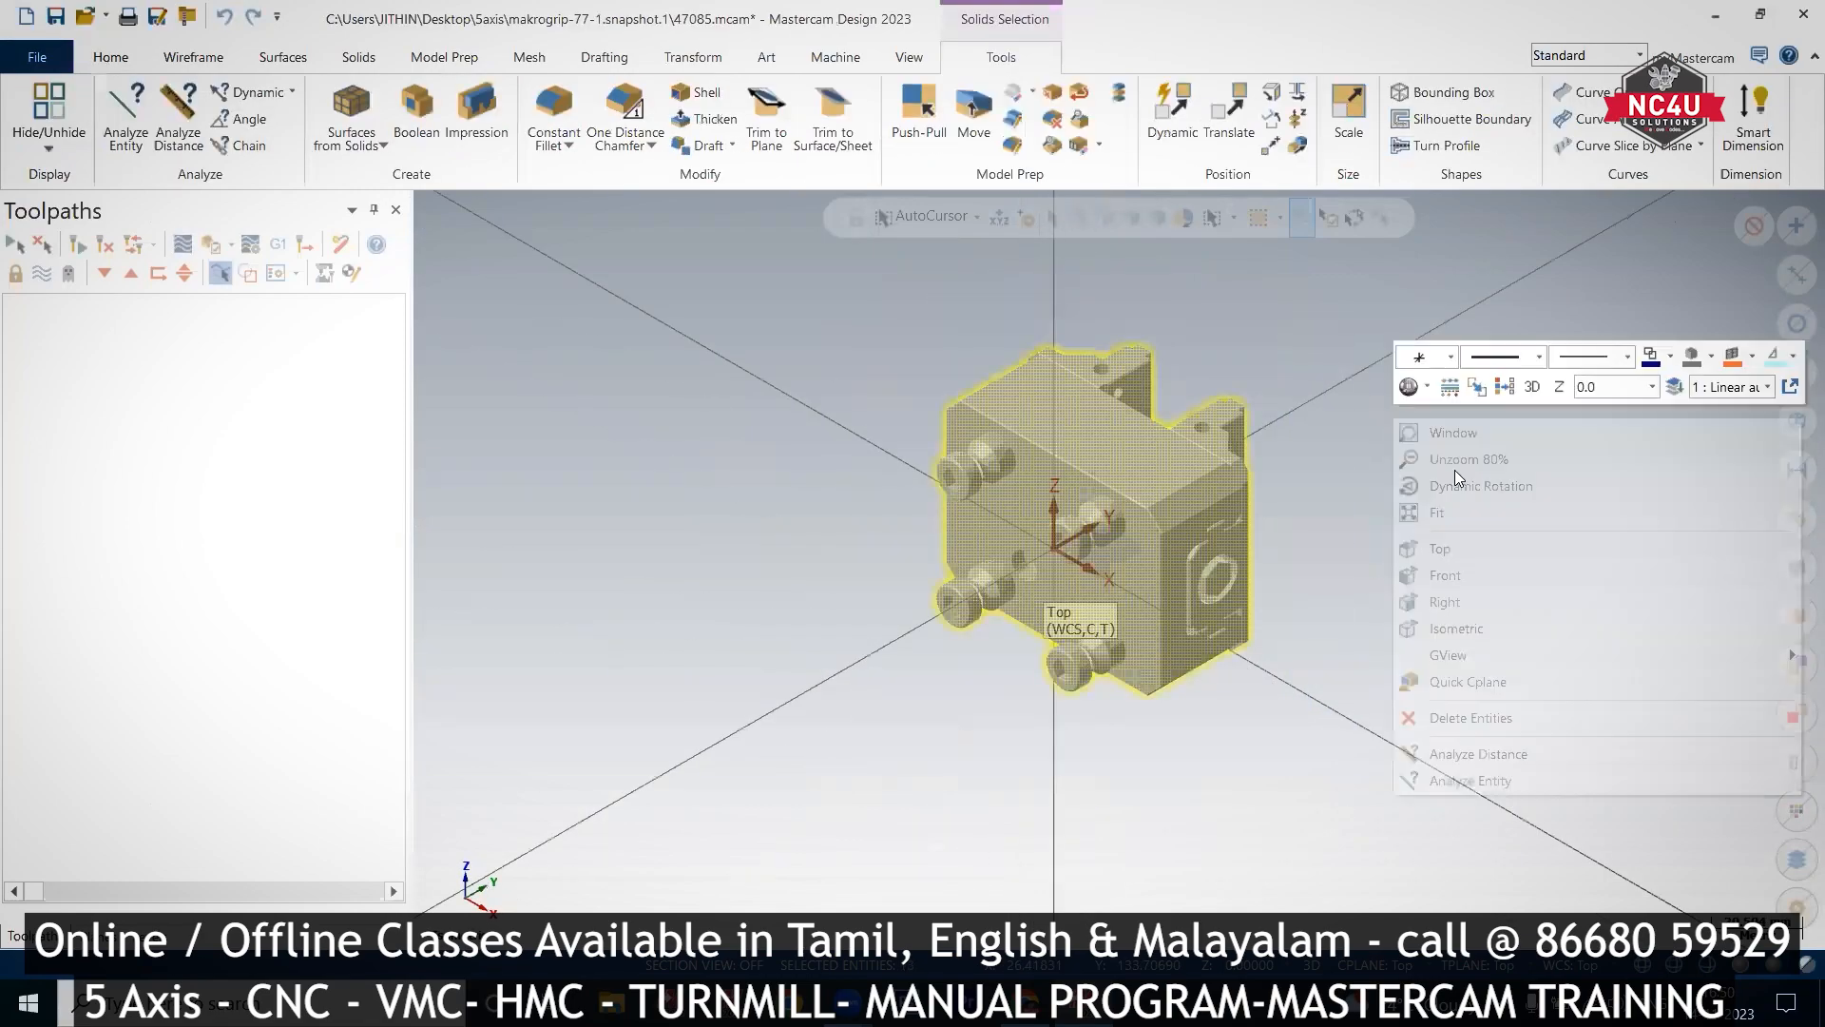
{"action": "left_click", "coordinate": [1464, 591]}
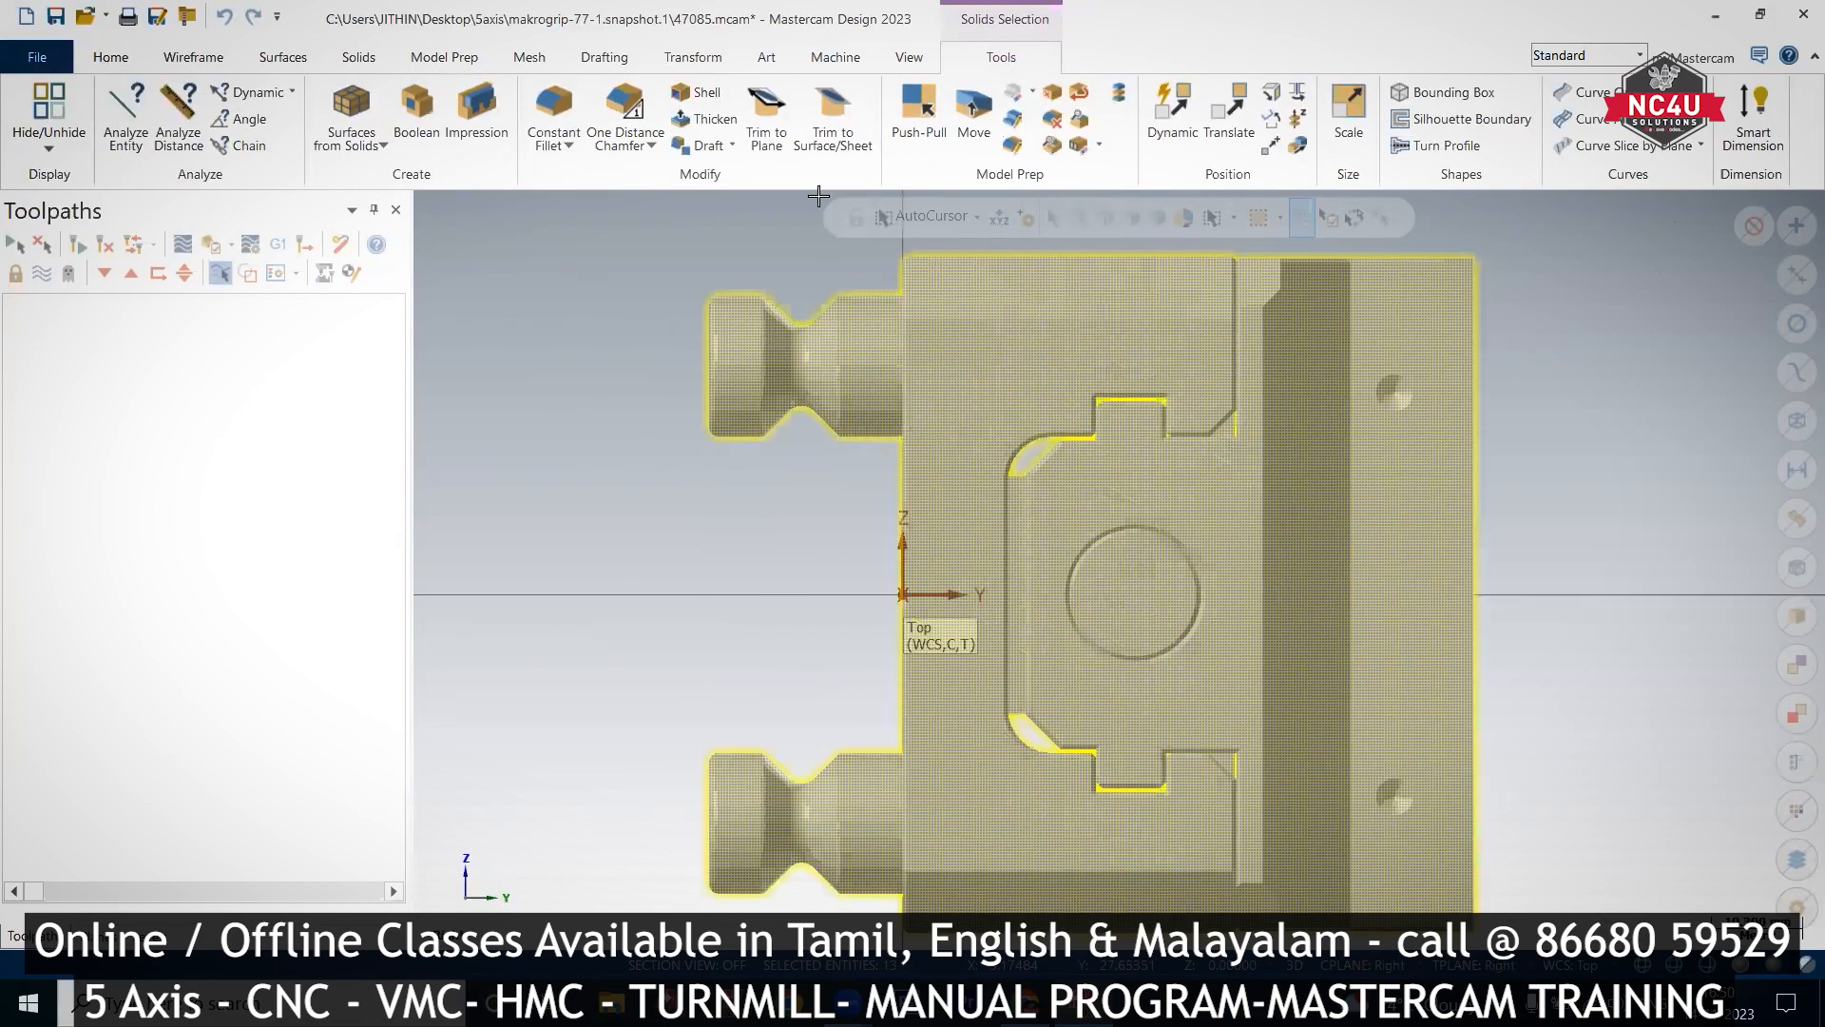
{"action": "left_click", "coordinate": [682, 58]}
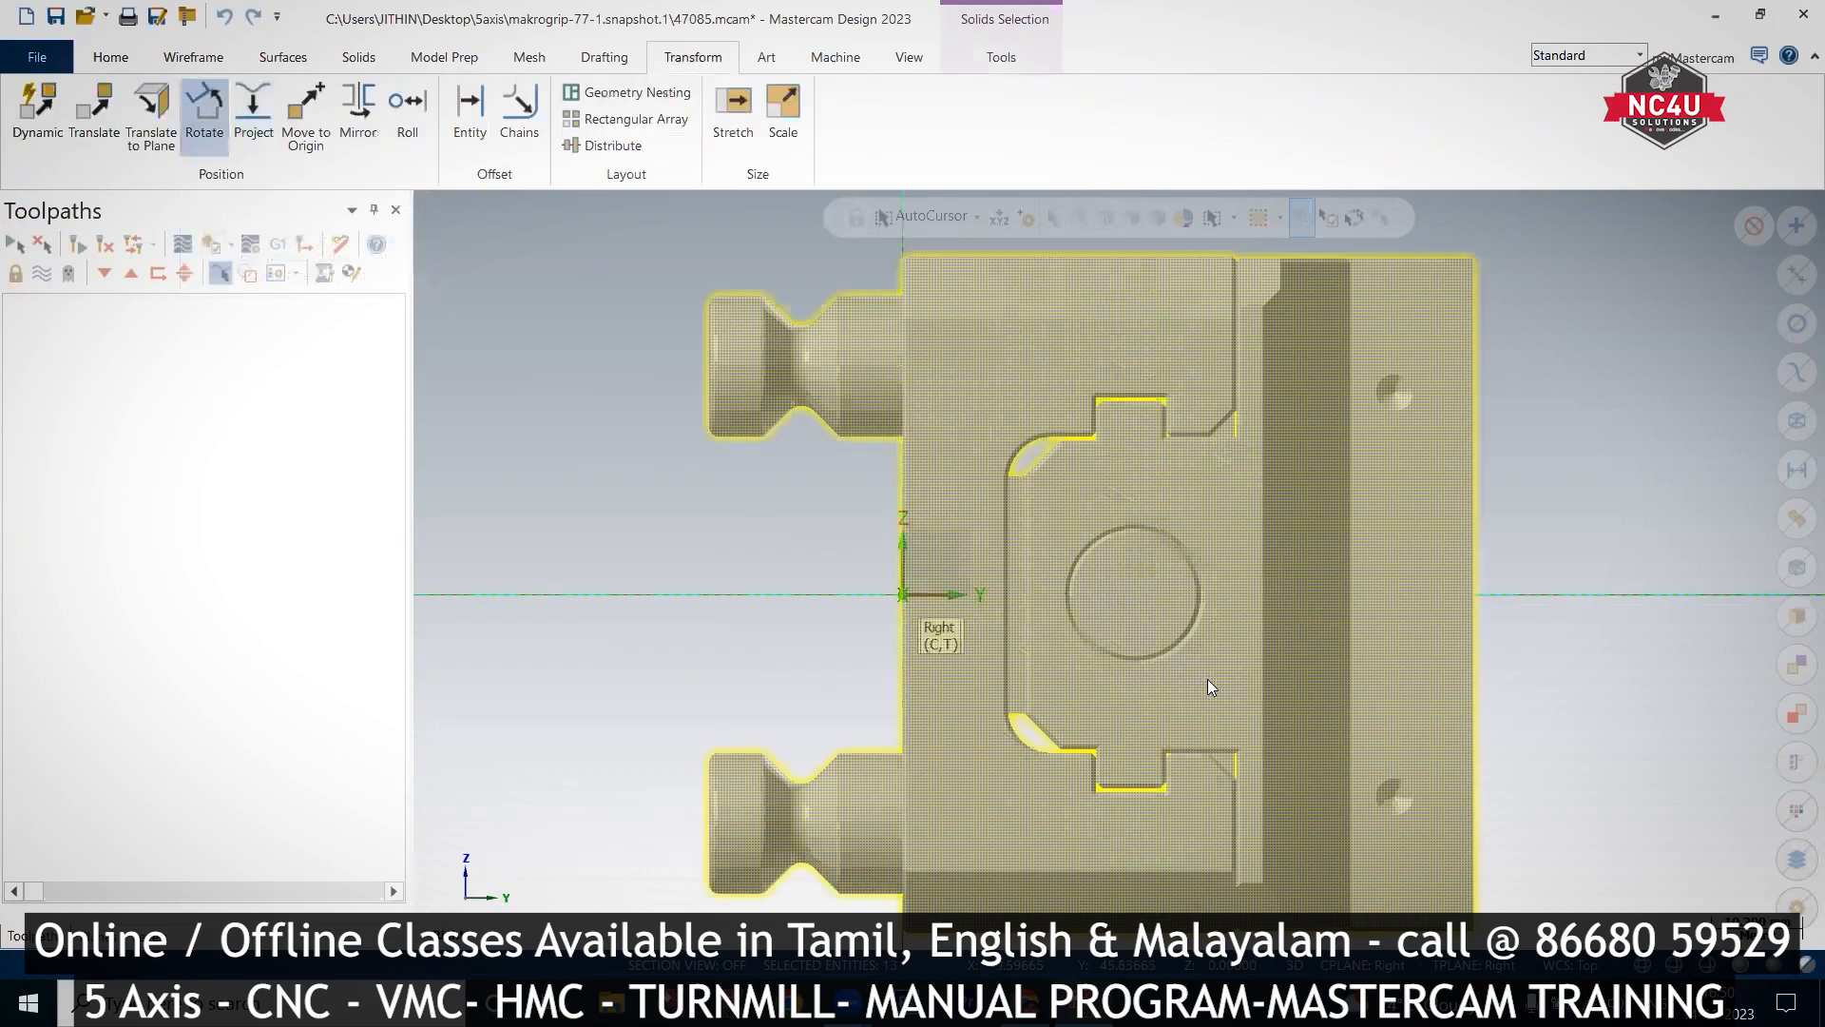
{"action": "left_click_drag", "start_coordinate": [1030, 601], "coordinate": [956, 492]}
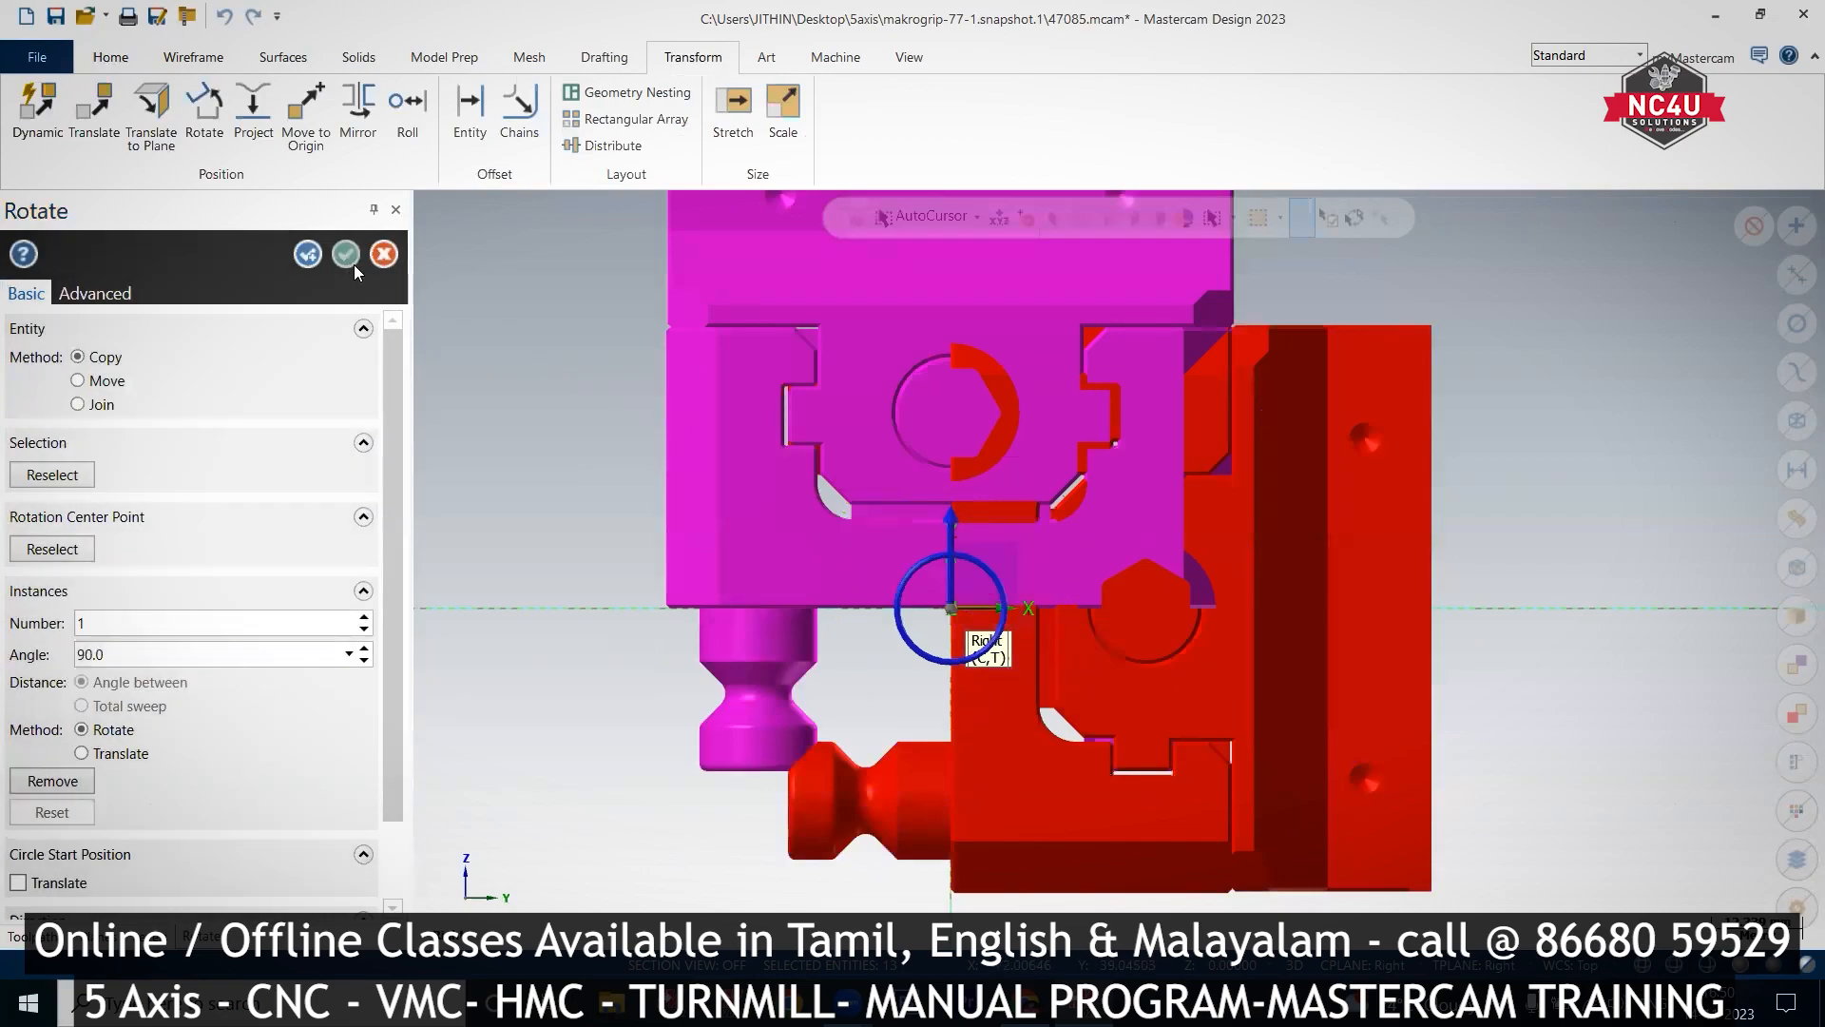
{"action": "left_click", "coordinate": [106, 380]}
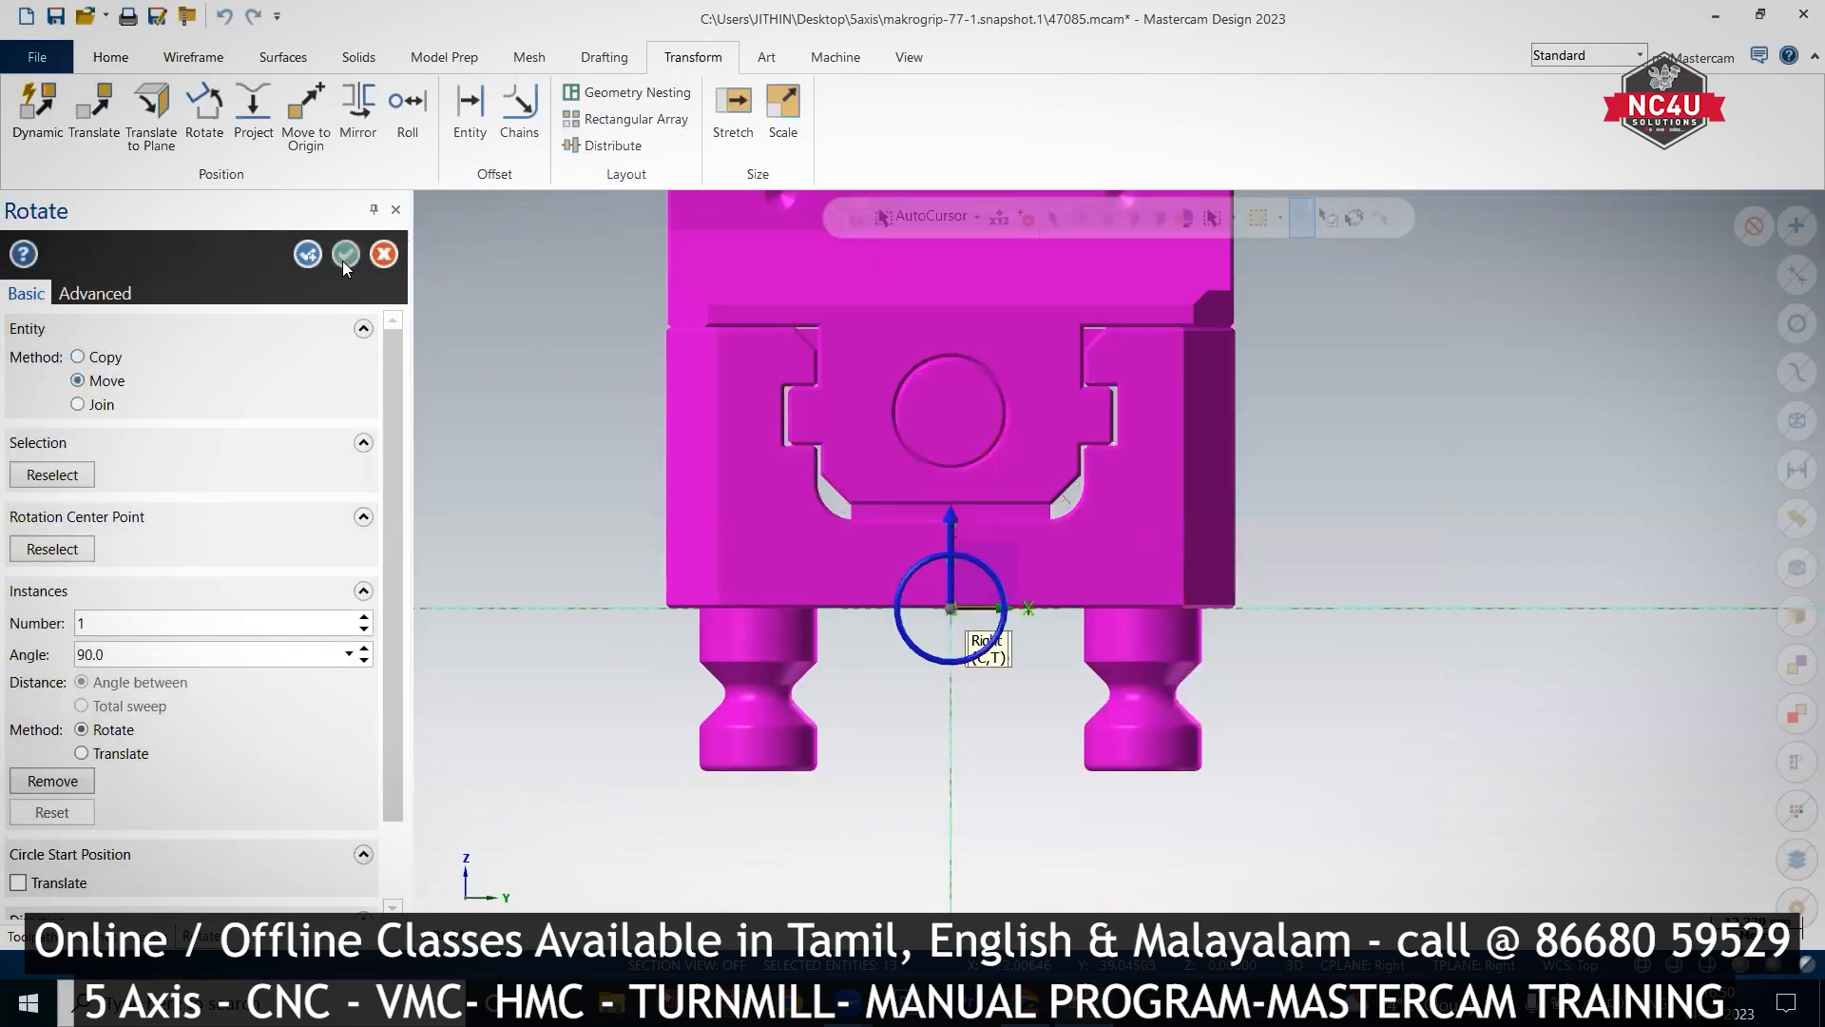
Step: Select the whole vise and begin translating it with a Z delta of -10 in the Right plane
{"action": "scroll", "coordinate": [1048, 601], "scroll_direction": "down", "scroll_amount": 3}
{"action": "left_click_drag", "start_coordinate": [785, 364], "coordinate": [1291, 768]}
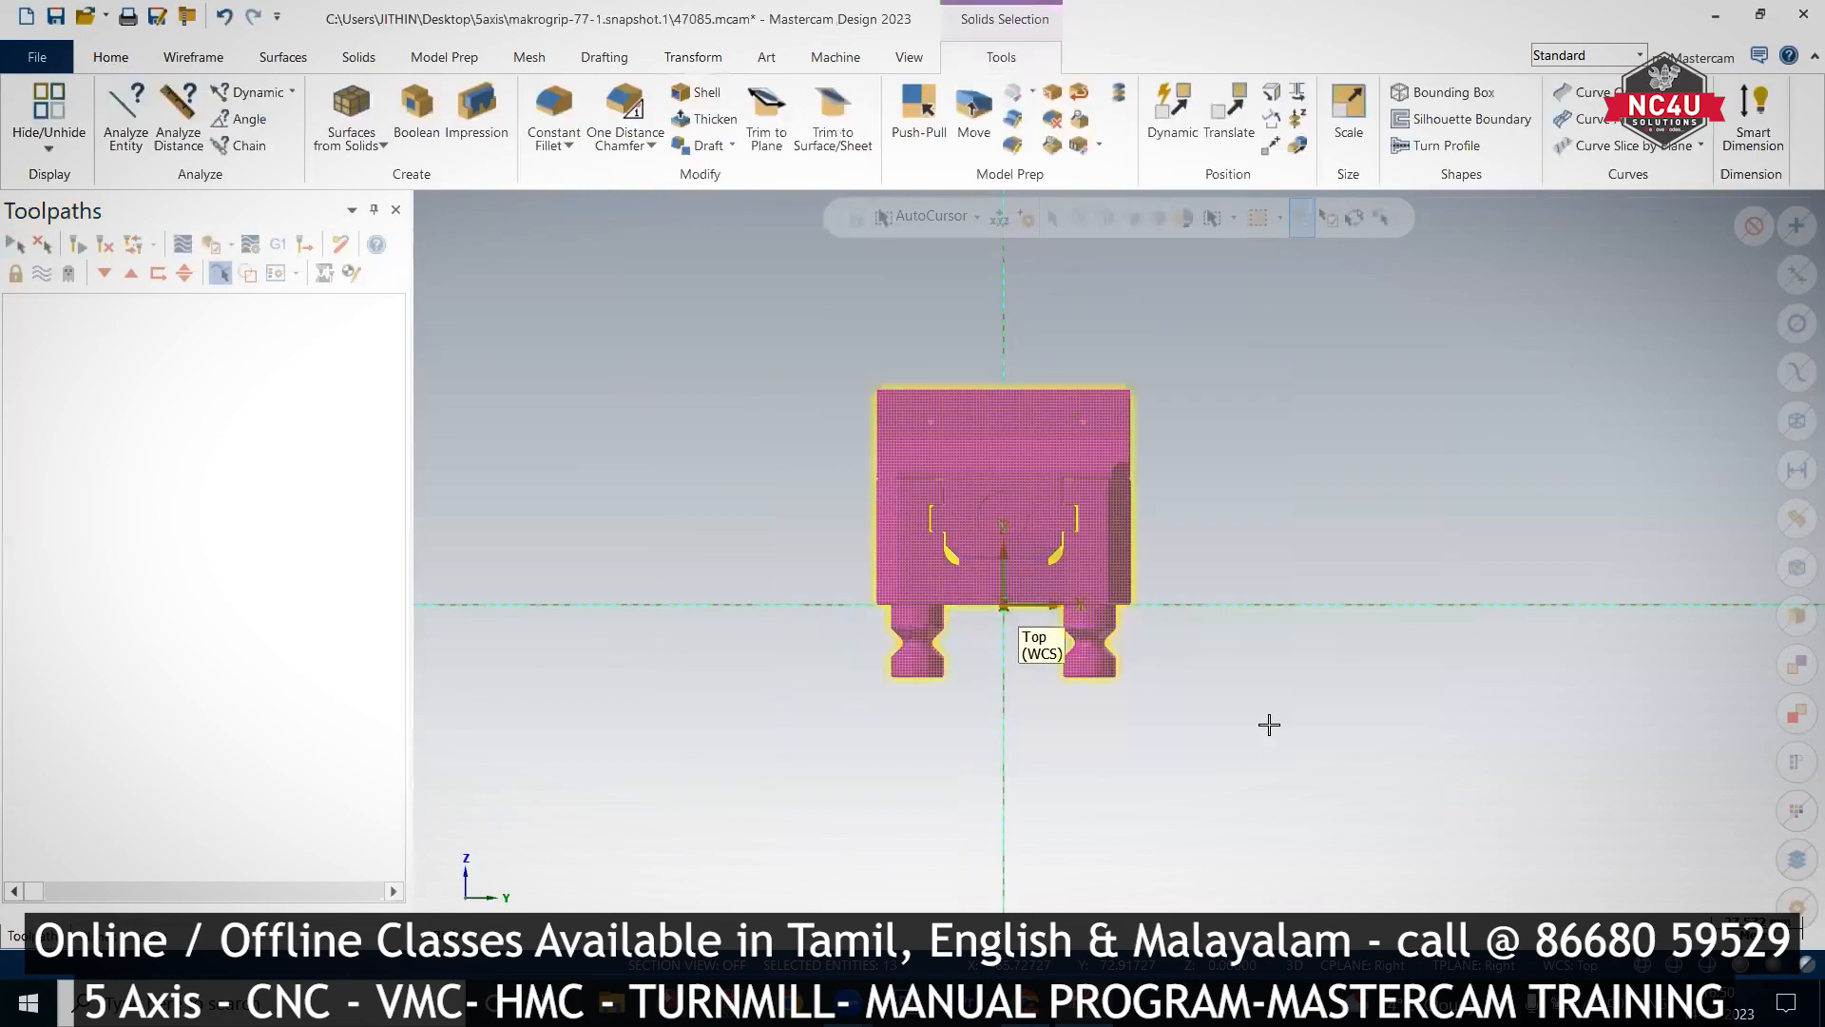
{"action": "left_click", "coordinate": [1221, 122]}
{"action": "middle_click_drag", "start_coordinate": [1136, 344], "coordinate": [1342, 390]}
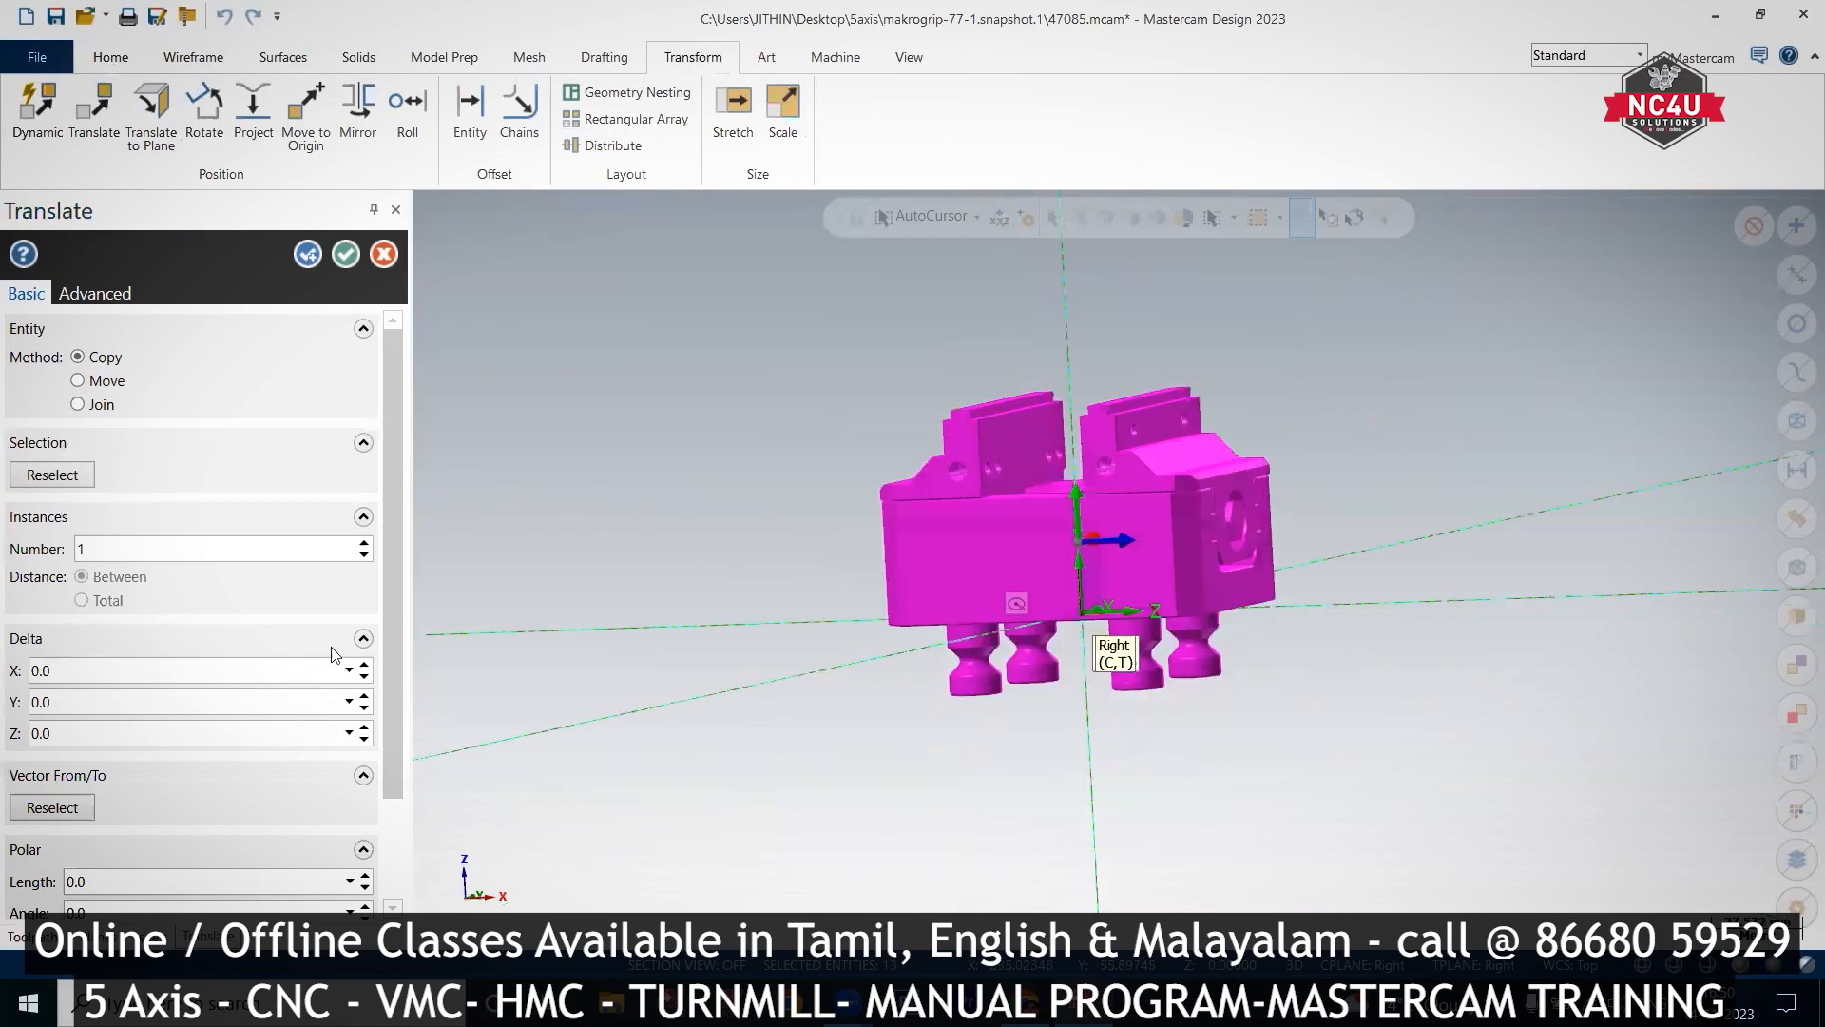
{"action": "left_click", "coordinate": [364, 739]}
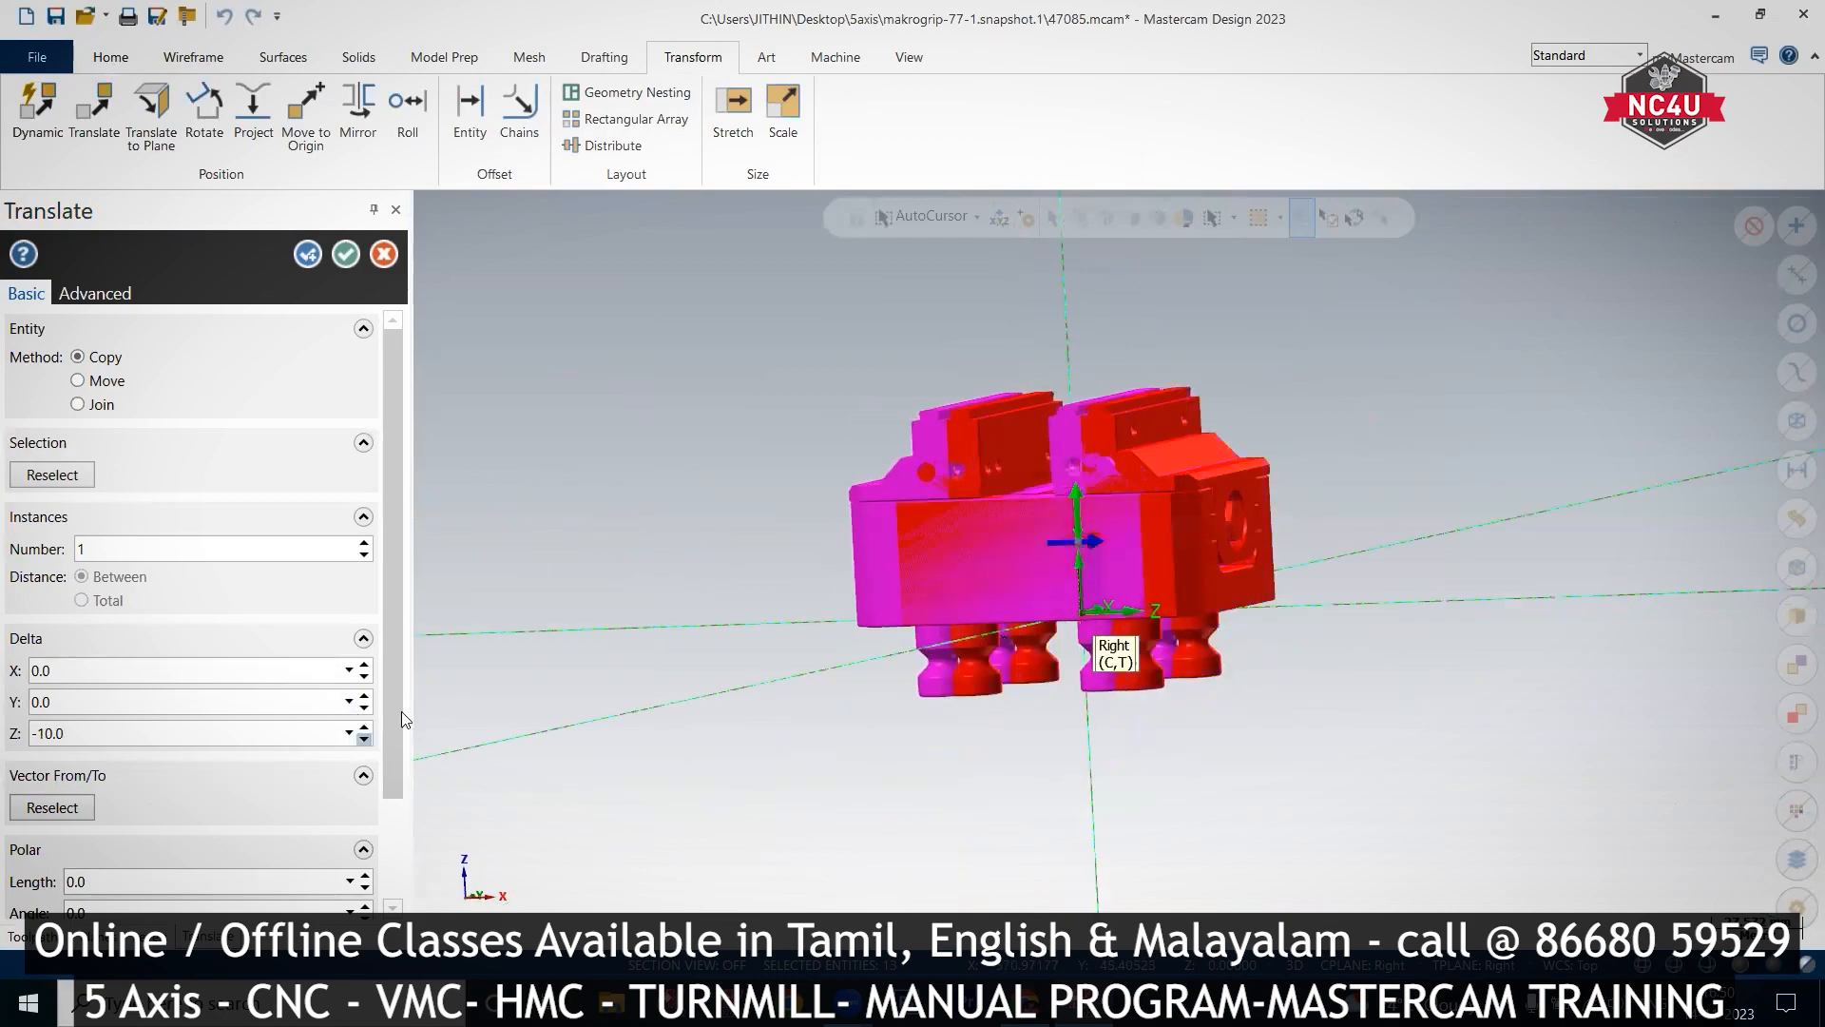
Step: Switch to the Top plane and lower the translation's Z delta step by step to -65
{"action": "right_click", "coordinate": [616, 435]}
{"action": "left_click", "coordinate": [691, 559]}
{"action": "middle_click_drag", "start_coordinate": [686, 566], "coordinate": [472, 490]}
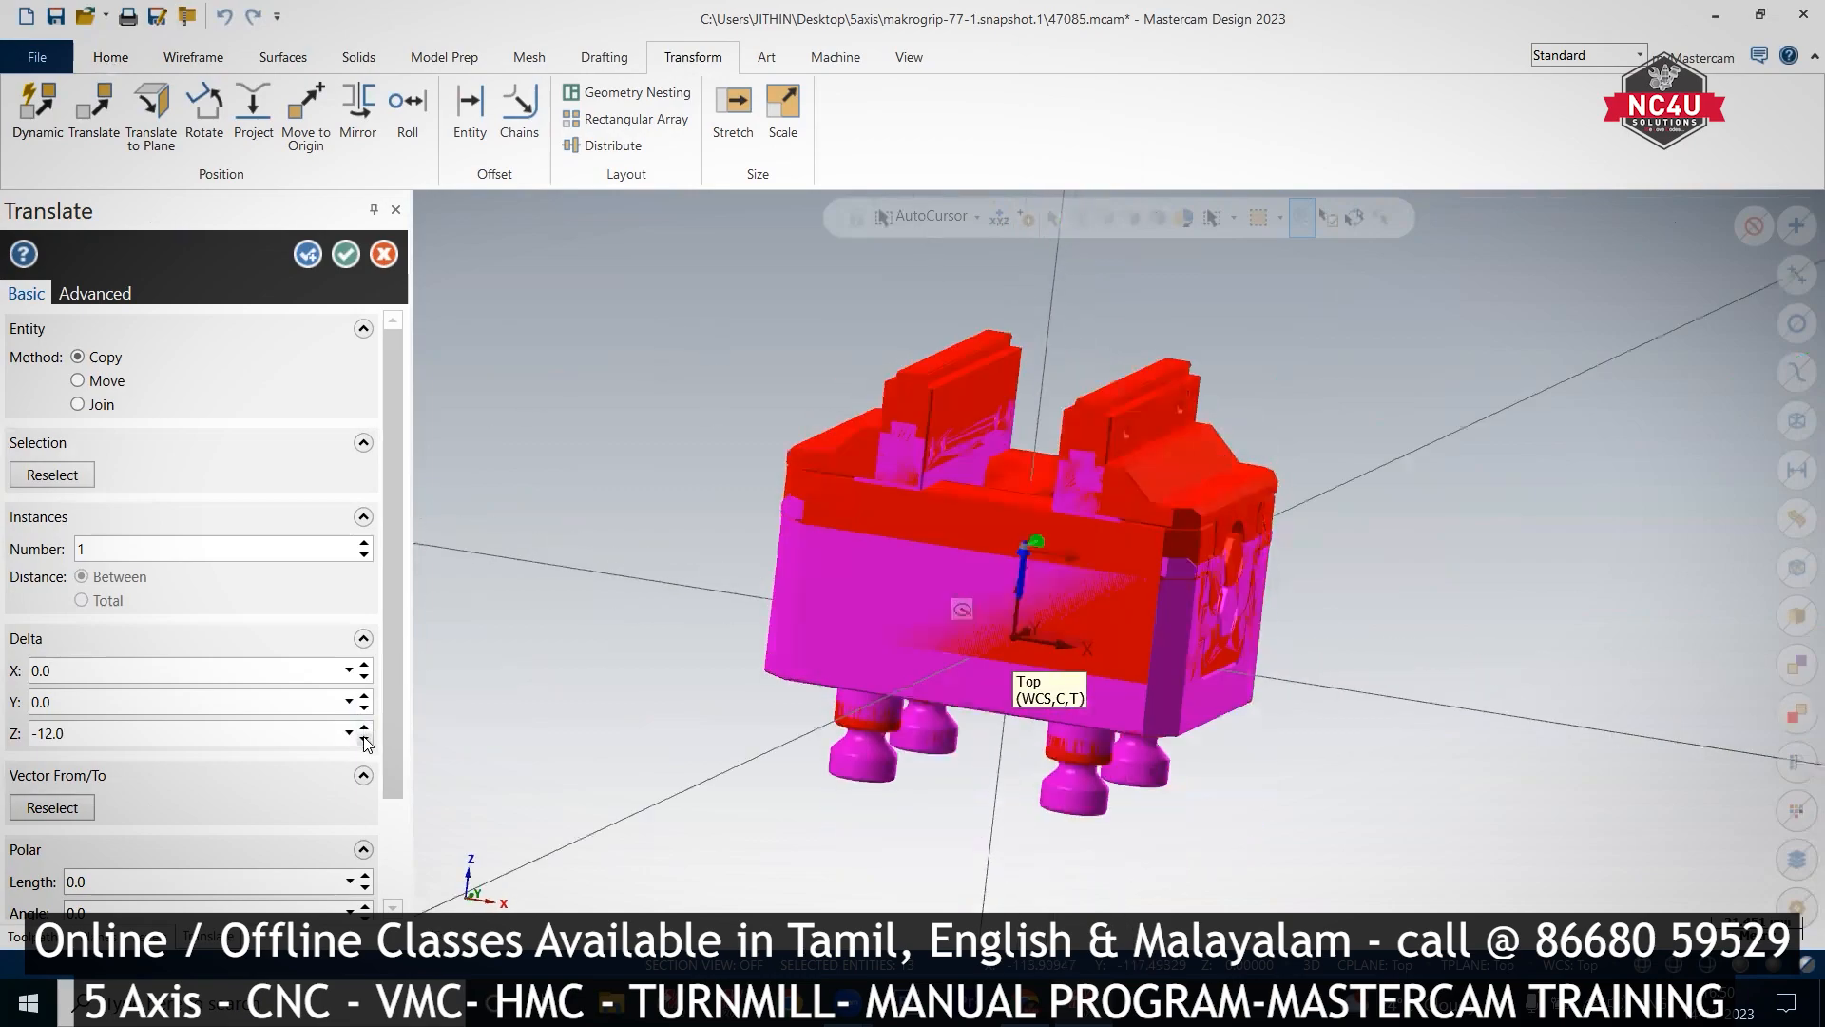
{"action": "left_click", "coordinate": [364, 738]}
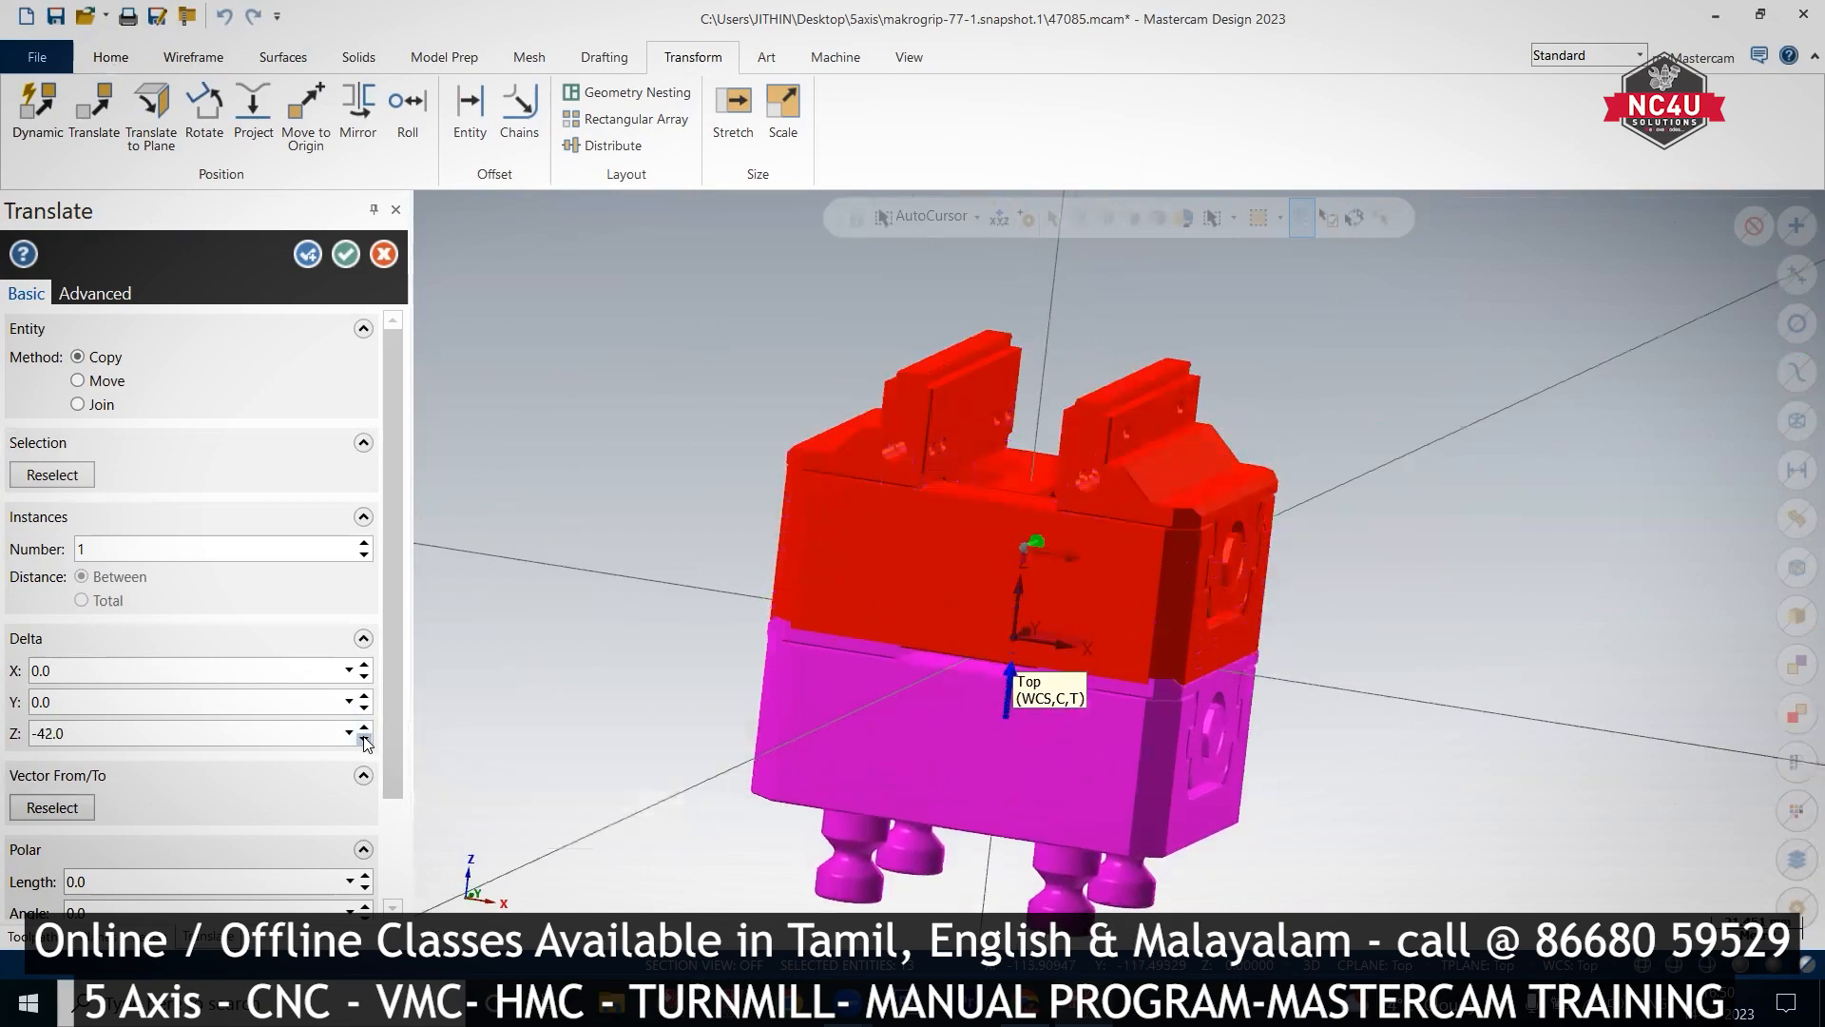
{"action": "left_click", "coordinate": [364, 739]}
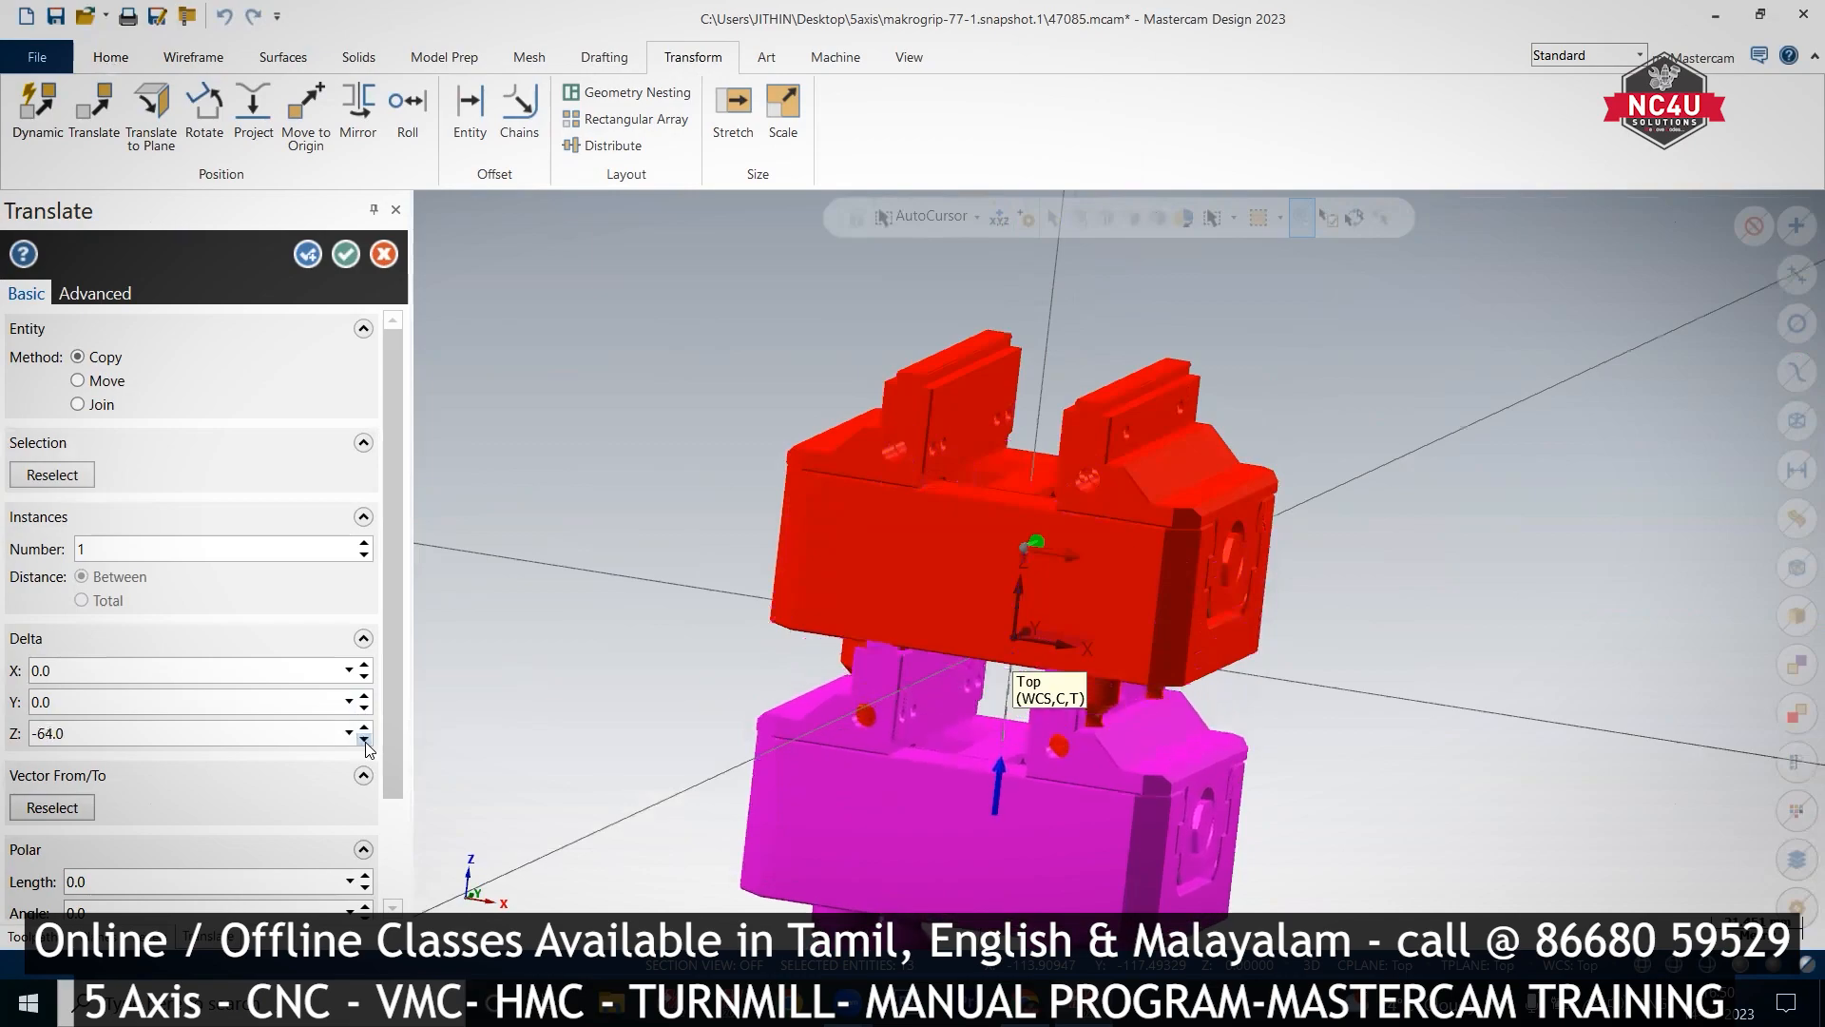
{"action": "middle_click_drag", "start_coordinate": [415, 786], "coordinate": [407, 759]}
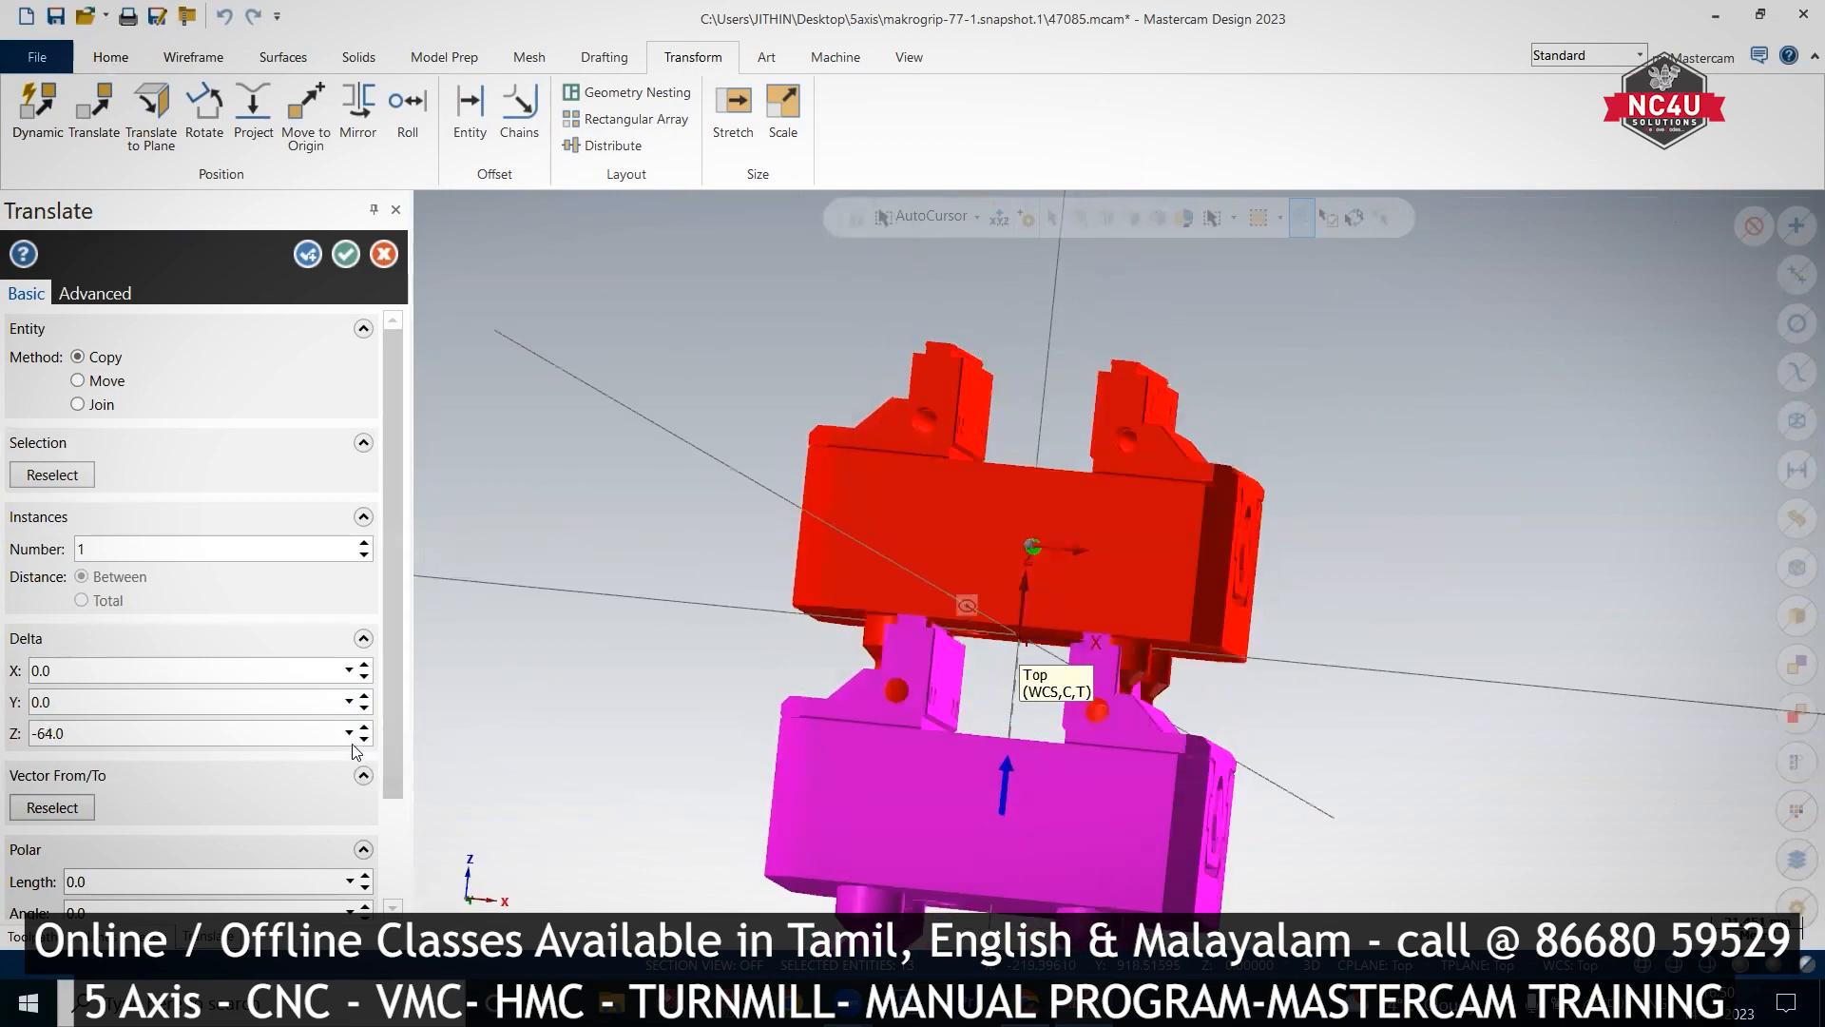
{"action": "left_click", "coordinate": [364, 738]}
Step: Try to take the Z delta from the Z coordinate of a point on top of the vise jaw
{"action": "right_click", "coordinate": [255, 729]}
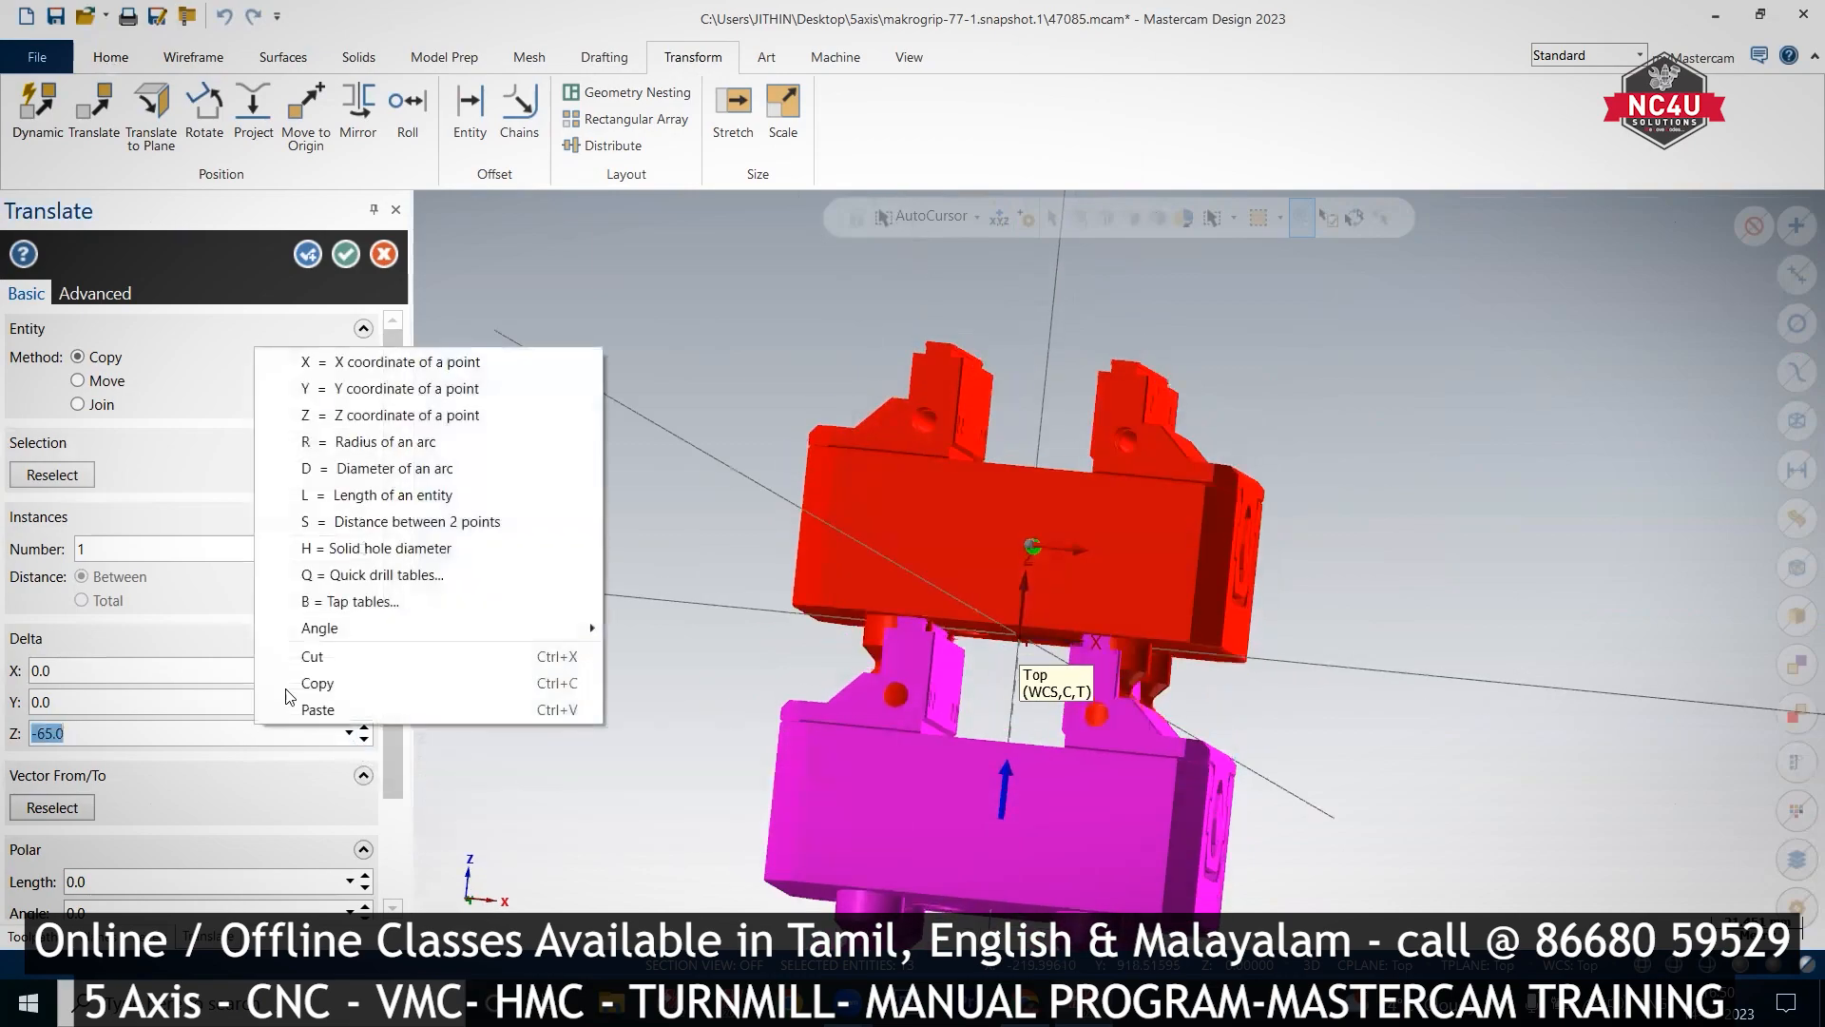
{"action": "left_click", "coordinate": [377, 416]}
{"action": "middle_click_drag", "start_coordinate": [998, 447], "coordinate": [880, 471]}
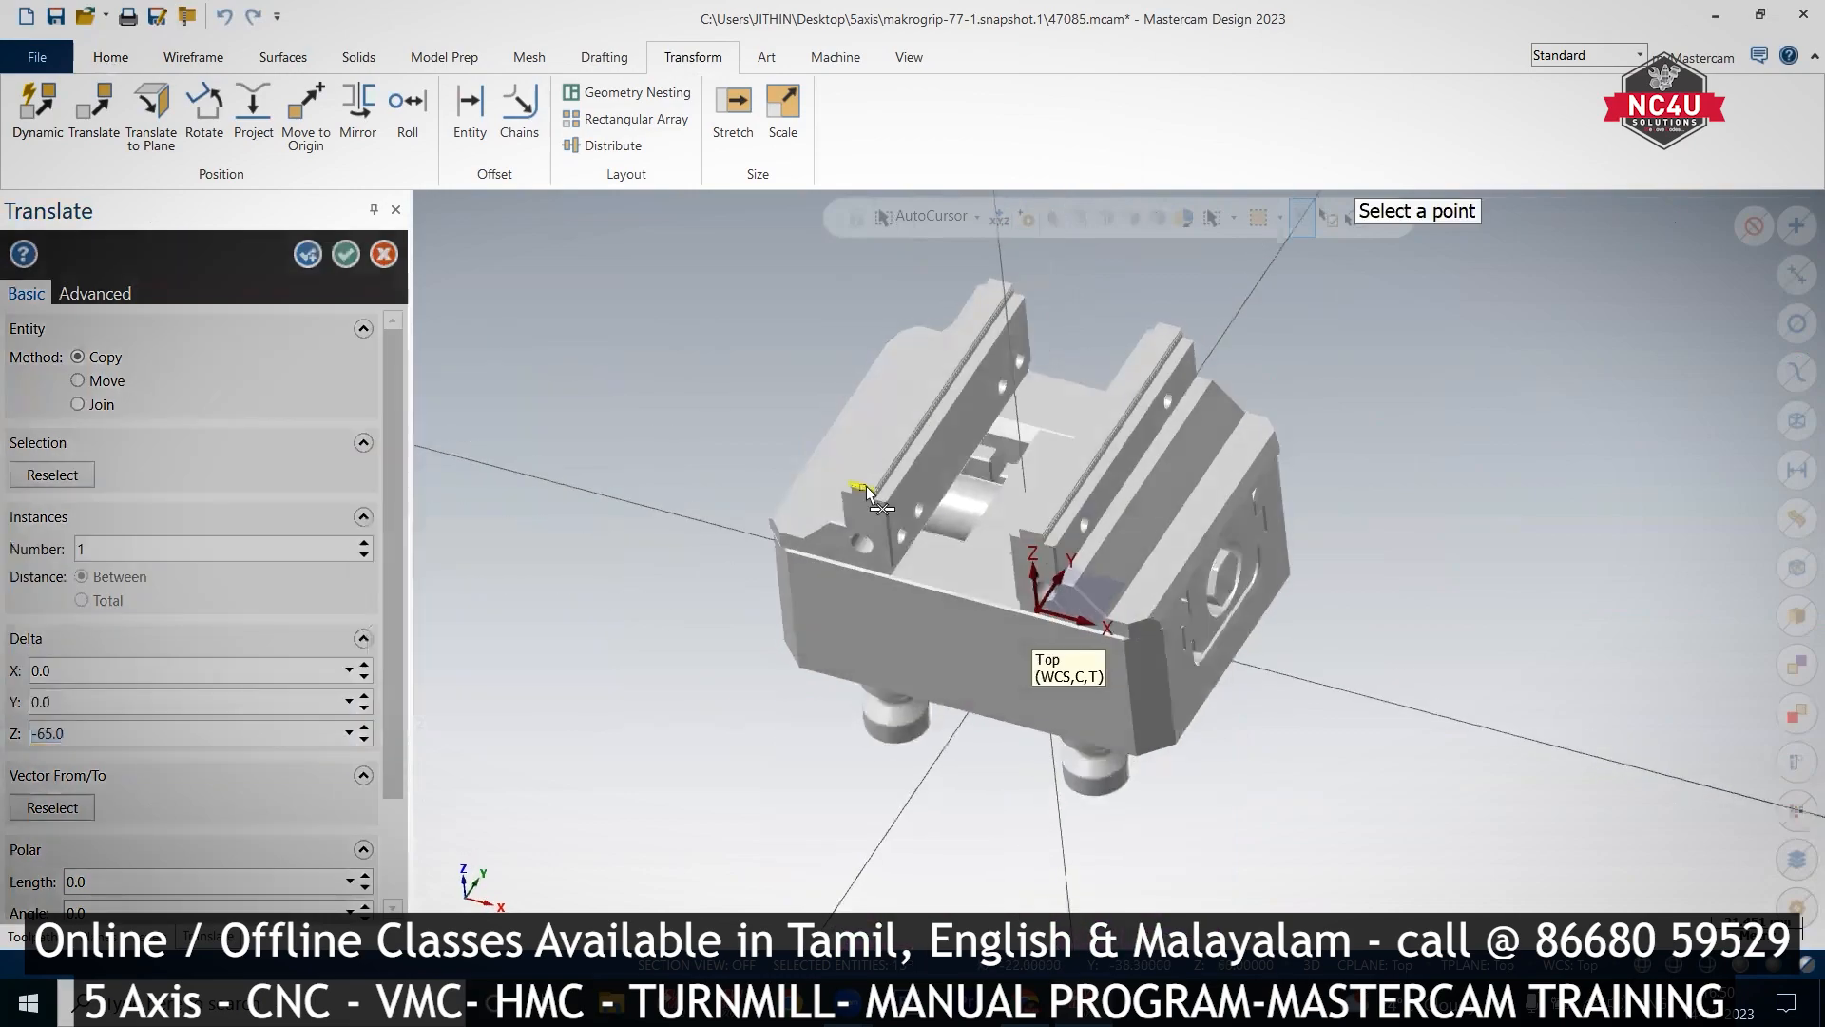
{"action": "left_click", "coordinate": [863, 487]}
Step: Set the Z delta to -65 and apply the translation as a Move instead of a Copy
{"action": "double_click", "coordinate": [95, 735]}
{"action": "type", "text": "-"}
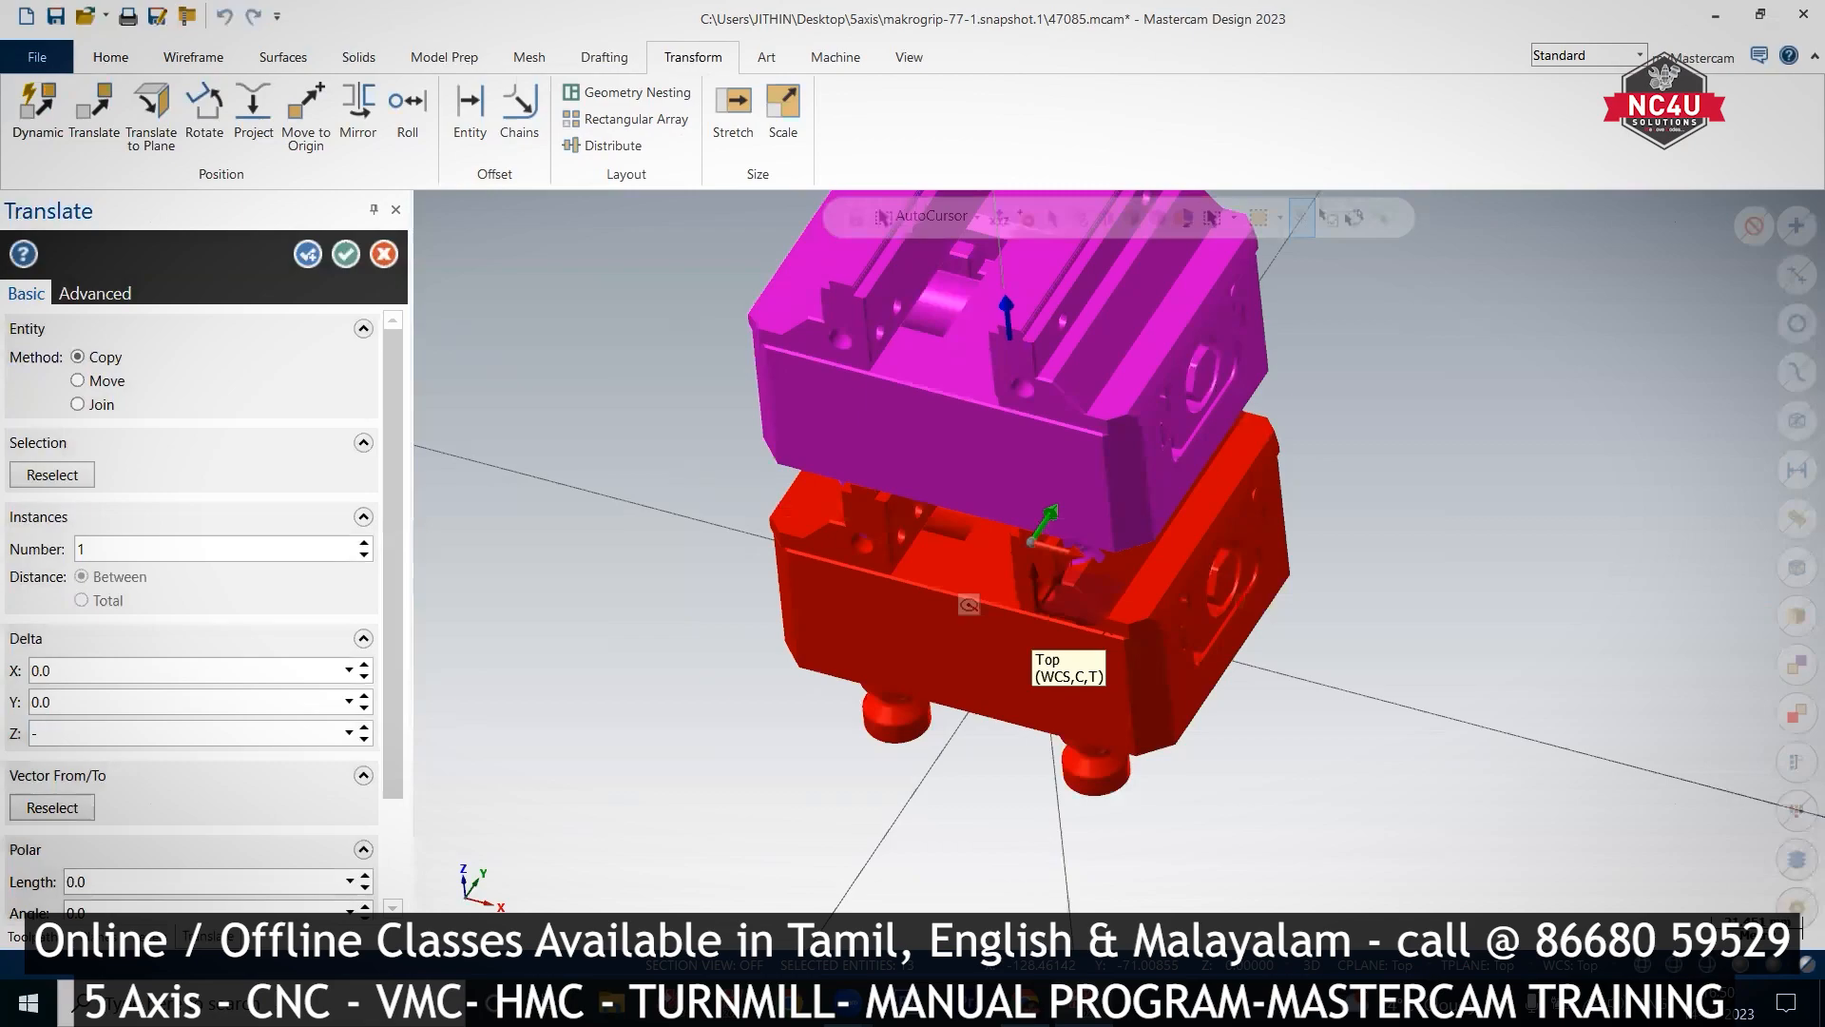
{"action": "type", "text": "65"}
{"action": "key", "text": "Return"}
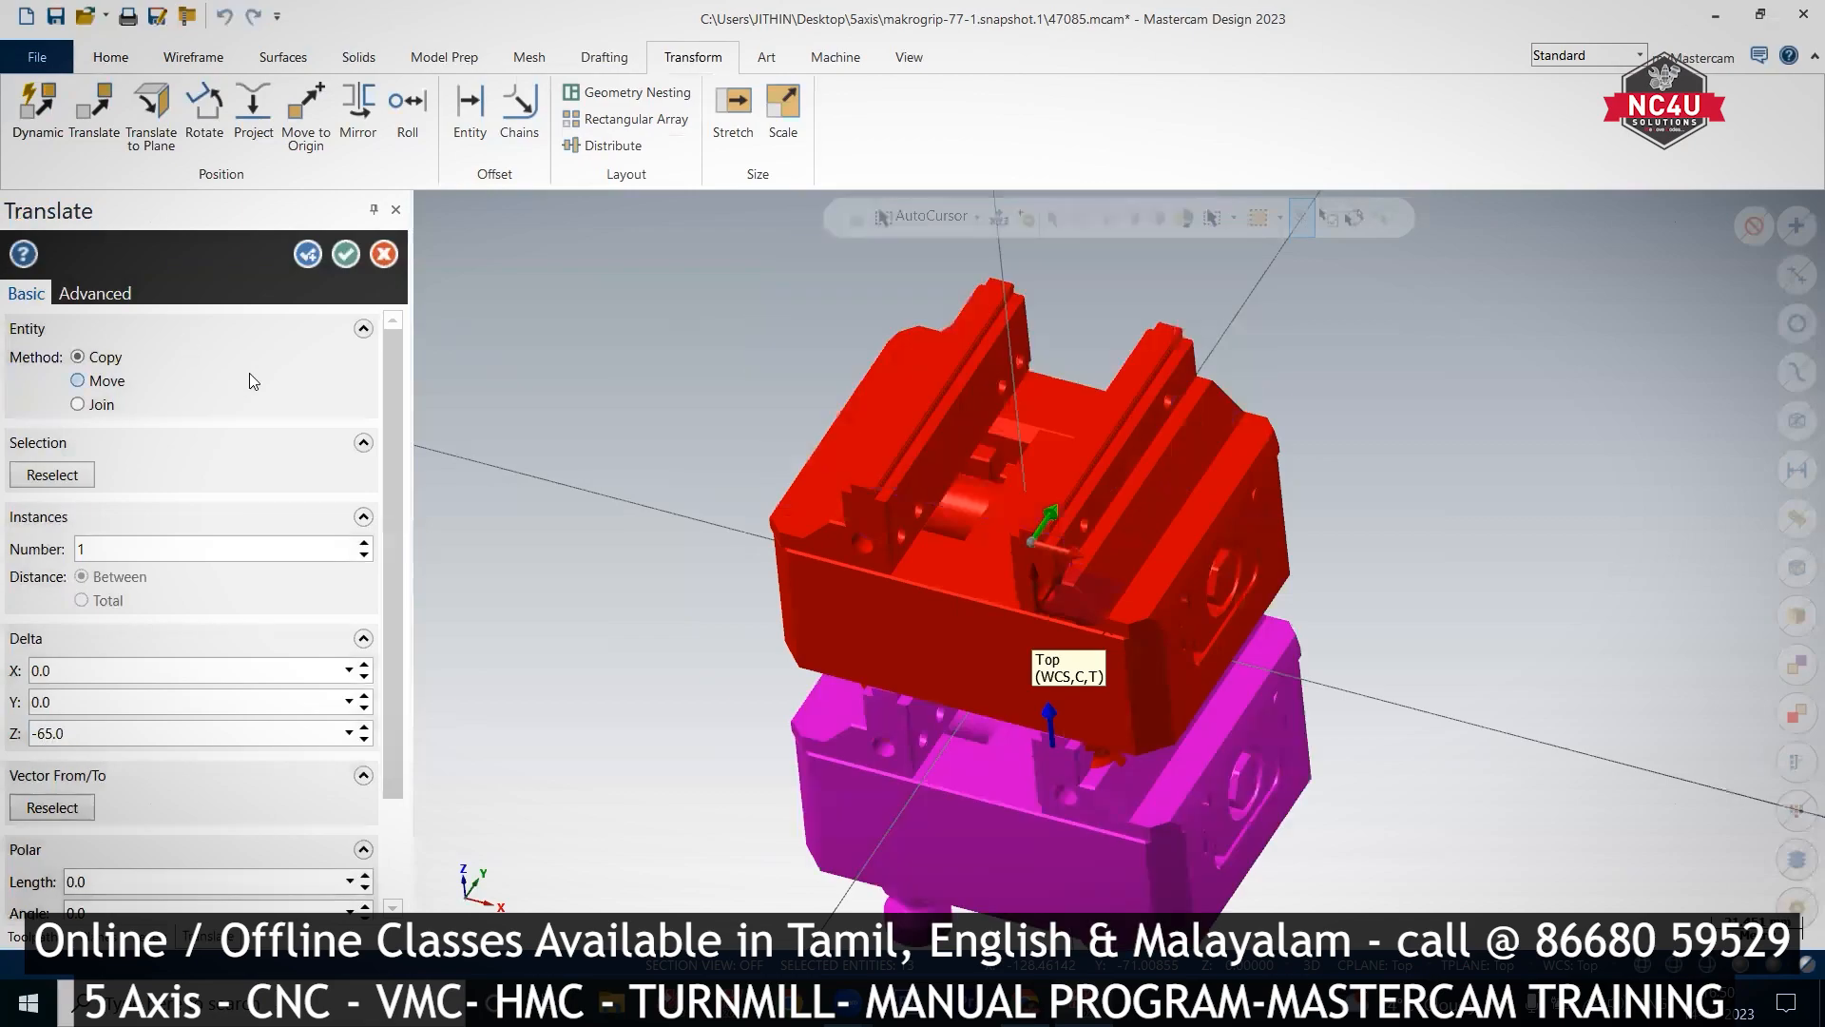
{"action": "left_click", "coordinate": [78, 381]}
{"action": "left_click", "coordinate": [348, 254]}
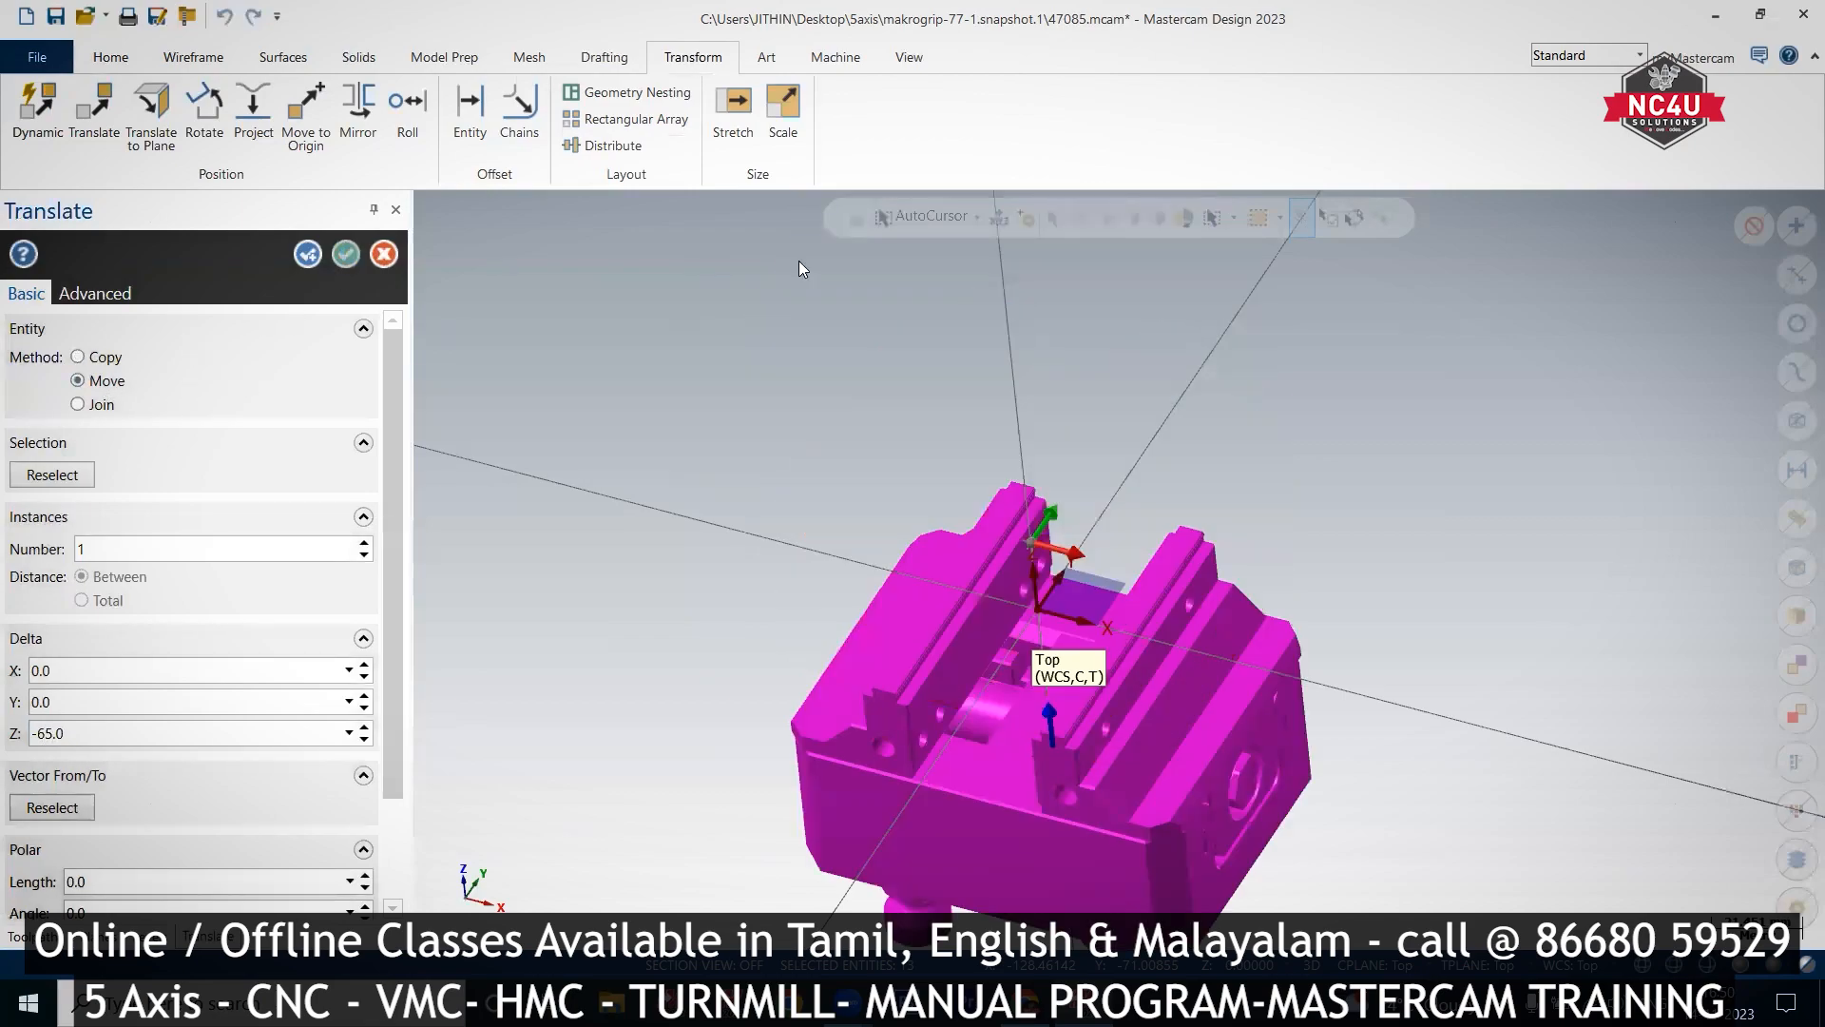
Step: Show the vise in isometric view and clear its transformation colors
{"action": "right_click", "coordinate": [1208, 346]}
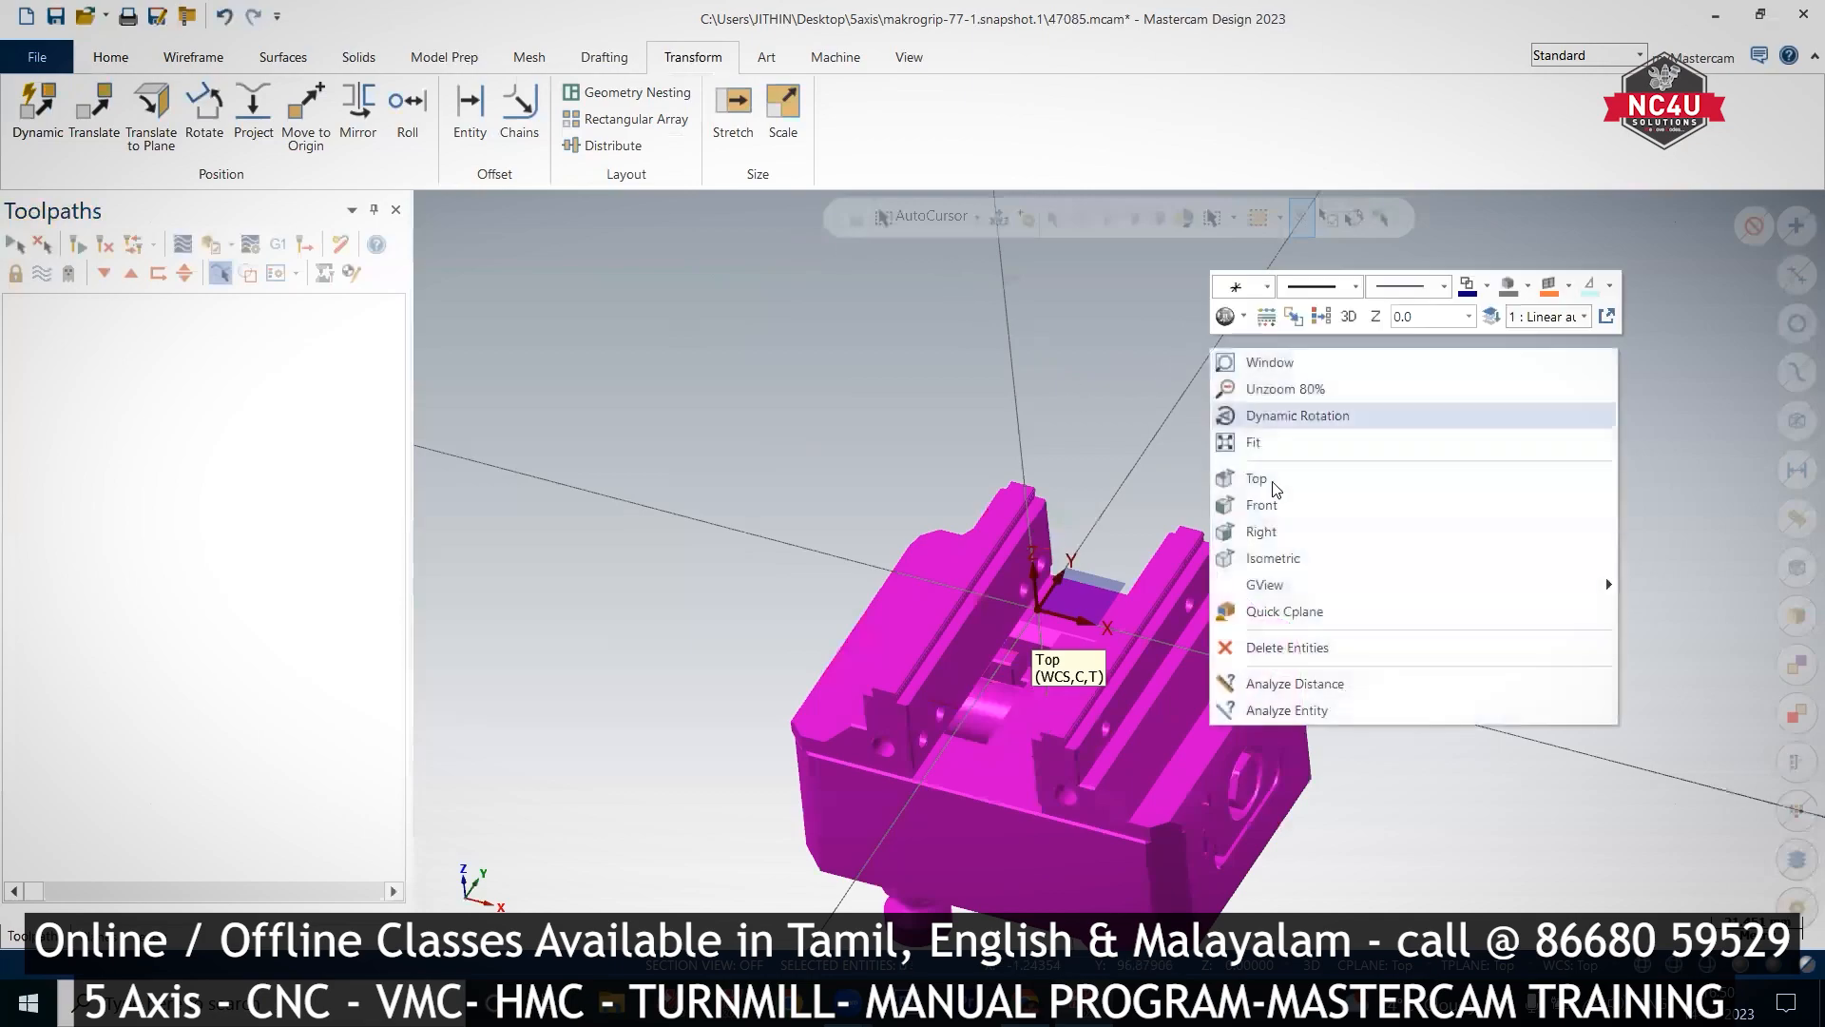
{"action": "left_click", "coordinate": [1295, 554]}
{"action": "scroll", "coordinate": [976, 695], "scroll_direction": "up", "scroll_amount": 4}
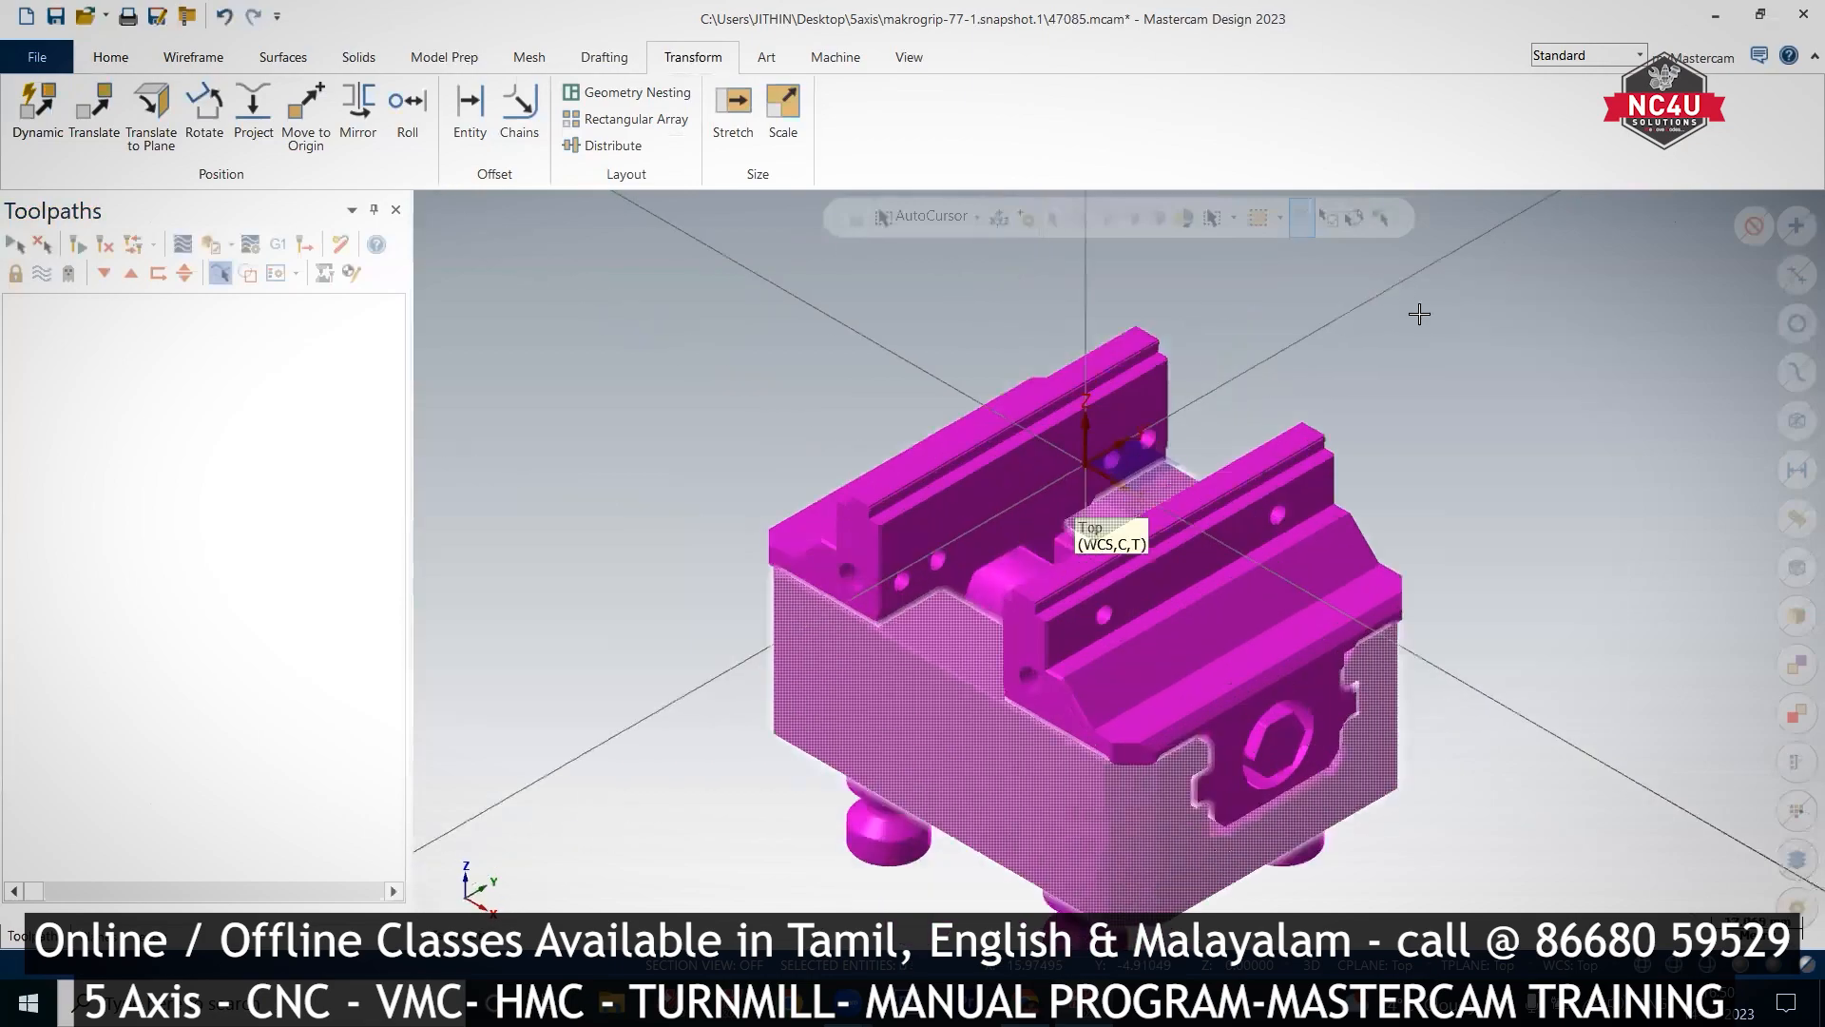
{"action": "right_click", "coordinate": [1416, 338]}
{"action": "left_click", "coordinate": [1527, 302]}
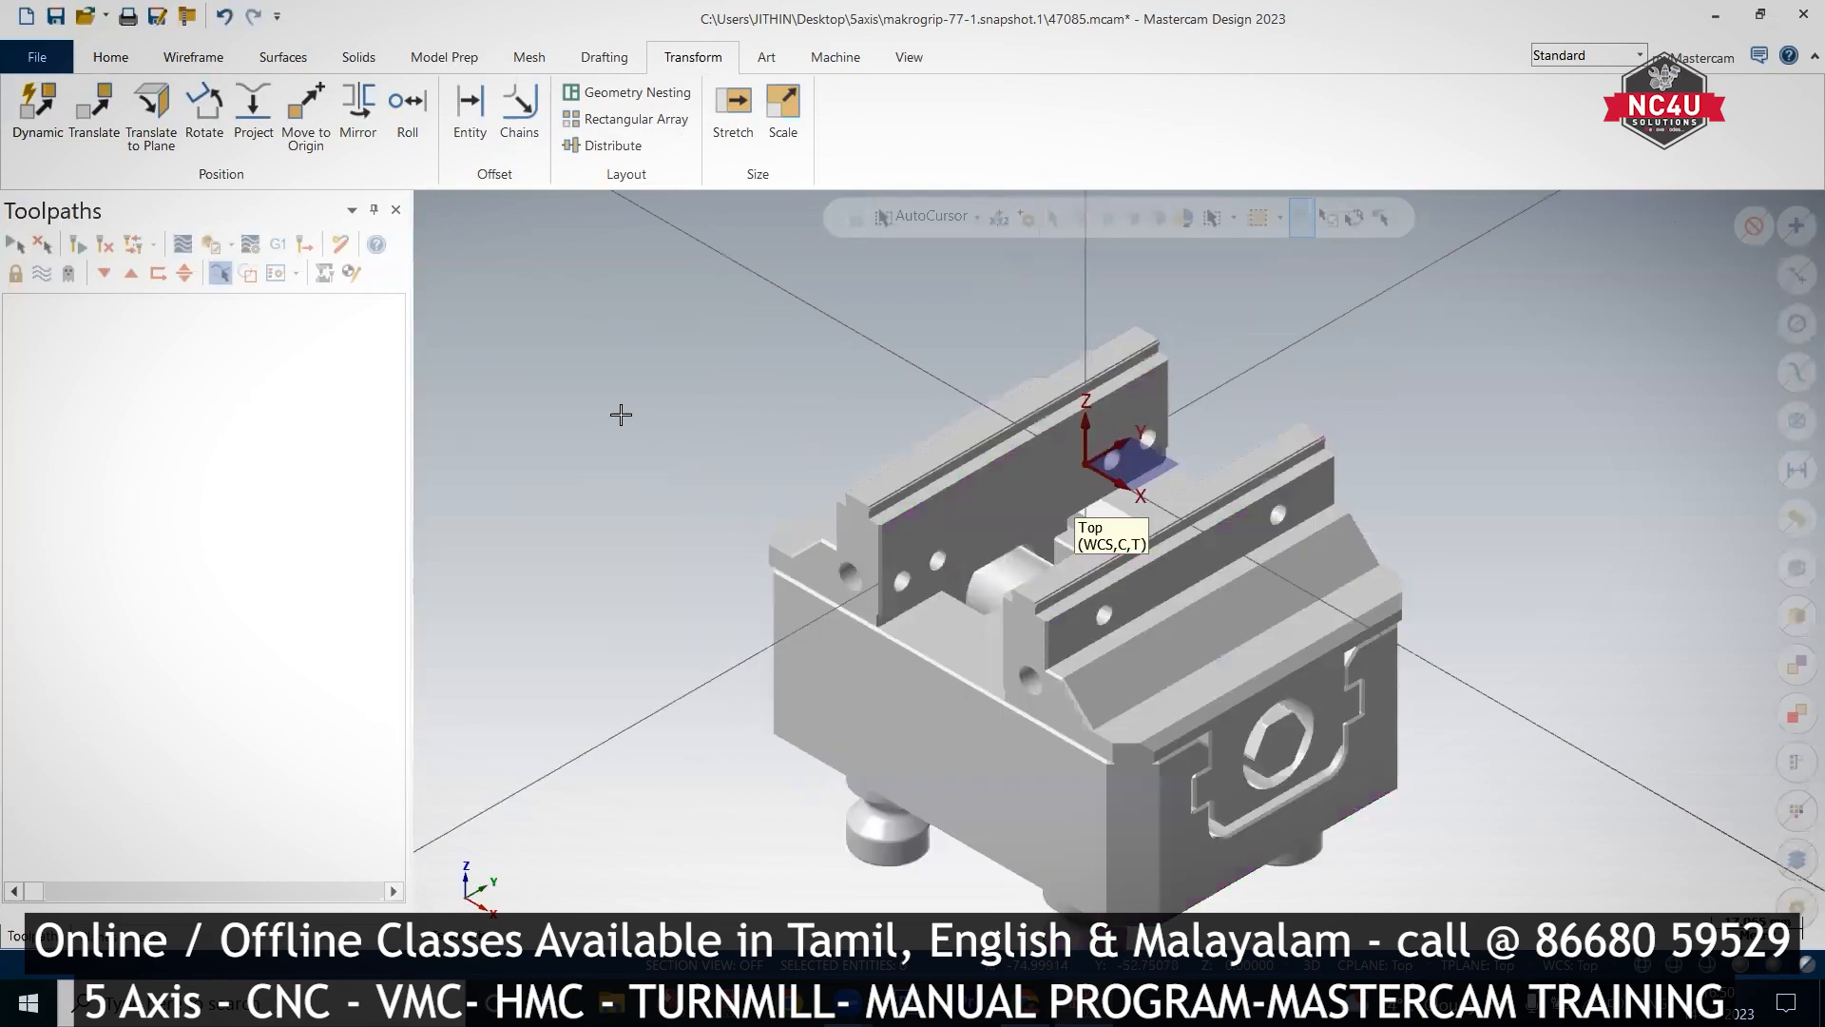
Step: Color all solids of the vise cyan
{"action": "scroll", "coordinate": [743, 447], "scroll_direction": "down", "scroll_amount": 3}
{"action": "left_click_drag", "start_coordinate": [668, 370], "coordinate": [1238, 839]}
{"action": "right_click", "coordinate": [1403, 533]}
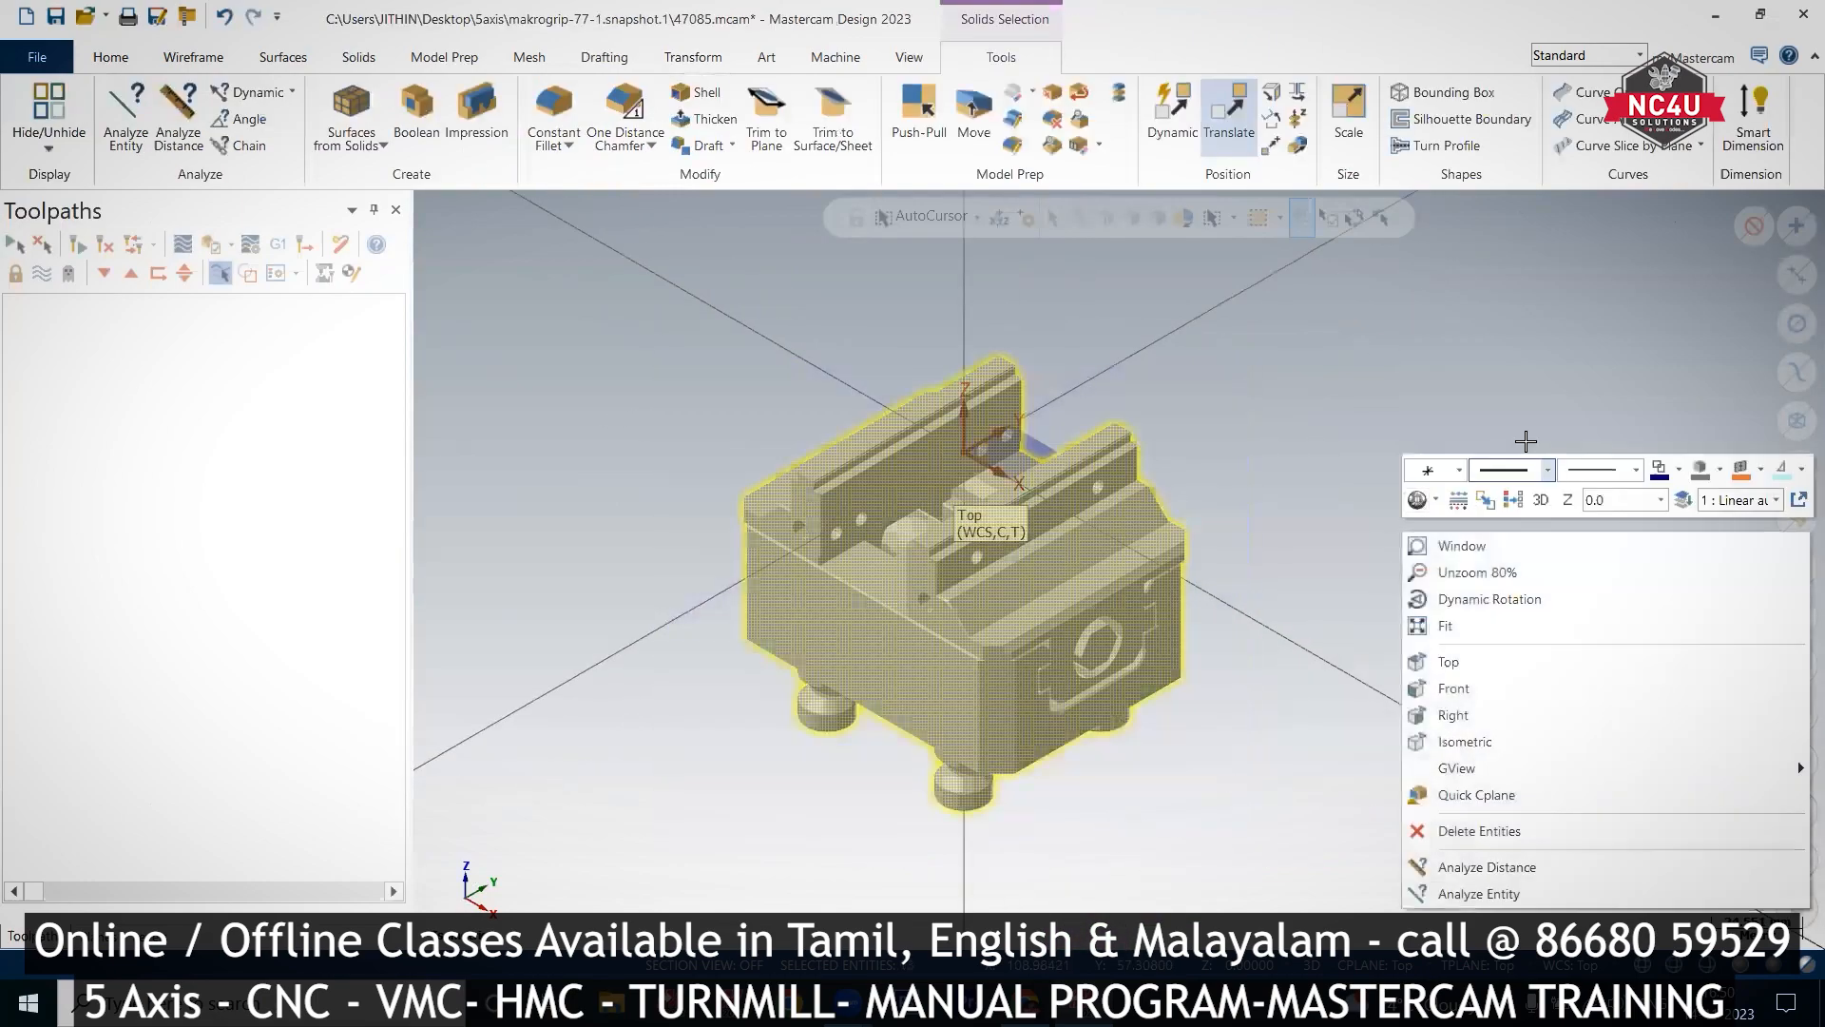
{"action": "left_click", "coordinate": [1679, 469]}
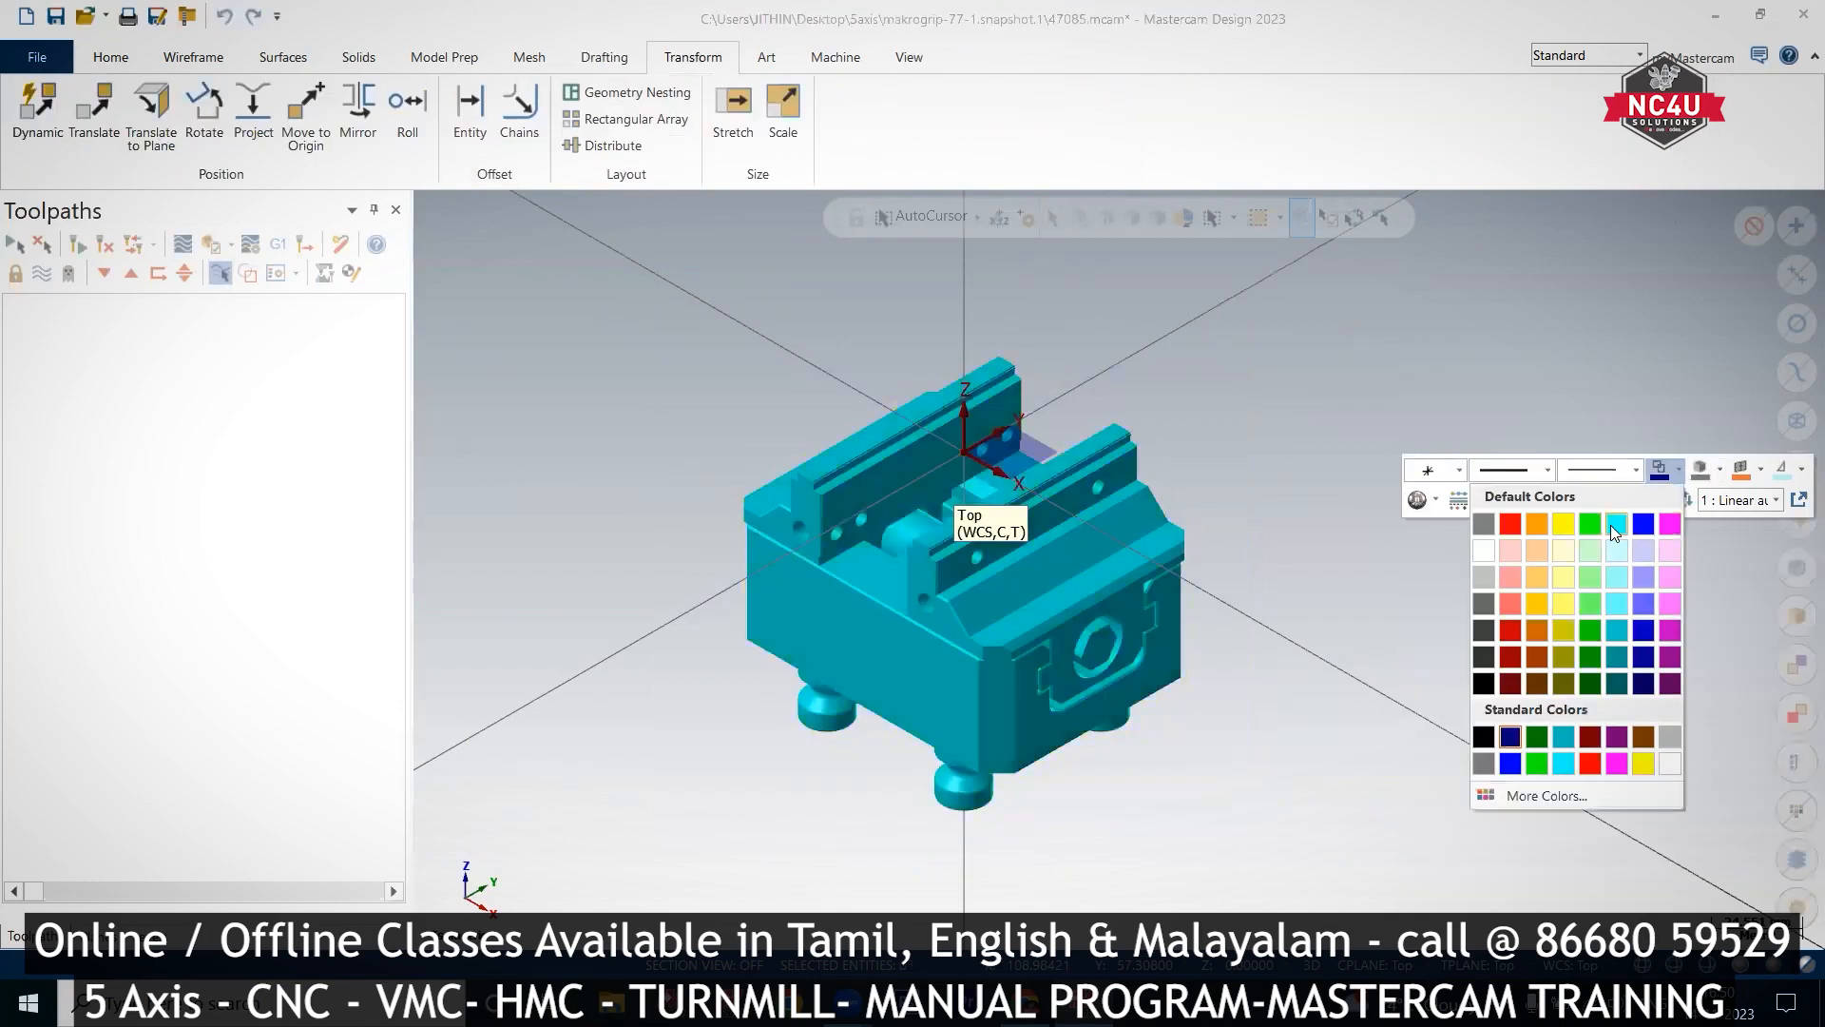
{"action": "left_click", "coordinate": [1613, 525]}
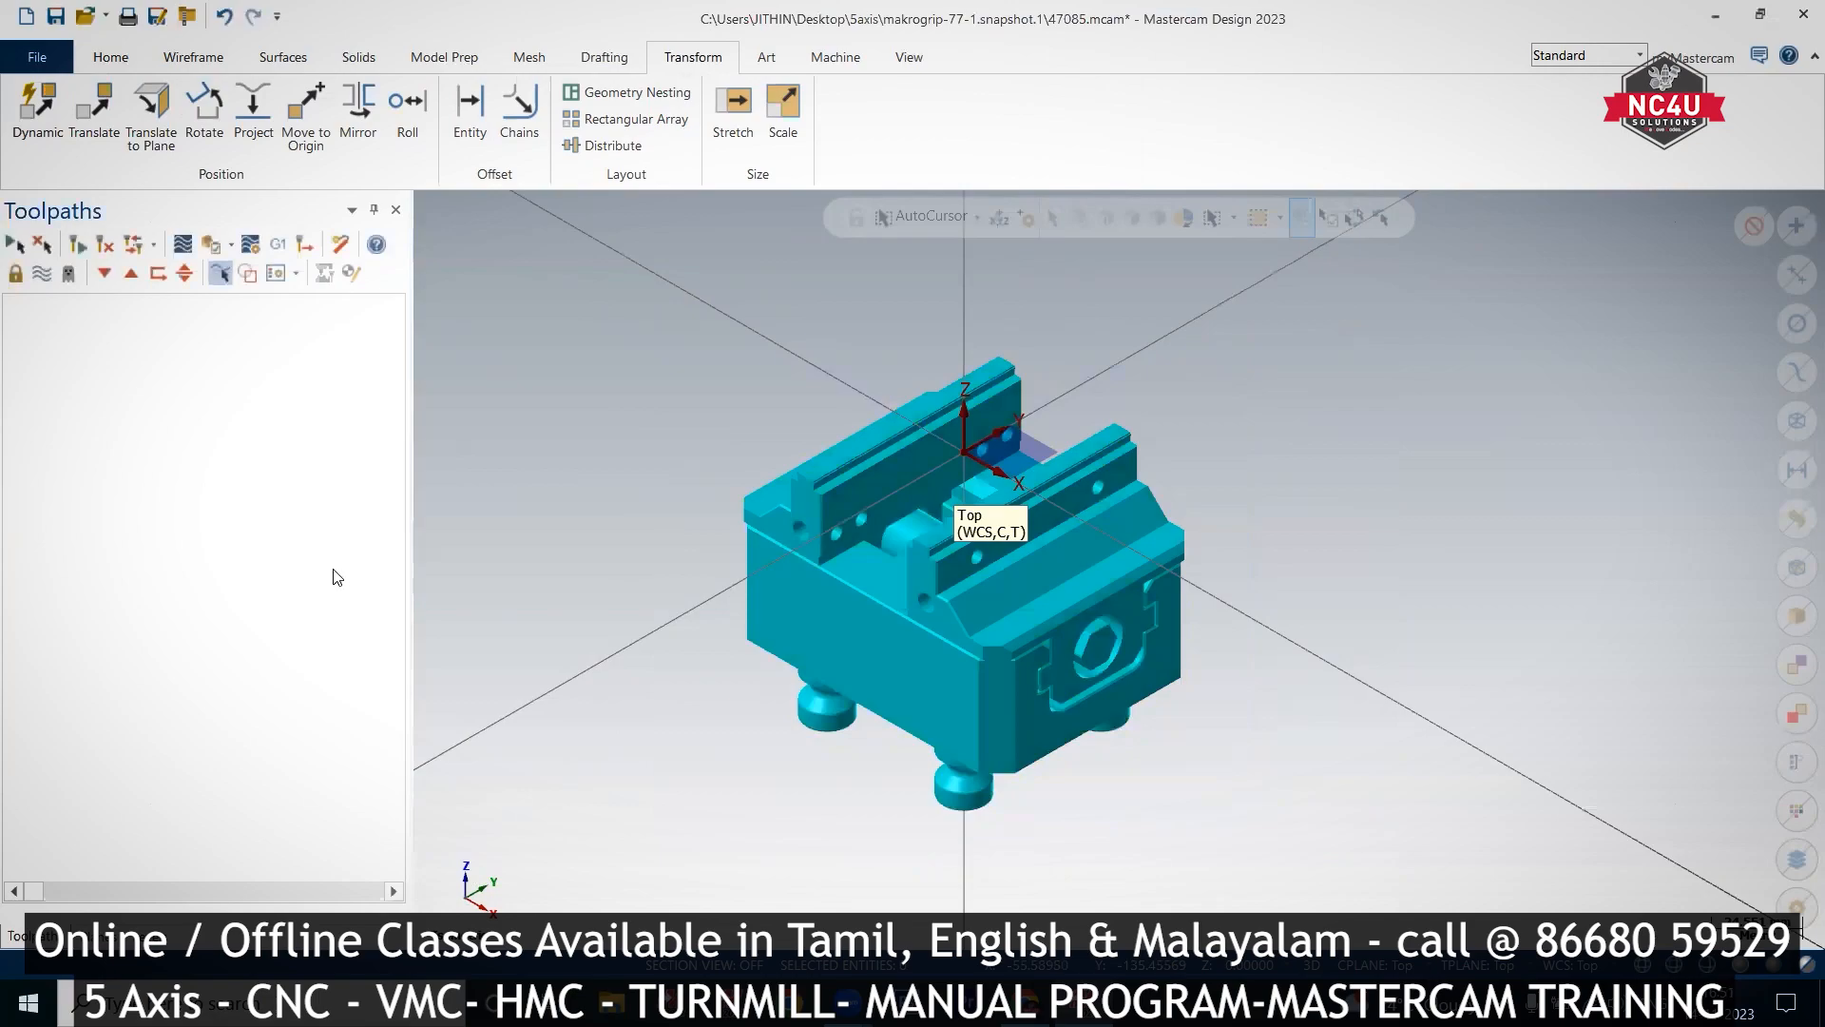
Step: Save the part as a Mastercam file named 47085 on the Desktop
{"action": "key", "text": "ctrl+shift+s"}
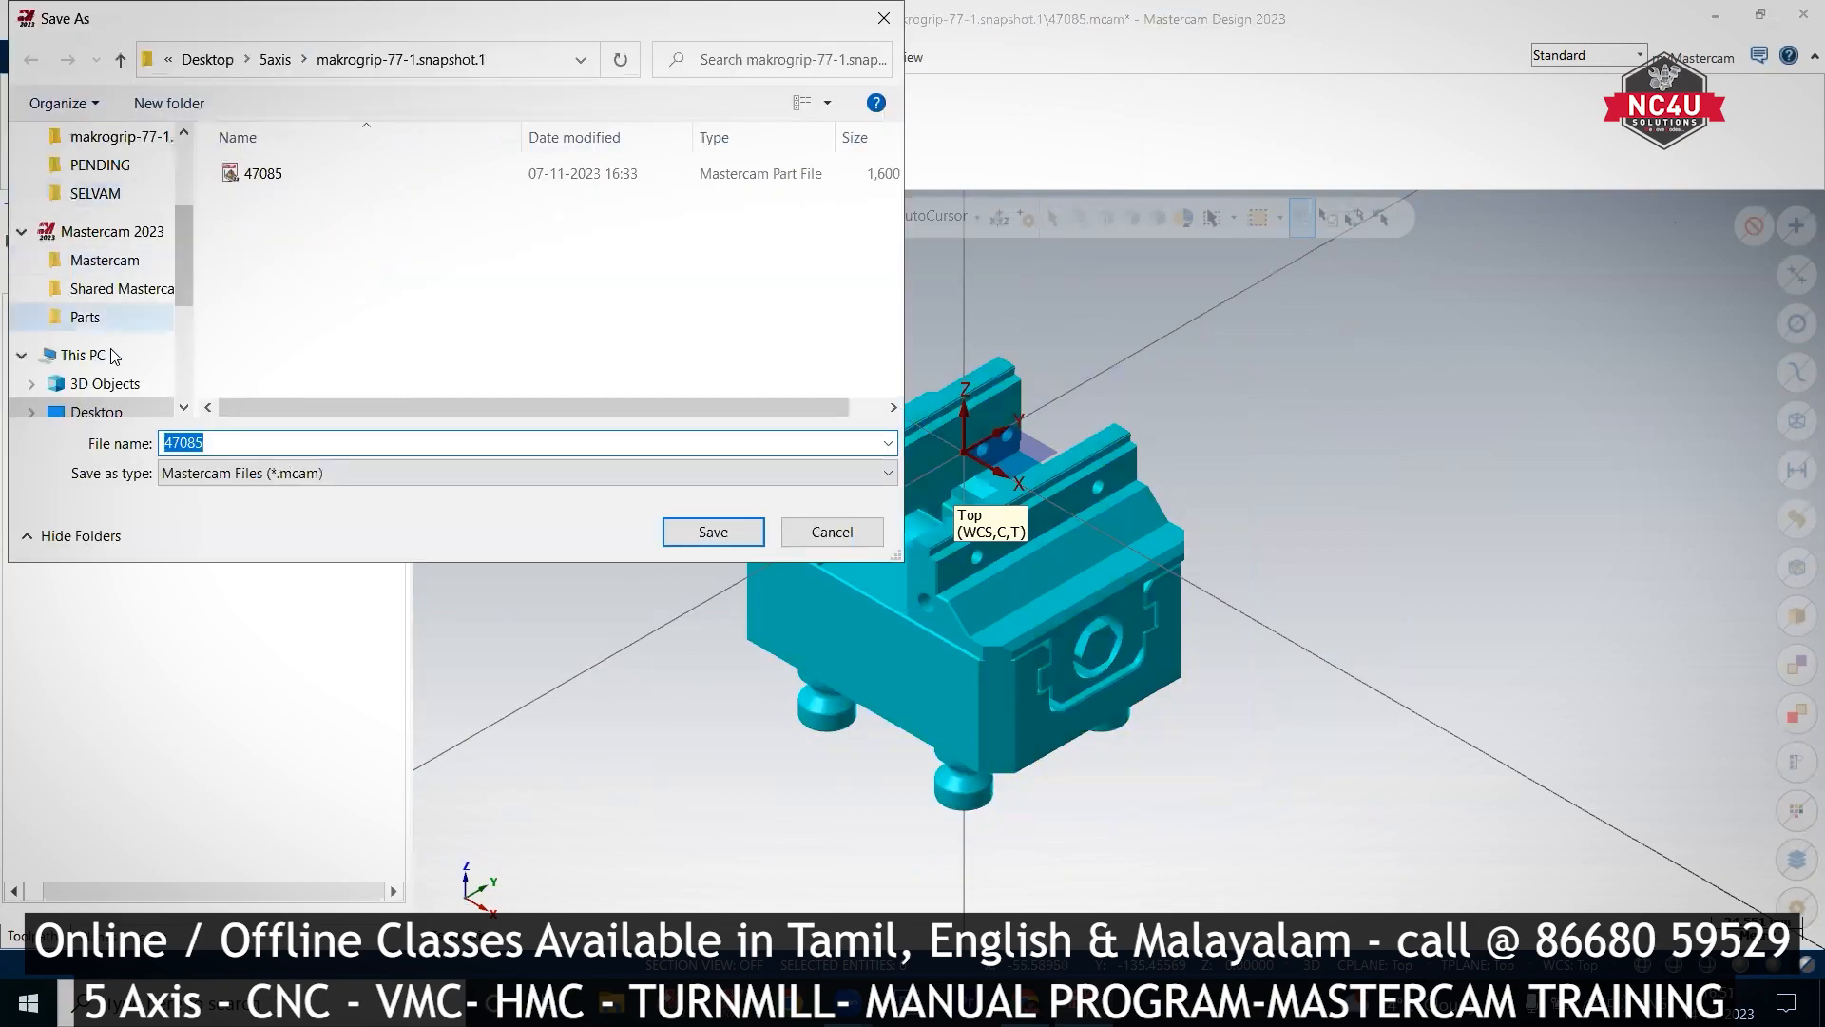
{"action": "left_click", "coordinate": [104, 410]}
{"action": "left_click", "coordinate": [691, 534]}
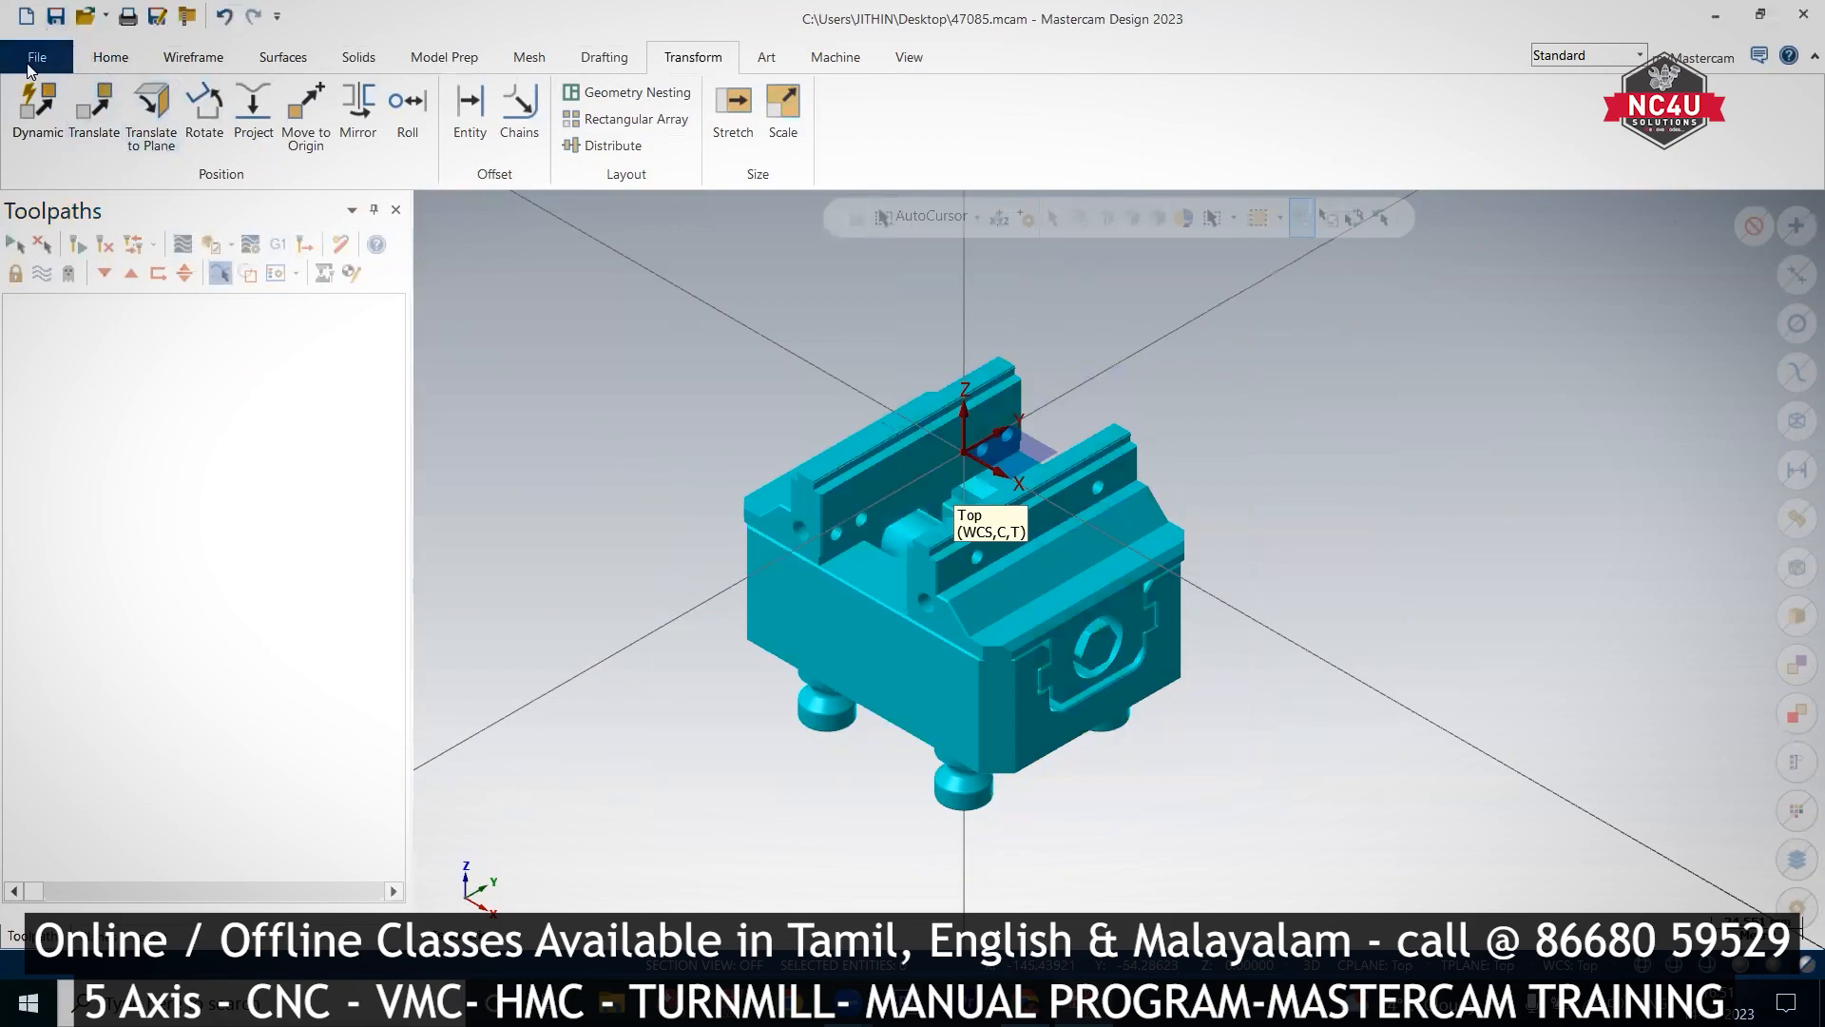
Step: Merge DNA.stp from the dna-41.snapshot.2 folder in Downloads into the vise file
{"action": "left_click", "coordinate": [33, 61]}
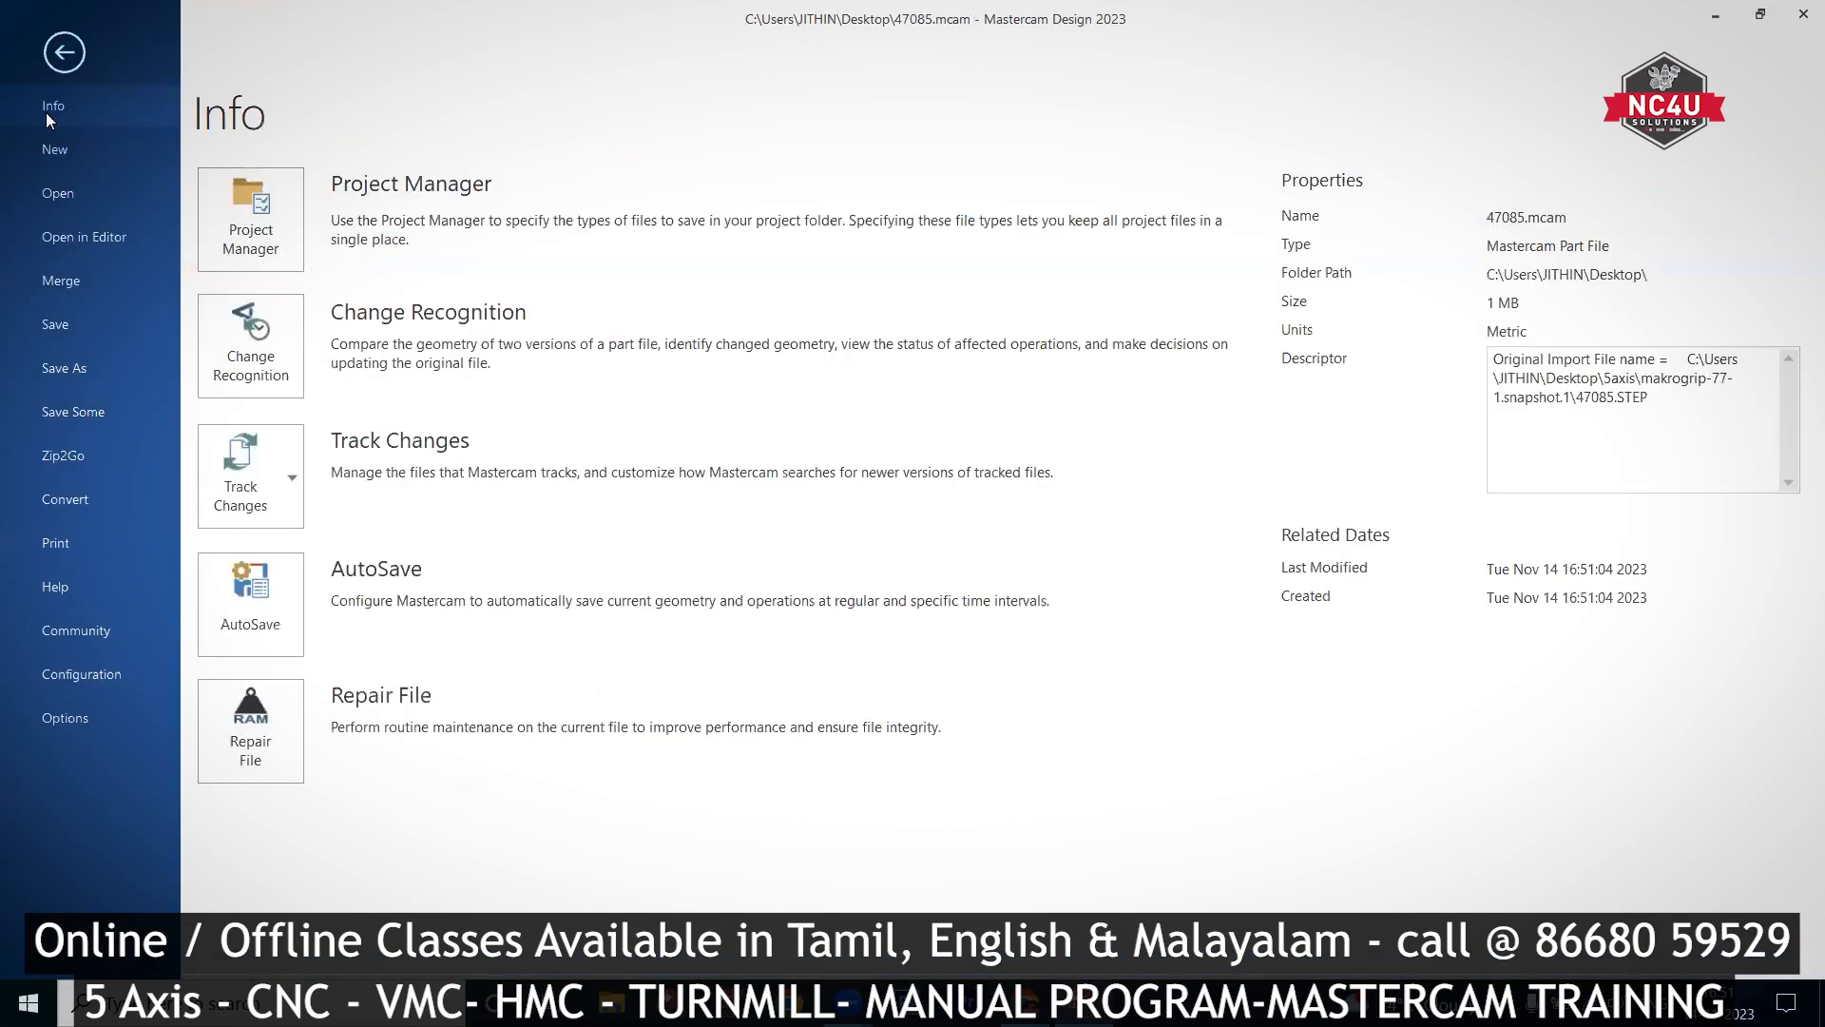
{"action": "left_click", "coordinate": [92, 275]}
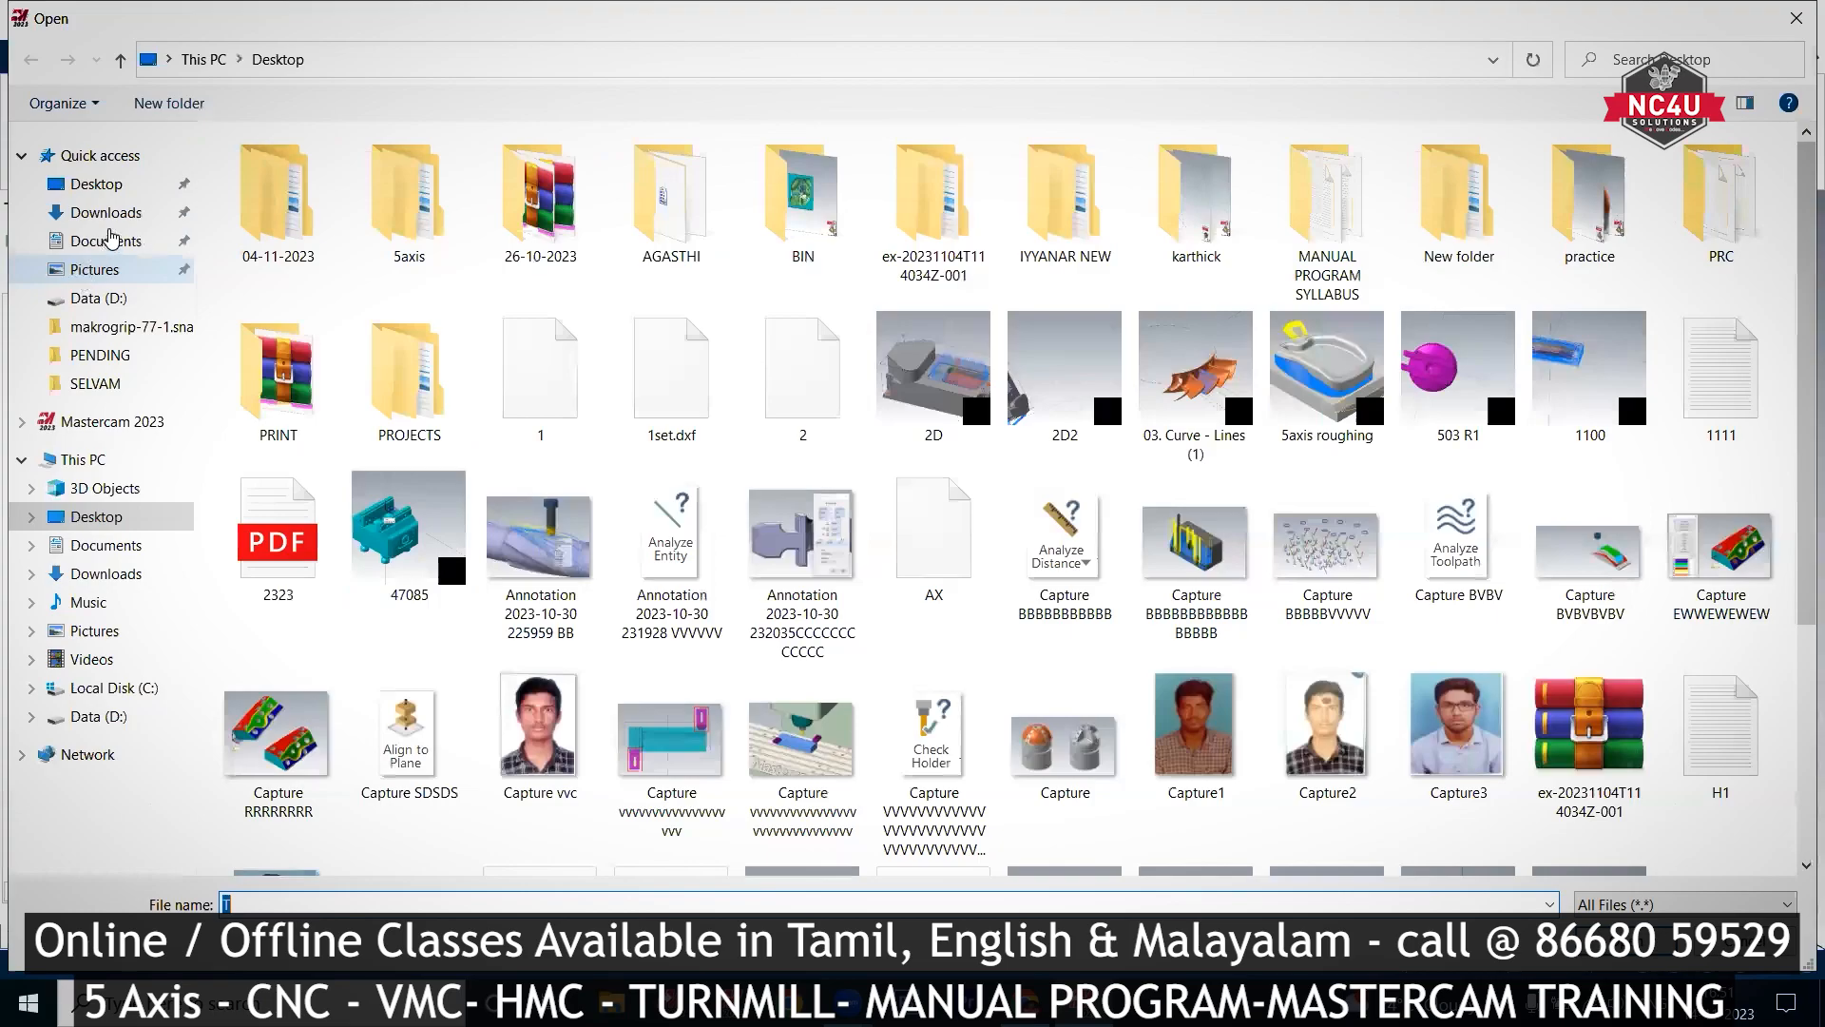
{"action": "left_click", "coordinate": [105, 212]}
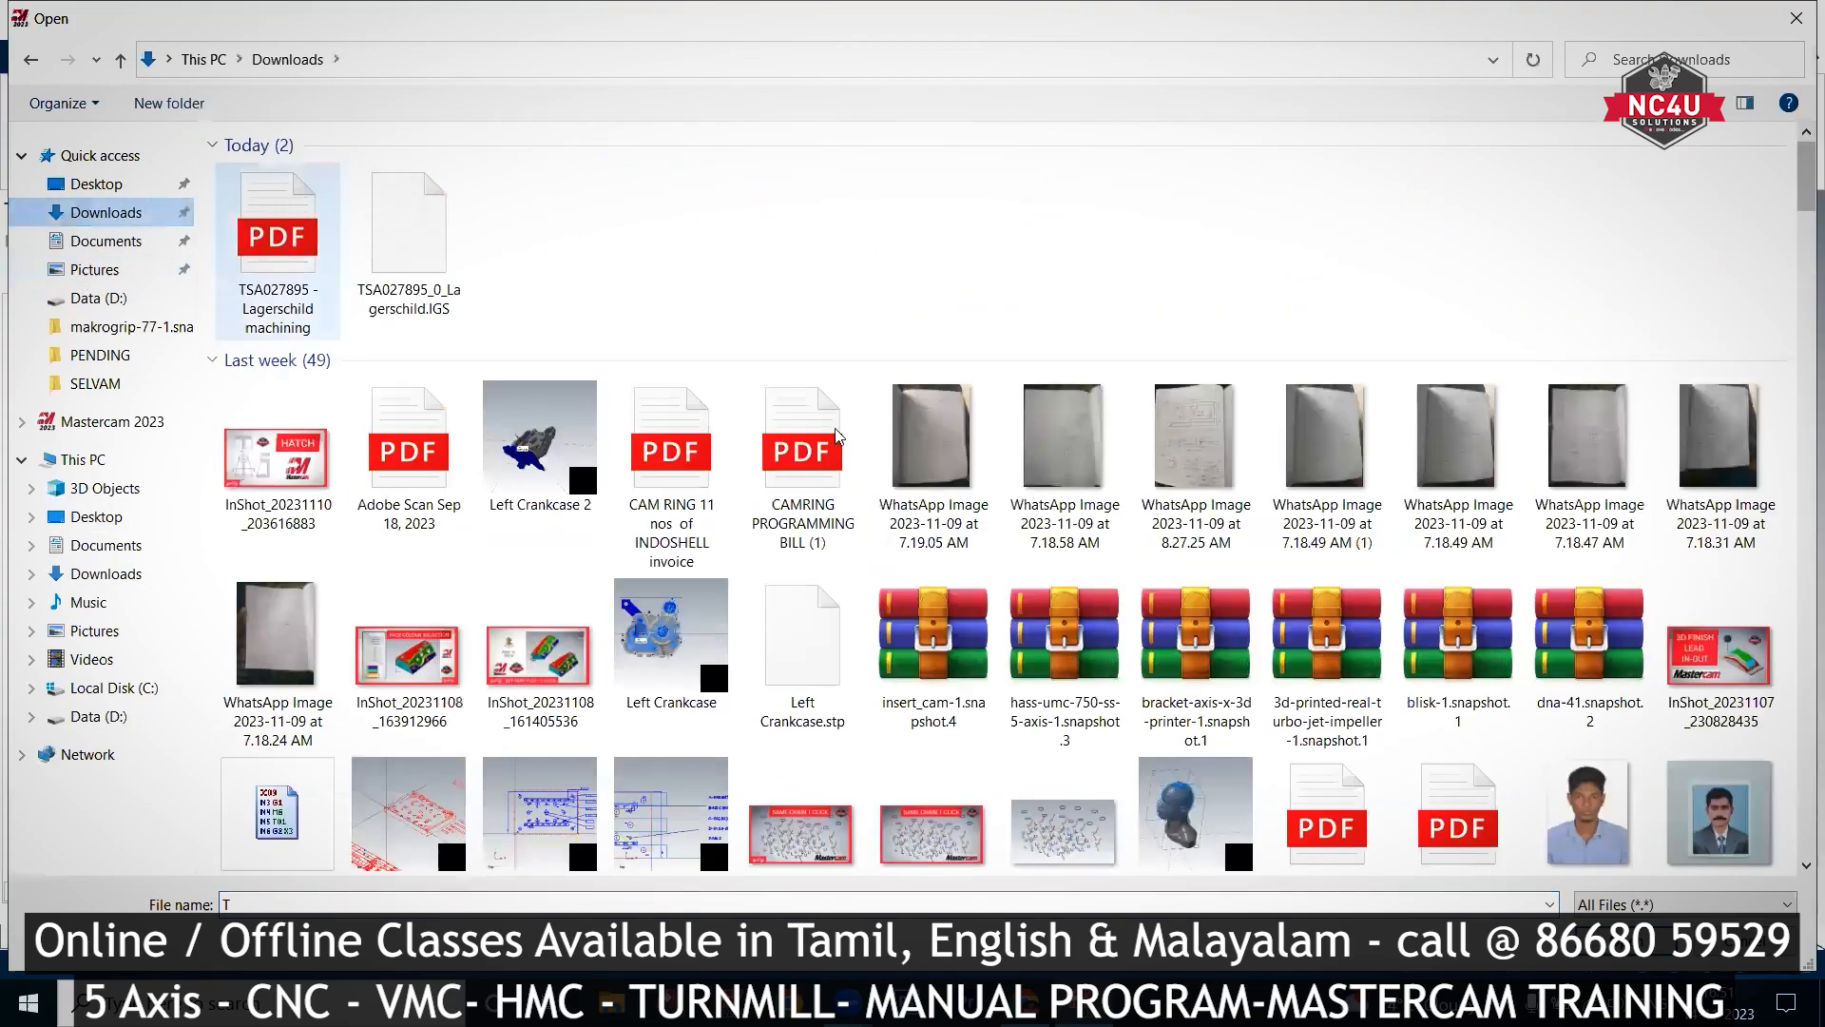
{"action": "scroll", "coordinate": [1391, 607], "scroll_direction": "down", "scroll_amount": 8}
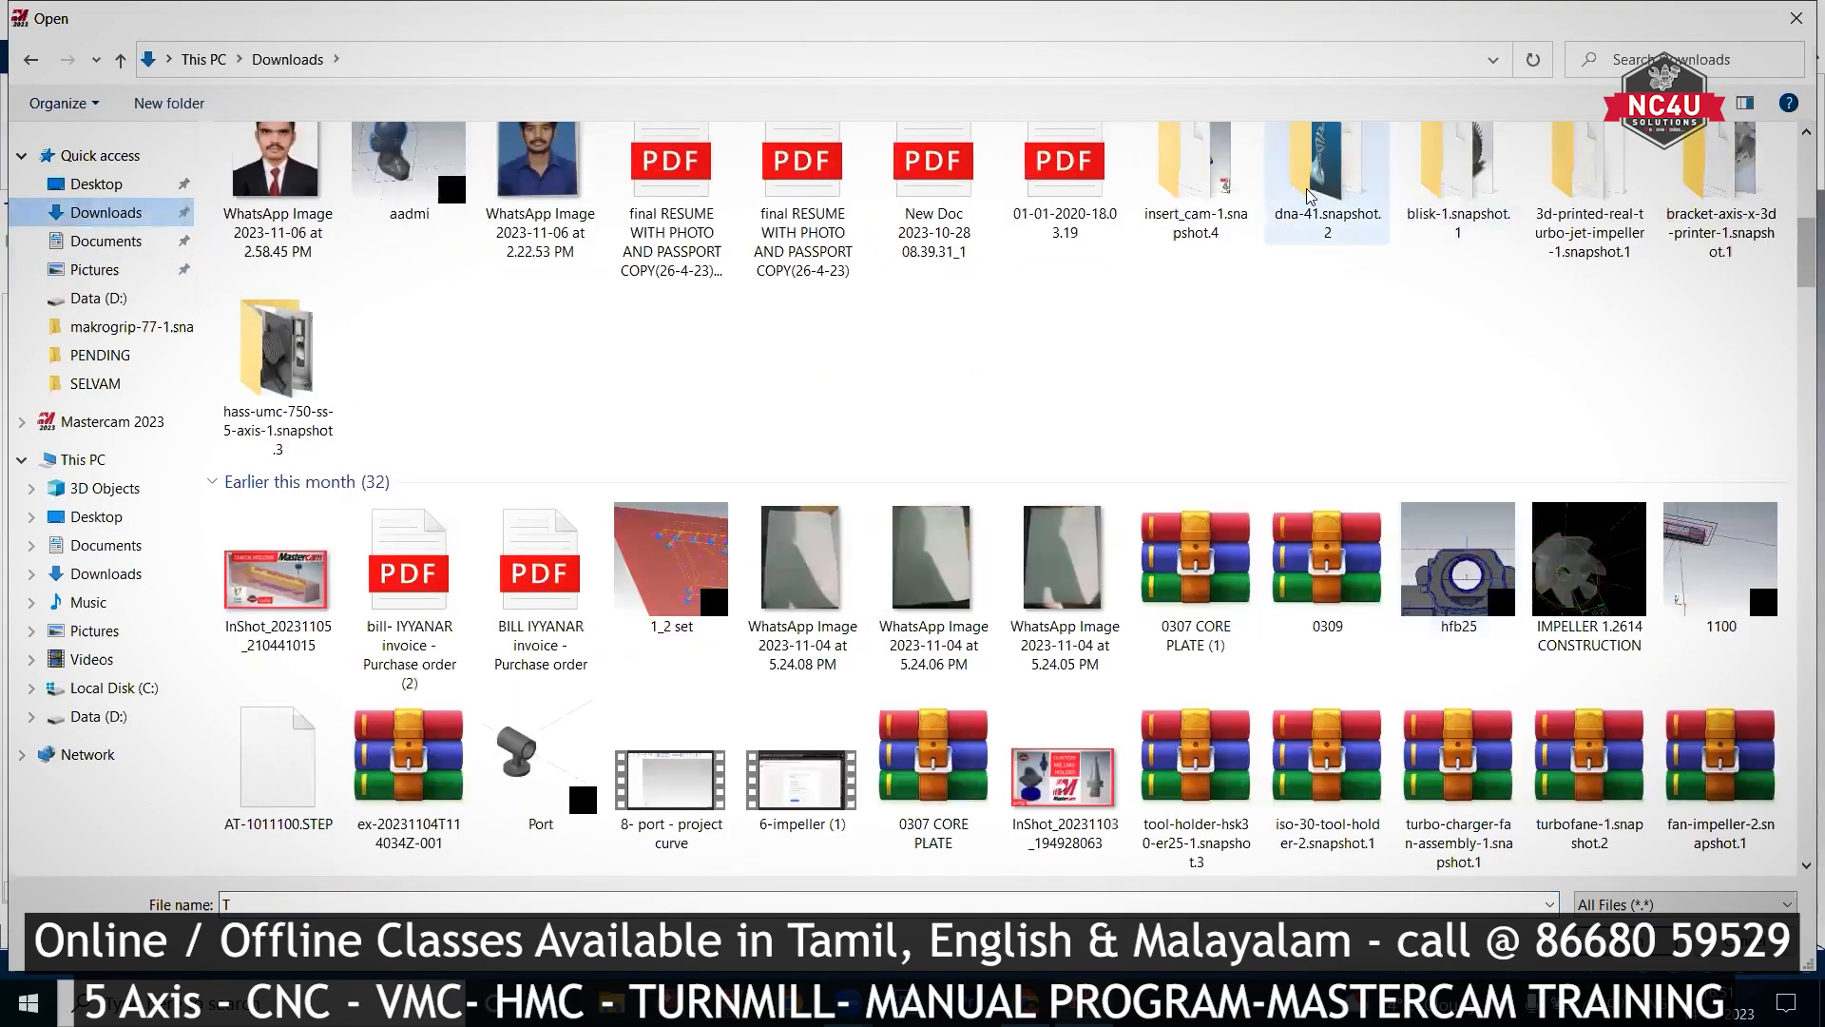
{"action": "double_click", "coordinate": [1336, 190]}
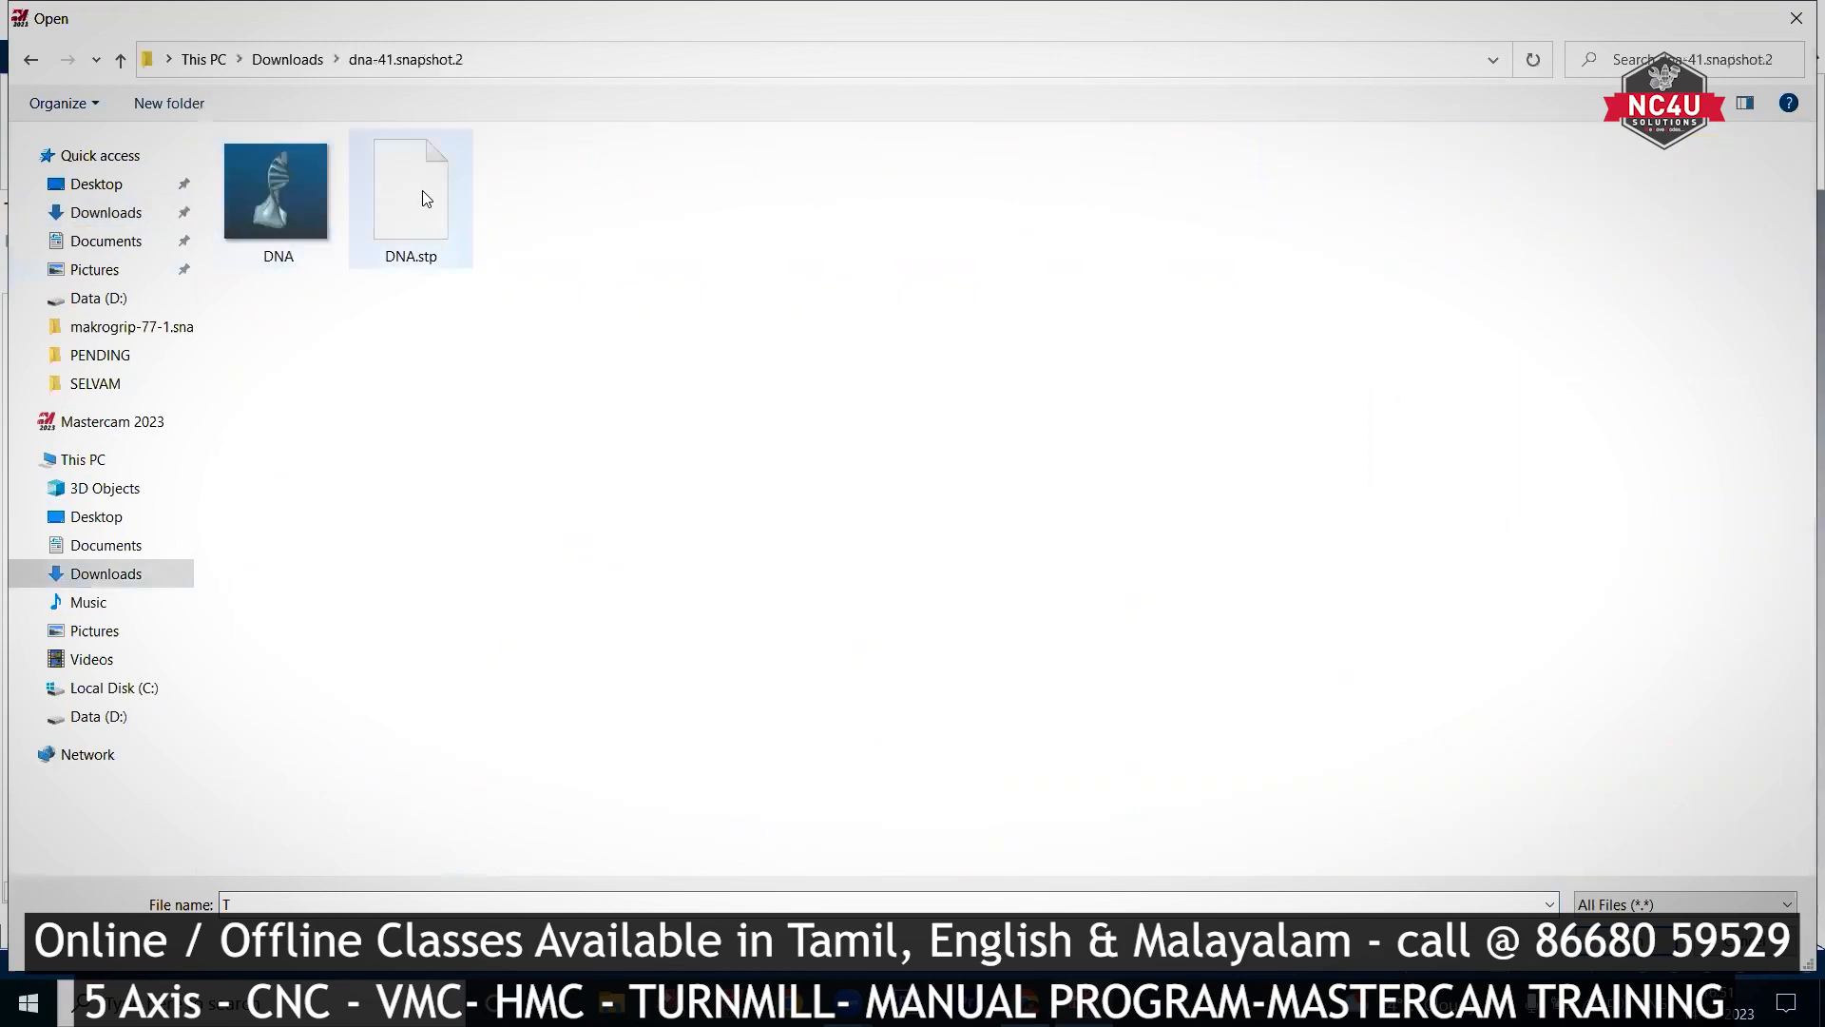
{"action": "left_click", "coordinate": [424, 190]}
{"action": "double_click", "coordinate": [424, 190]}
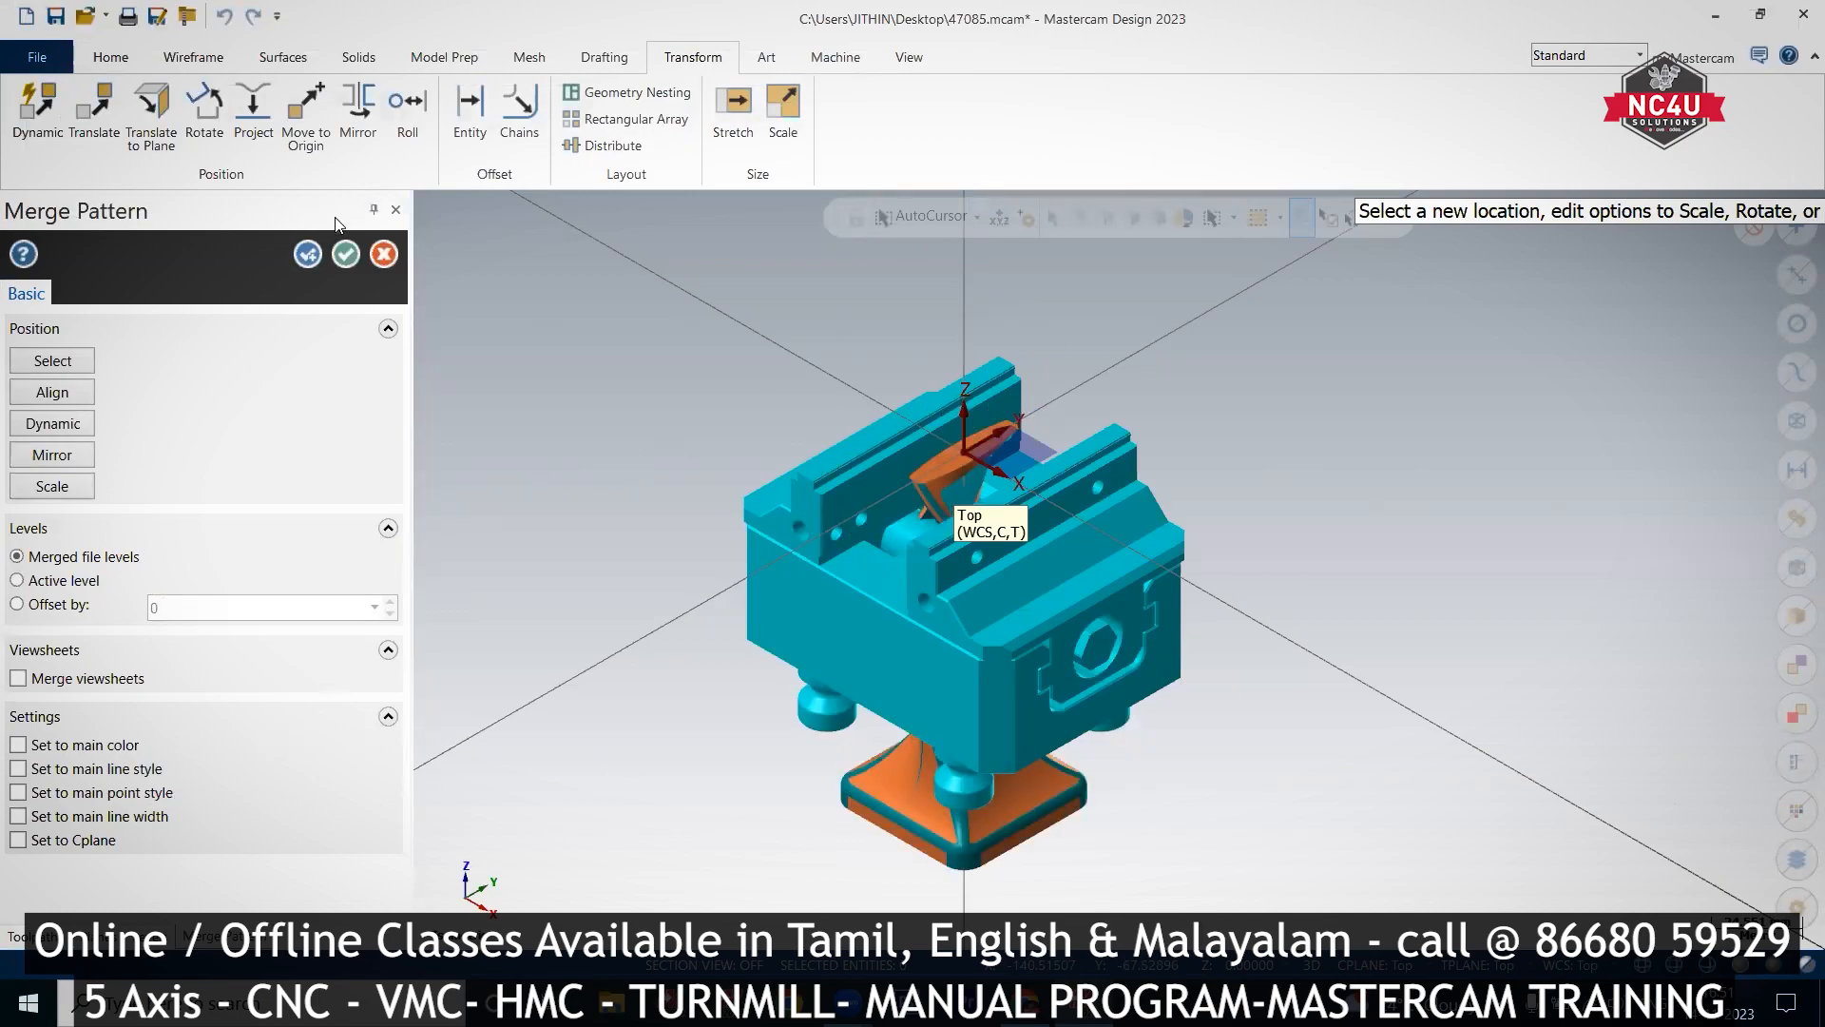
Step: Move the merged DNA part straight up along Z by about 137.5 mm with the Dynamic positioning option and accept it
{"action": "scroll", "coordinate": [1050, 620], "scroll_direction": "up", "scroll_amount": 2}
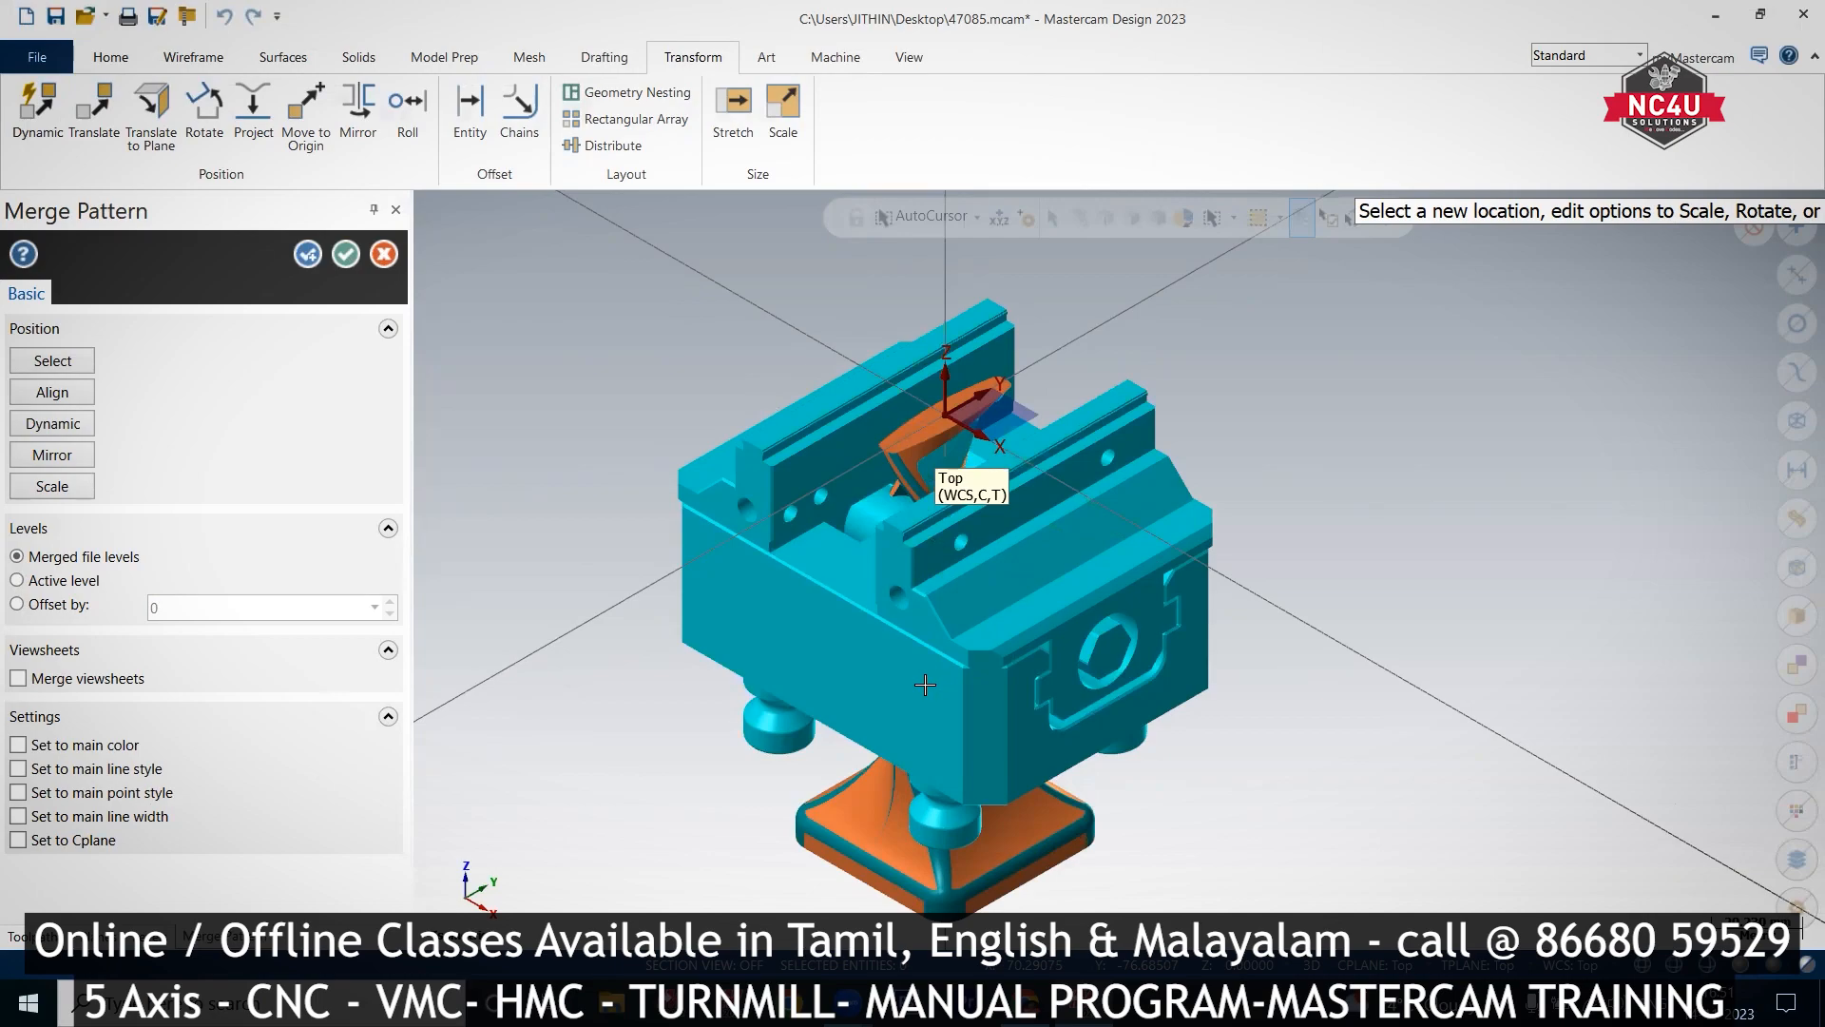
{"action": "left_click", "coordinate": [53, 425]}
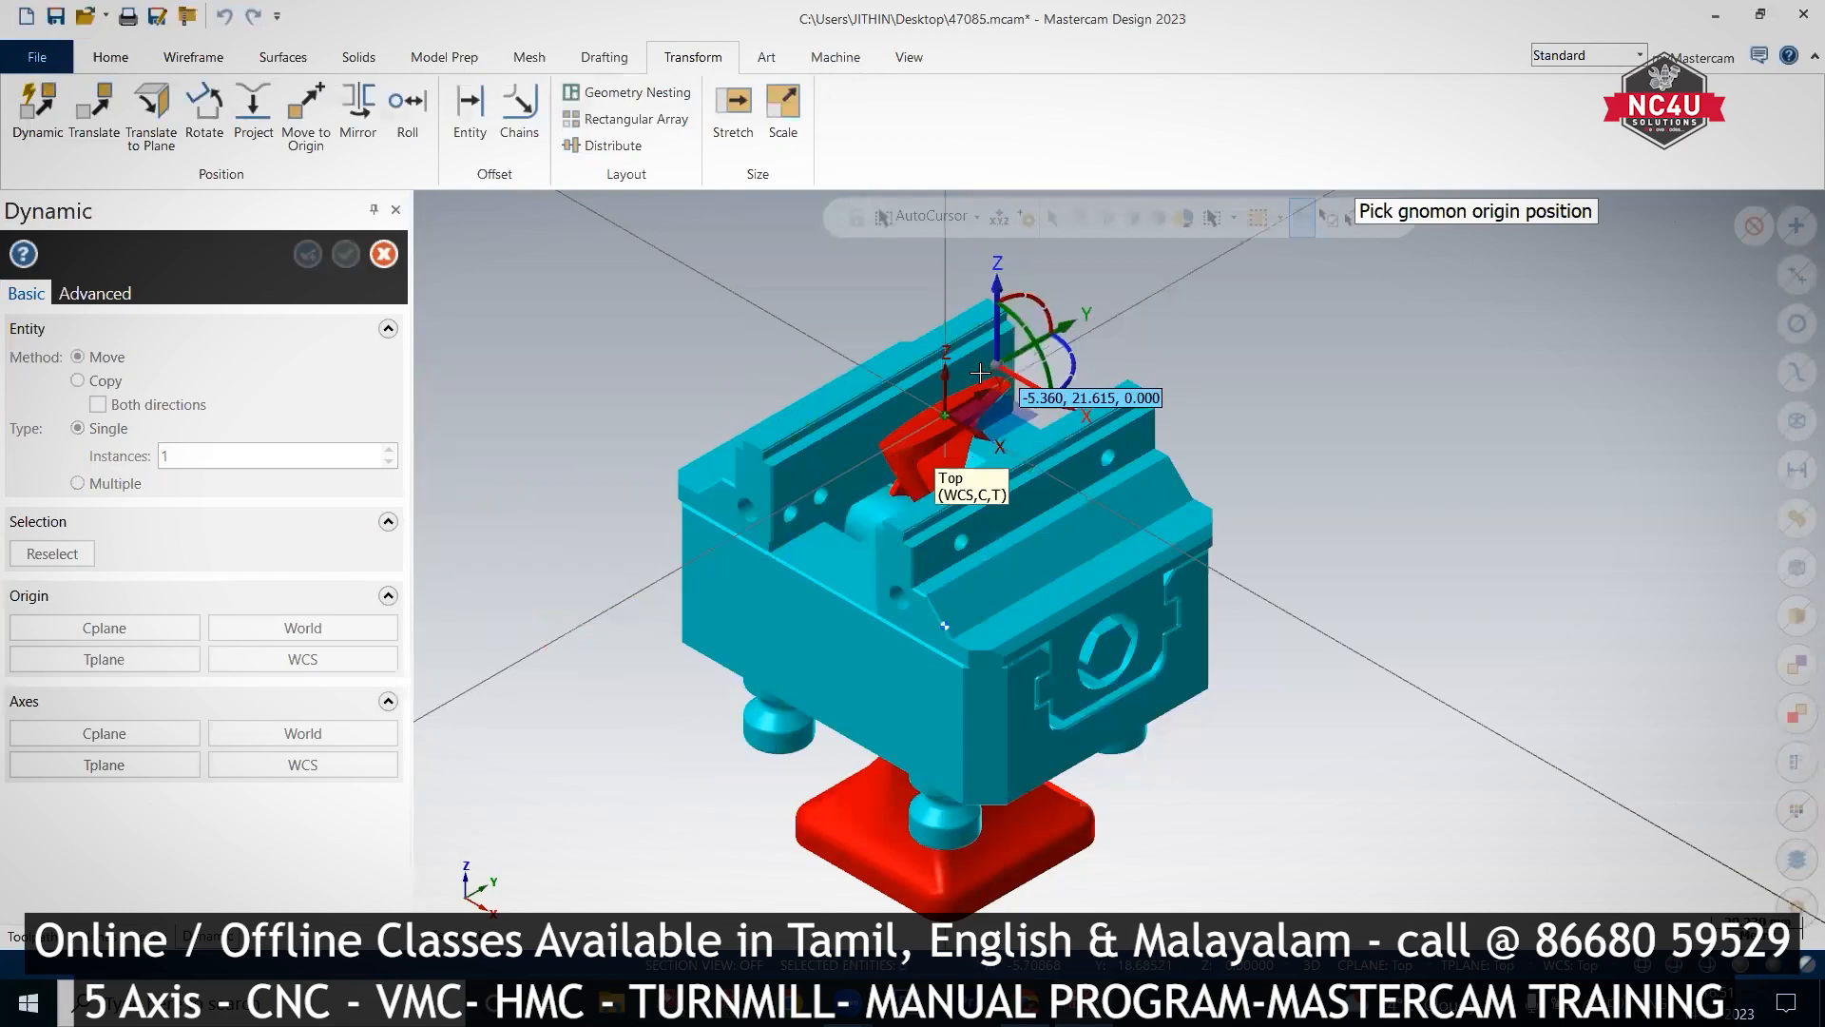
{"action": "left_click", "coordinate": [943, 409]}
{"action": "left_click", "coordinate": [950, 390]}
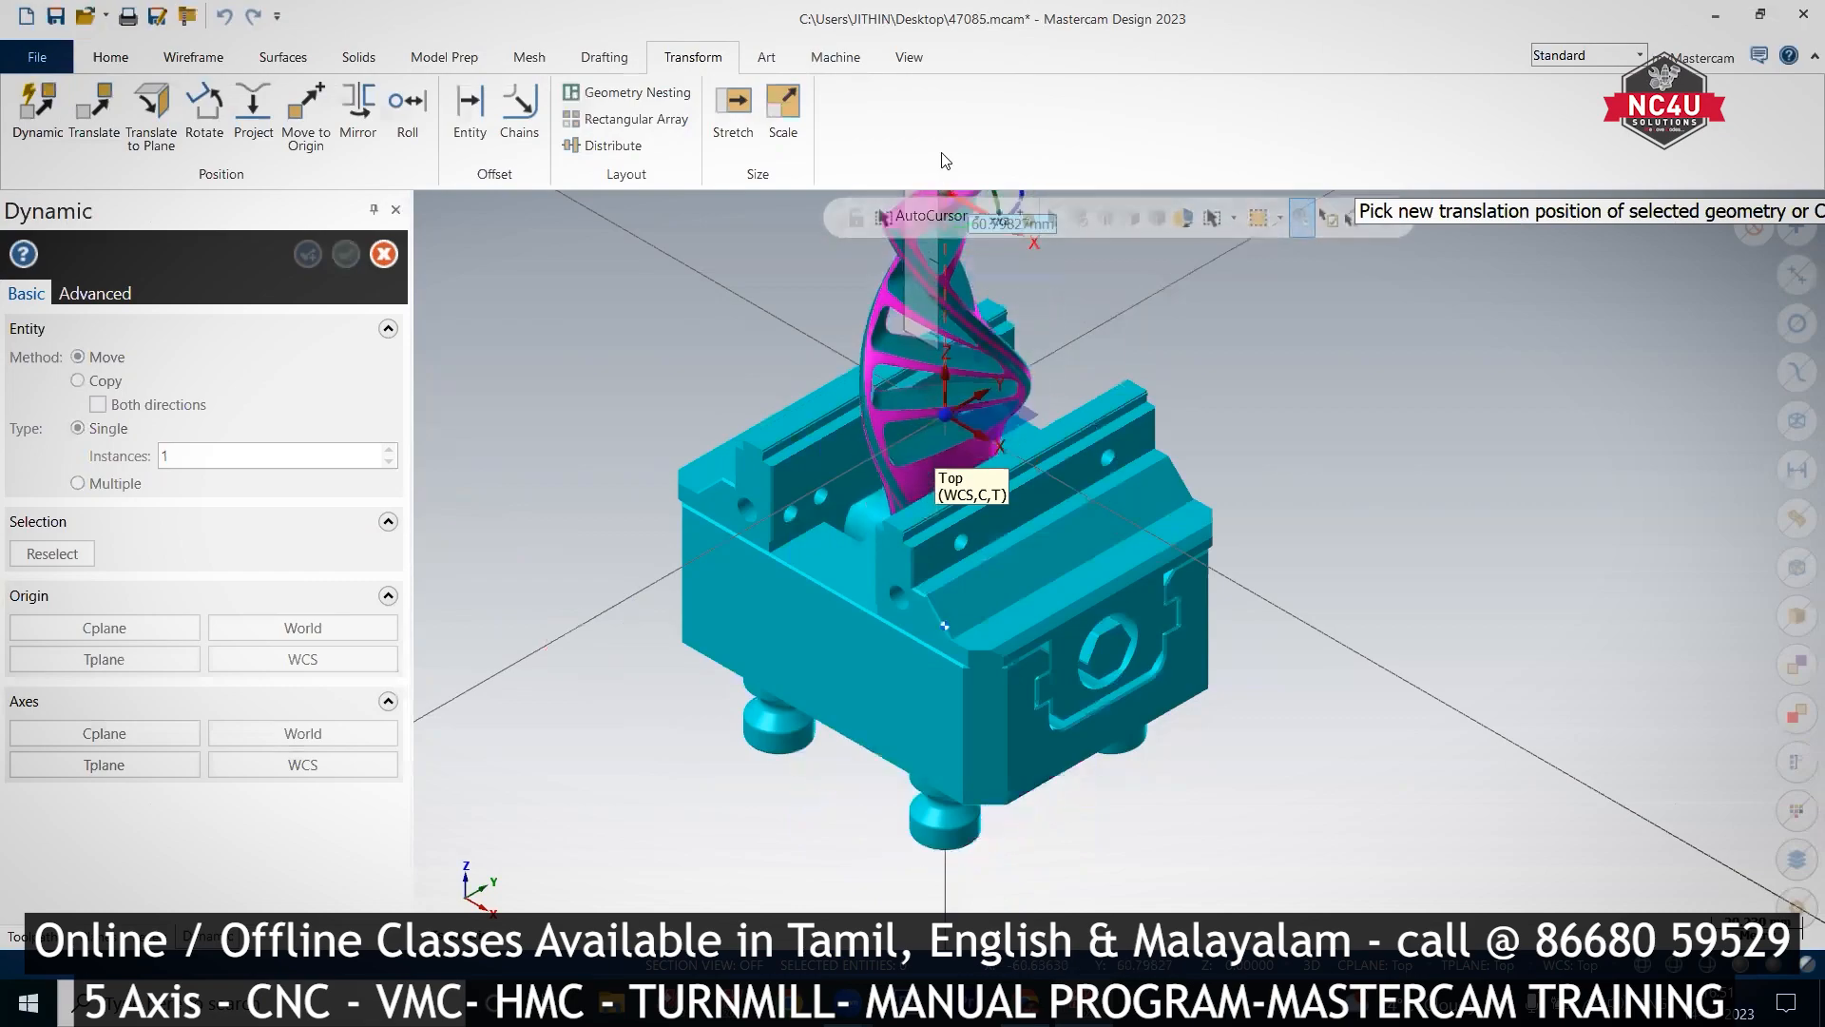
{"action": "scroll", "coordinate": [941, 346], "scroll_direction": "down", "scroll_amount": 2}
{"action": "scroll", "coordinate": [941, 346], "scroll_direction": "down", "scroll_amount": 3}
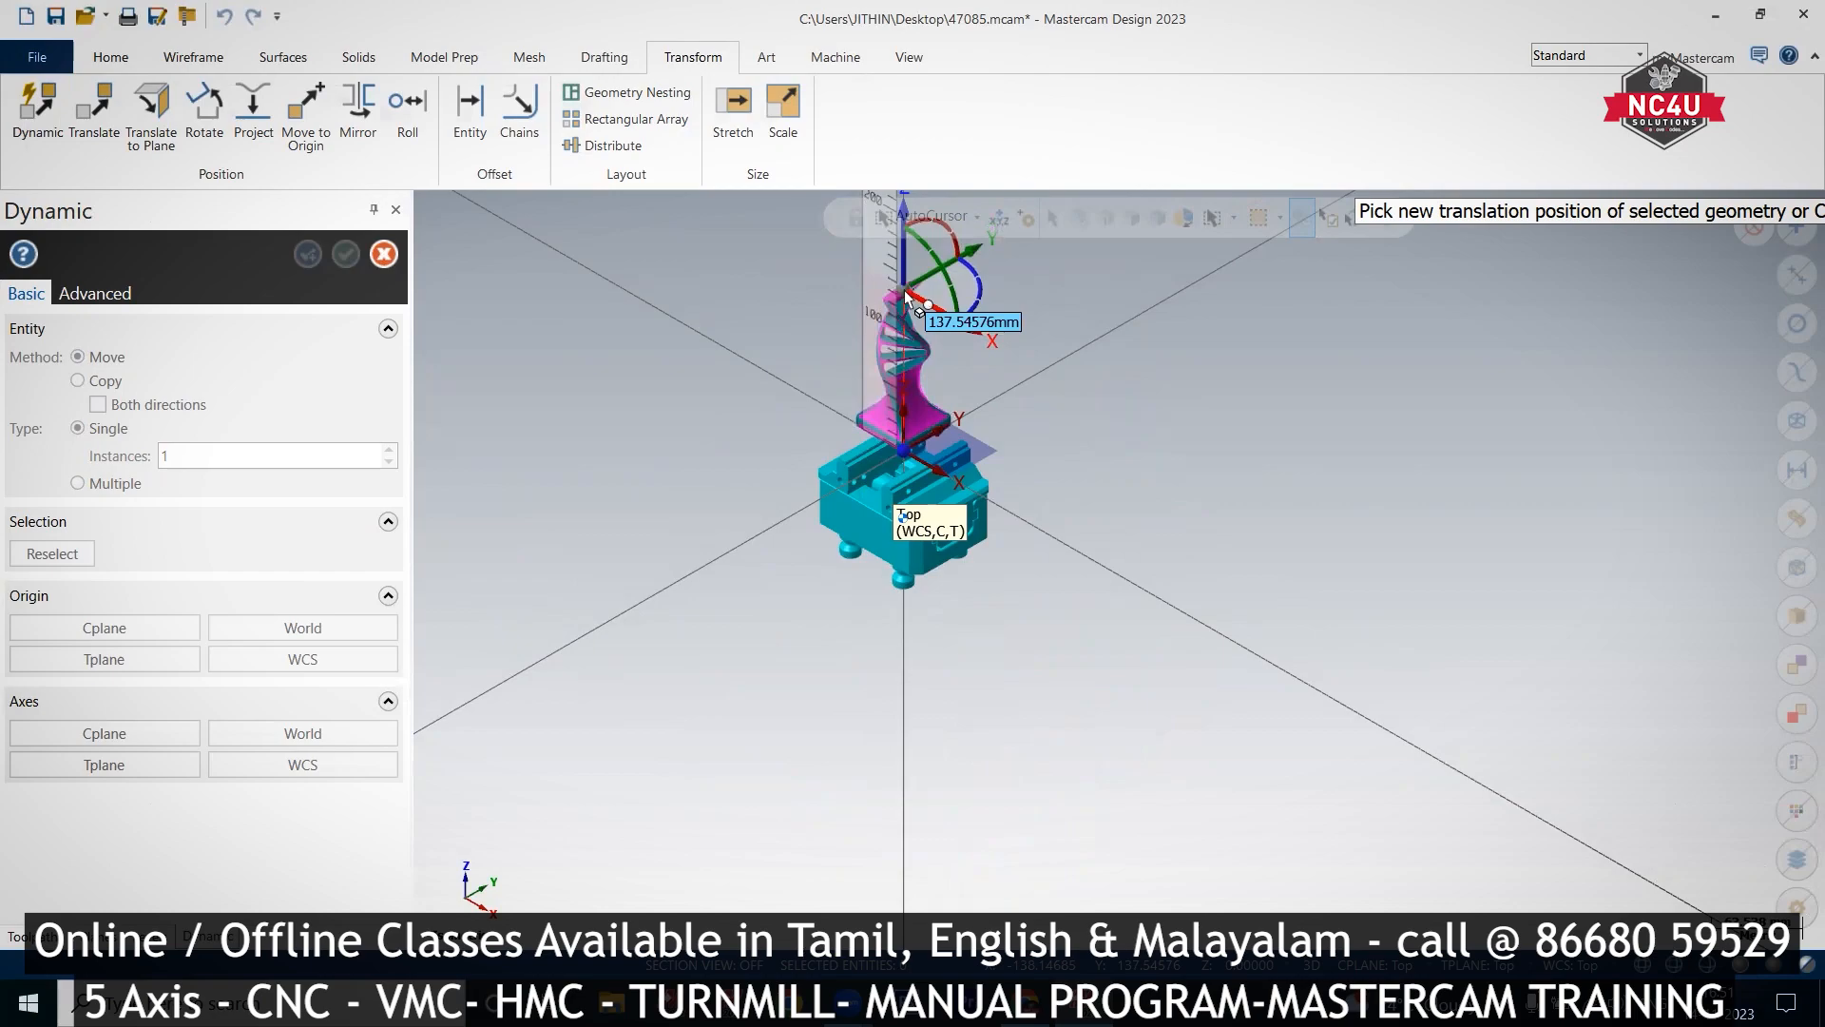
{"action": "left_click", "coordinate": [904, 289]}
{"action": "scroll", "coordinate": [819, 391], "scroll_direction": "up", "scroll_amount": 4}
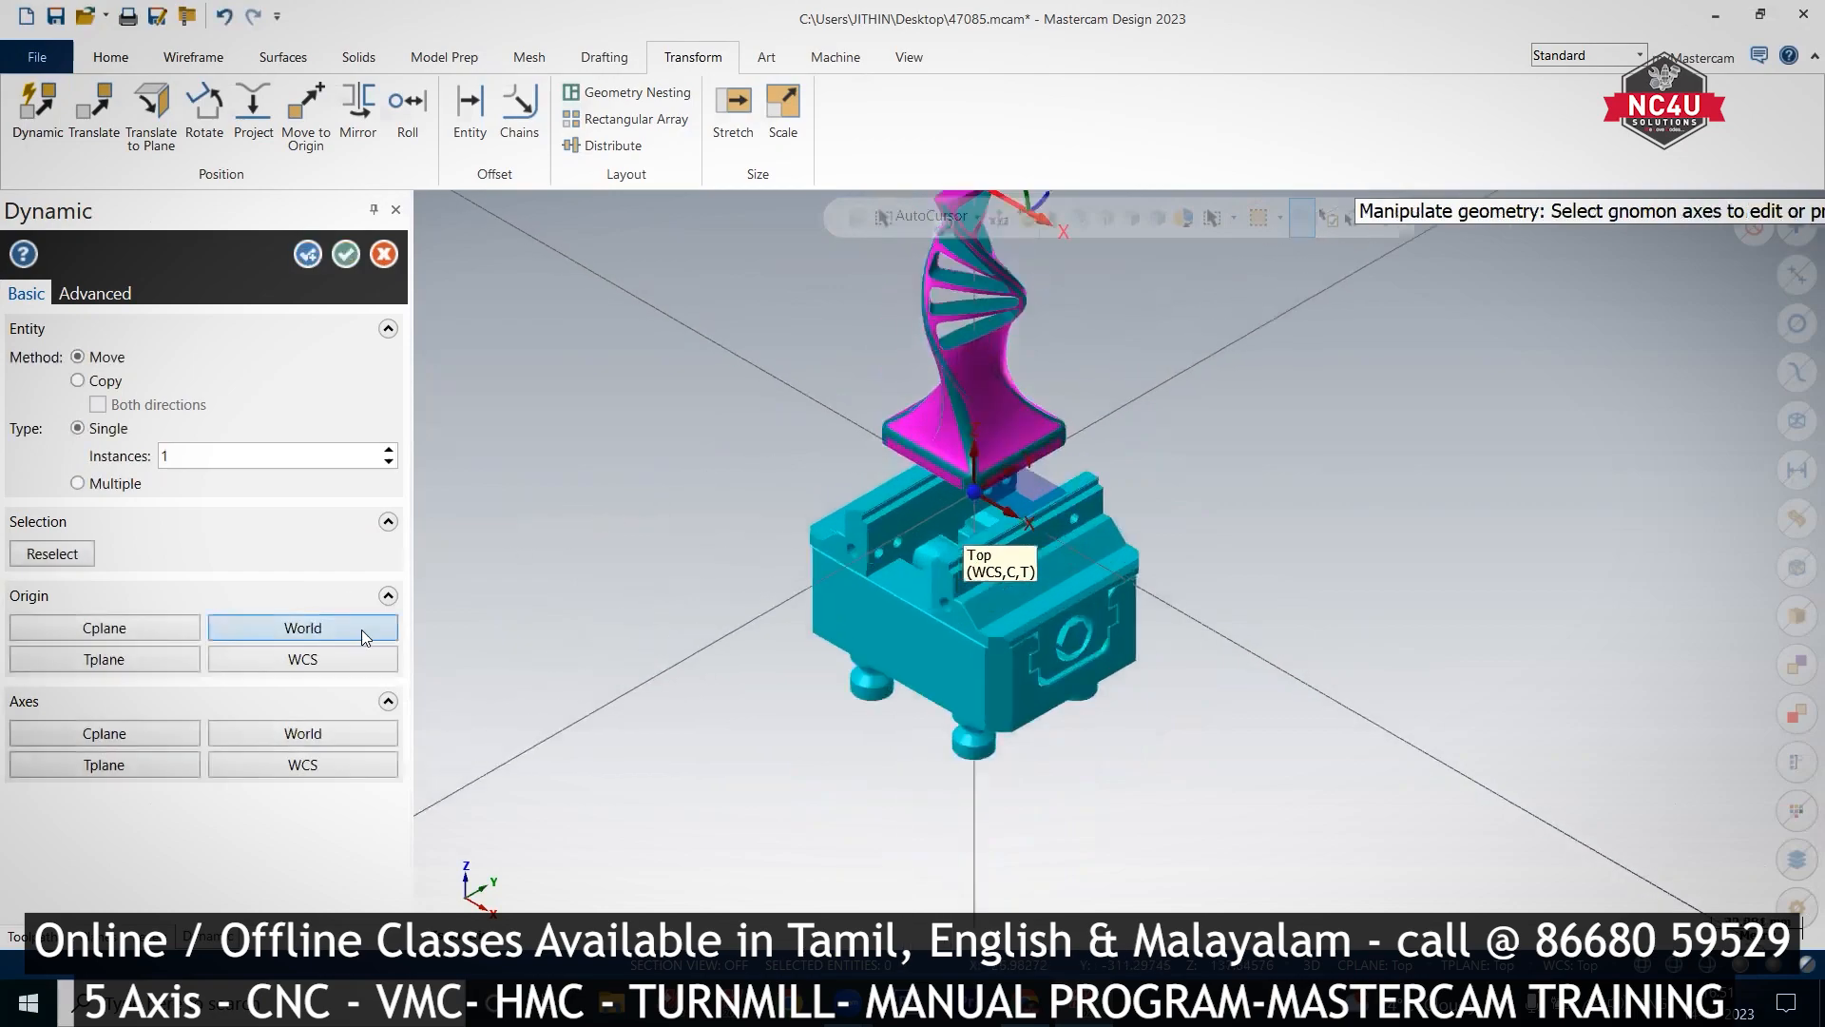
{"action": "middle_click_drag", "start_coordinate": [704, 539], "coordinate": [717, 463]}
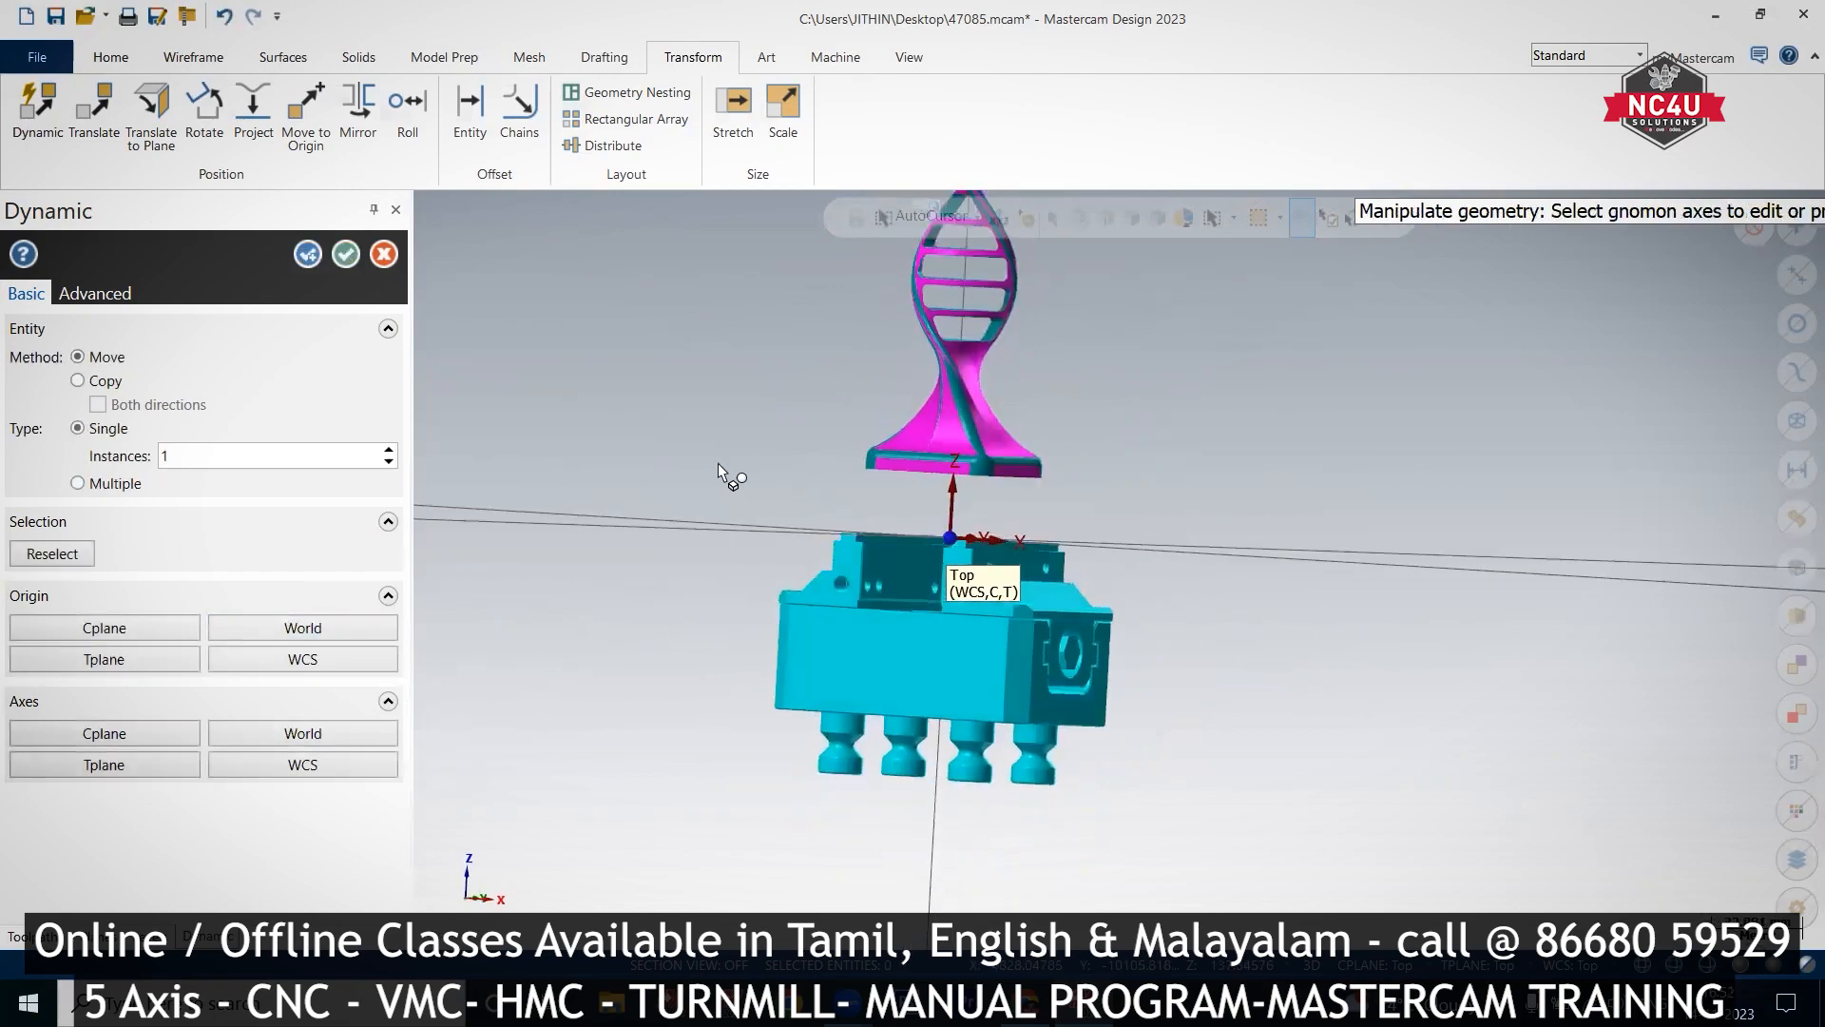
{"action": "scroll", "coordinate": [943, 471], "scroll_direction": "up", "scroll_amount": 3}
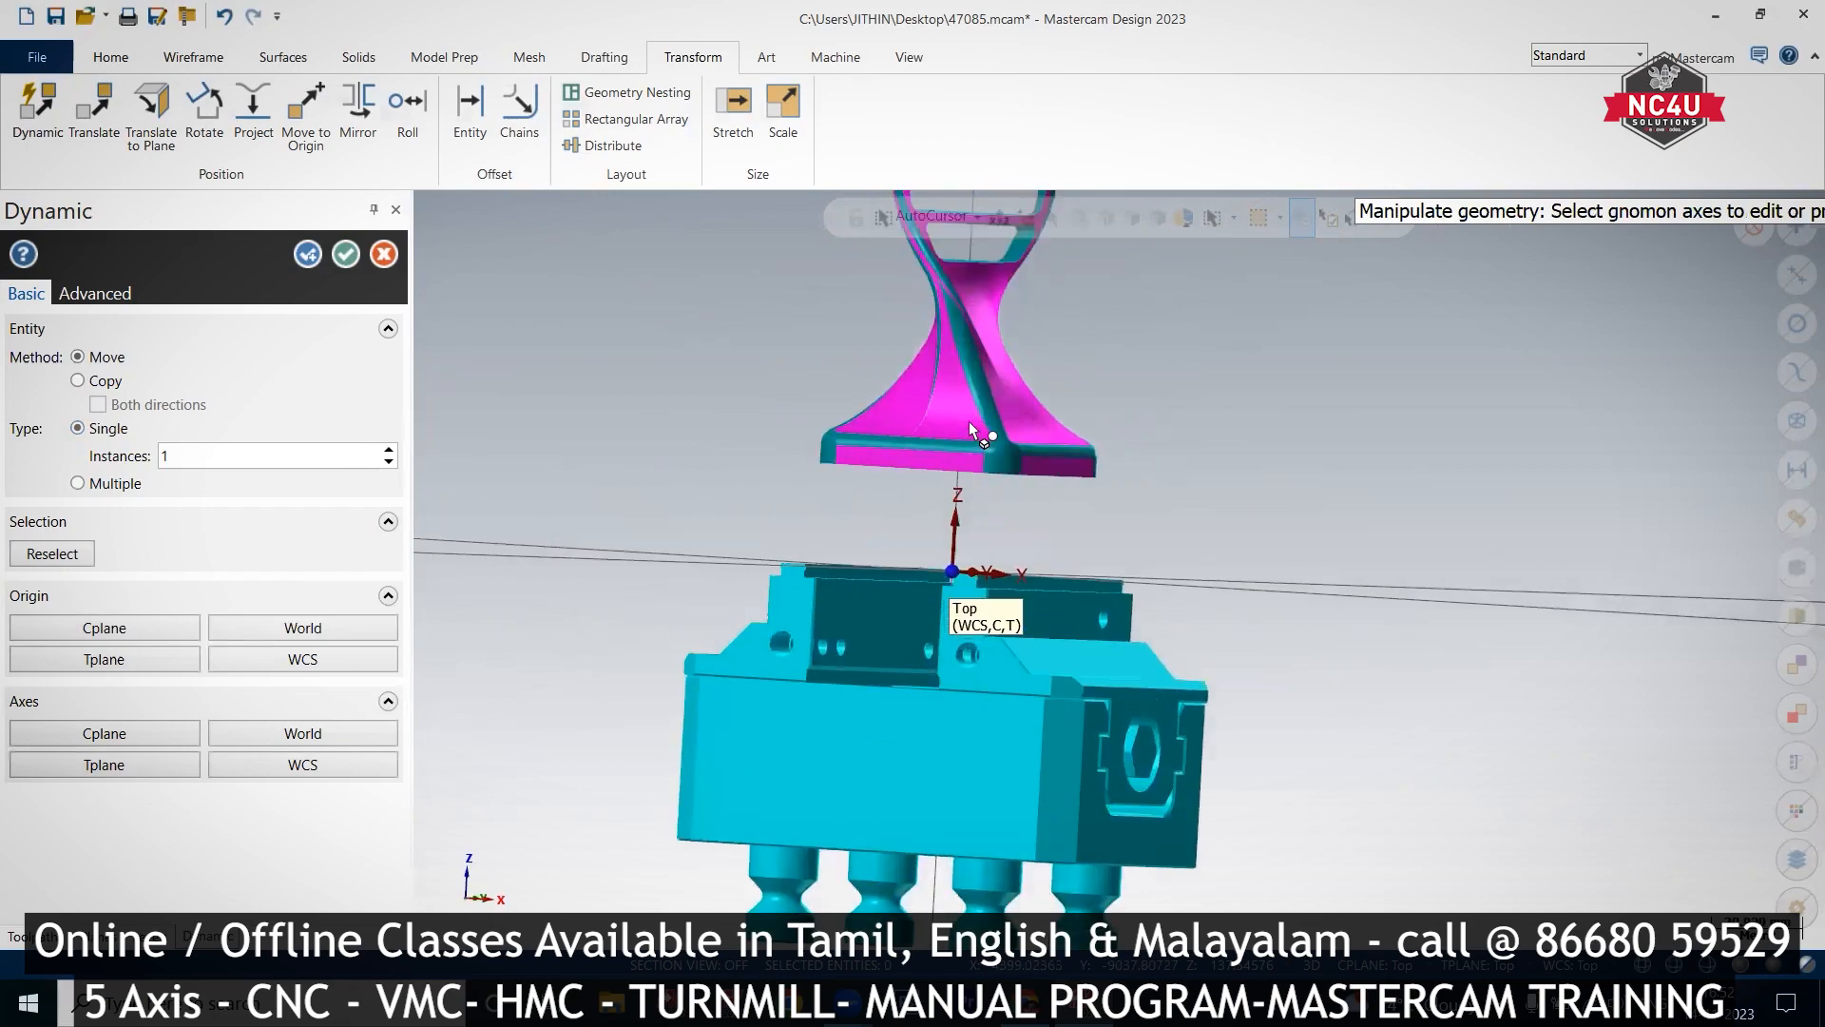
{"action": "scroll", "coordinate": [968, 421], "scroll_direction": "down", "scroll_amount": 2}
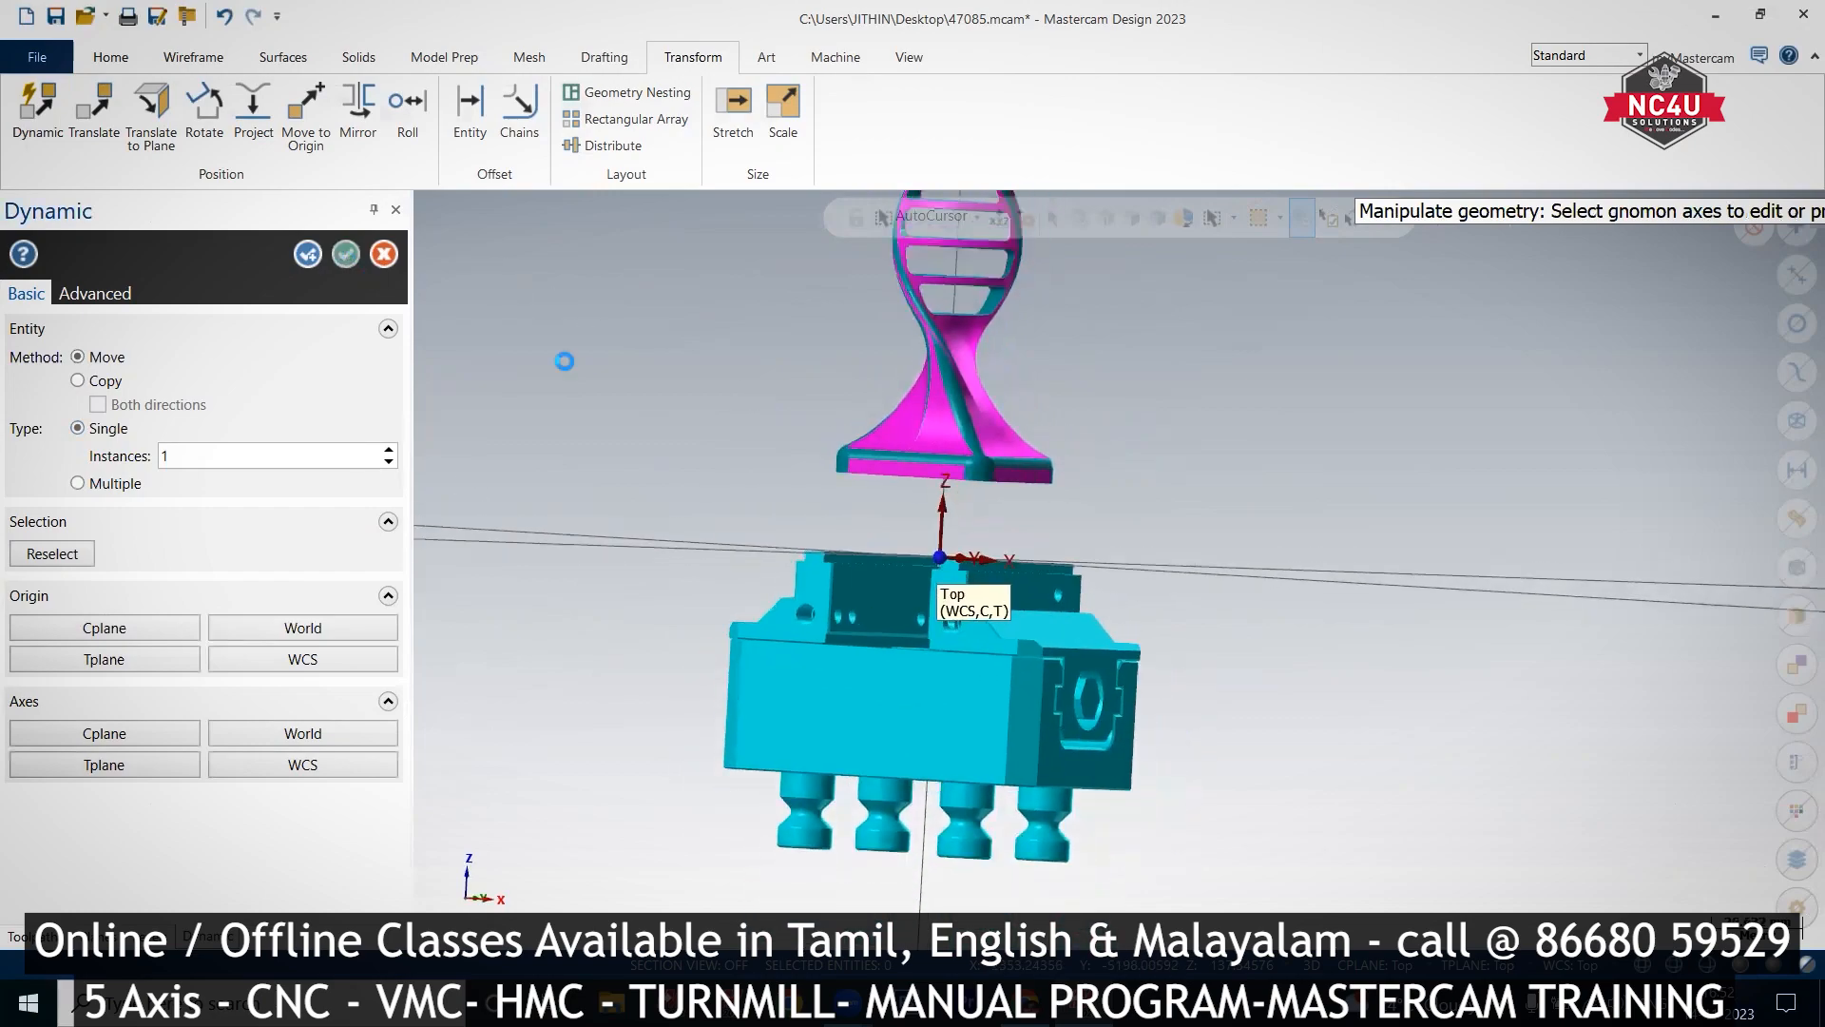
{"action": "left_click", "coordinate": [348, 253]}
Step: Try to align a vise jaw face parallel to the underside of the DNA part's base, using the Move method
{"action": "scroll", "coordinate": [1071, 432], "scroll_direction": "up", "scroll_amount": 5}
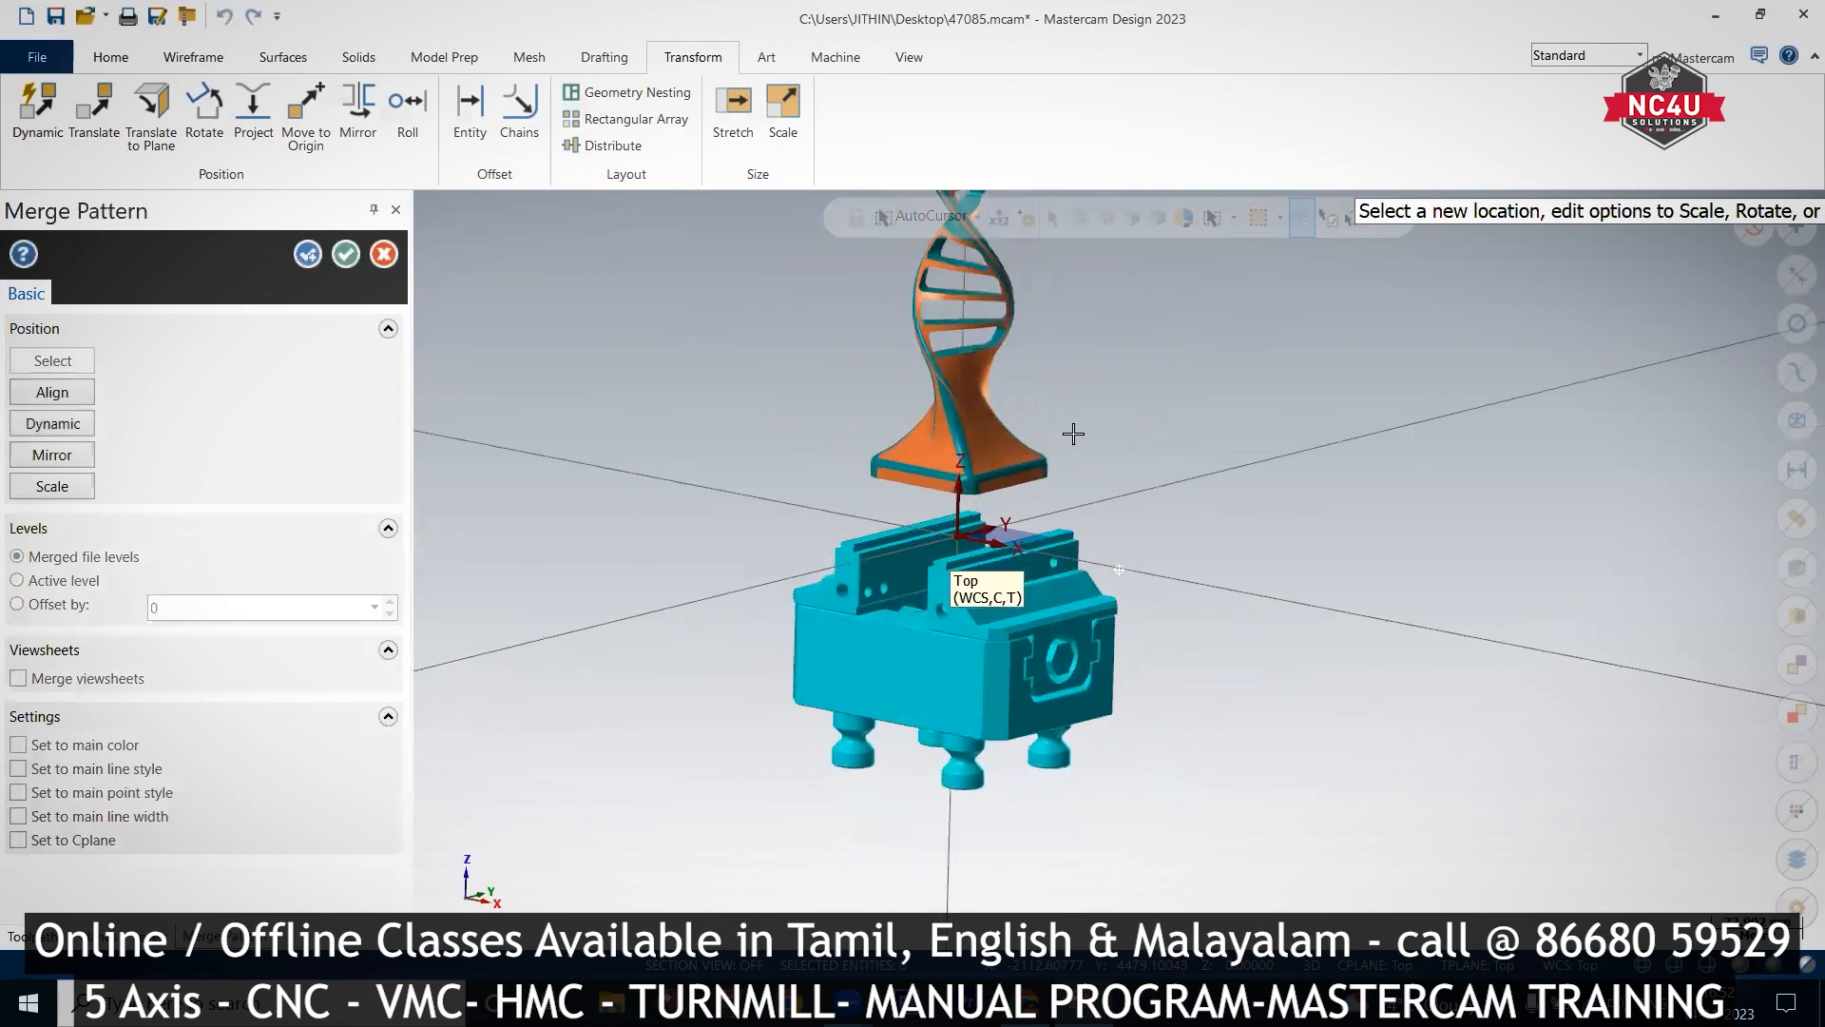
{"action": "scroll", "coordinate": [915, 559], "scroll_direction": "down", "scroll_amount": 5}
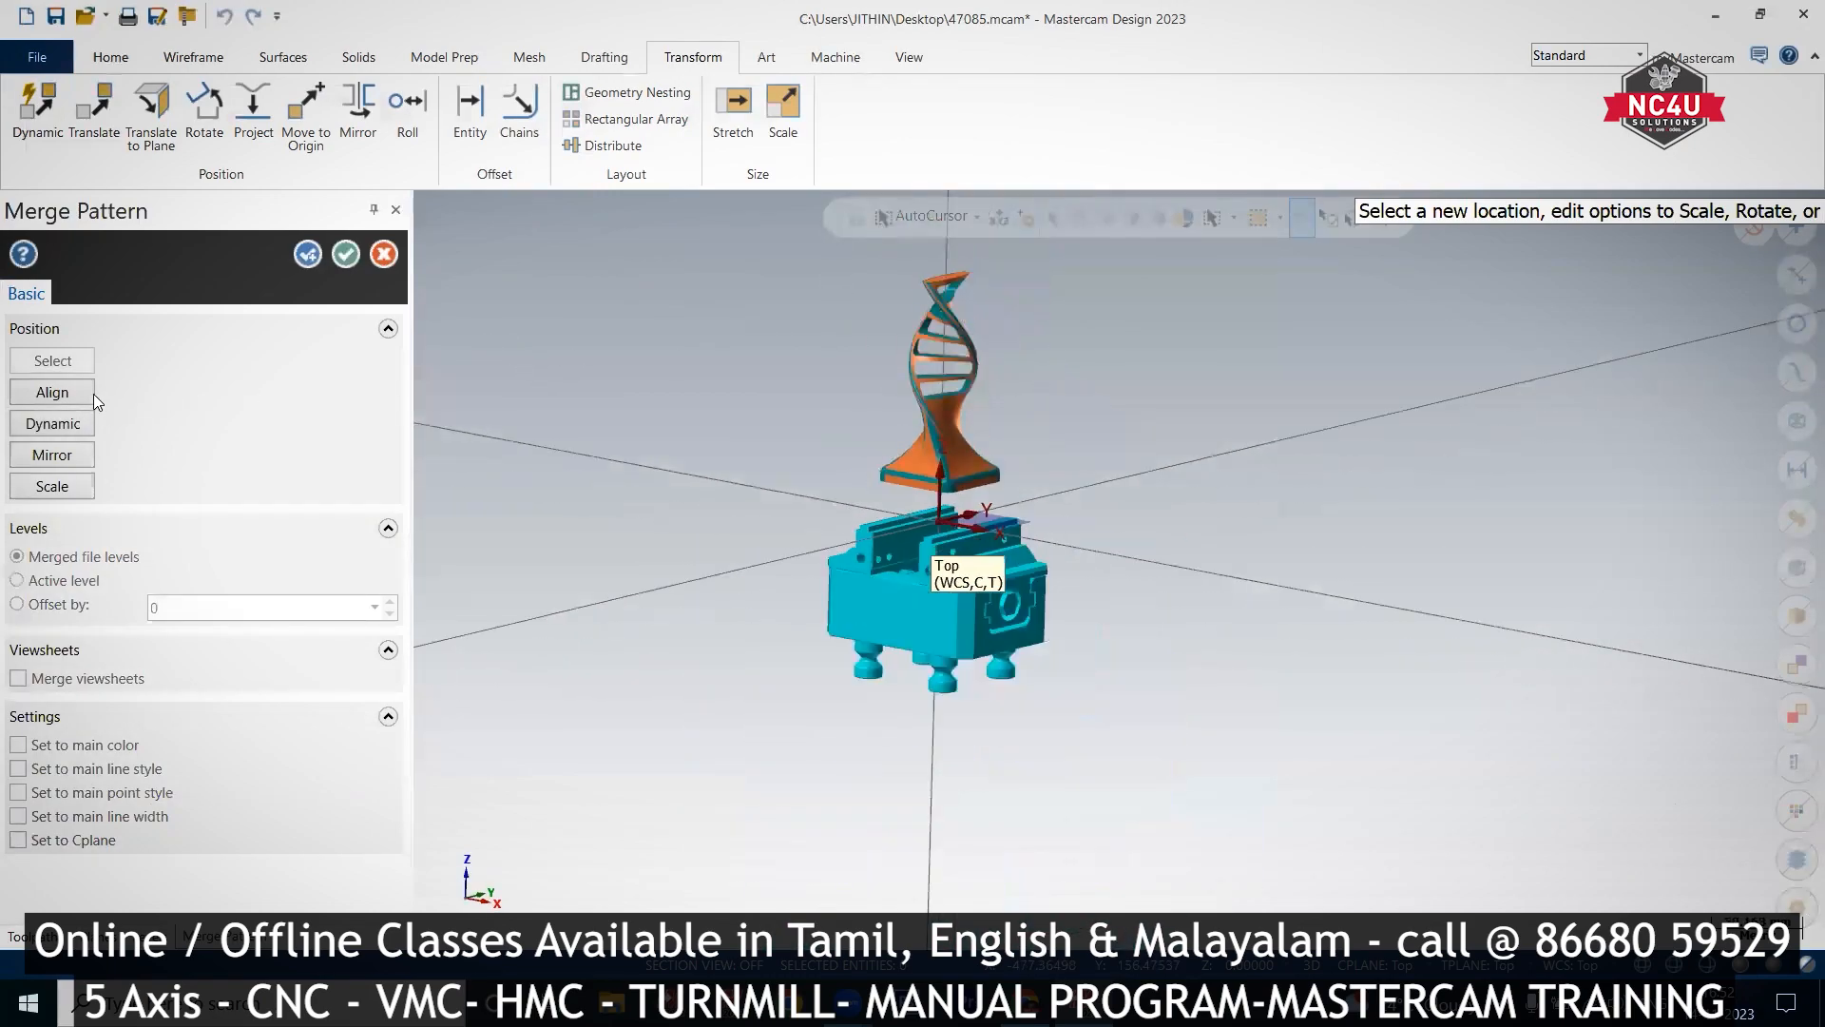
{"action": "left_click", "coordinate": [46, 391]}
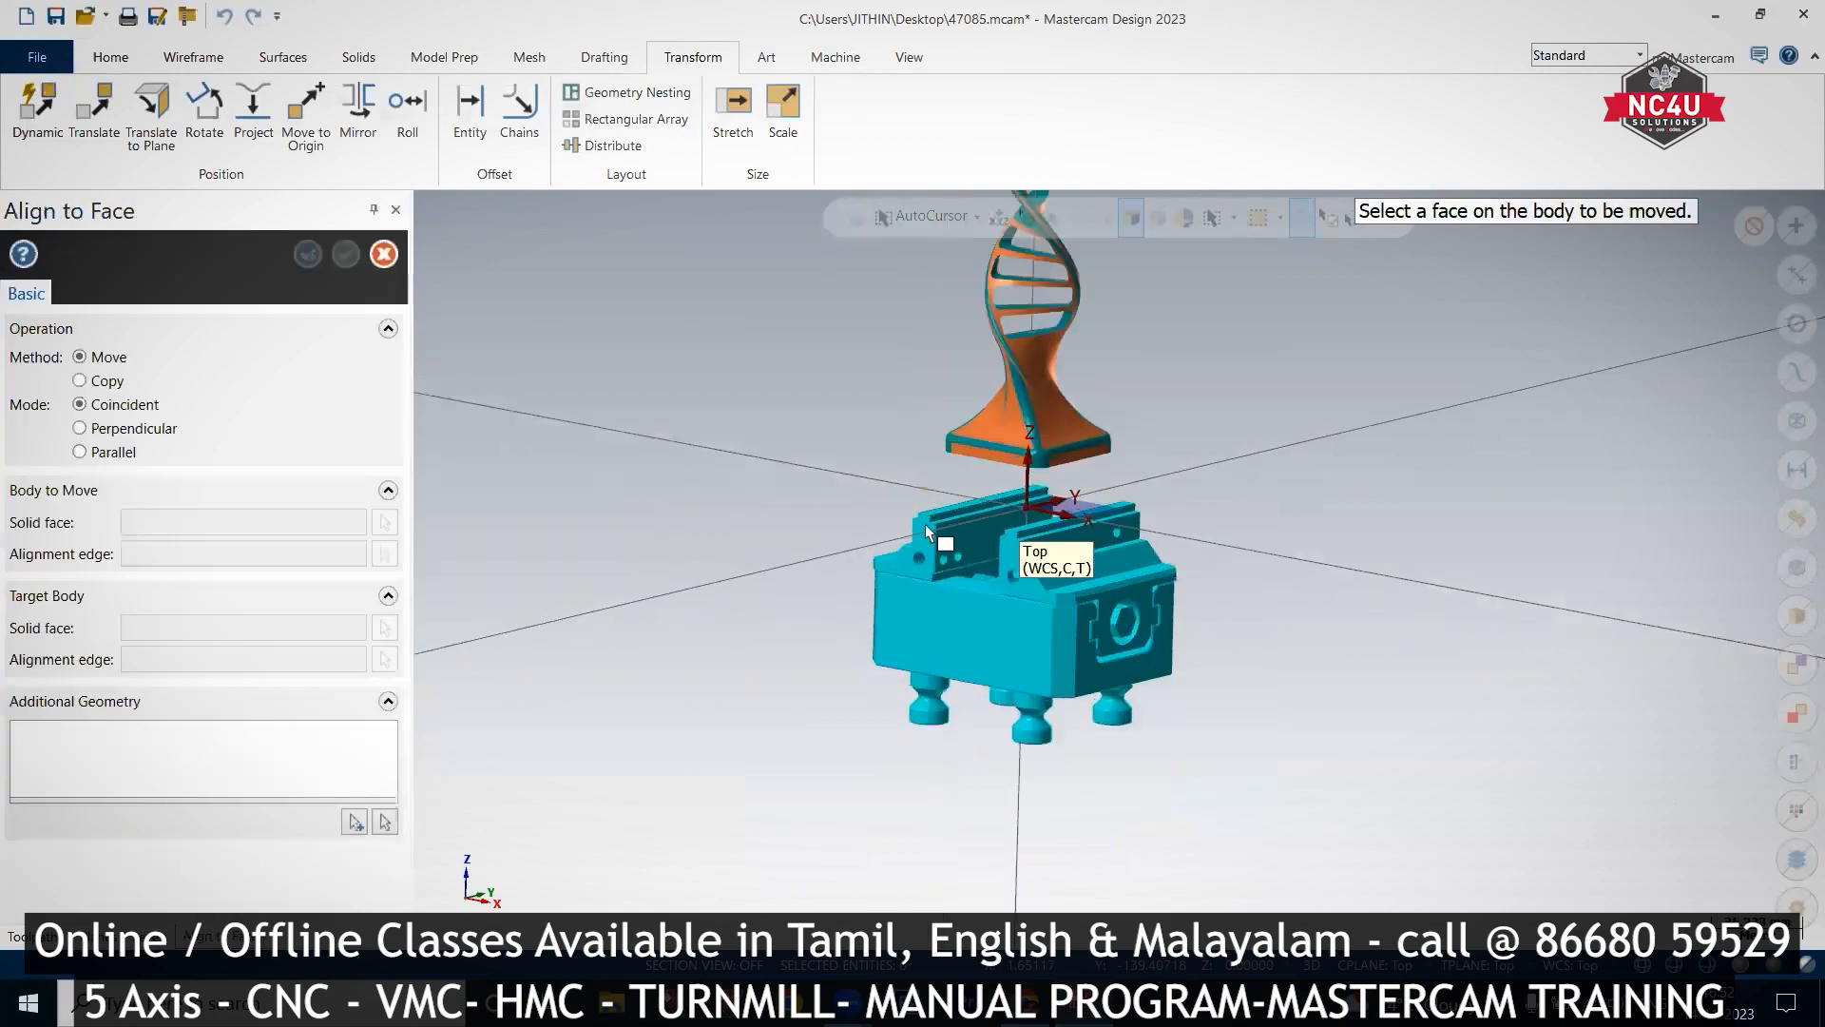
{"action": "scroll", "coordinate": [926, 523], "scroll_direction": "up", "scroll_amount": 5}
{"action": "left_click", "coordinate": [1046, 486]}
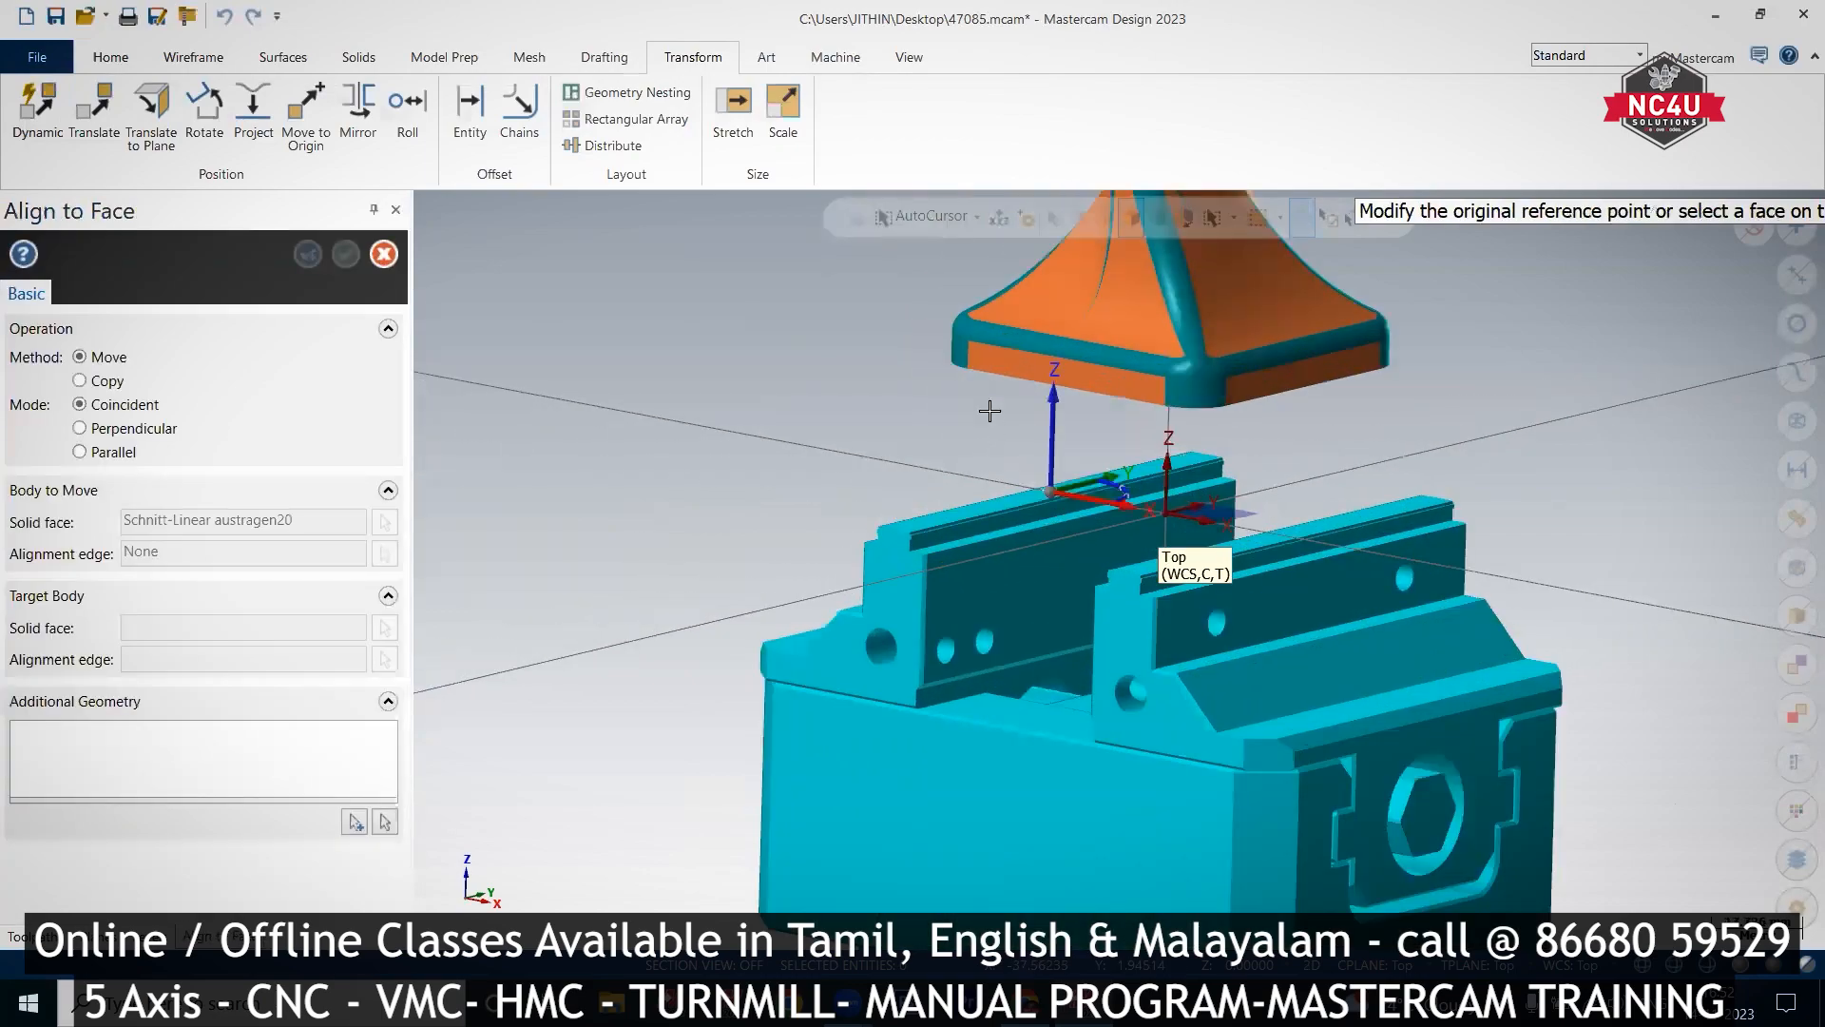
{"action": "middle_click_drag", "start_coordinate": [989, 411], "coordinate": [1044, 369]}
{"action": "left_click", "coordinate": [1099, 397]}
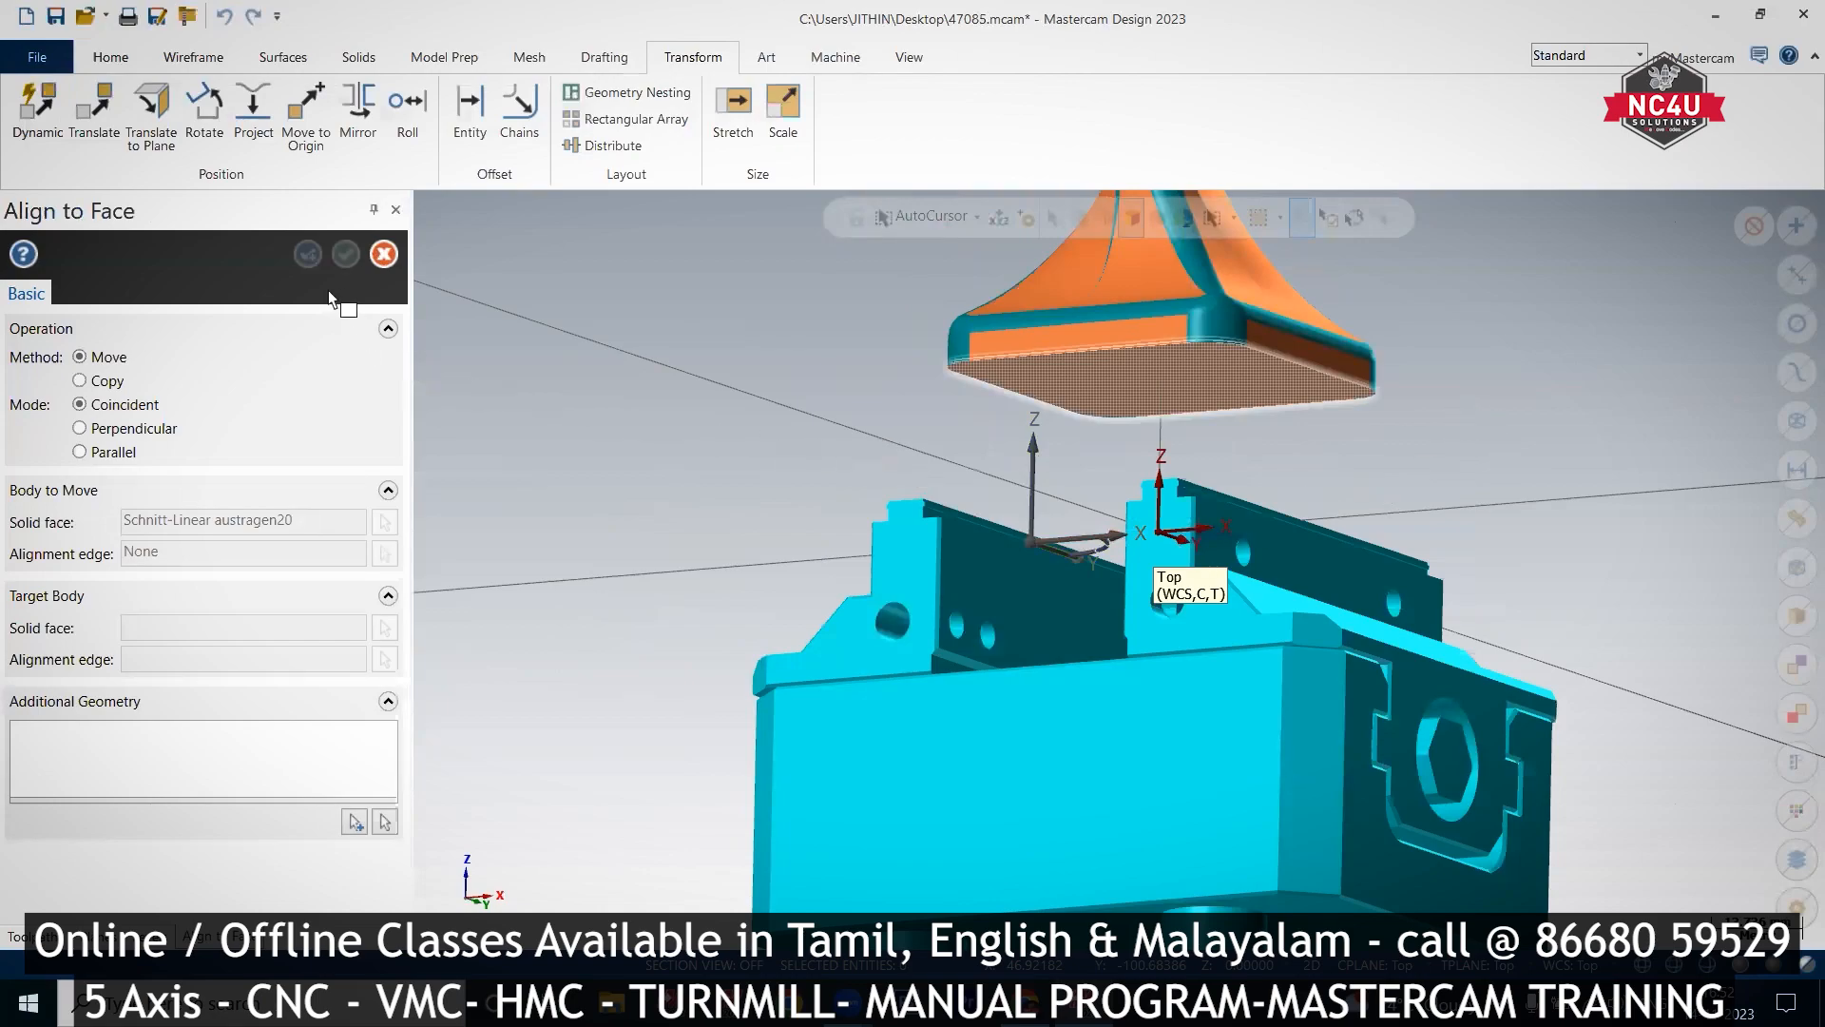
{"action": "left_click", "coordinate": [112, 453]}
{"action": "middle_click_drag", "start_coordinate": [644, 399], "coordinate": [556, 411]}
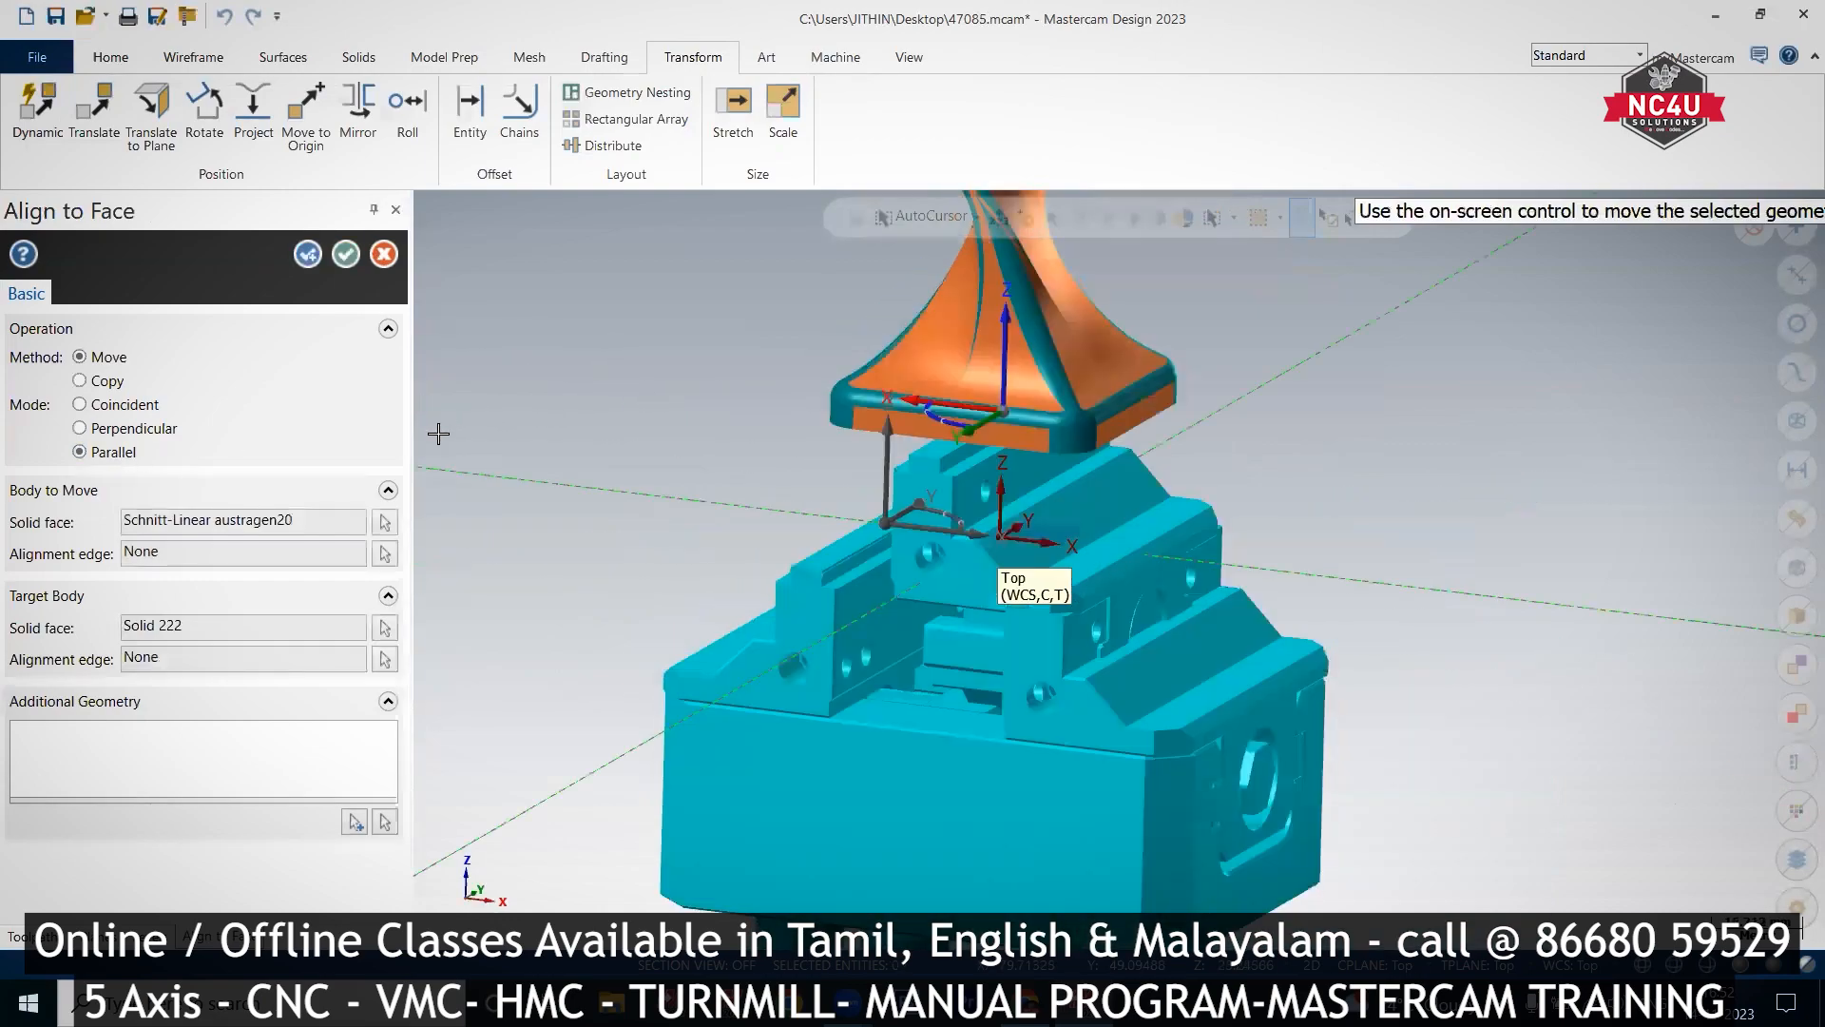
{"action": "middle_click_drag", "start_coordinate": [783, 416], "coordinate": [459, 340]}
{"action": "left_click", "coordinate": [109, 382]}
{"action": "left_click", "coordinate": [81, 357]}
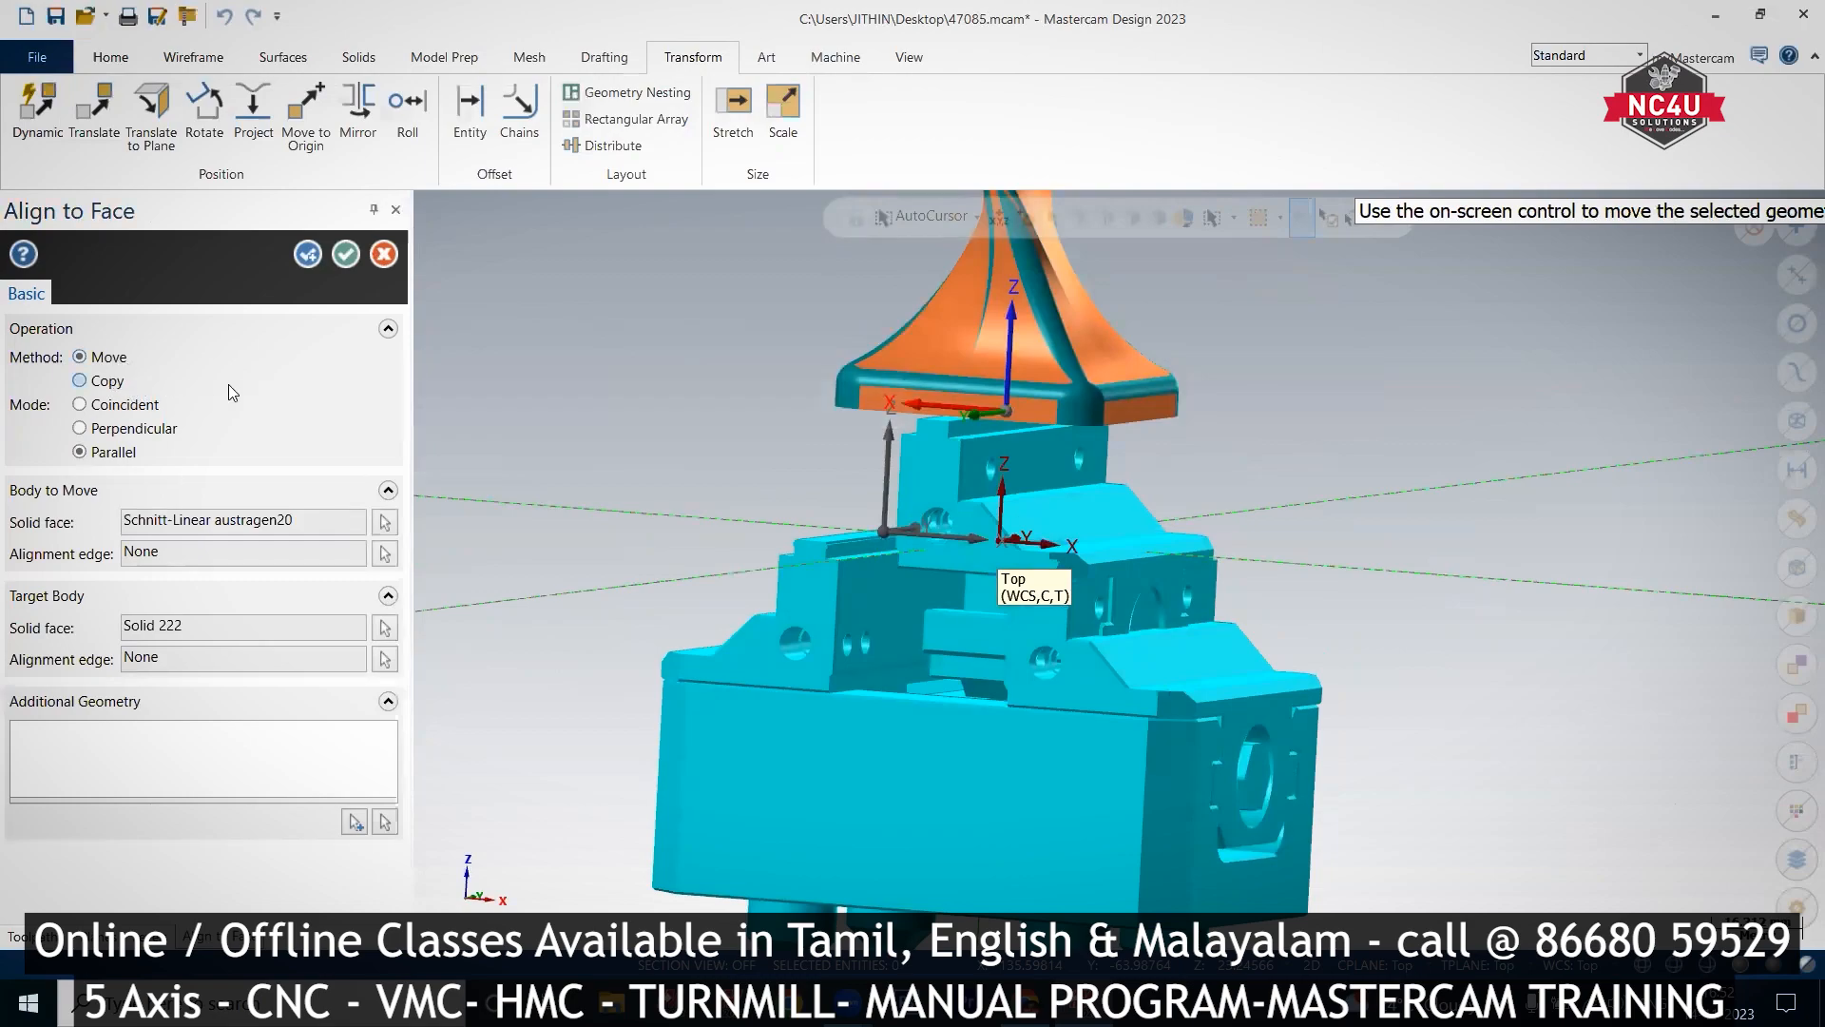
{"action": "middle_click_drag", "start_coordinate": [811, 368], "coordinate": [562, 341]}
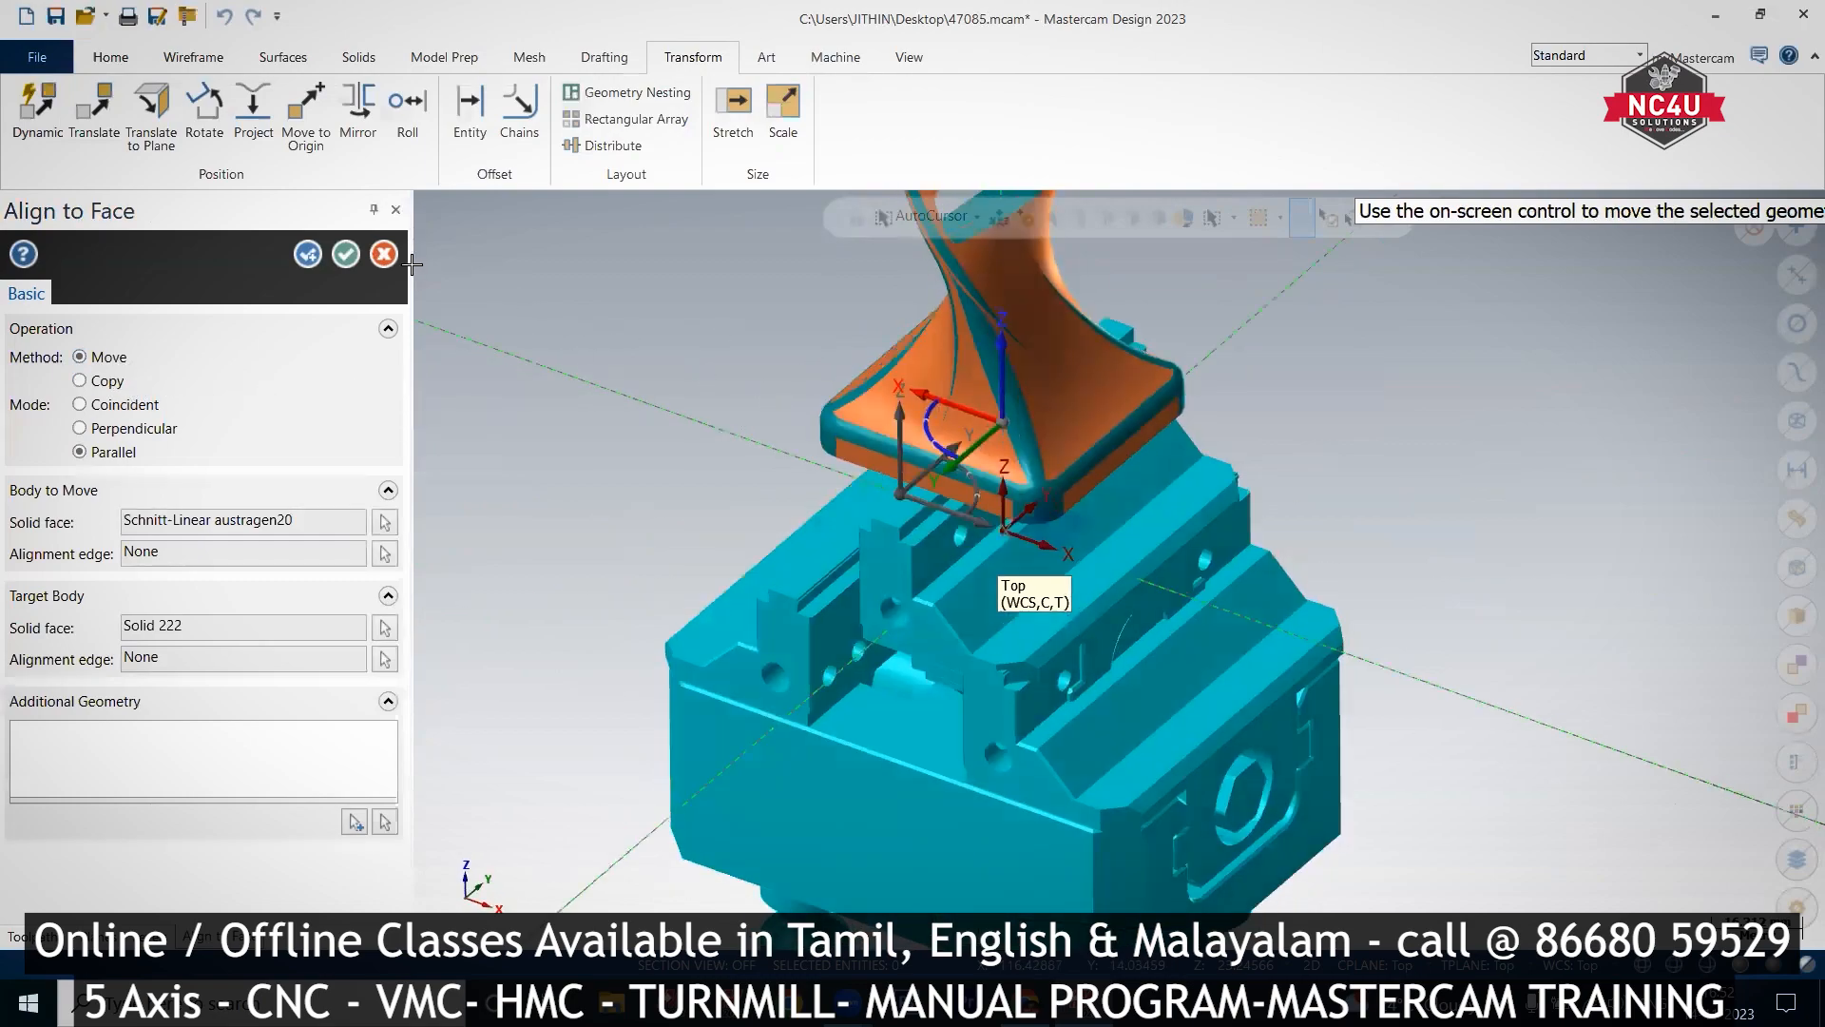
{"action": "left_click", "coordinate": [383, 254]}
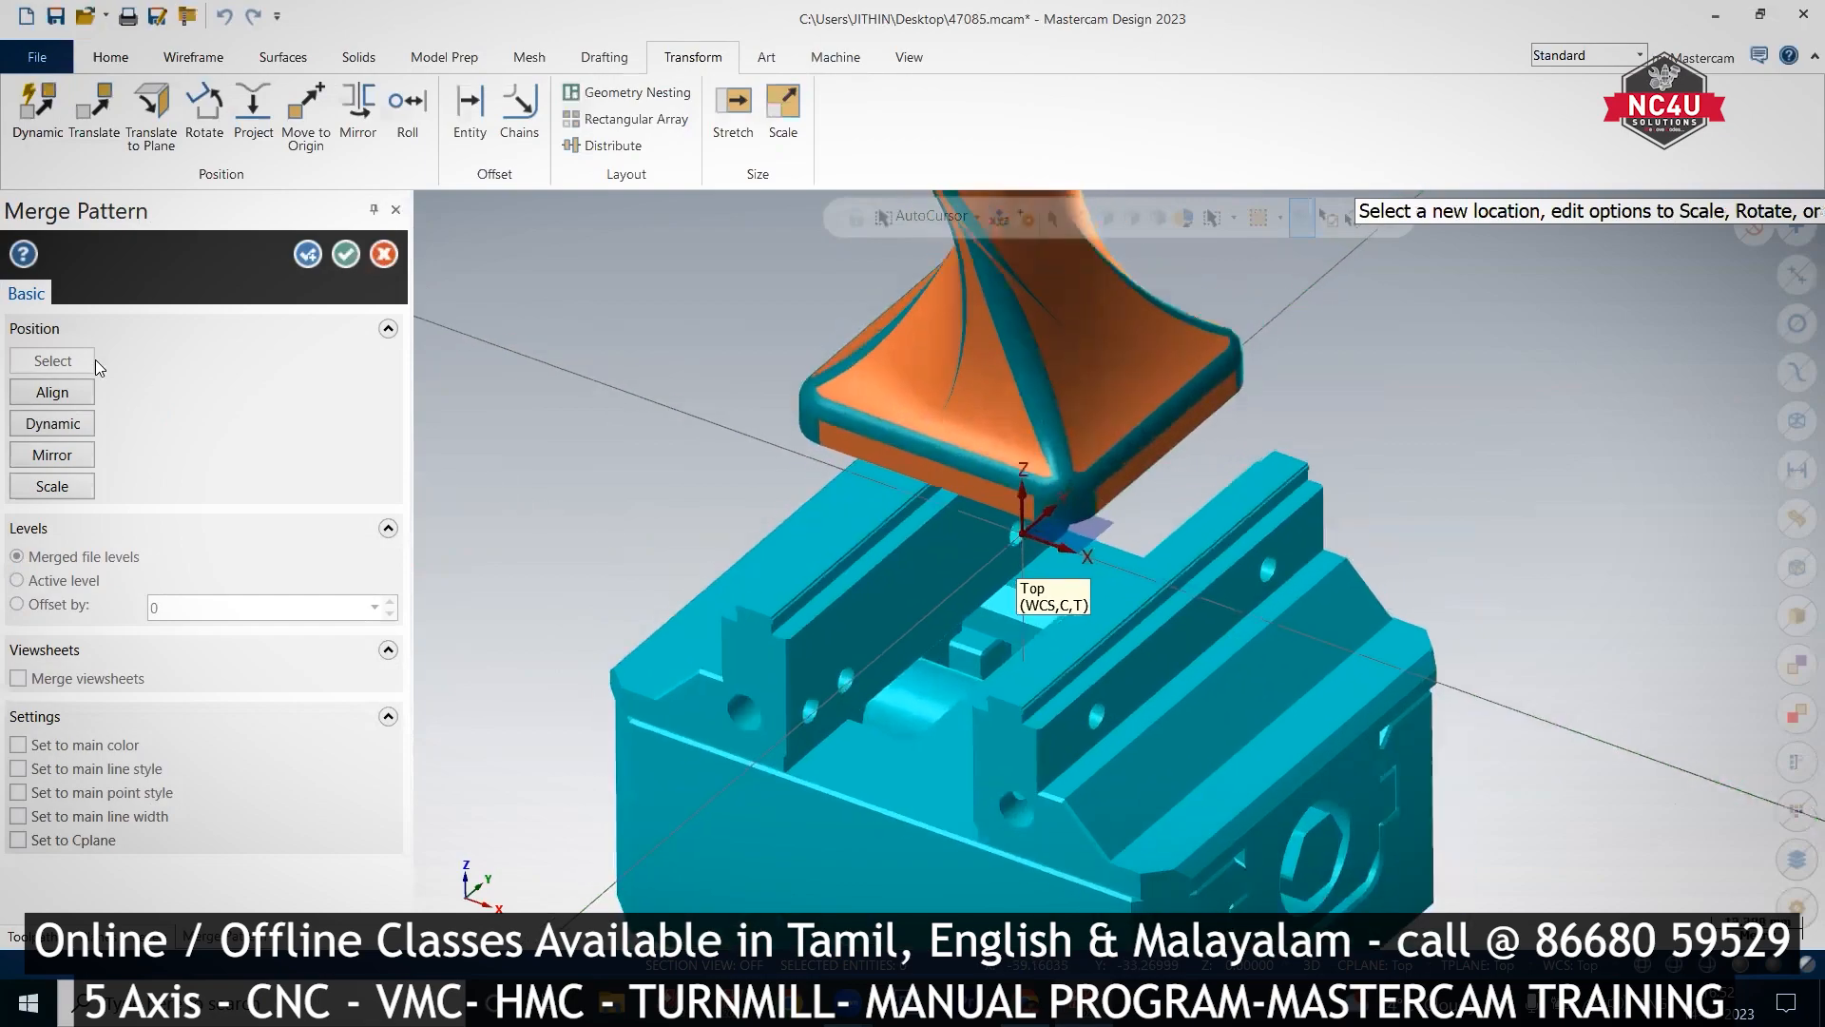
Step: Accept the merged DNA part's placement and check it over the vise from below, in top view and in isometric view
{"action": "left_click", "coordinate": [350, 260]}
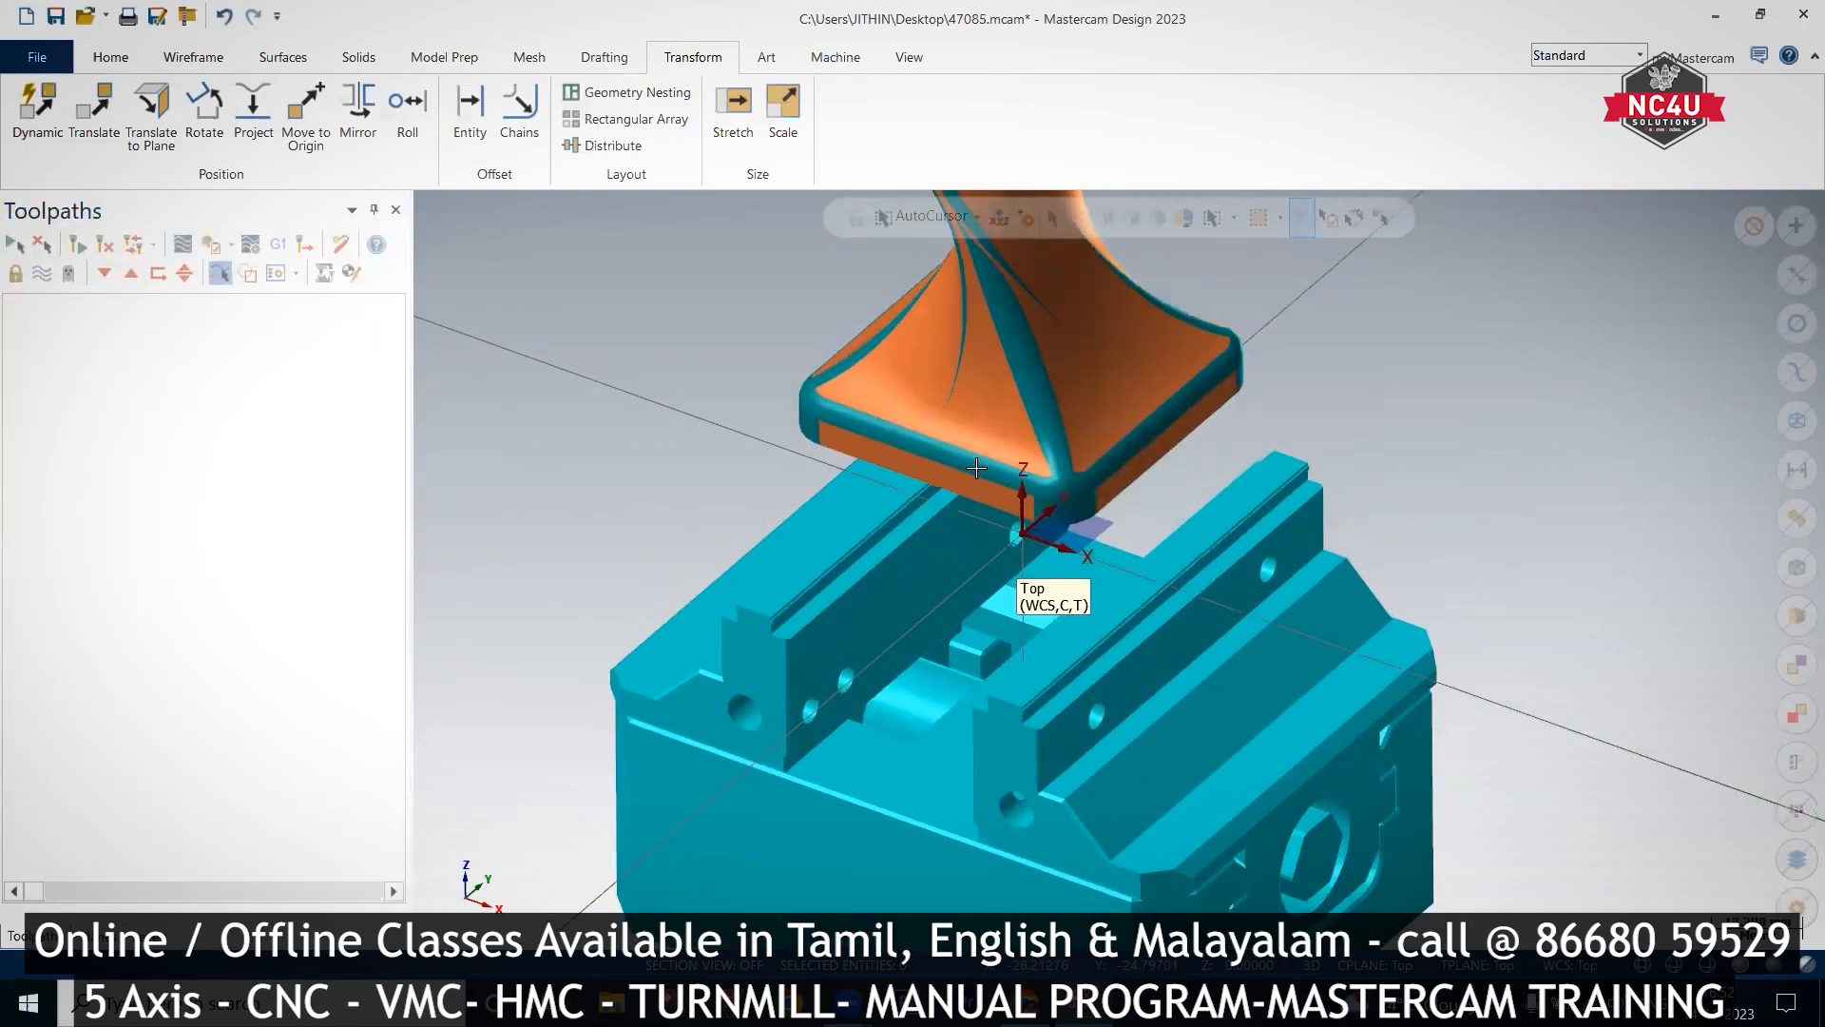
{"action": "middle_click_drag", "start_coordinate": [807, 654], "coordinate": [1426, 374]}
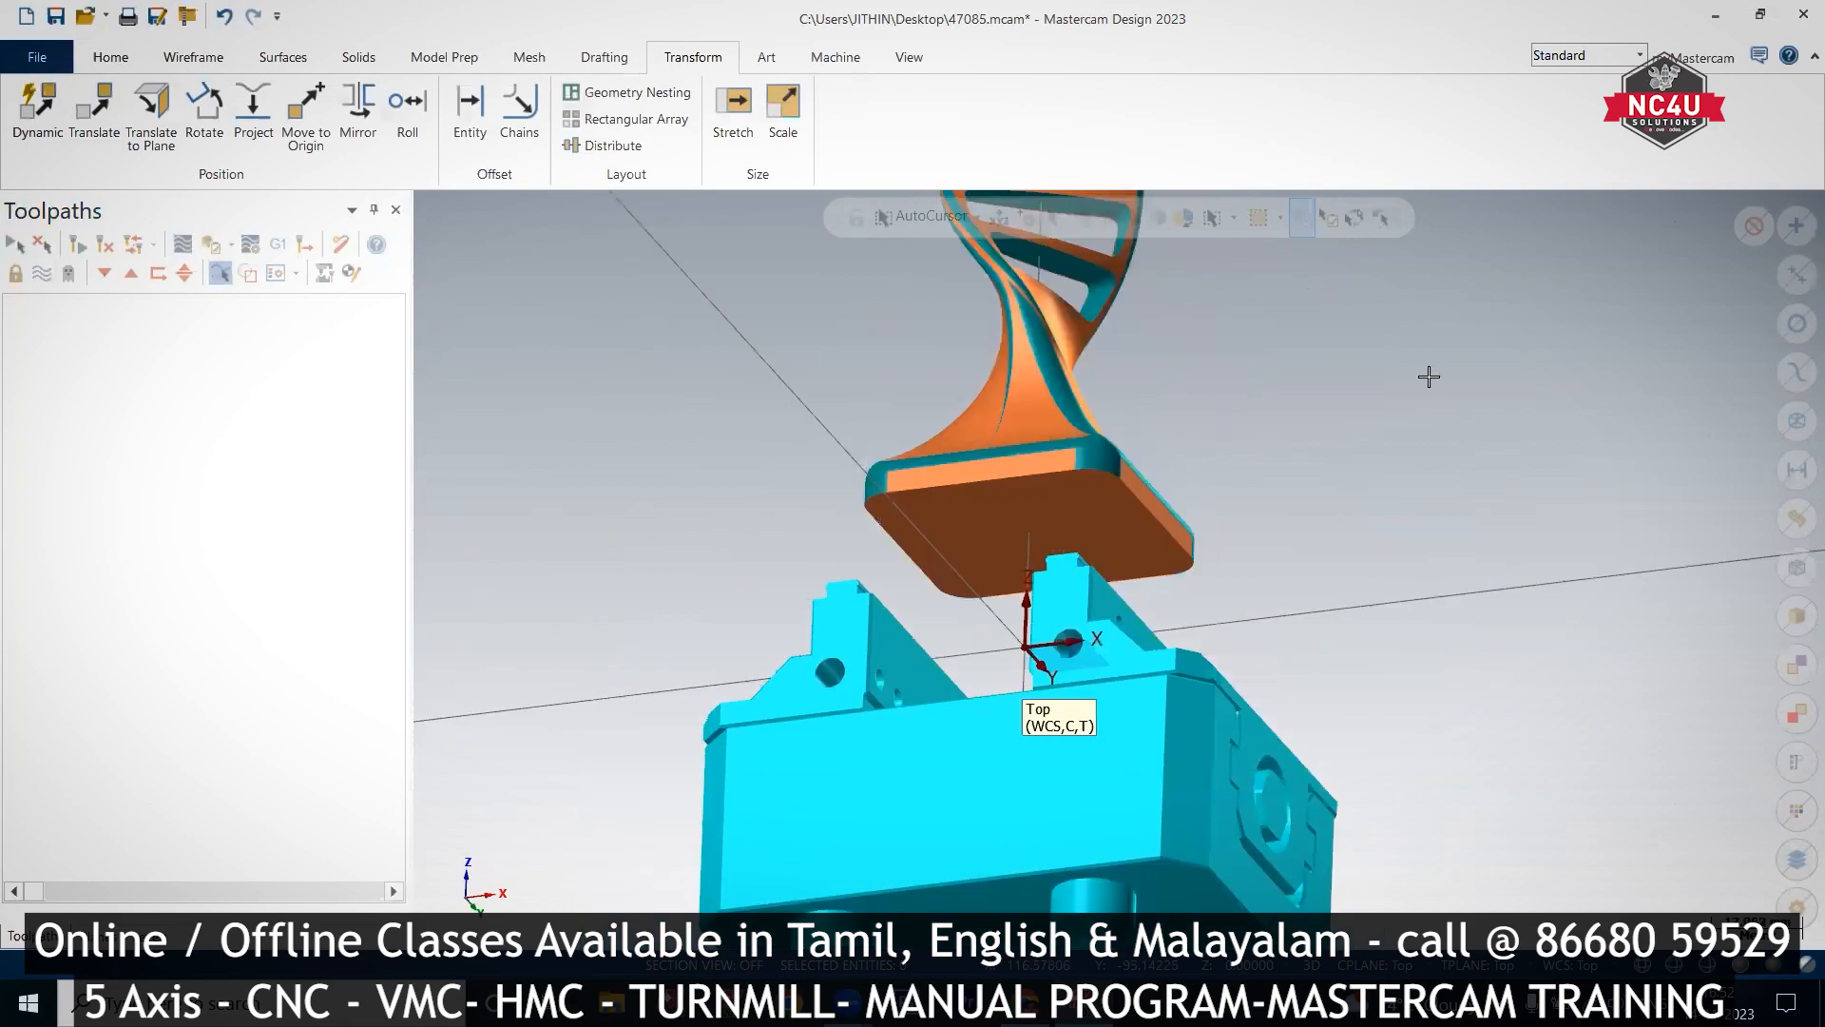
{"action": "right_click", "coordinate": [1421, 378]}
{"action": "left_click", "coordinate": [1461, 508]}
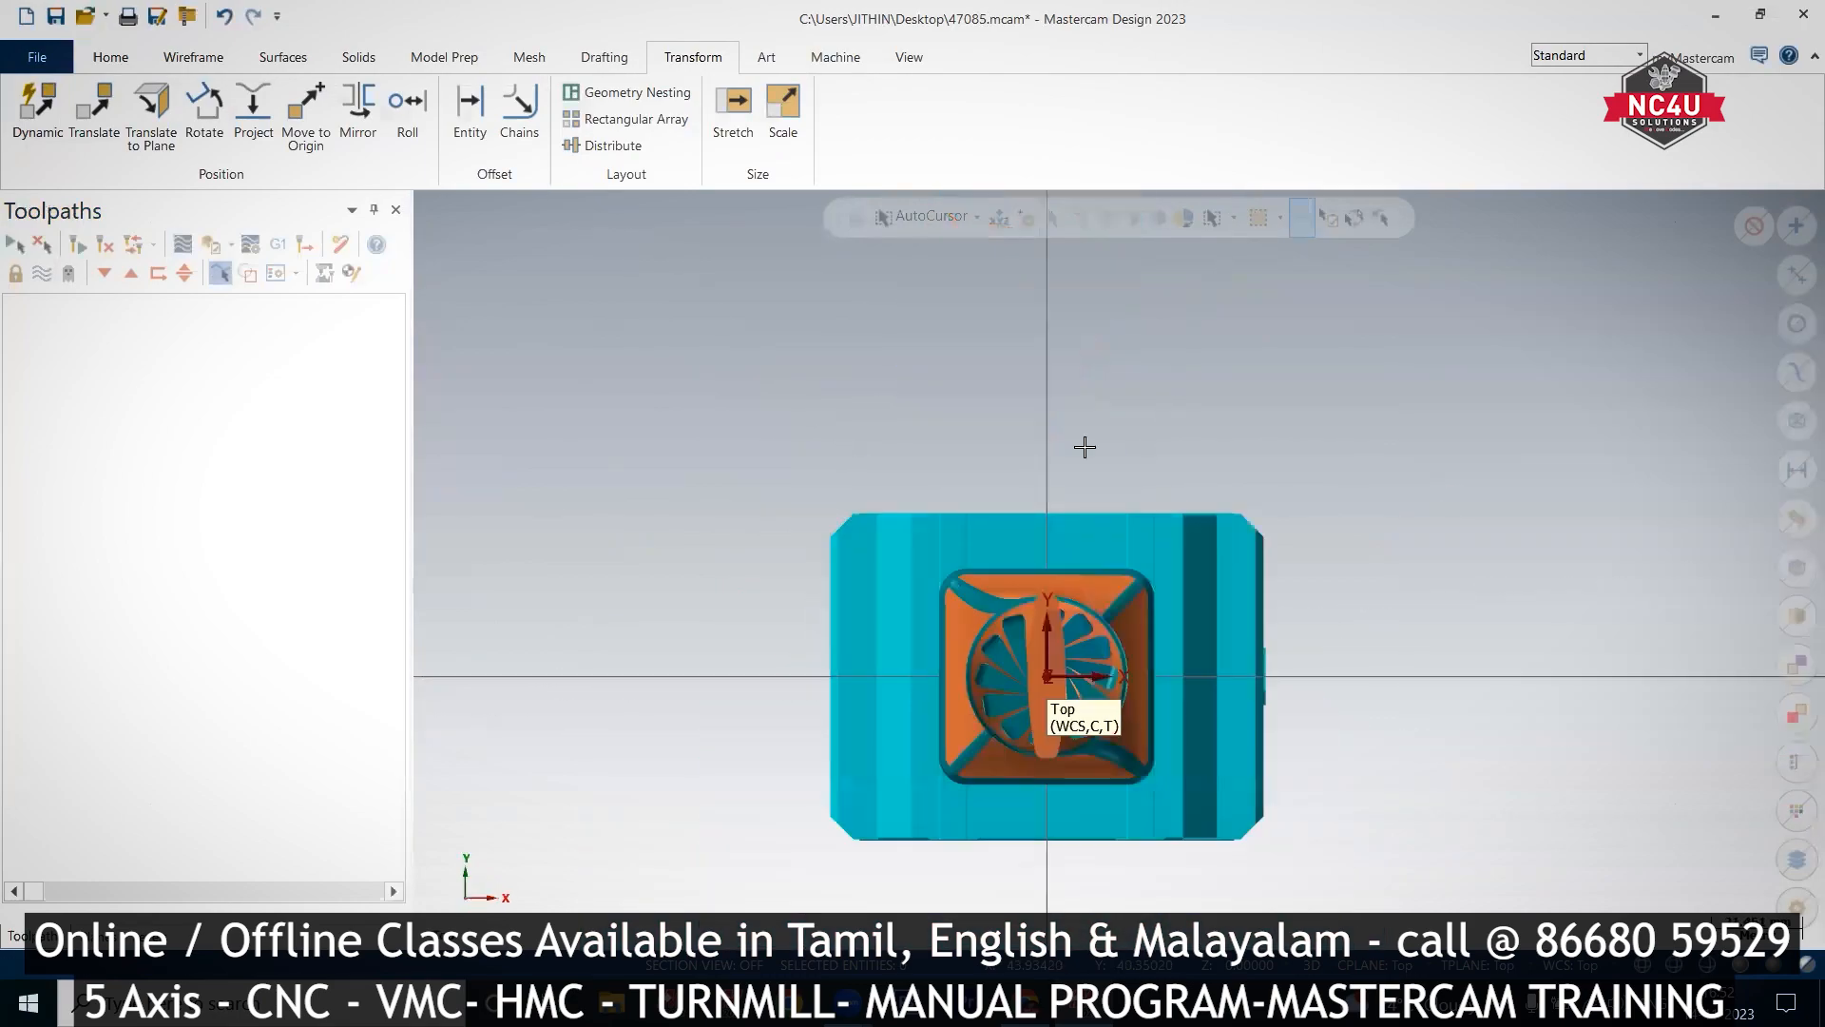
{"action": "right_click", "coordinate": [1120, 378]}
{"action": "left_click", "coordinate": [1236, 586]}
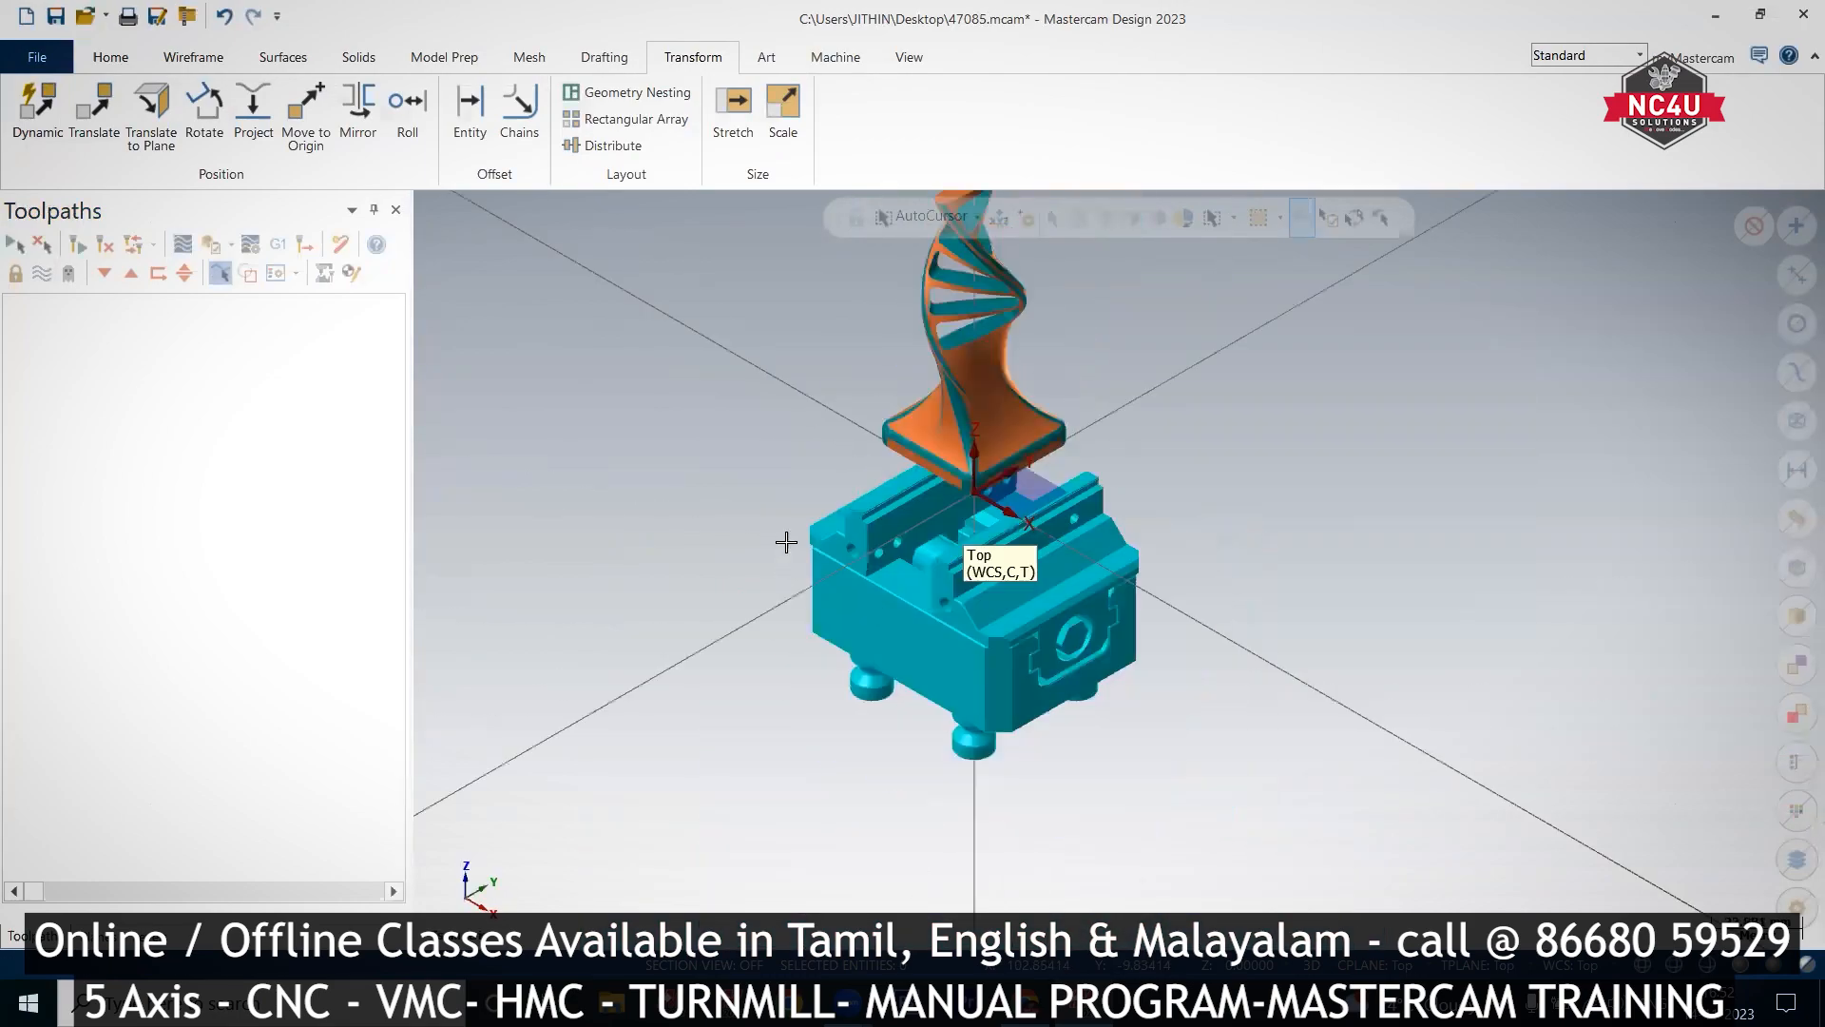
Step: Translate the DNA solid with the Move method by a Z delta of -23.24576, taking the distance from a picked point
{"action": "scroll", "coordinate": [1010, 434], "scroll_direction": "up", "scroll_amount": 5}
{"action": "left_click", "coordinate": [1012, 432]}
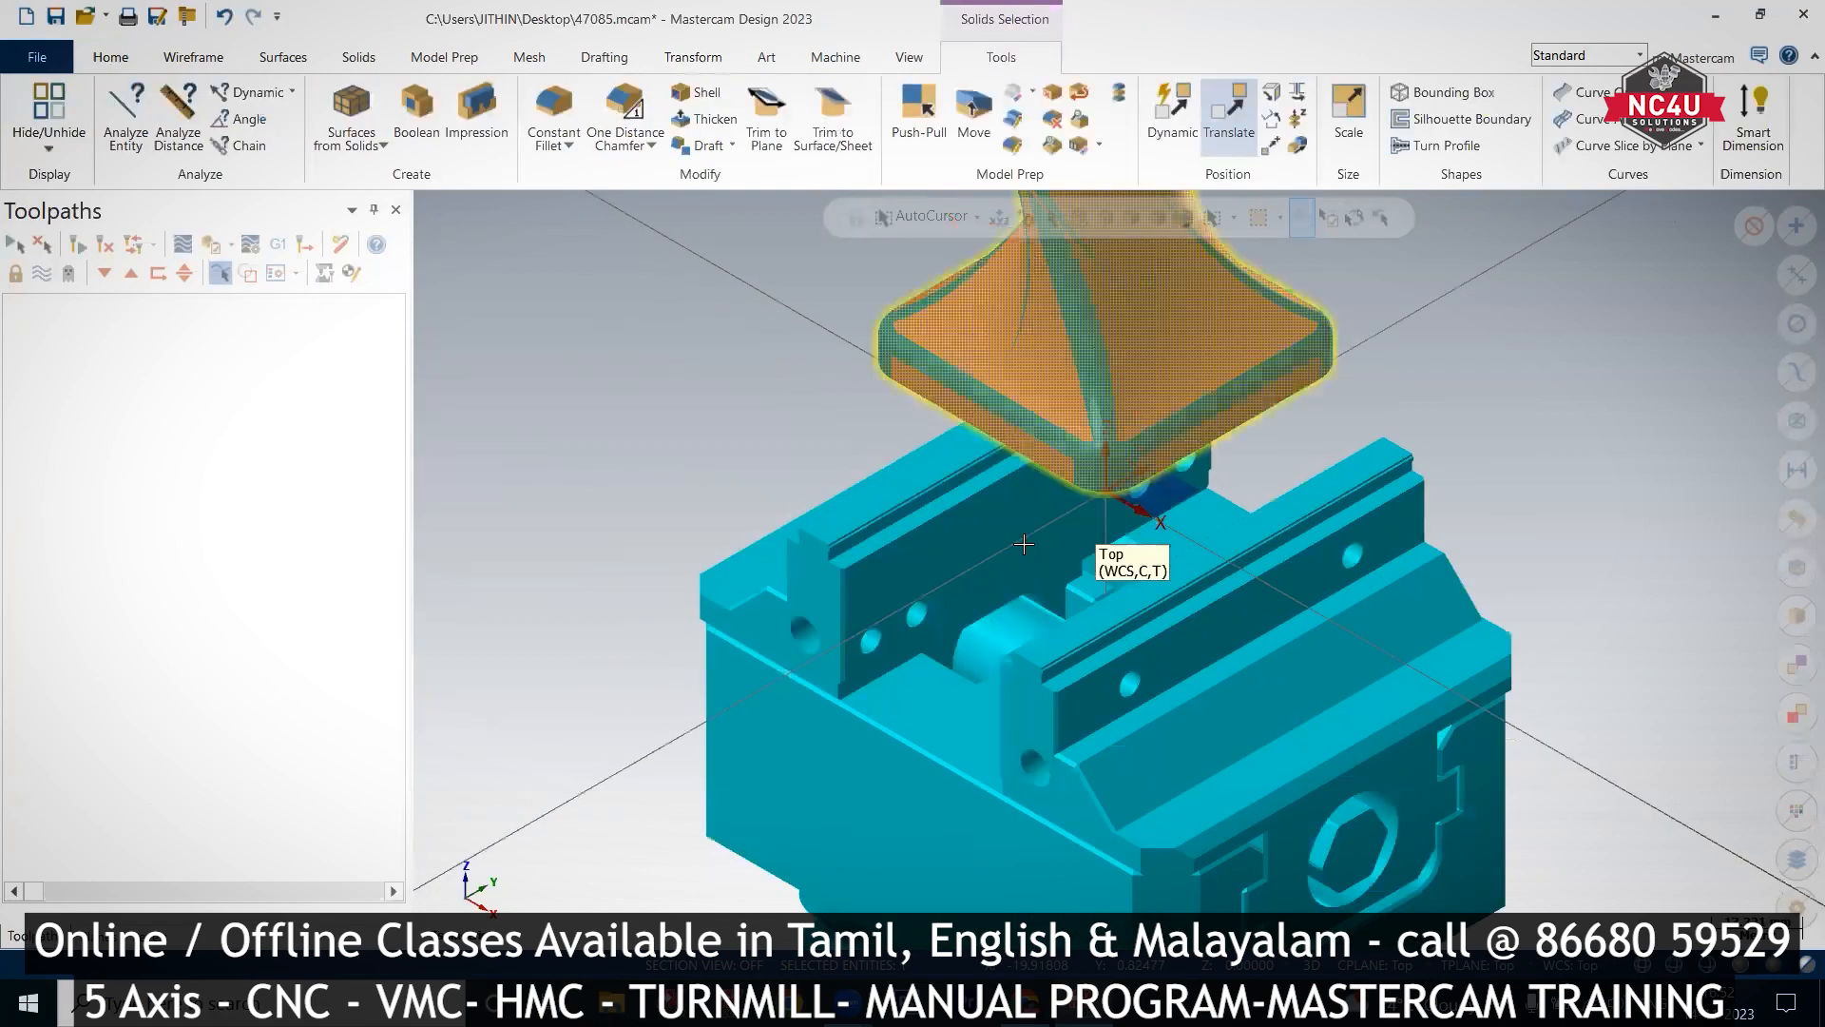
{"action": "scroll", "coordinate": [1244, 468], "scroll_direction": "down", "scroll_amount": 1}
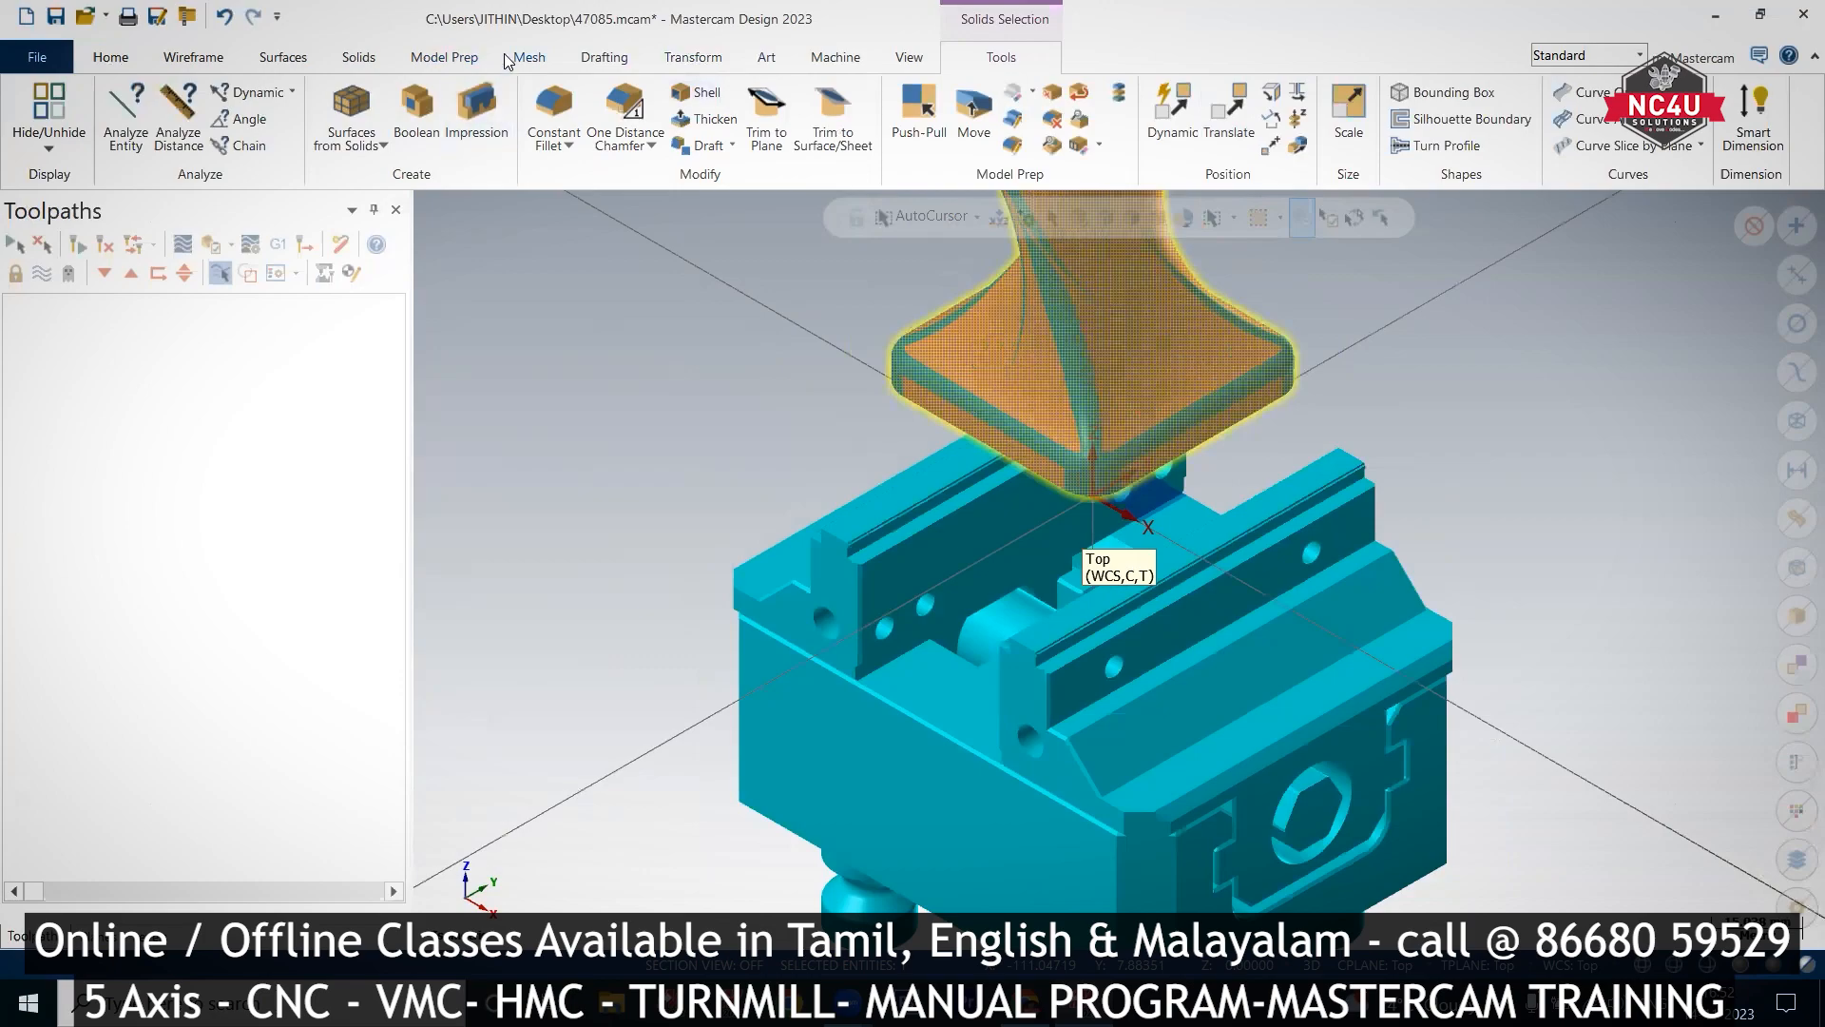
{"action": "left_click", "coordinate": [674, 57]}
{"action": "left_click", "coordinate": [95, 114]}
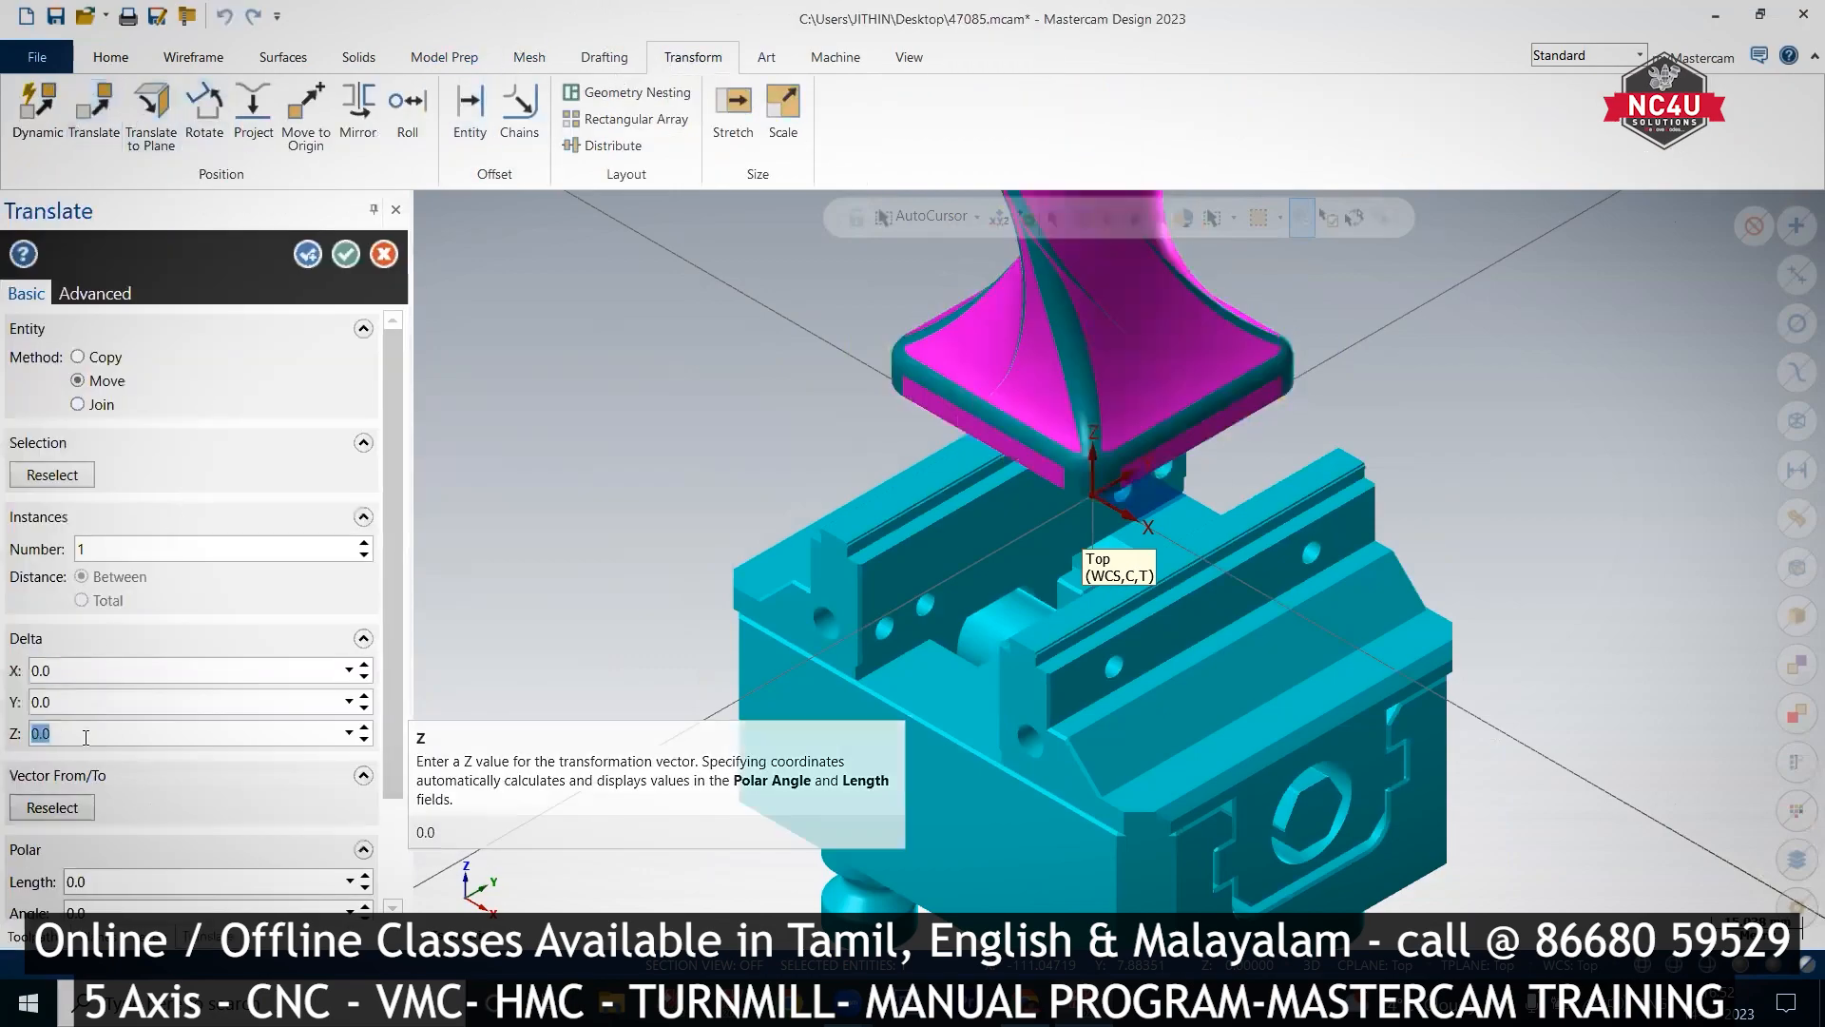
{"action": "right_click", "coordinate": [92, 728]}
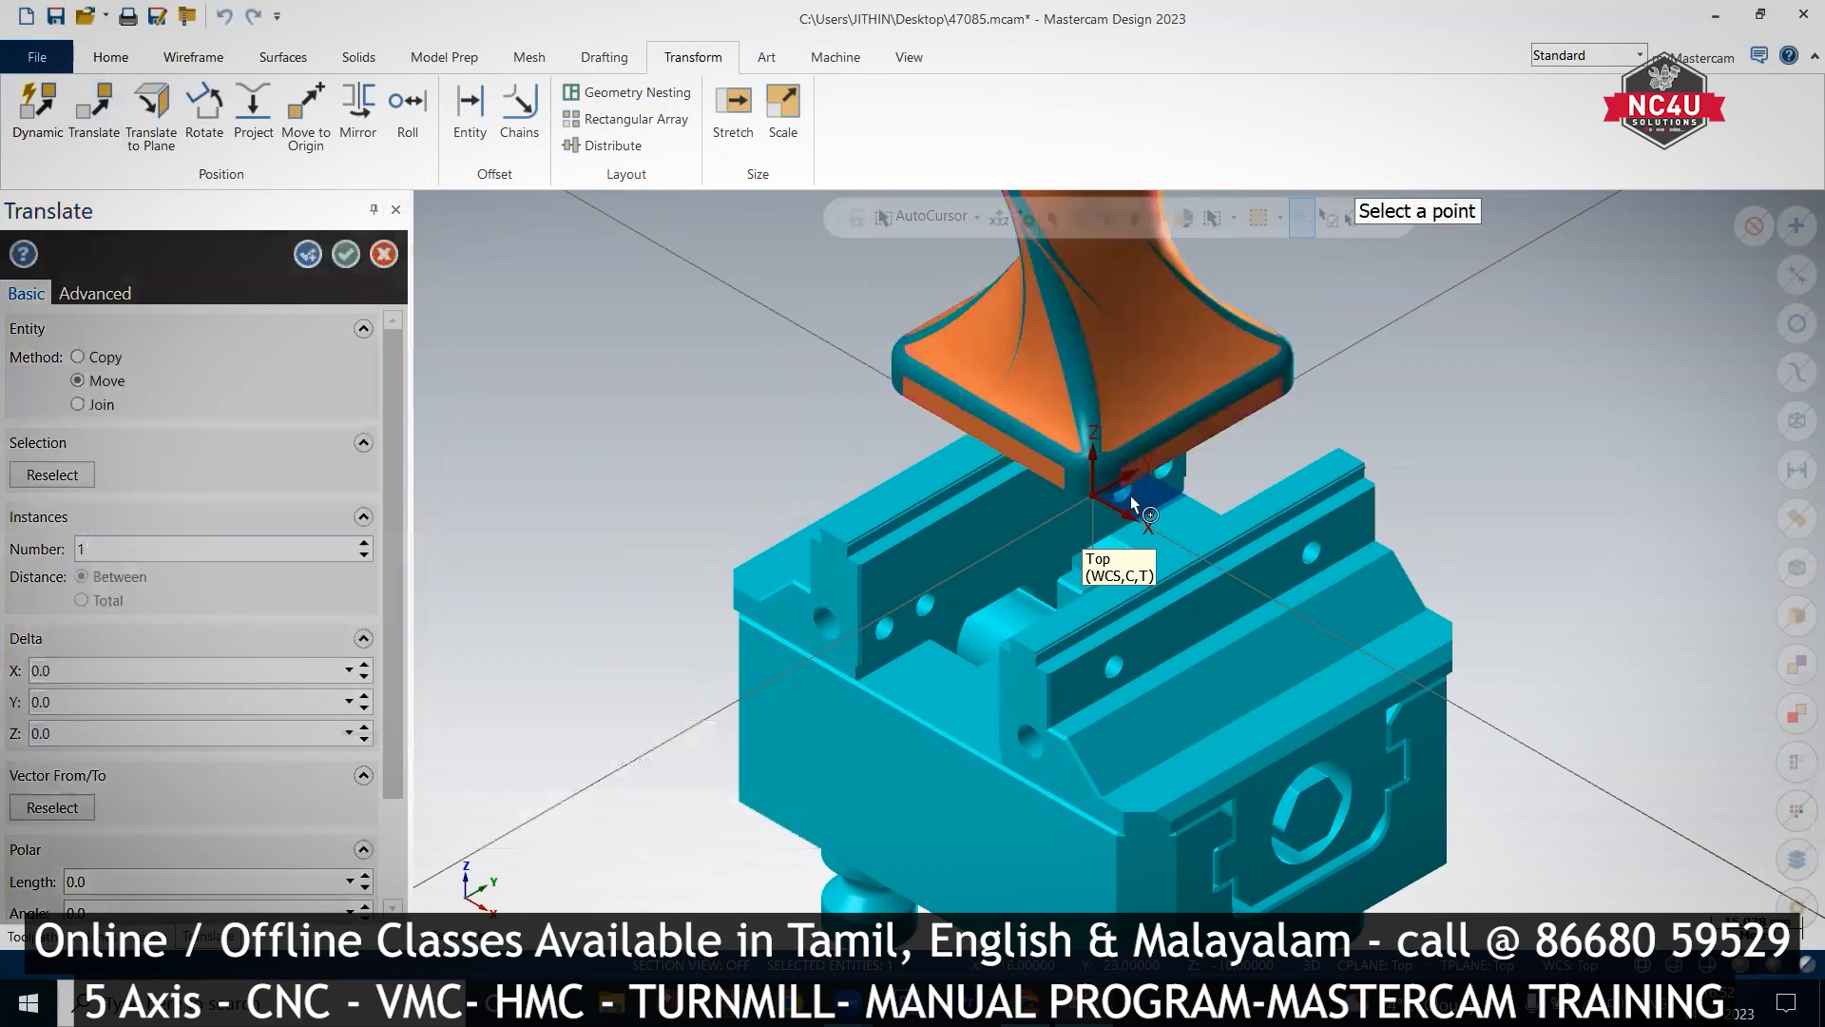
{"action": "left_click", "coordinate": [1091, 500]}
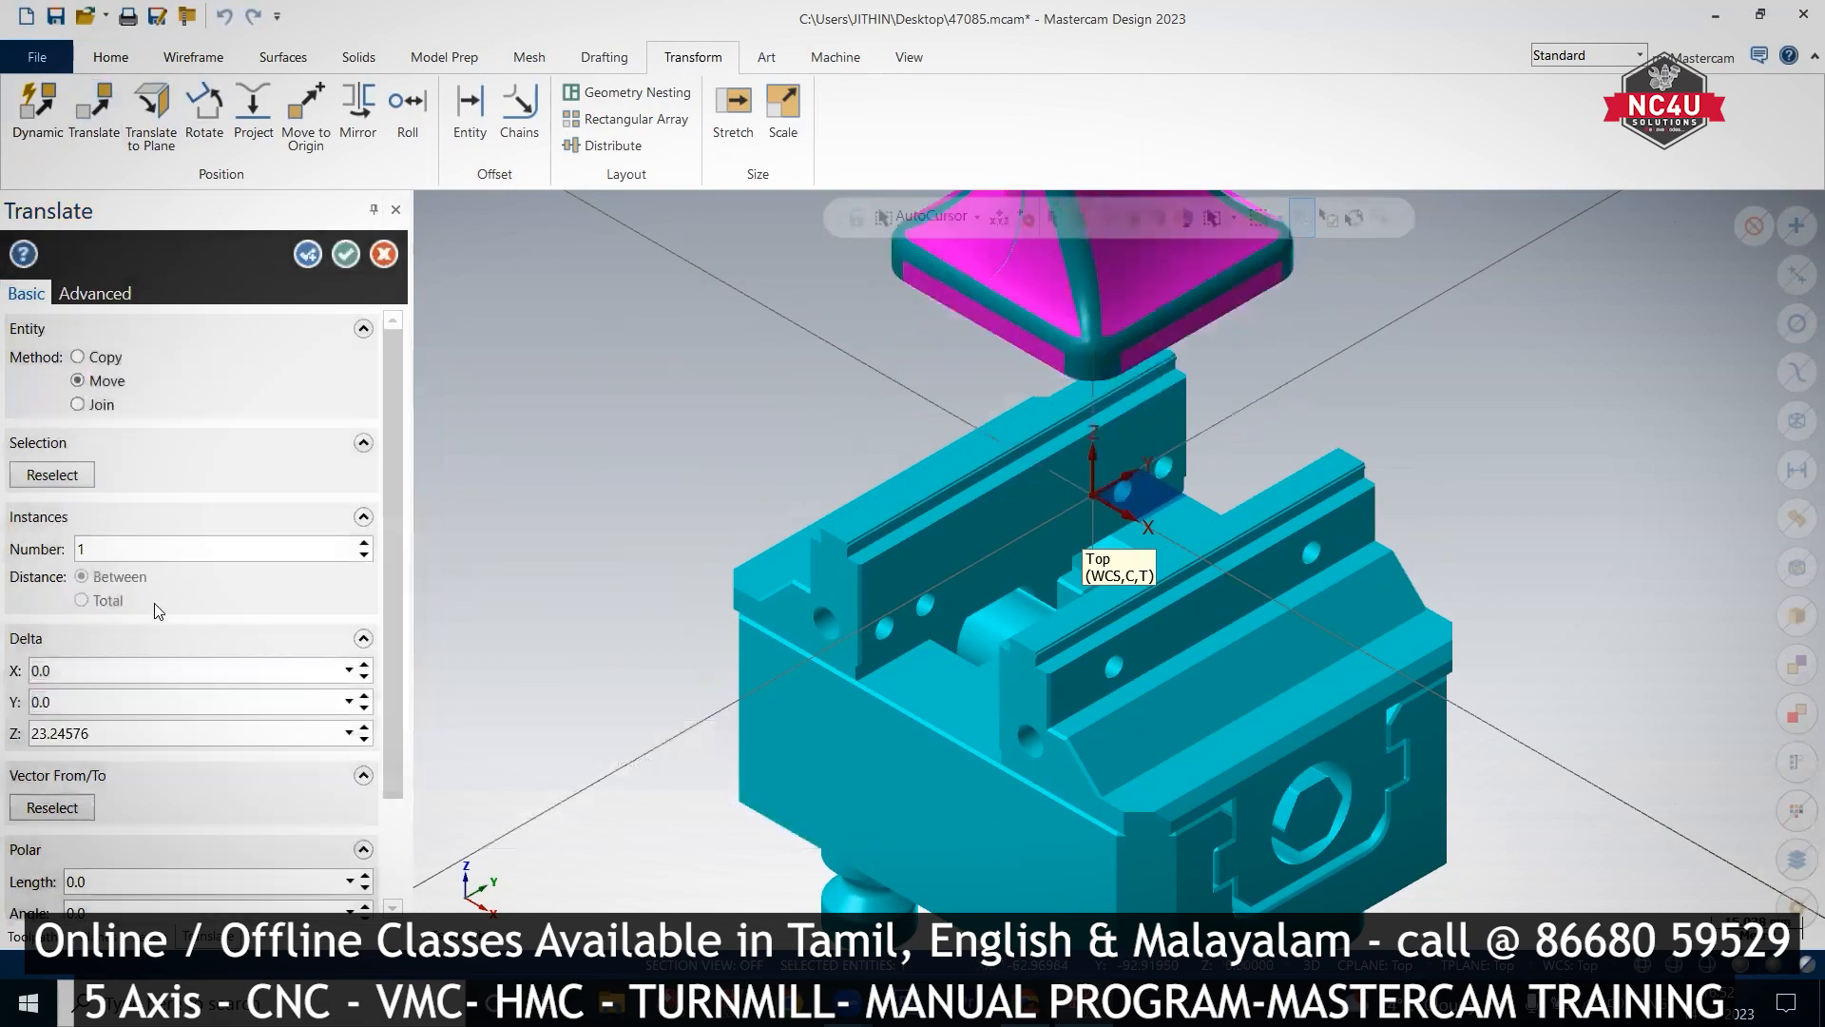
{"action": "left_click", "coordinate": [34, 730]}
{"action": "type", "text": "-"}
{"action": "key", "text": "Return"}
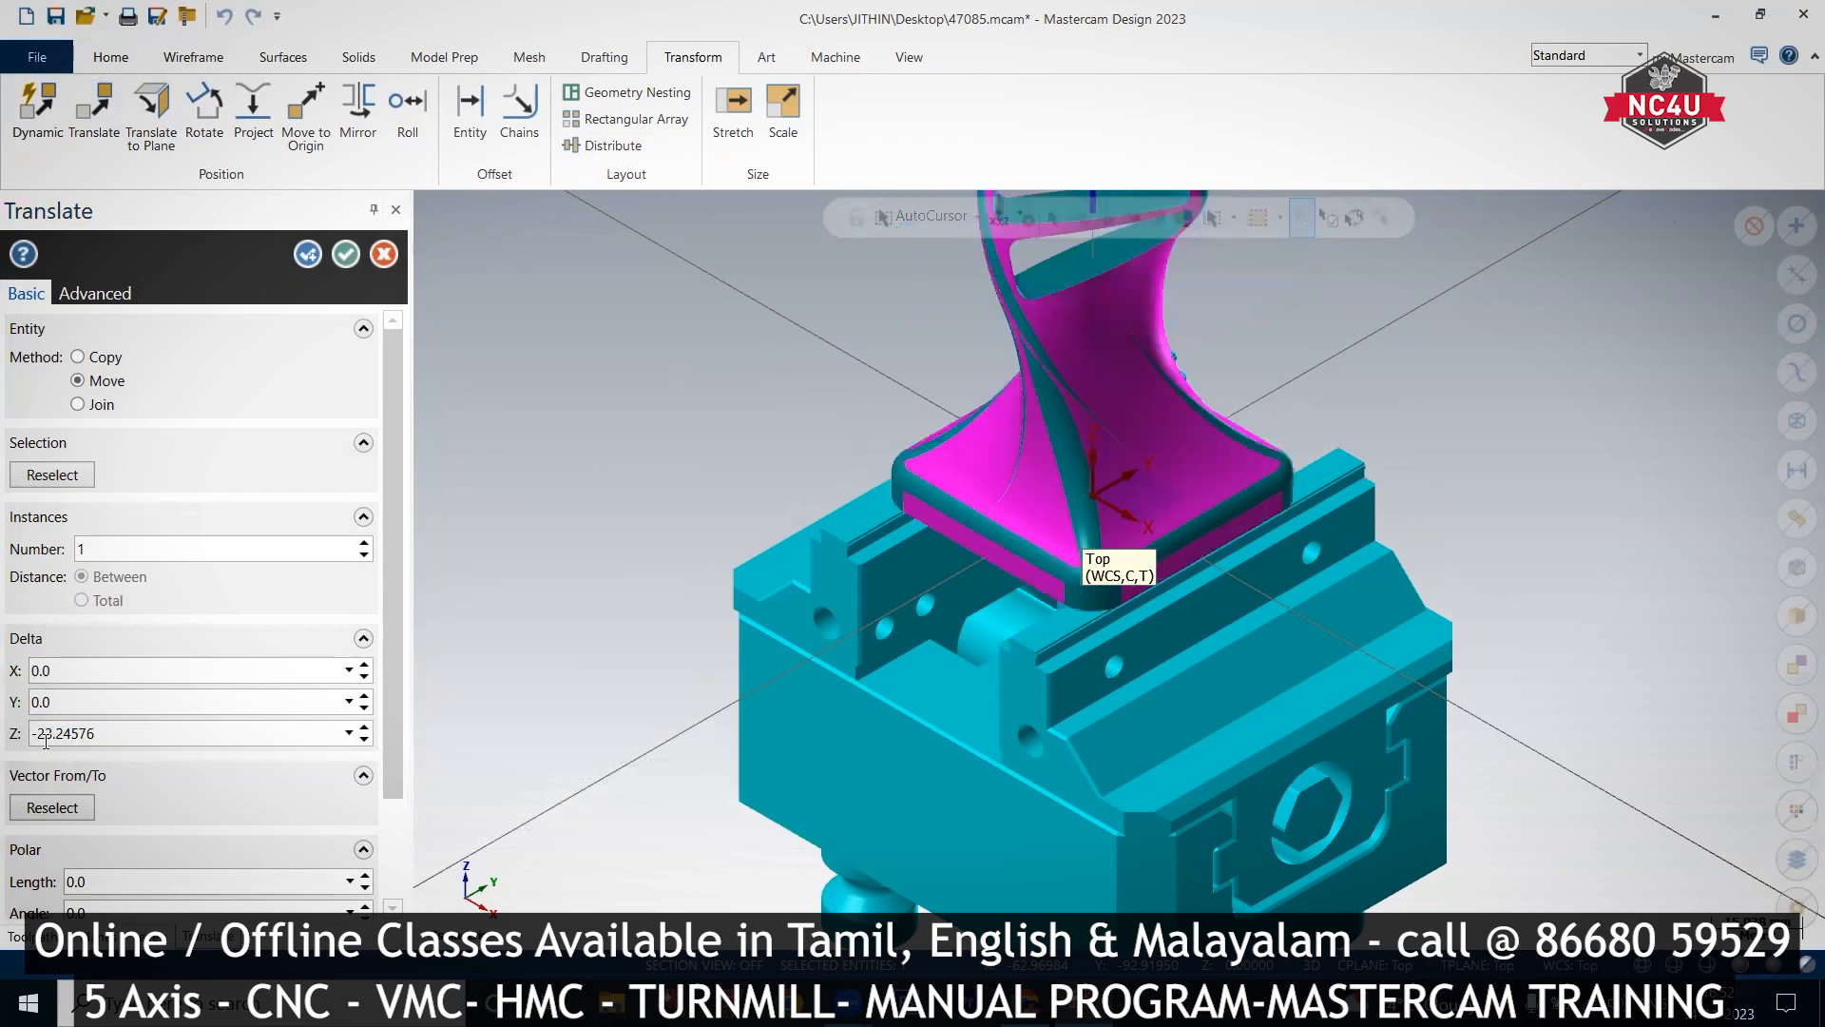
{"action": "middle_click_drag", "start_coordinate": [691, 711], "coordinate": [1402, 550]}
{"action": "middle_click_drag", "start_coordinate": [1425, 546], "coordinate": [1277, 599]}
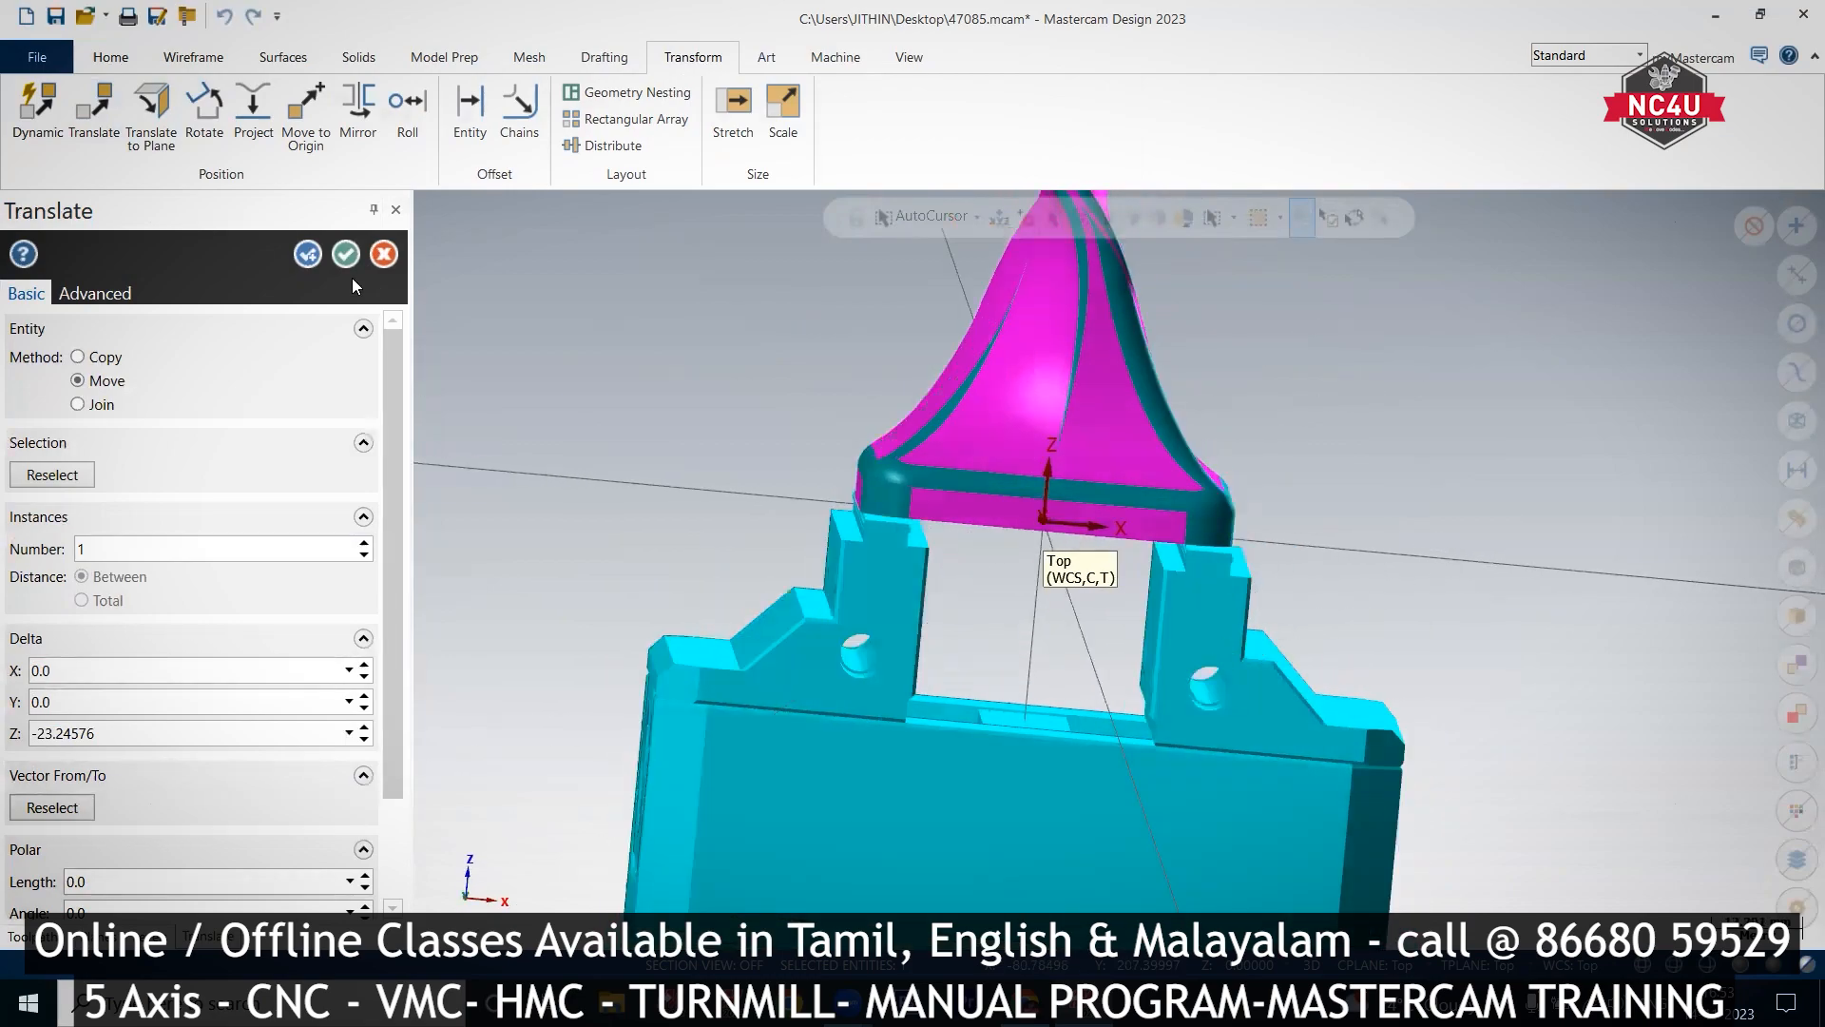
{"action": "left_click", "coordinate": [345, 254]}
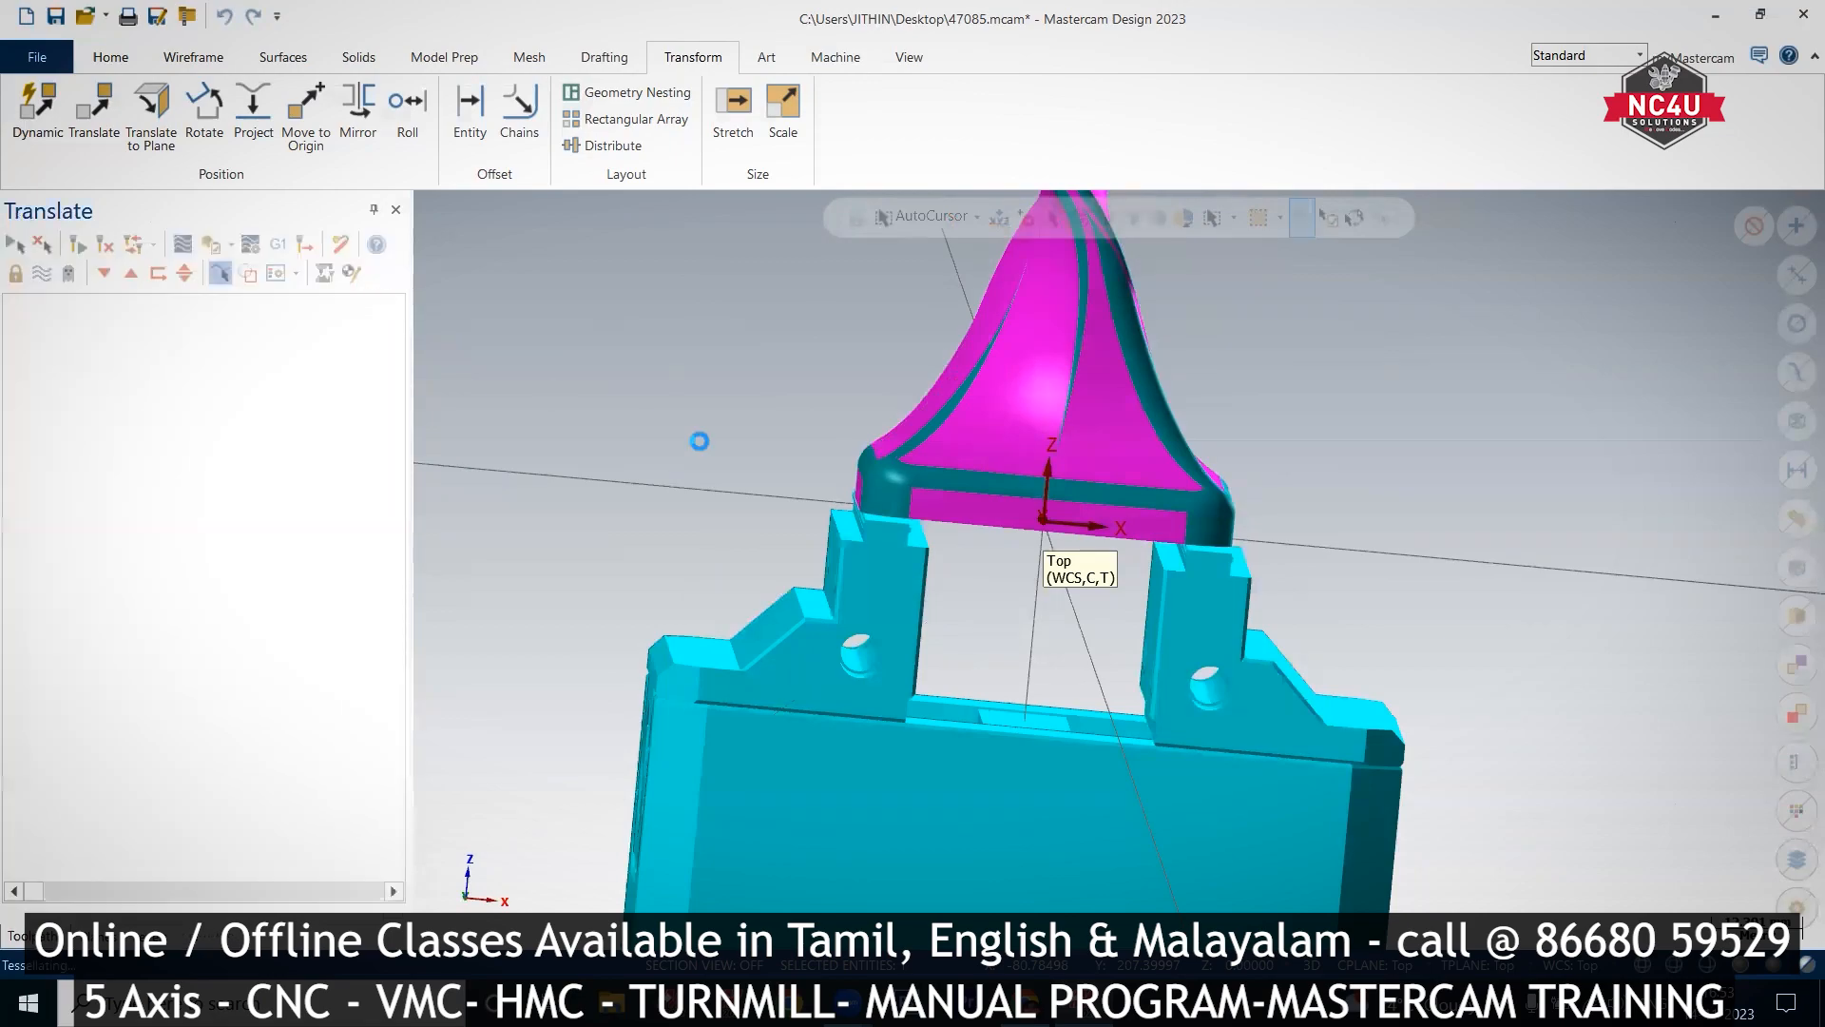
Step: Try to translate both vise jaws together by an X delta of -3.0 in the front view, using the Move method
{"action": "left_click", "coordinate": [929, 597]}
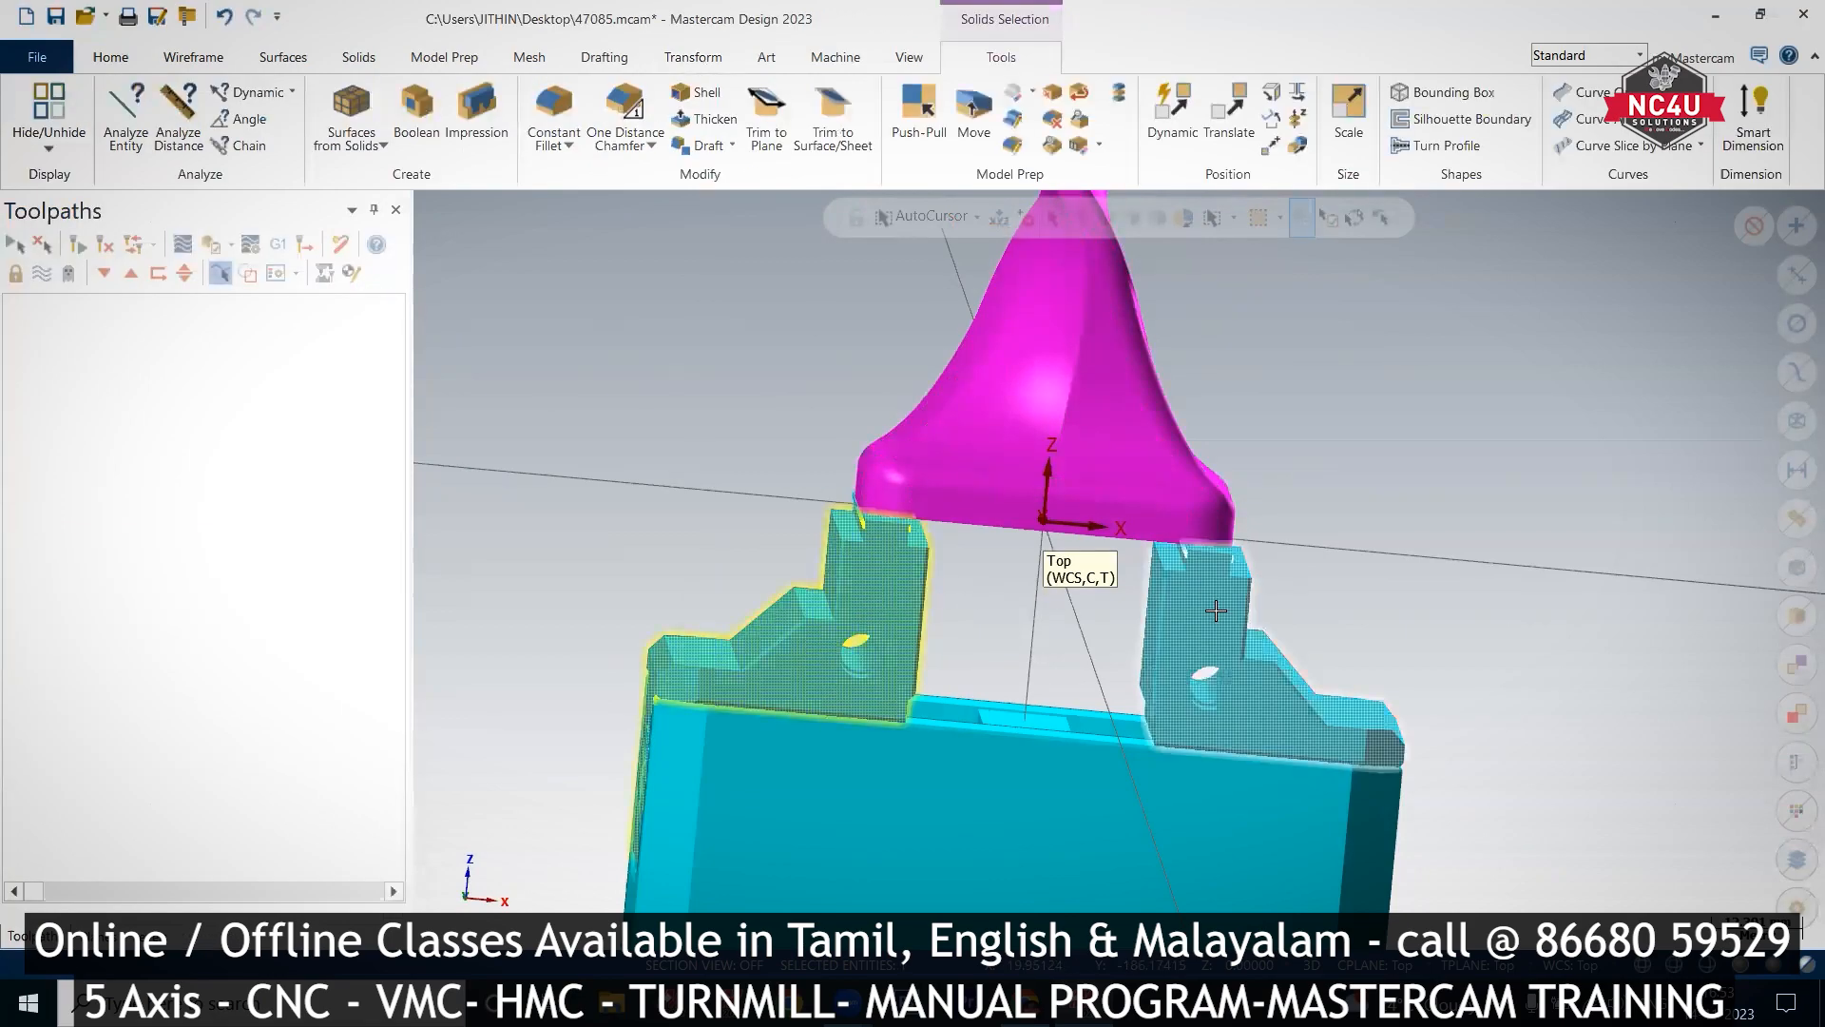
{"action": "right_click", "coordinate": [1357, 409]}
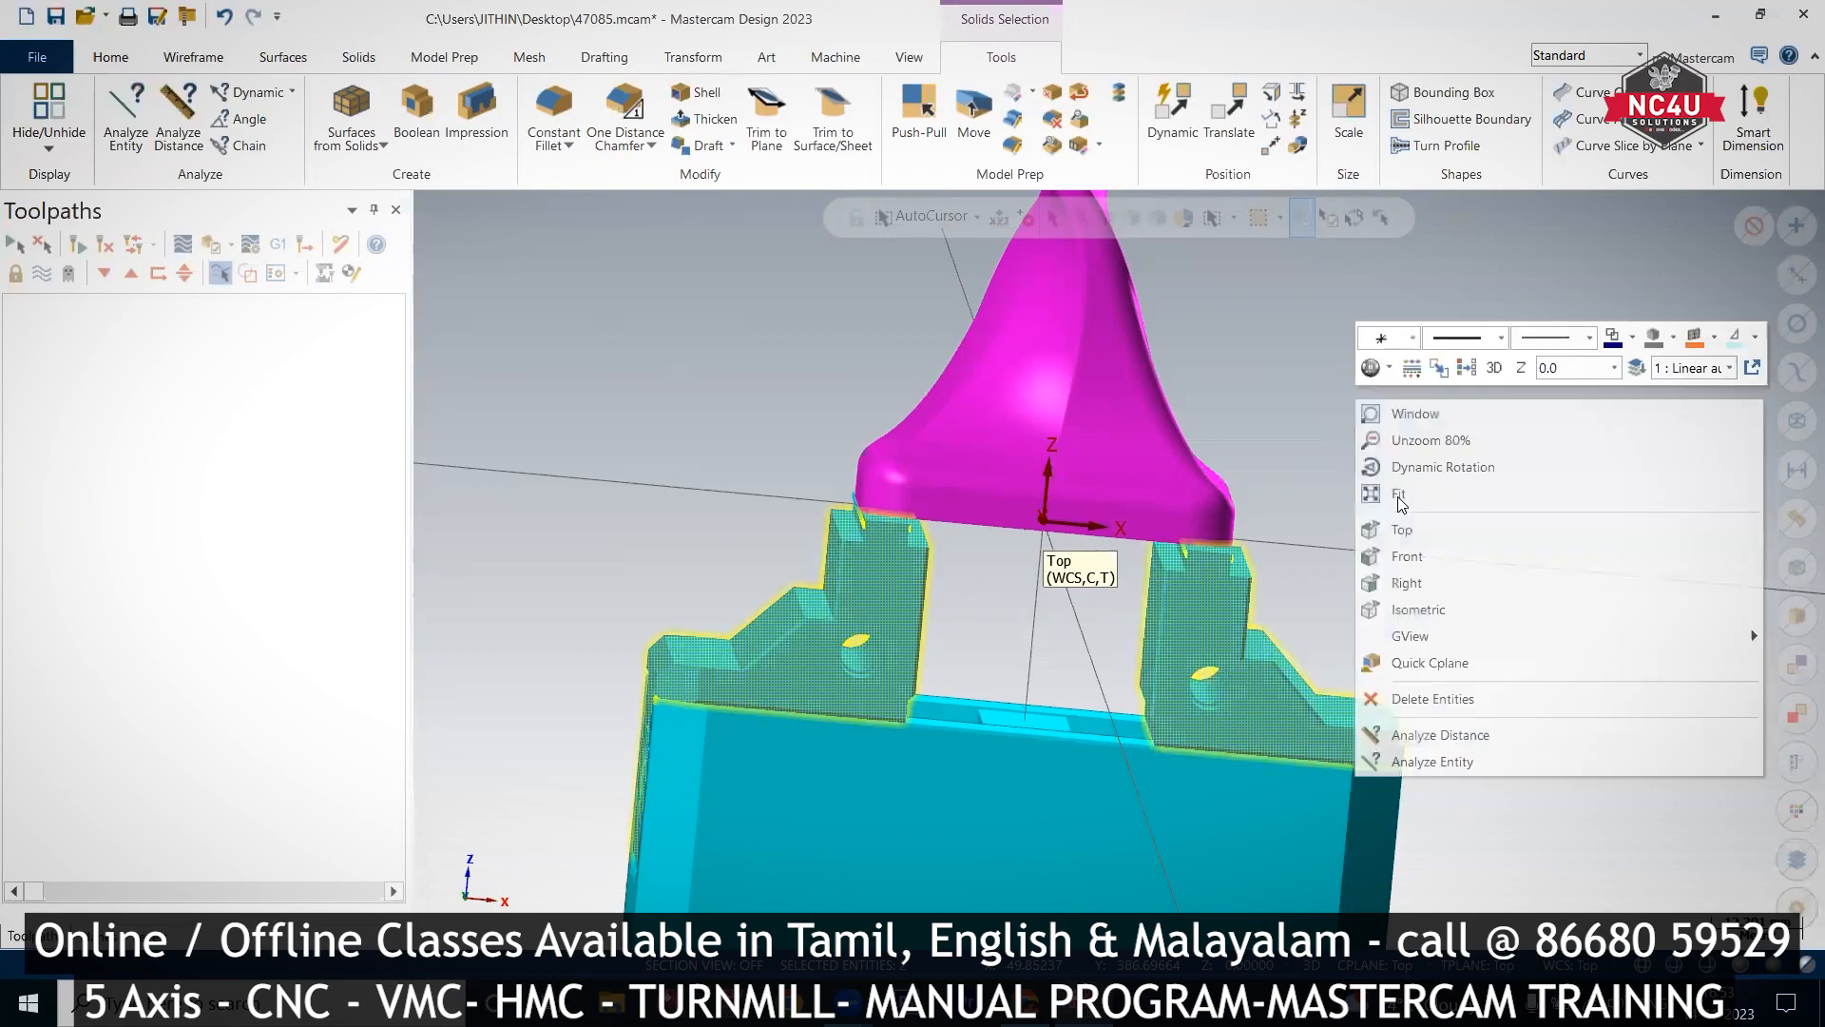
{"action": "left_click", "coordinate": [1403, 557]}
{"action": "scroll", "coordinate": [1180, 675], "scroll_direction": "up", "scroll_amount": 3}
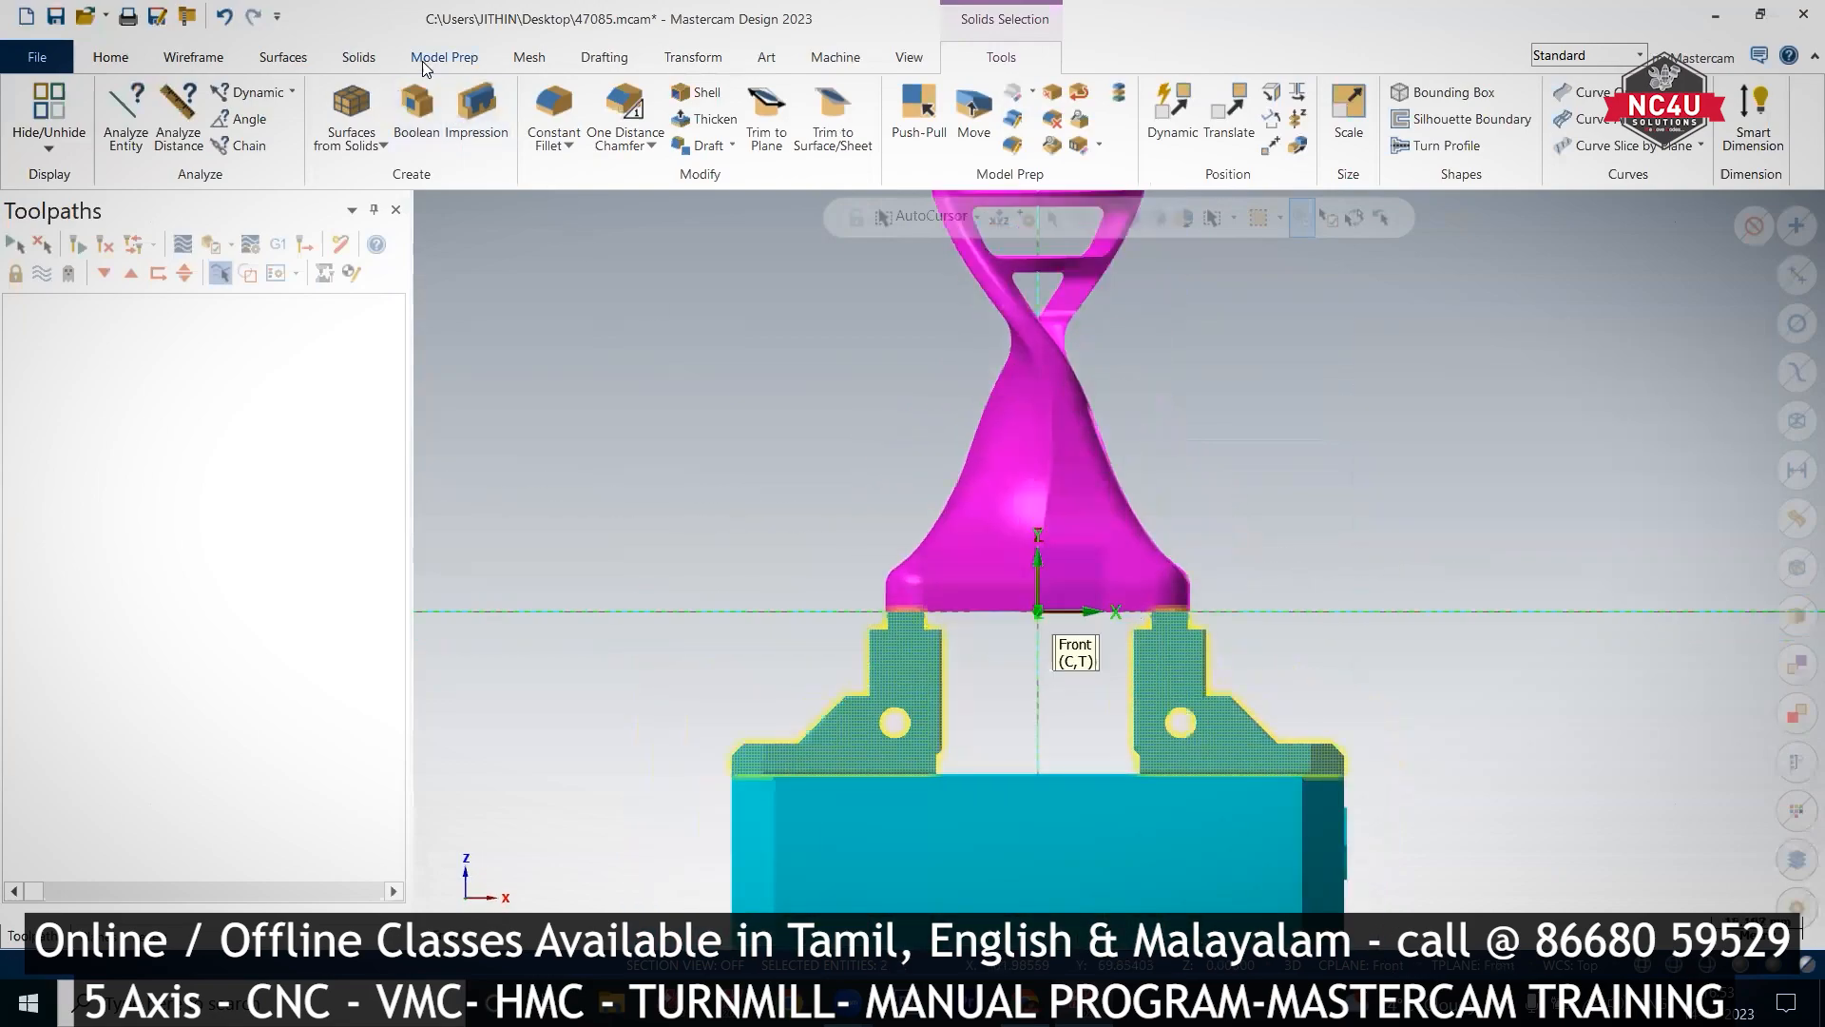
{"action": "left_click", "coordinate": [669, 60]}
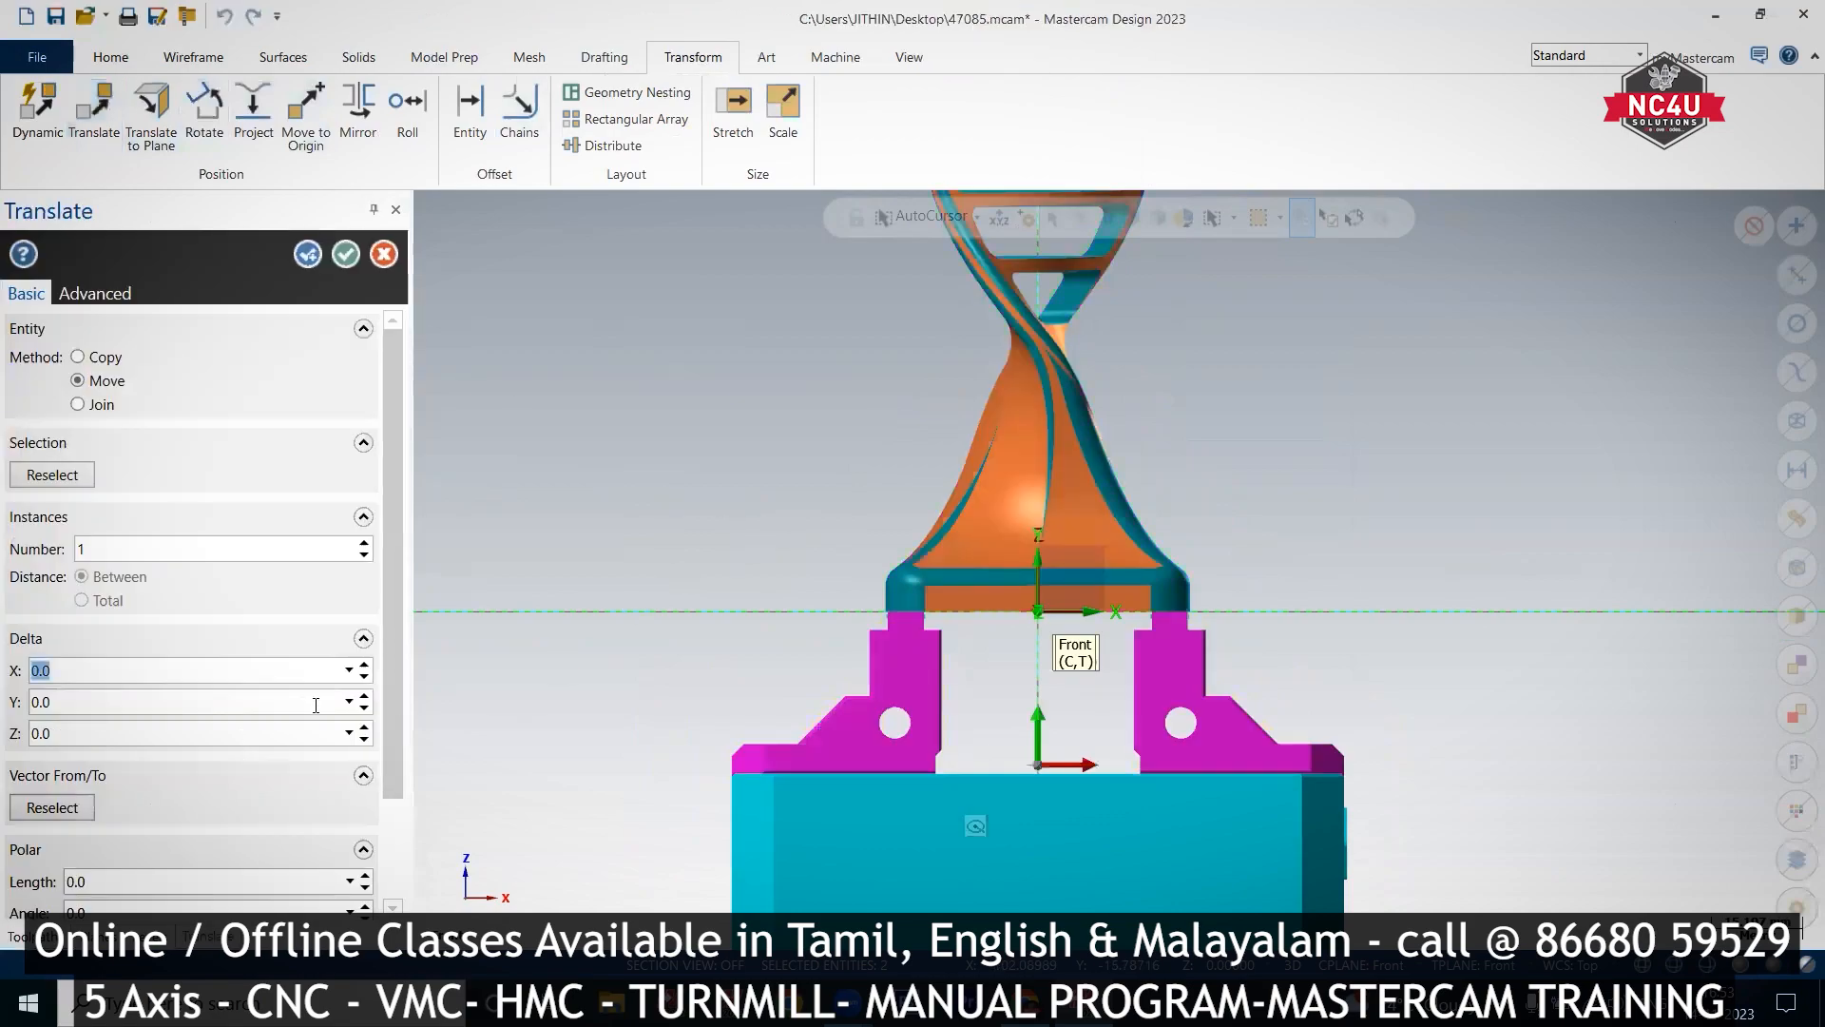
{"action": "left_click", "coordinate": [364, 678]}
{"action": "left_click", "coordinate": [364, 678]}
{"action": "left_click", "coordinate": [365, 677]}
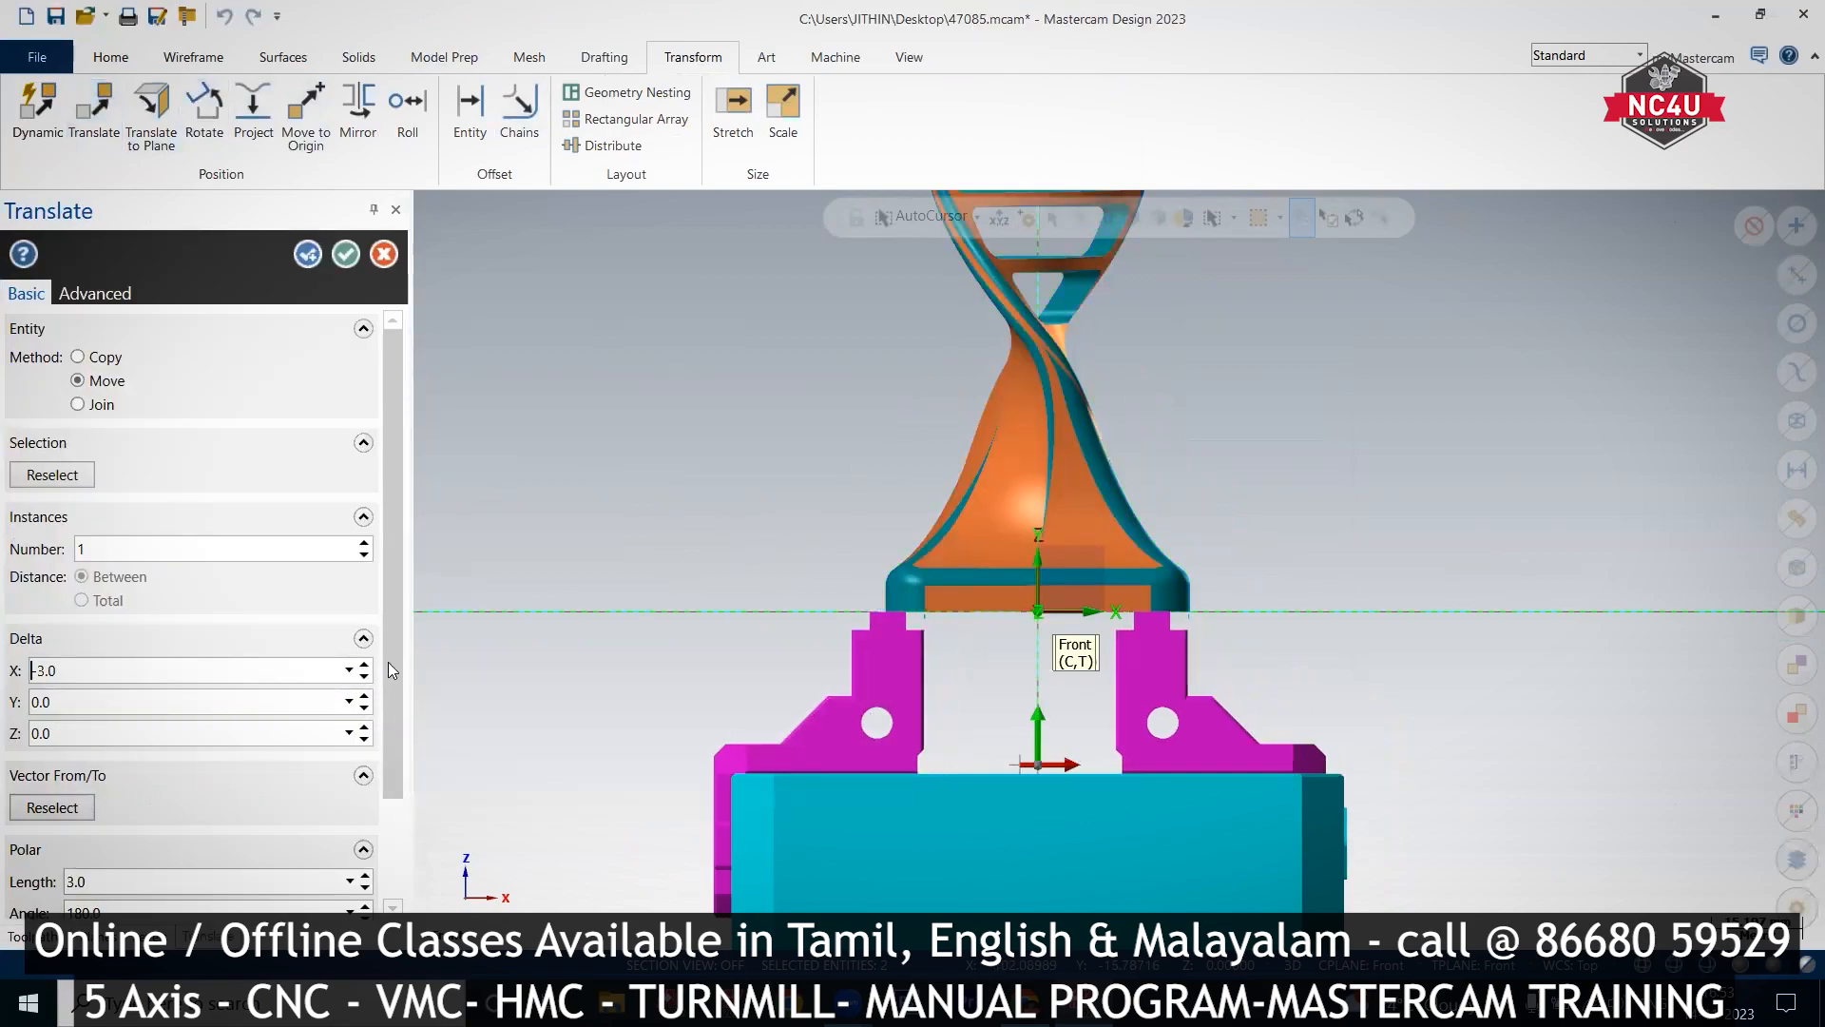
{"action": "key", "text": "Return"}
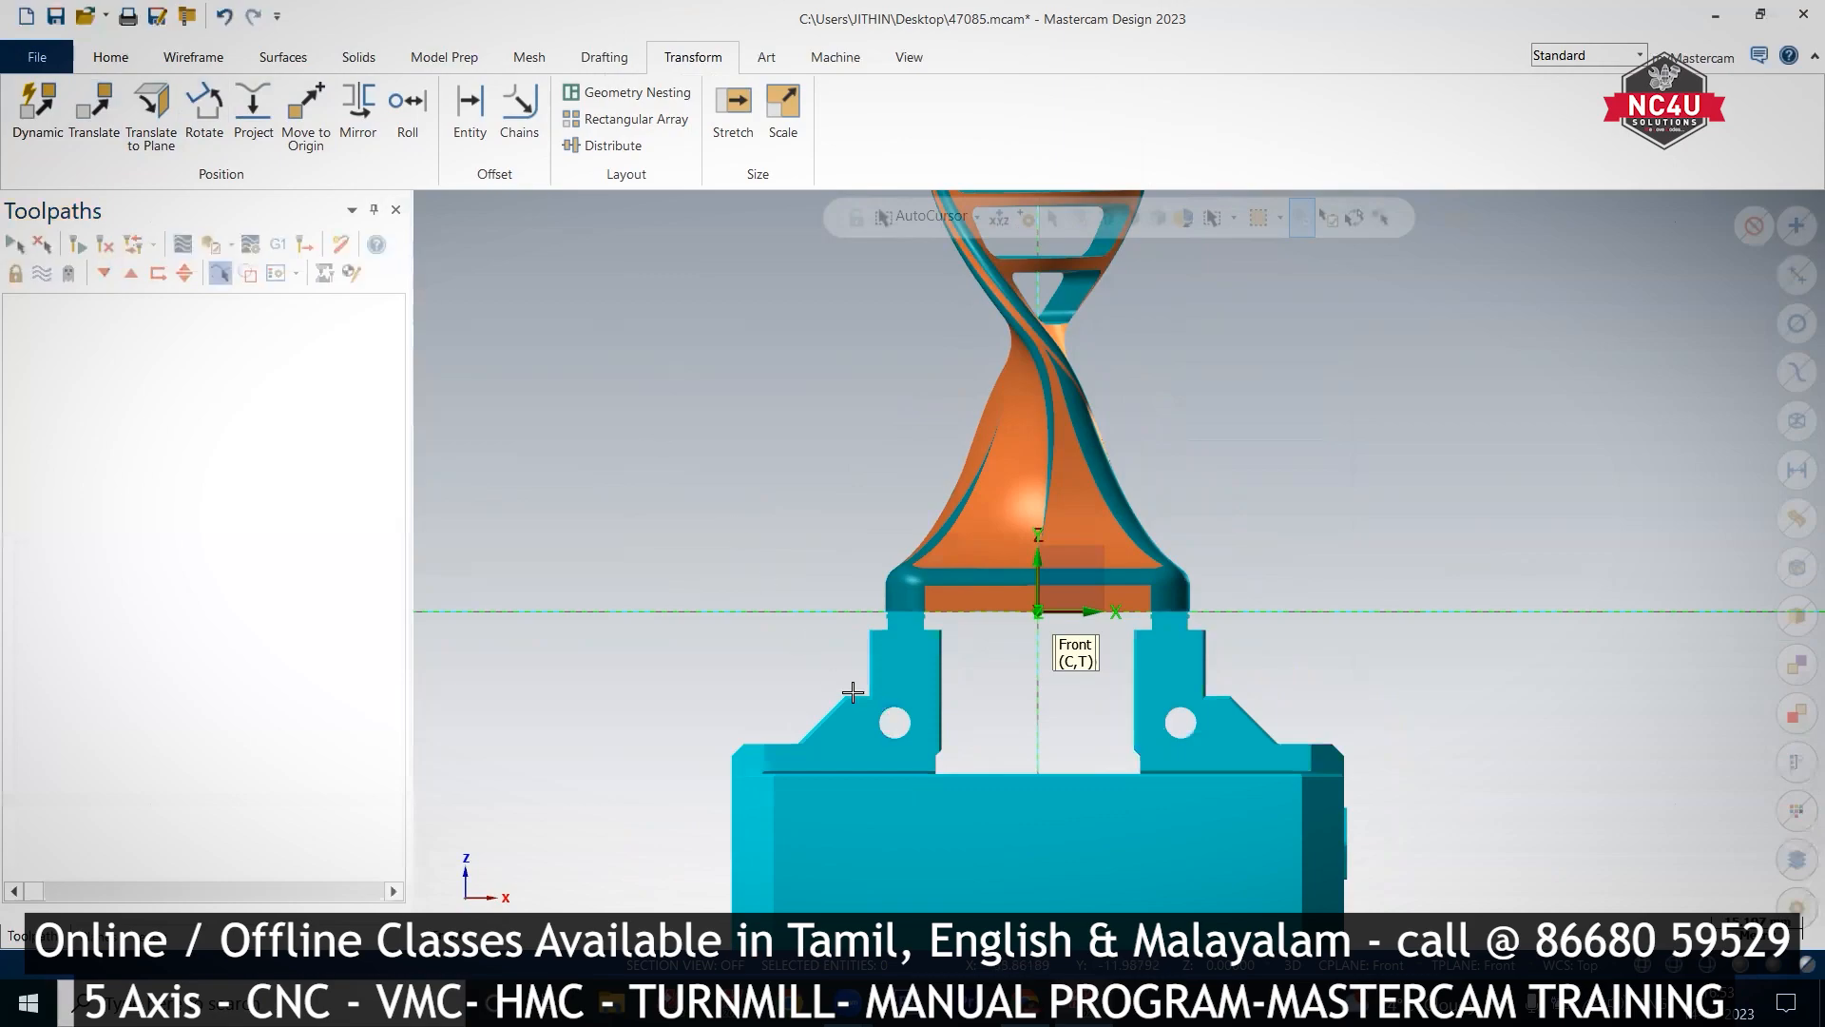
Step: Translate the vise jaw on the negative X side by an X delta of -6.5 in the front view, using the Move method
{"action": "left_click", "coordinate": [889, 694]}
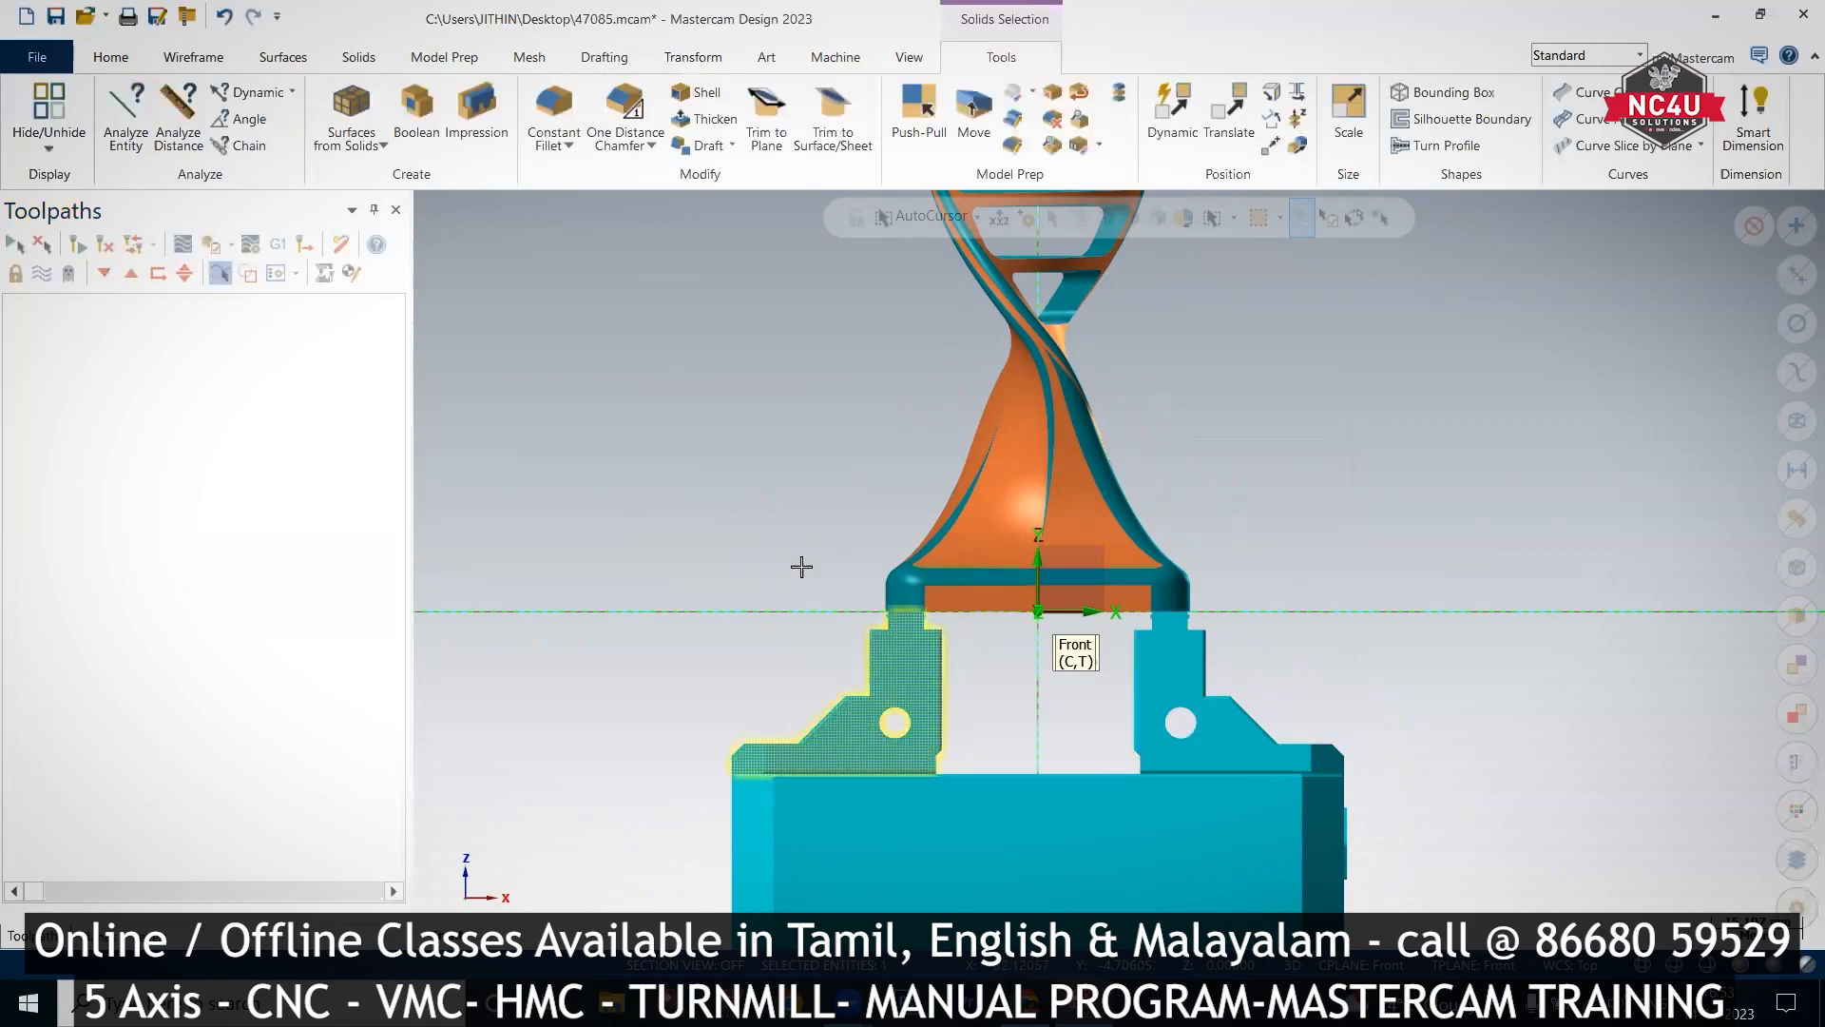
{"action": "left_click", "coordinate": [708, 55]}
{"action": "left_click", "coordinate": [93, 113]}
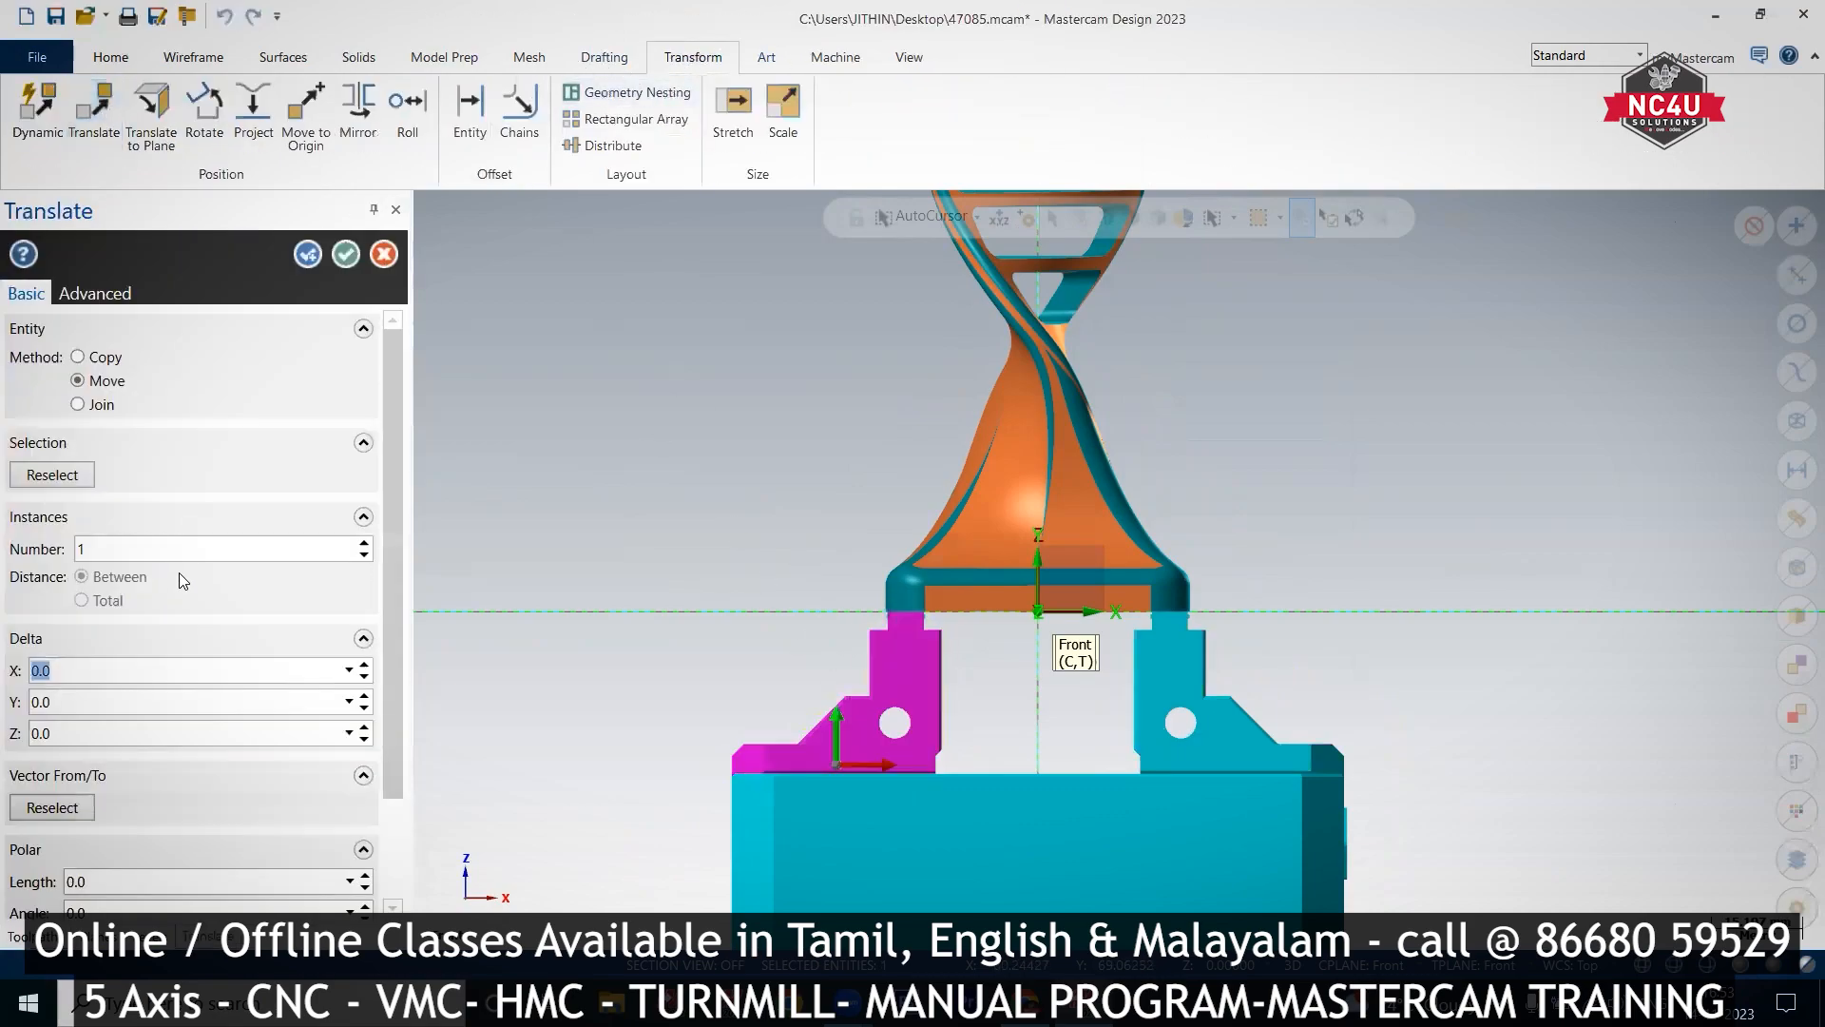
{"action": "left_click", "coordinate": [365, 678]}
{"action": "left_click", "coordinate": [365, 677]}
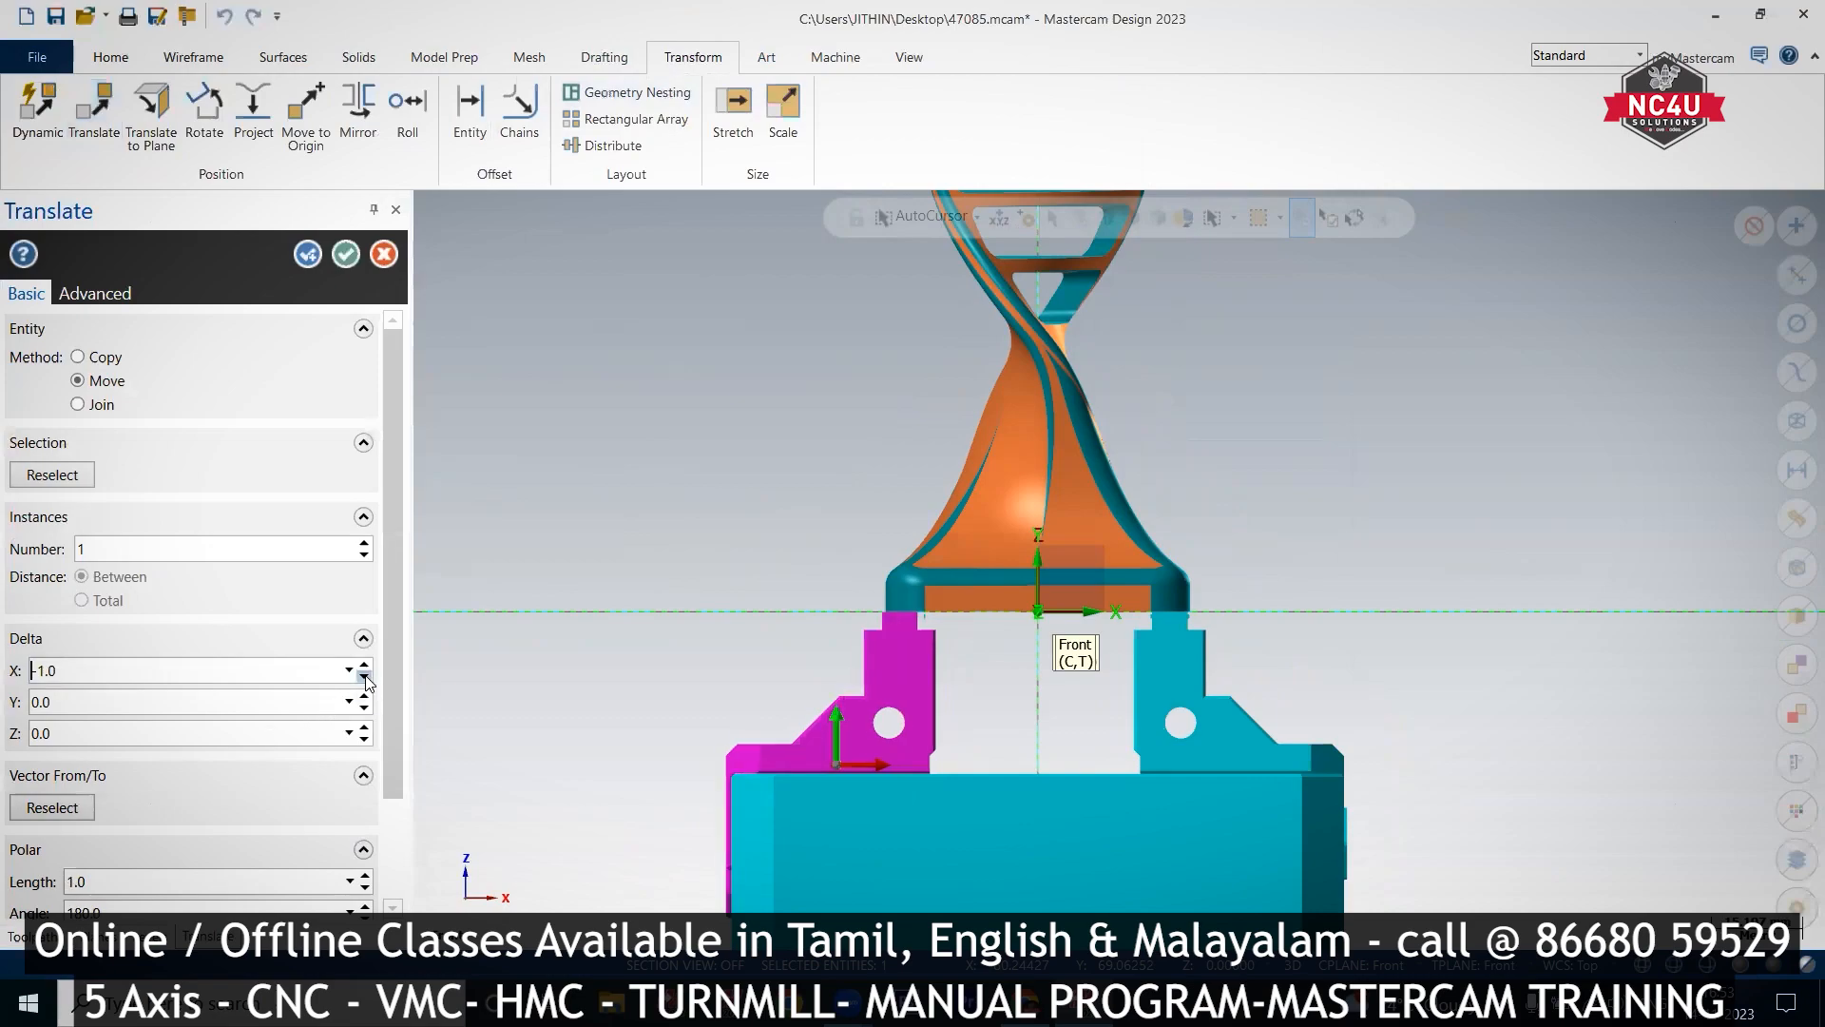
{"action": "left_click", "coordinate": [365, 678]}
{"action": "left_click", "coordinate": [365, 678]}
{"action": "left_click", "coordinate": [365, 678]}
{"action": "left_click", "coordinate": [365, 677]}
{"action": "left_click", "coordinate": [365, 678]}
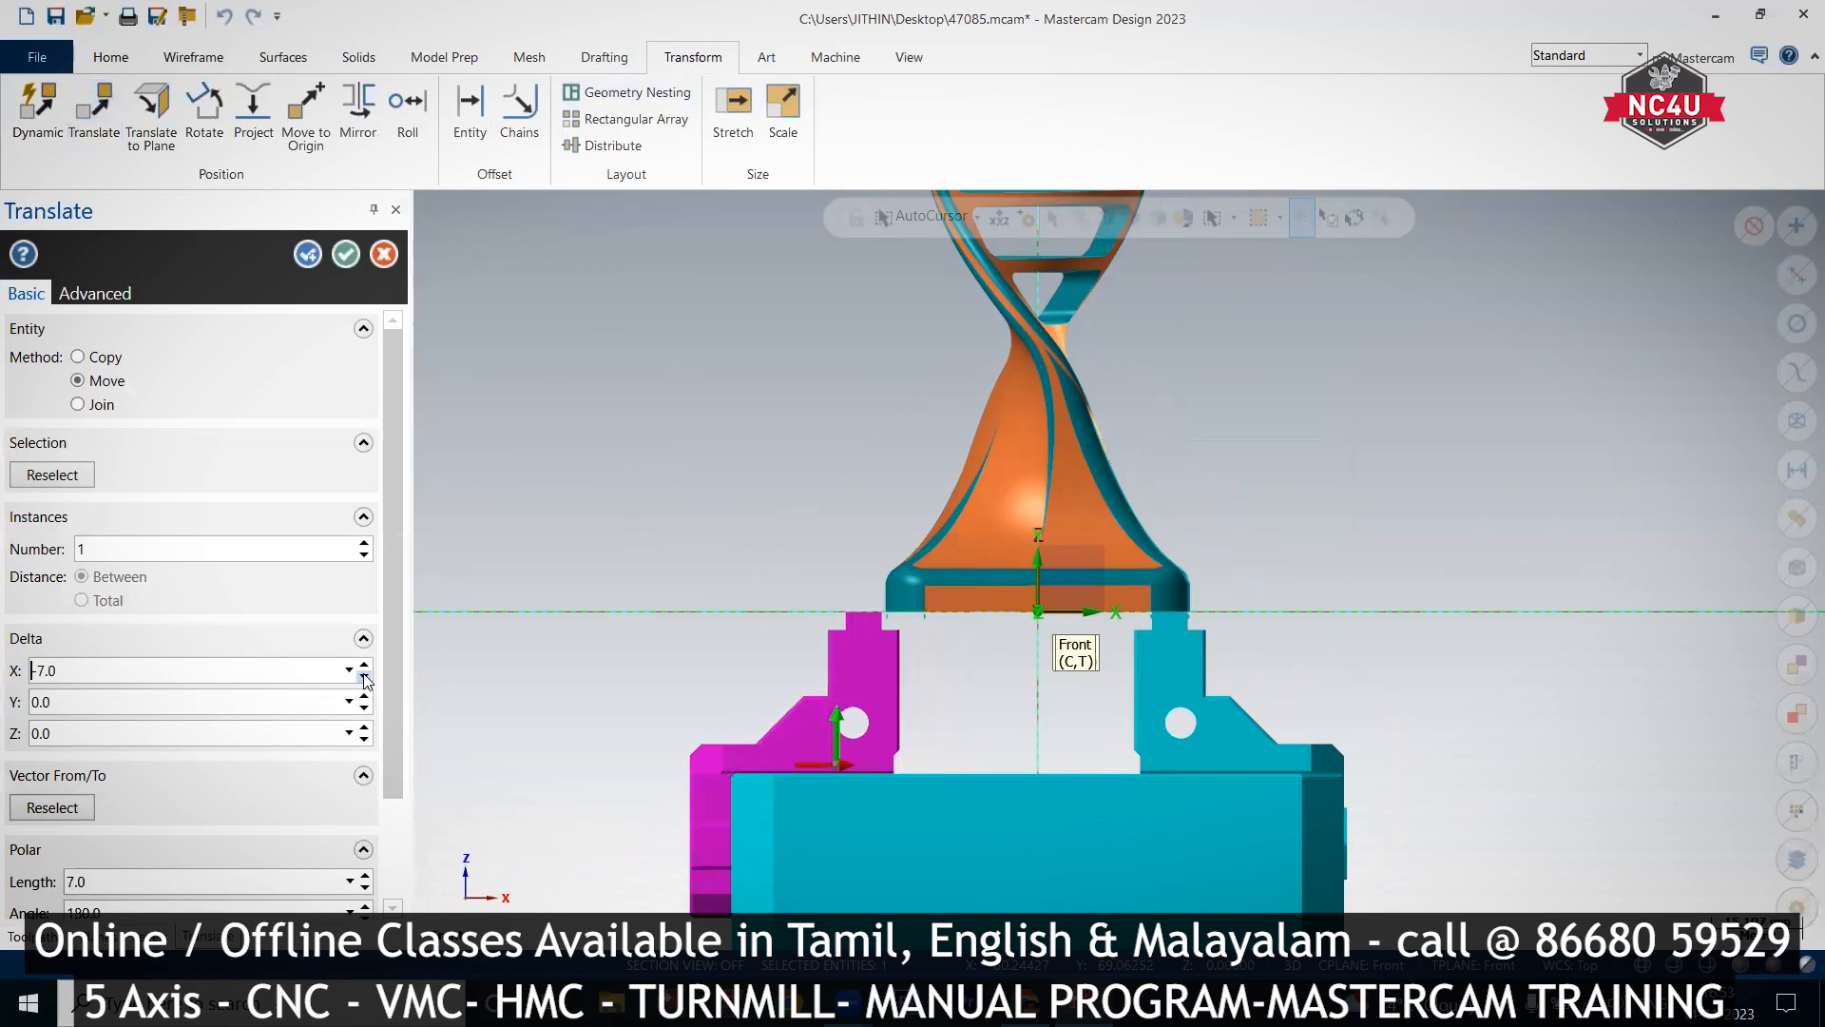
{"action": "left_click", "coordinate": [365, 664]}
{"action": "scroll", "coordinate": [883, 623], "scroll_direction": "up", "scroll_amount": 4}
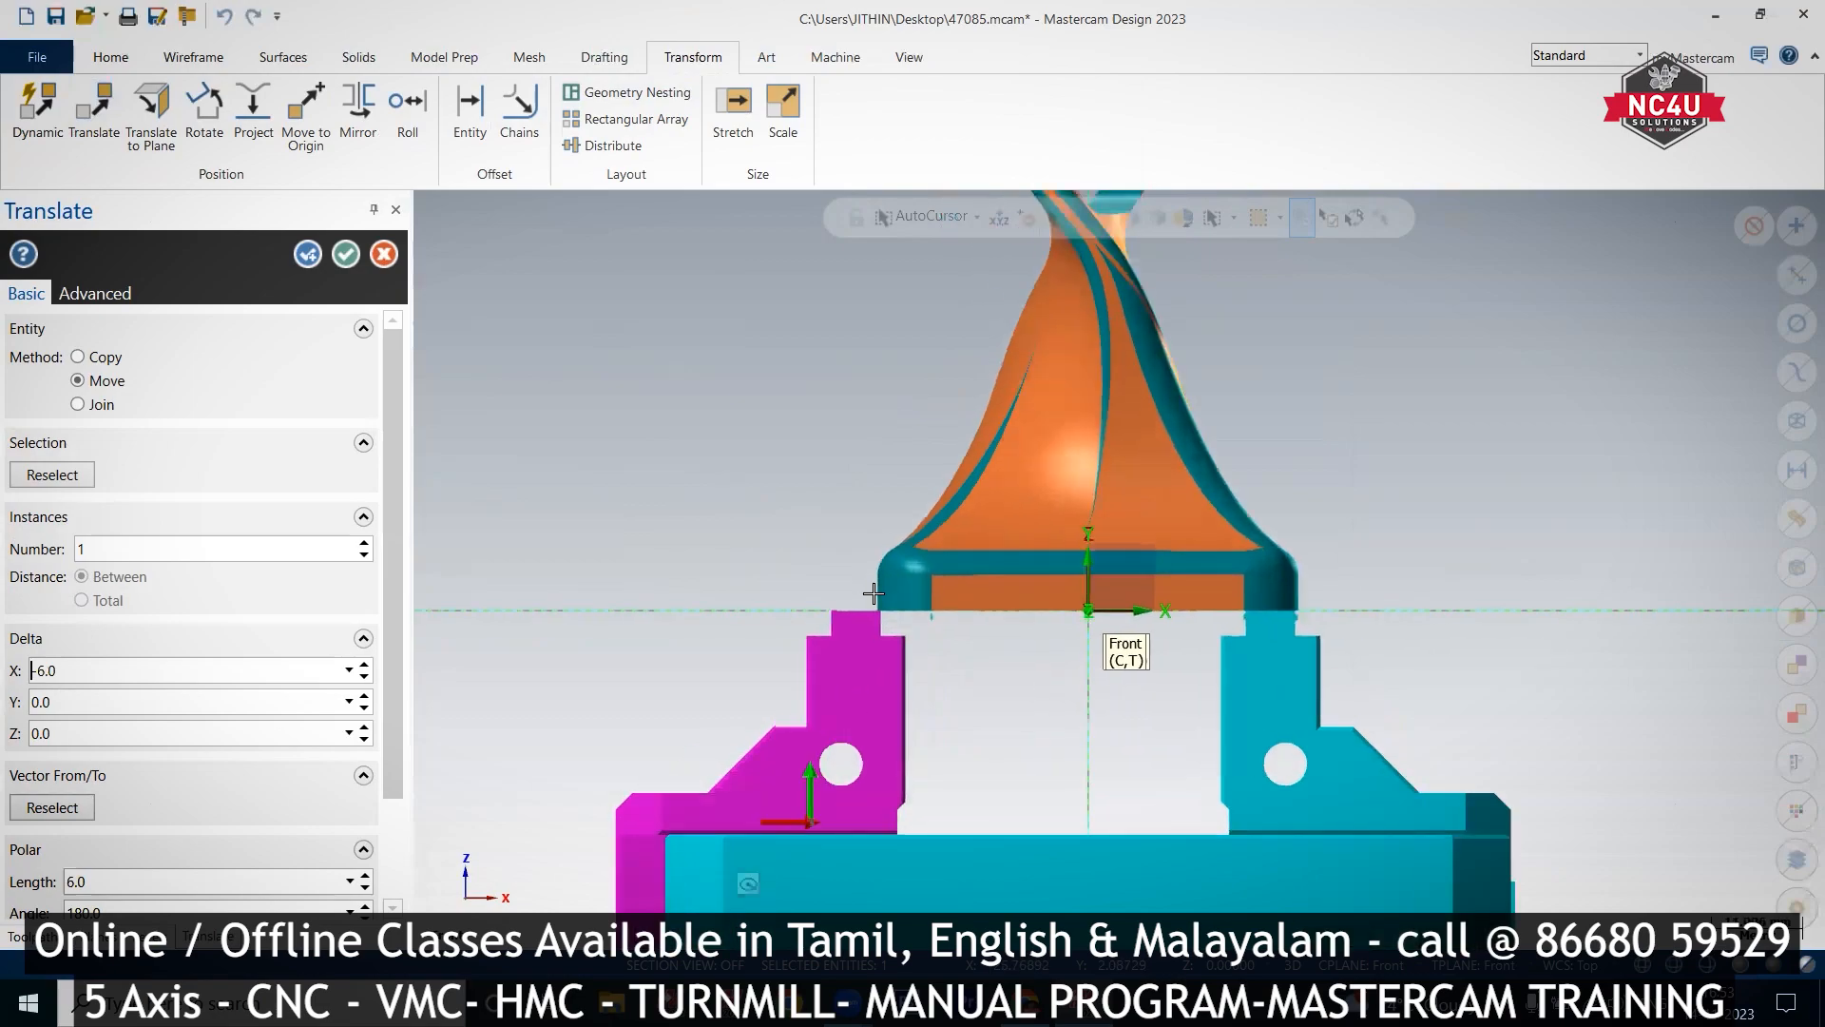
{"action": "scroll", "coordinate": [883, 628], "scroll_direction": "up", "scroll_amount": 2}
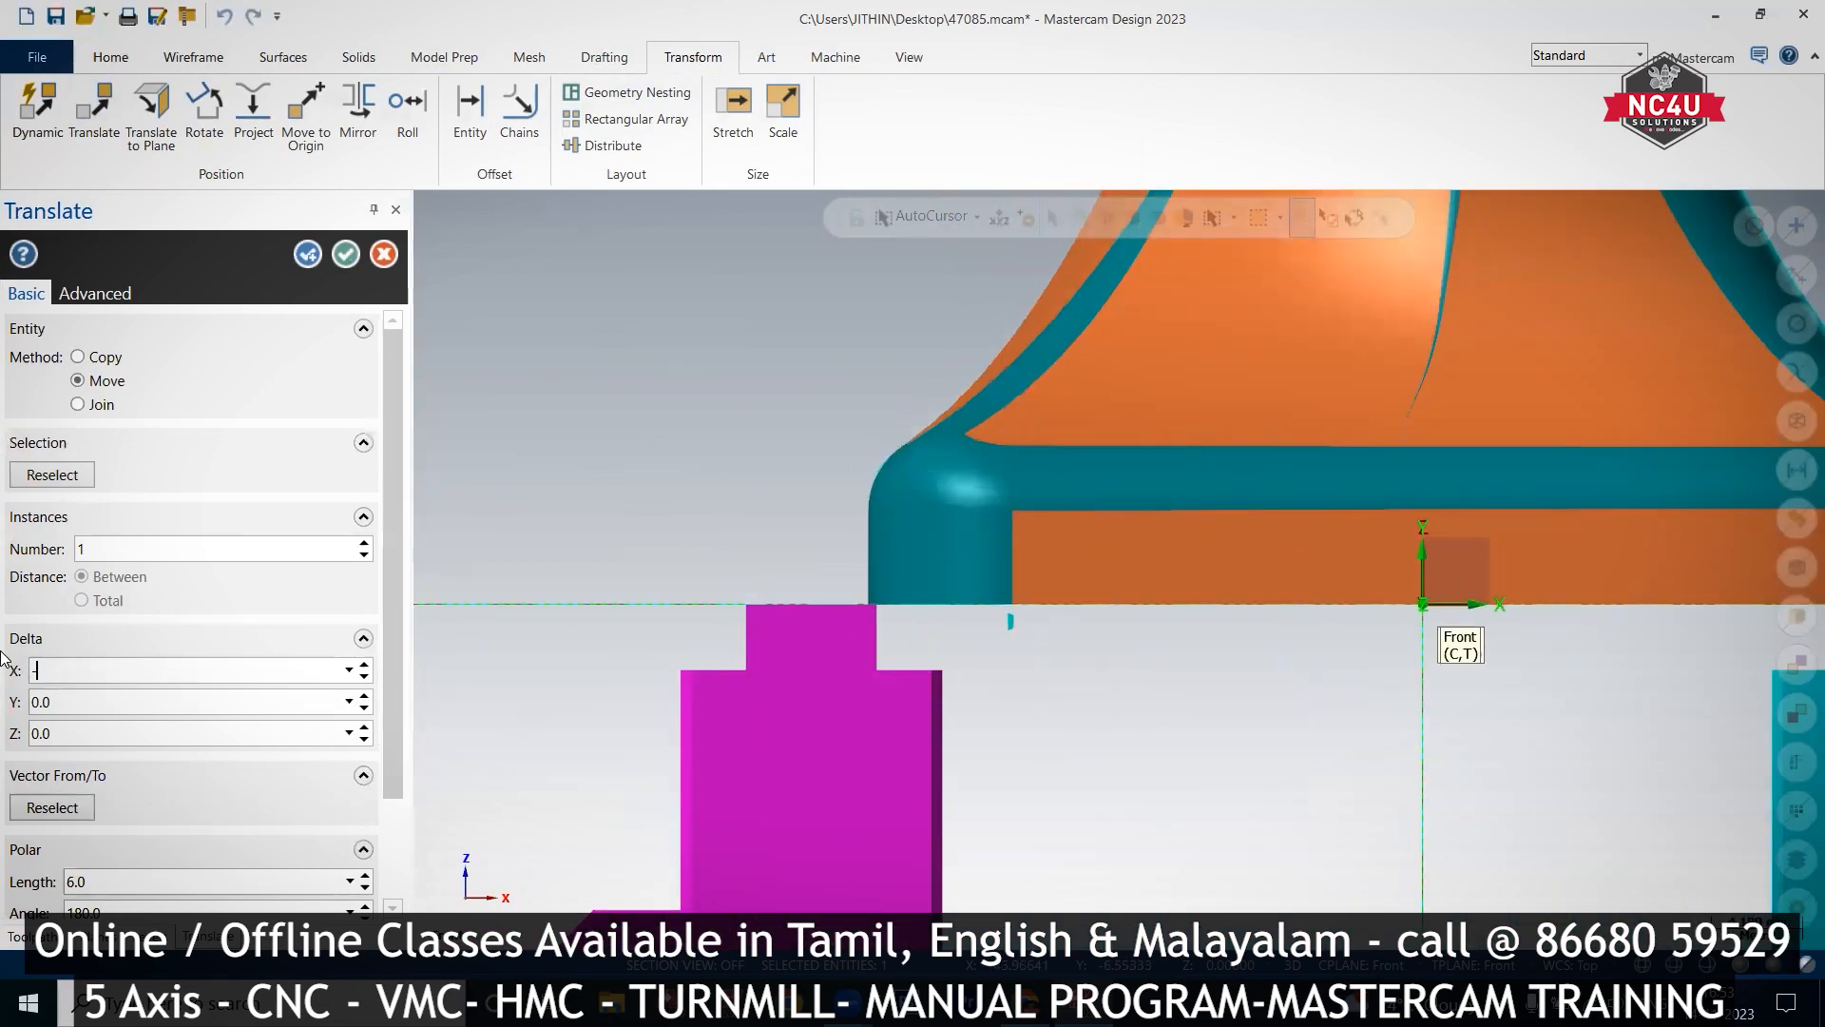
{"action": "key", "text": "Return"}
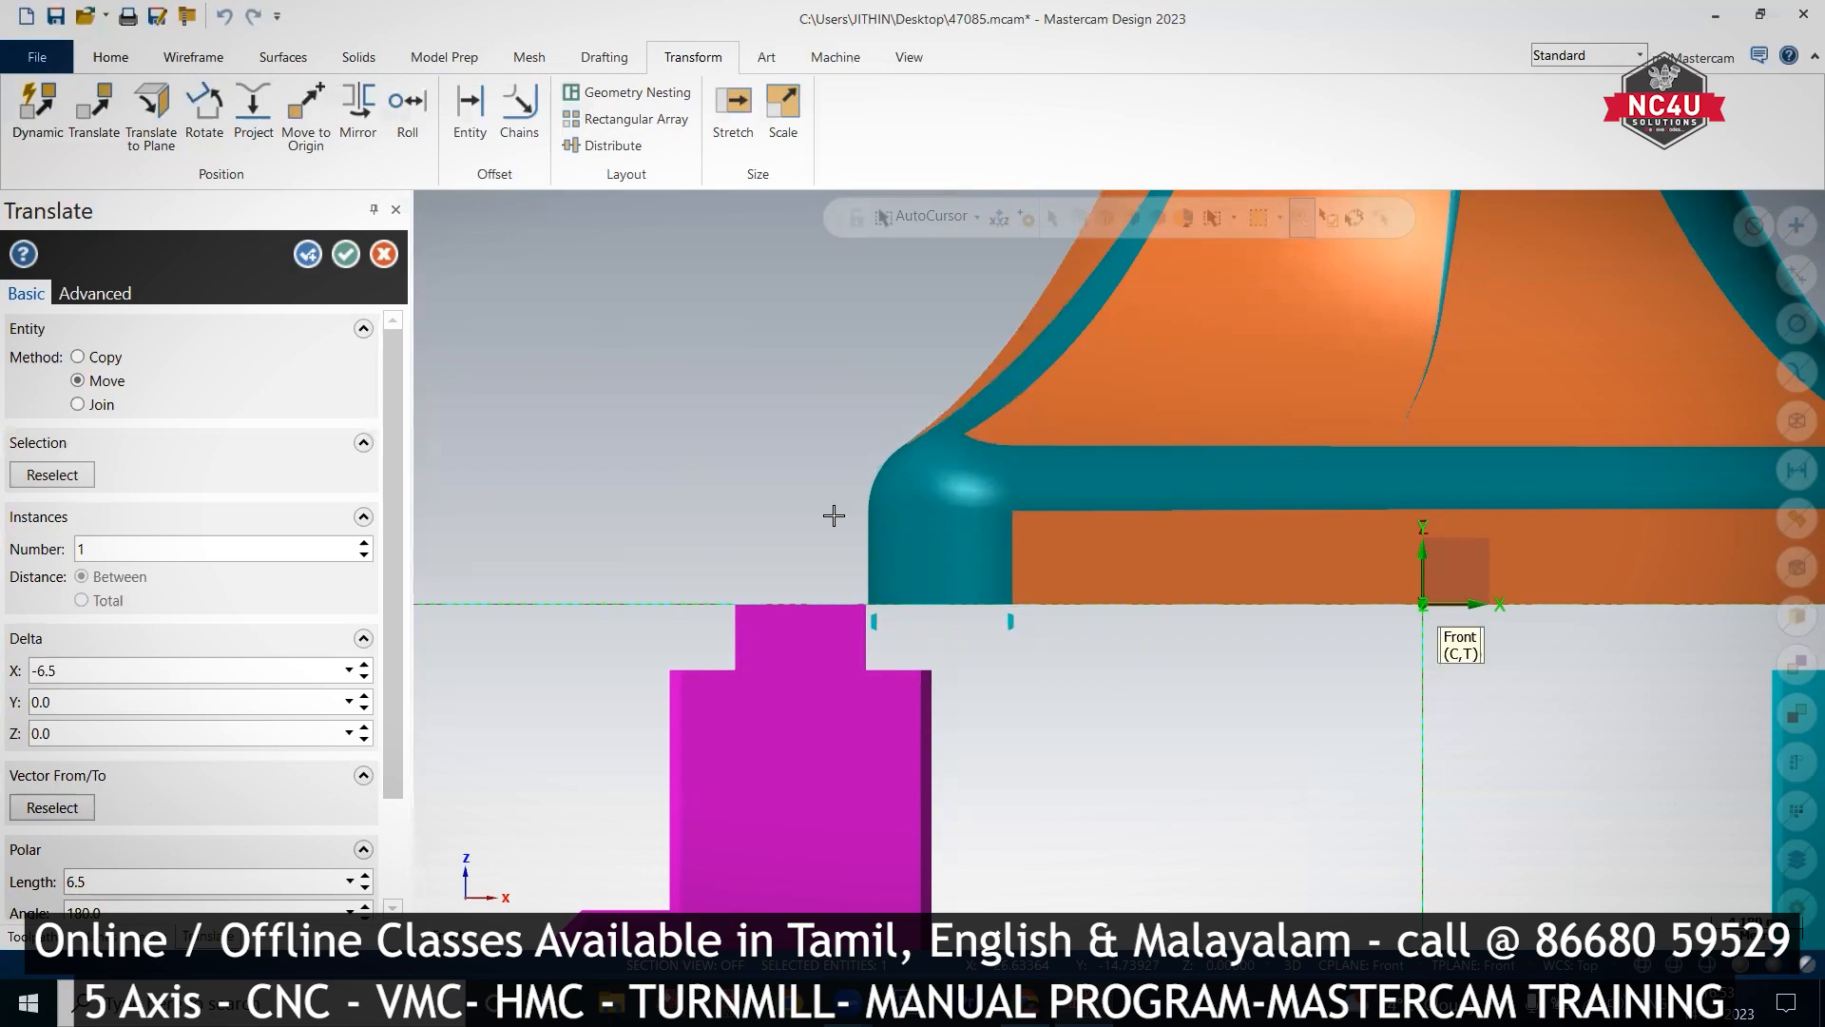
{"action": "scroll", "coordinate": [833, 516], "scroll_direction": "down", "scroll_amount": 3}
{"action": "scroll", "coordinate": [386, 327], "scroll_direction": "down", "scroll_amount": 2}
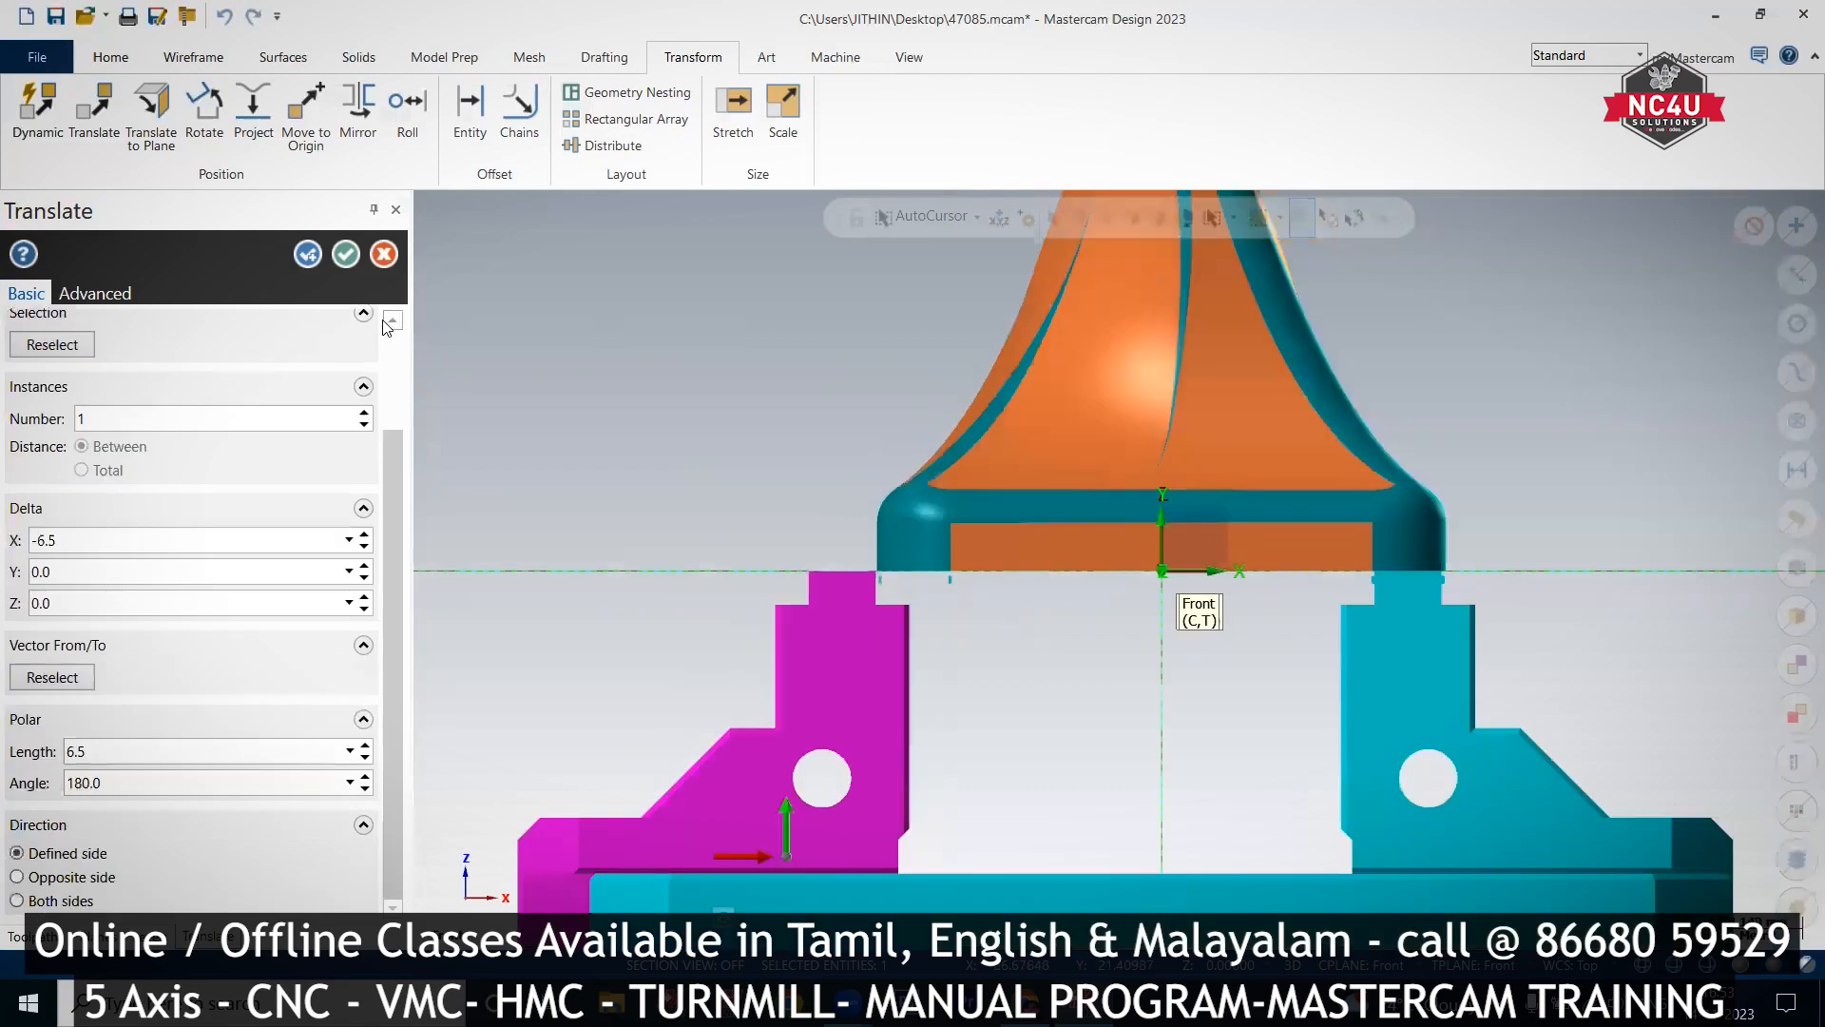
{"action": "left_click", "coordinate": [346, 255]}
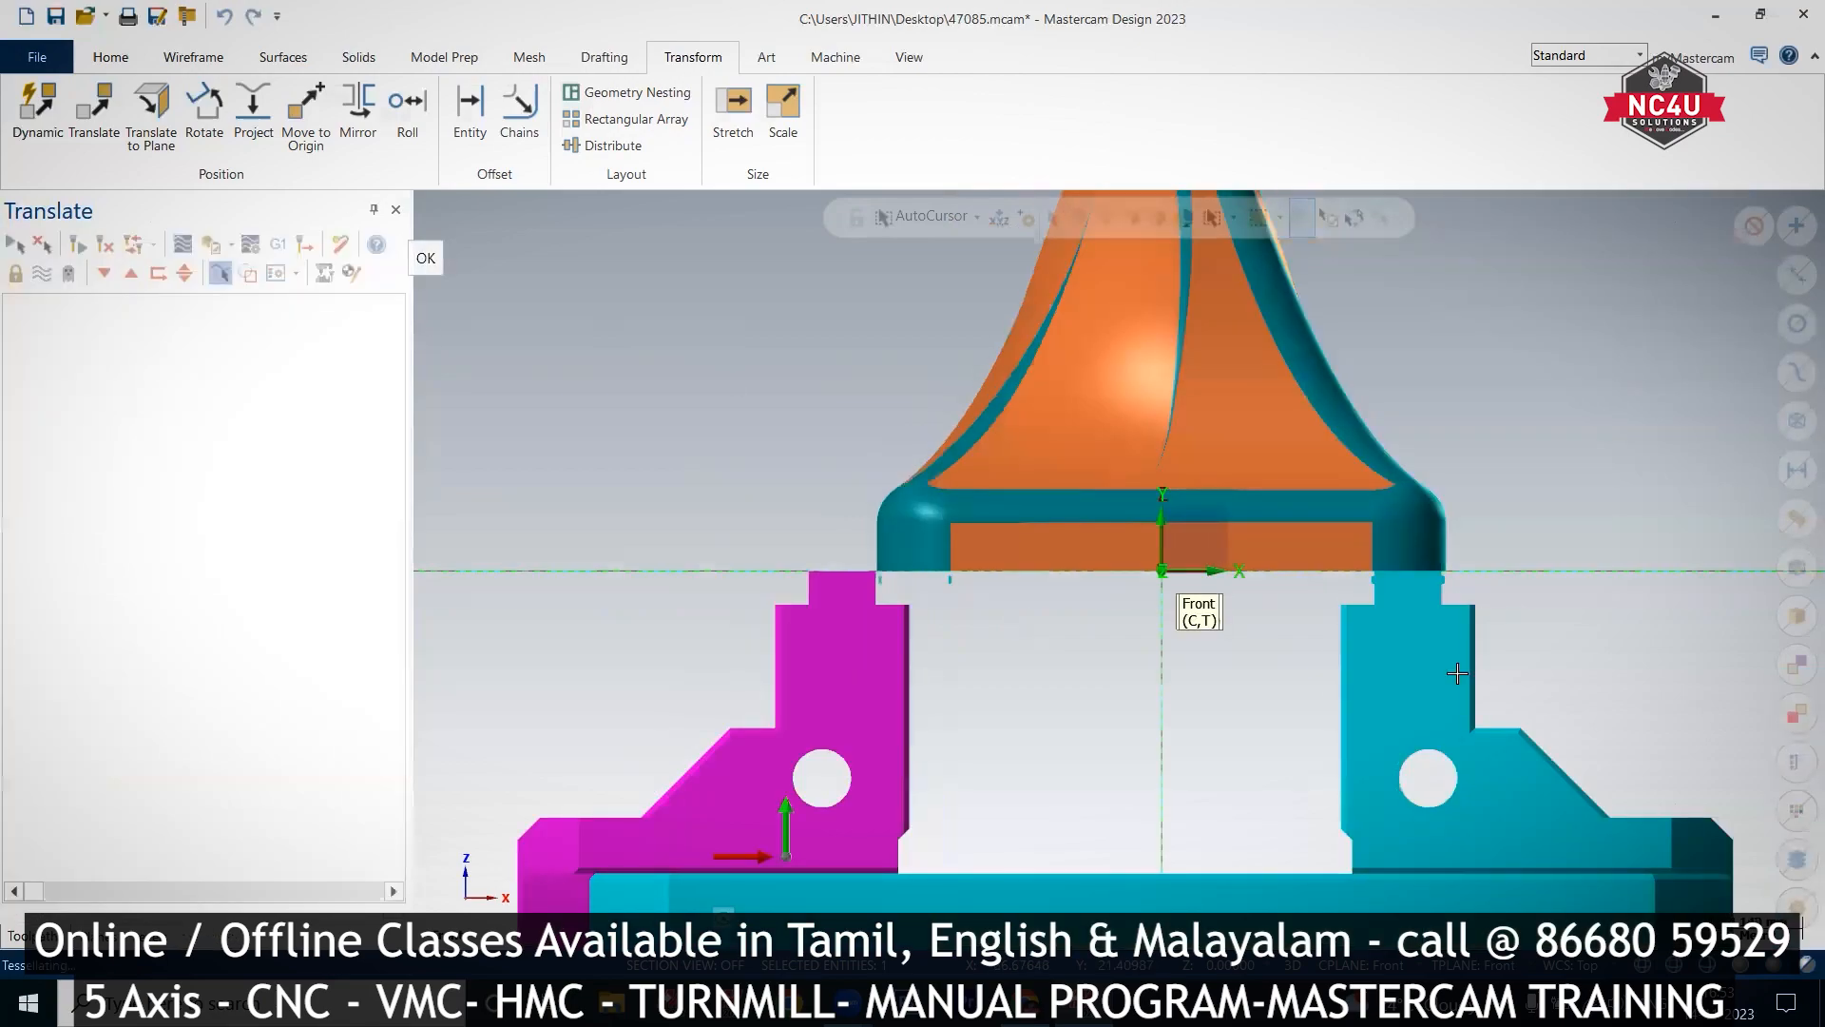
Step: Translate the vise jaw on the positive X side by an X delta of 6.5, using the Move method
{"action": "left_click", "coordinate": [1405, 717]}
{"action": "scroll", "coordinate": [1020, 495], "scroll_direction": "down", "scroll_amount": 2}
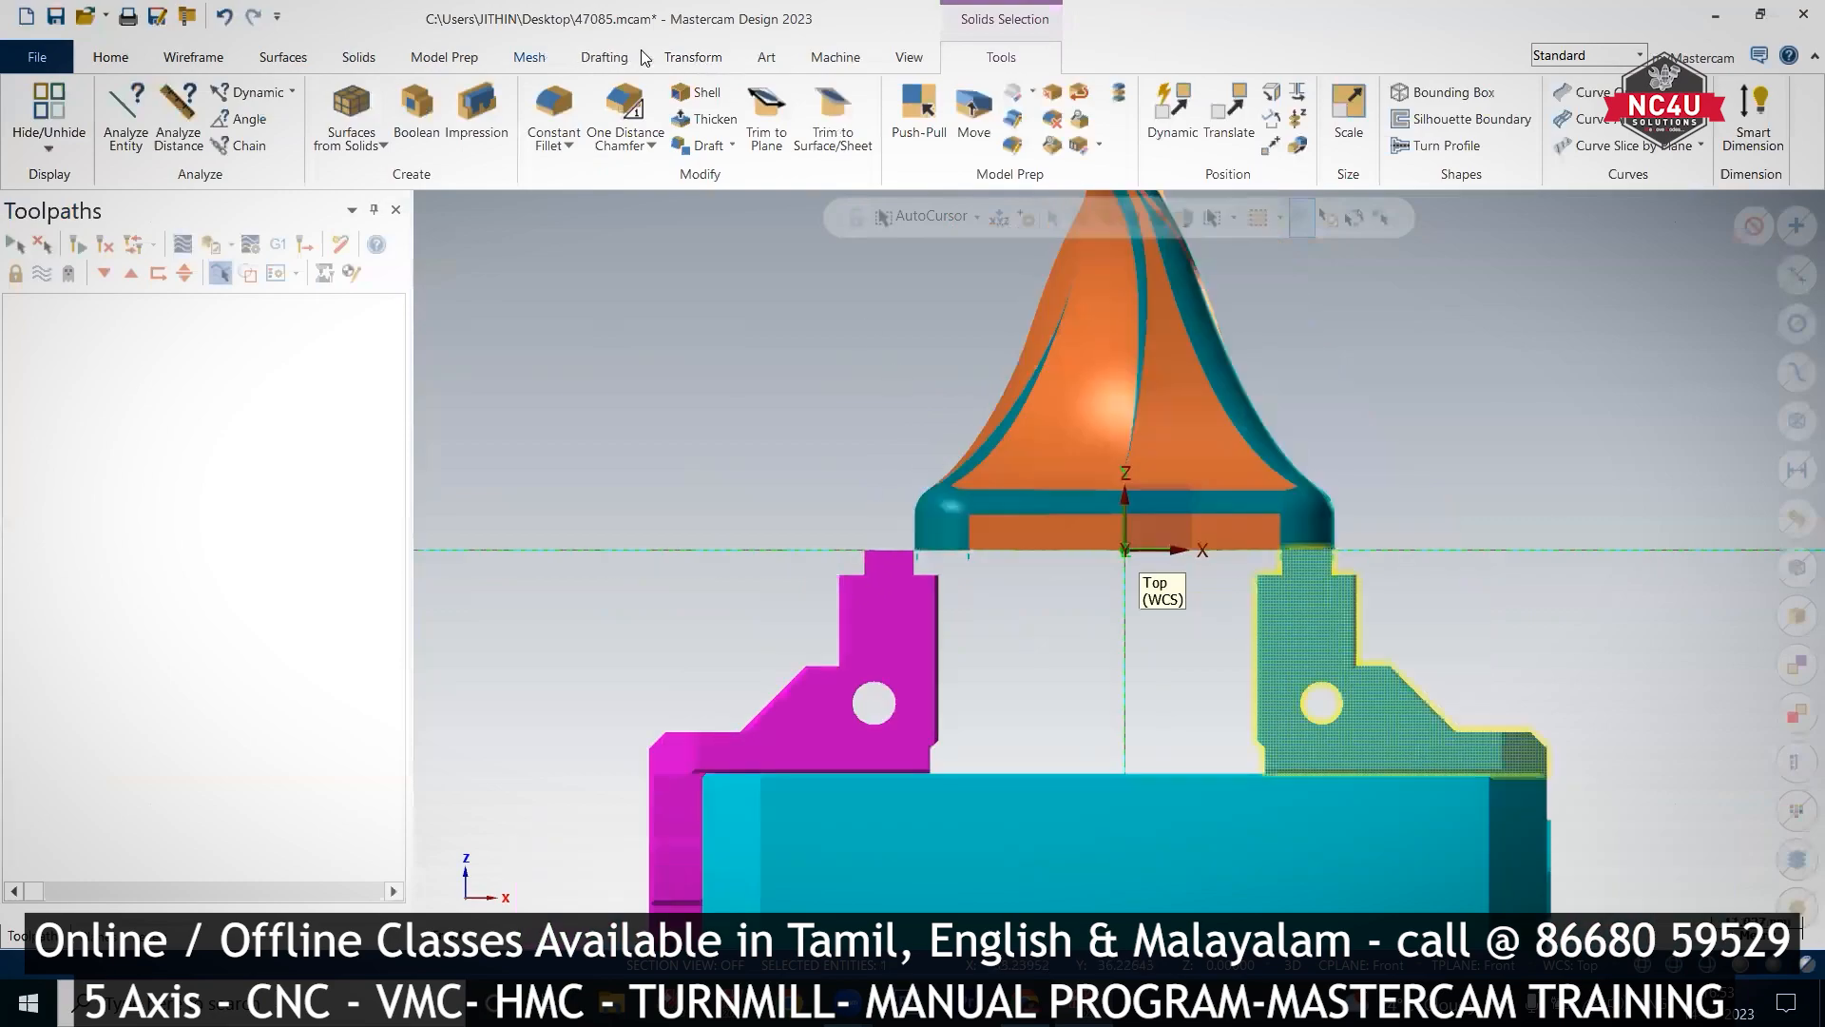
{"action": "left_click", "coordinate": [681, 59]}
{"action": "left_click", "coordinate": [99, 133]}
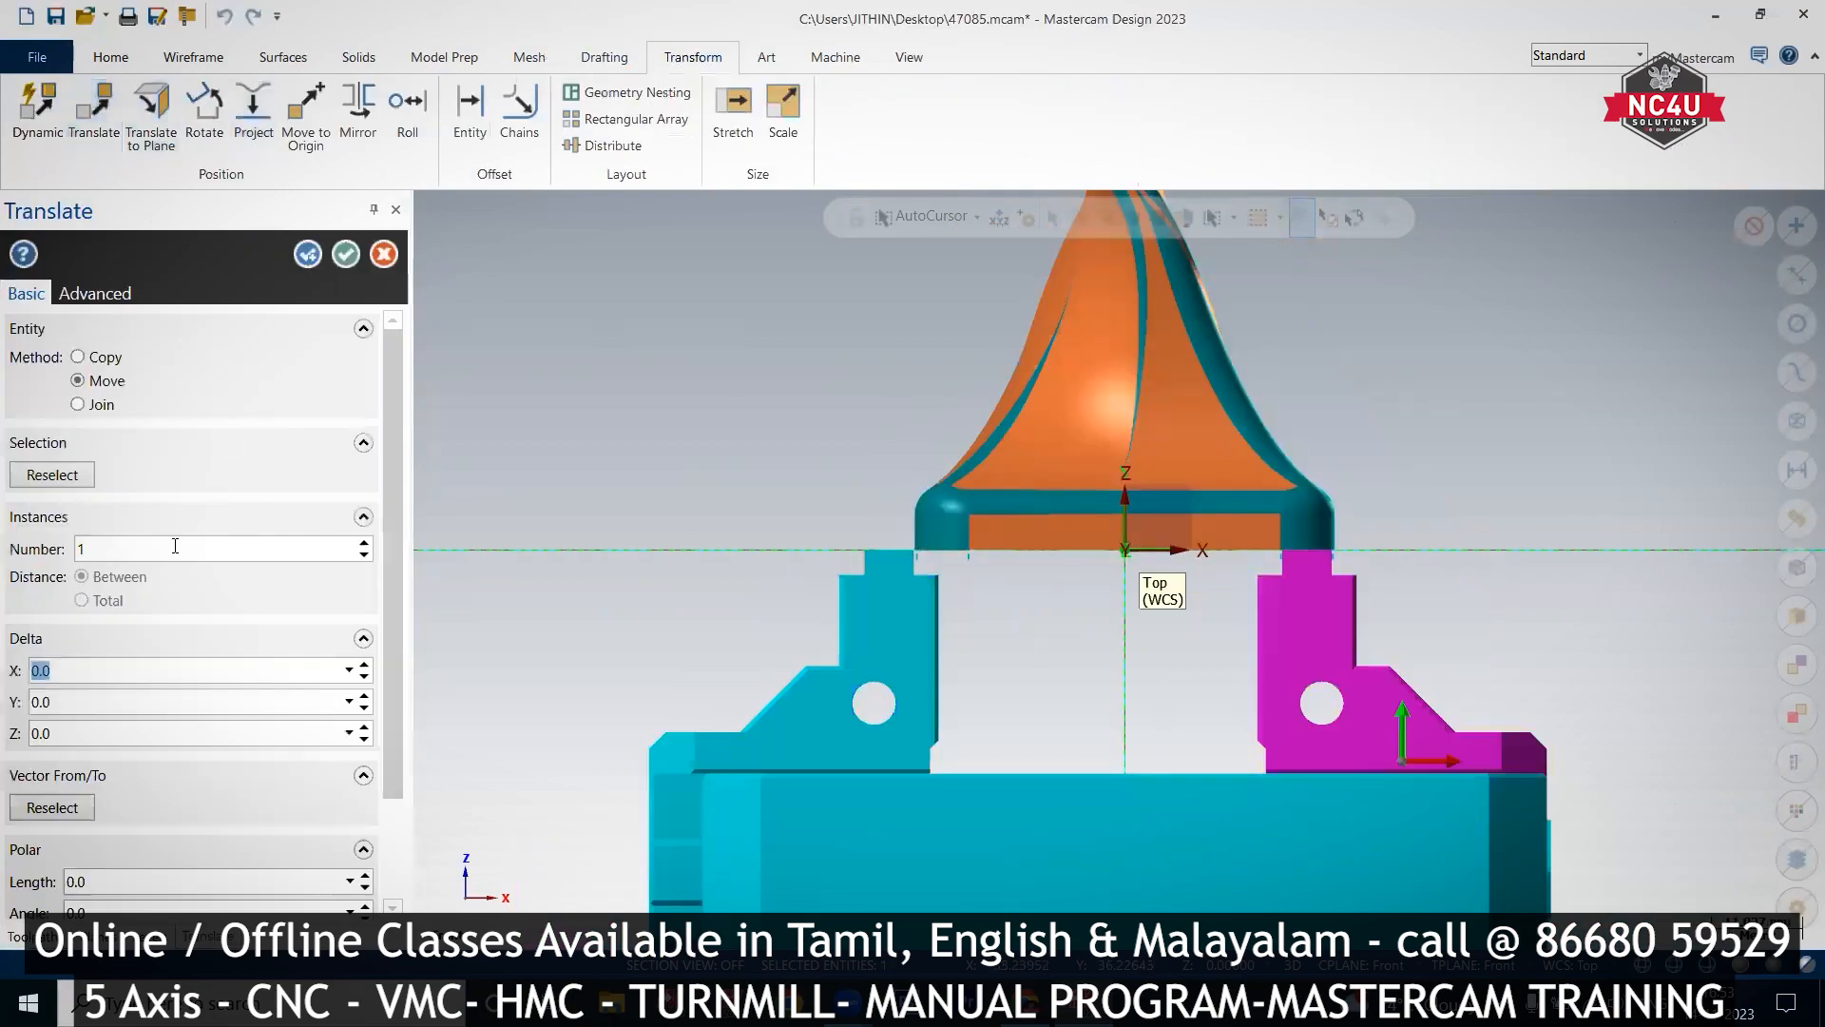
{"action": "type", "text": "6.5"}
{"action": "key", "text": "Return"}
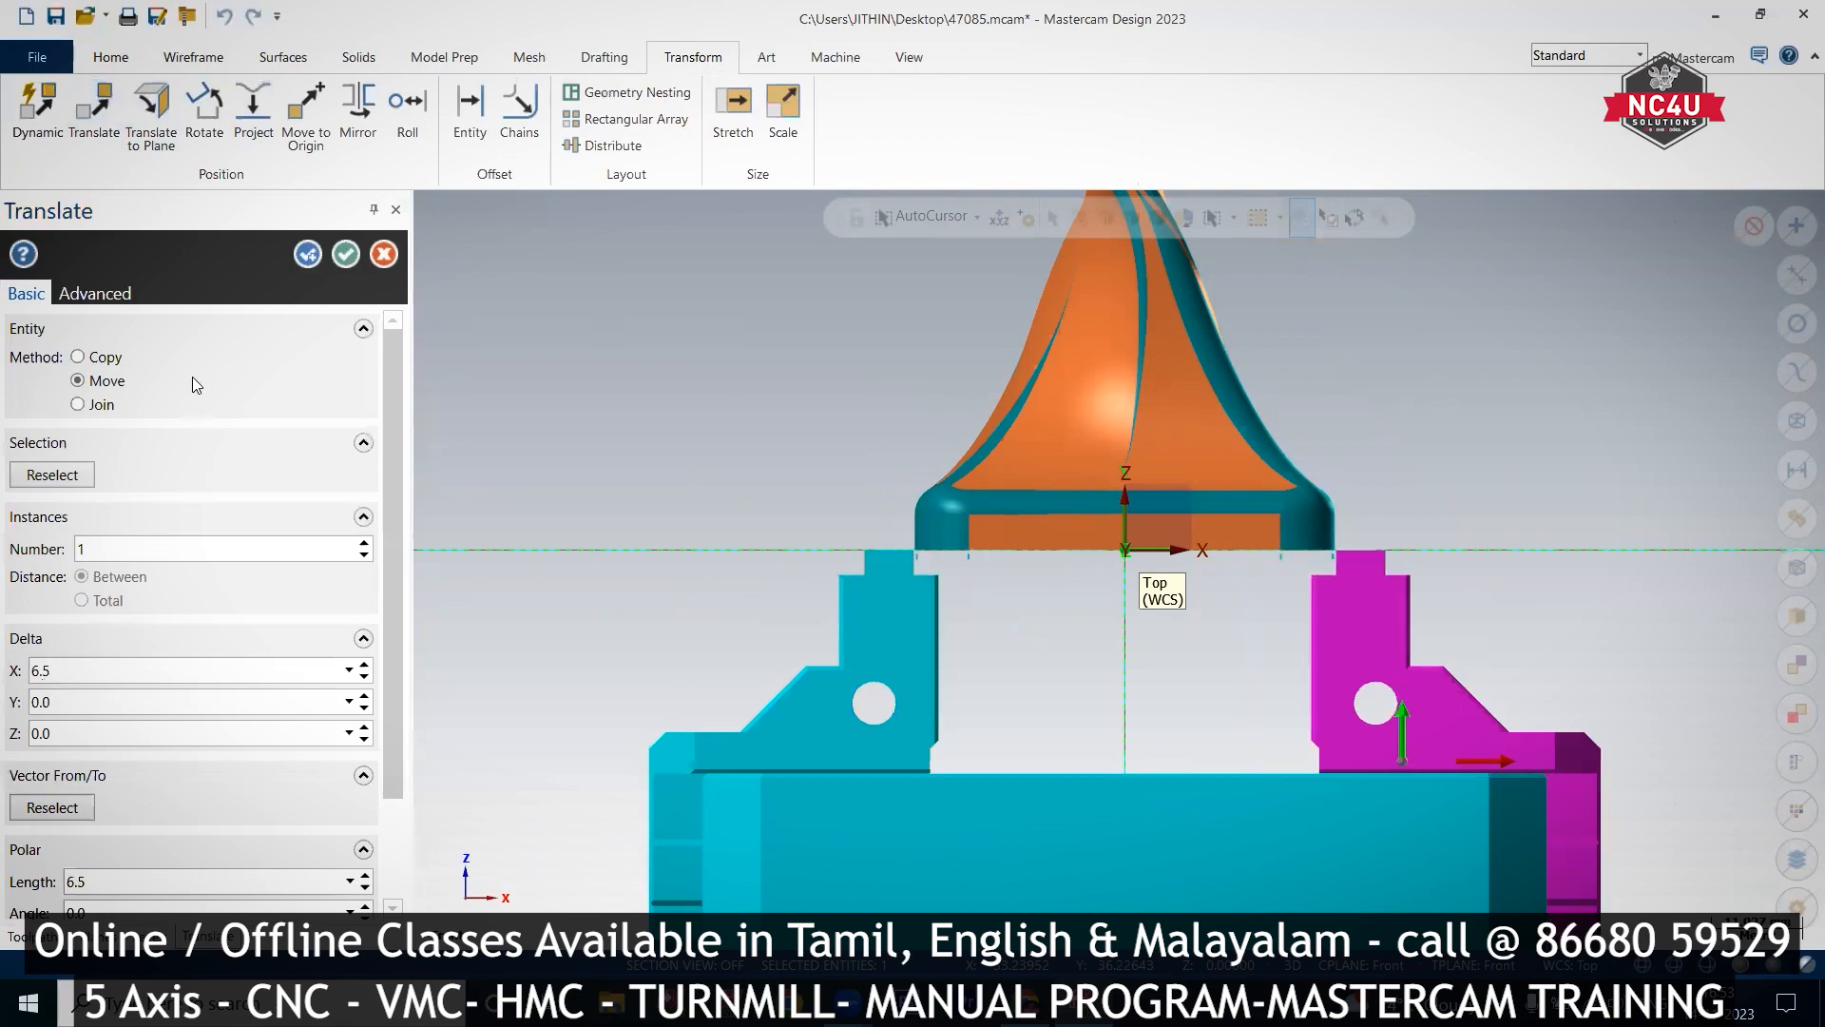
{"action": "left_click", "coordinate": [346, 254]}
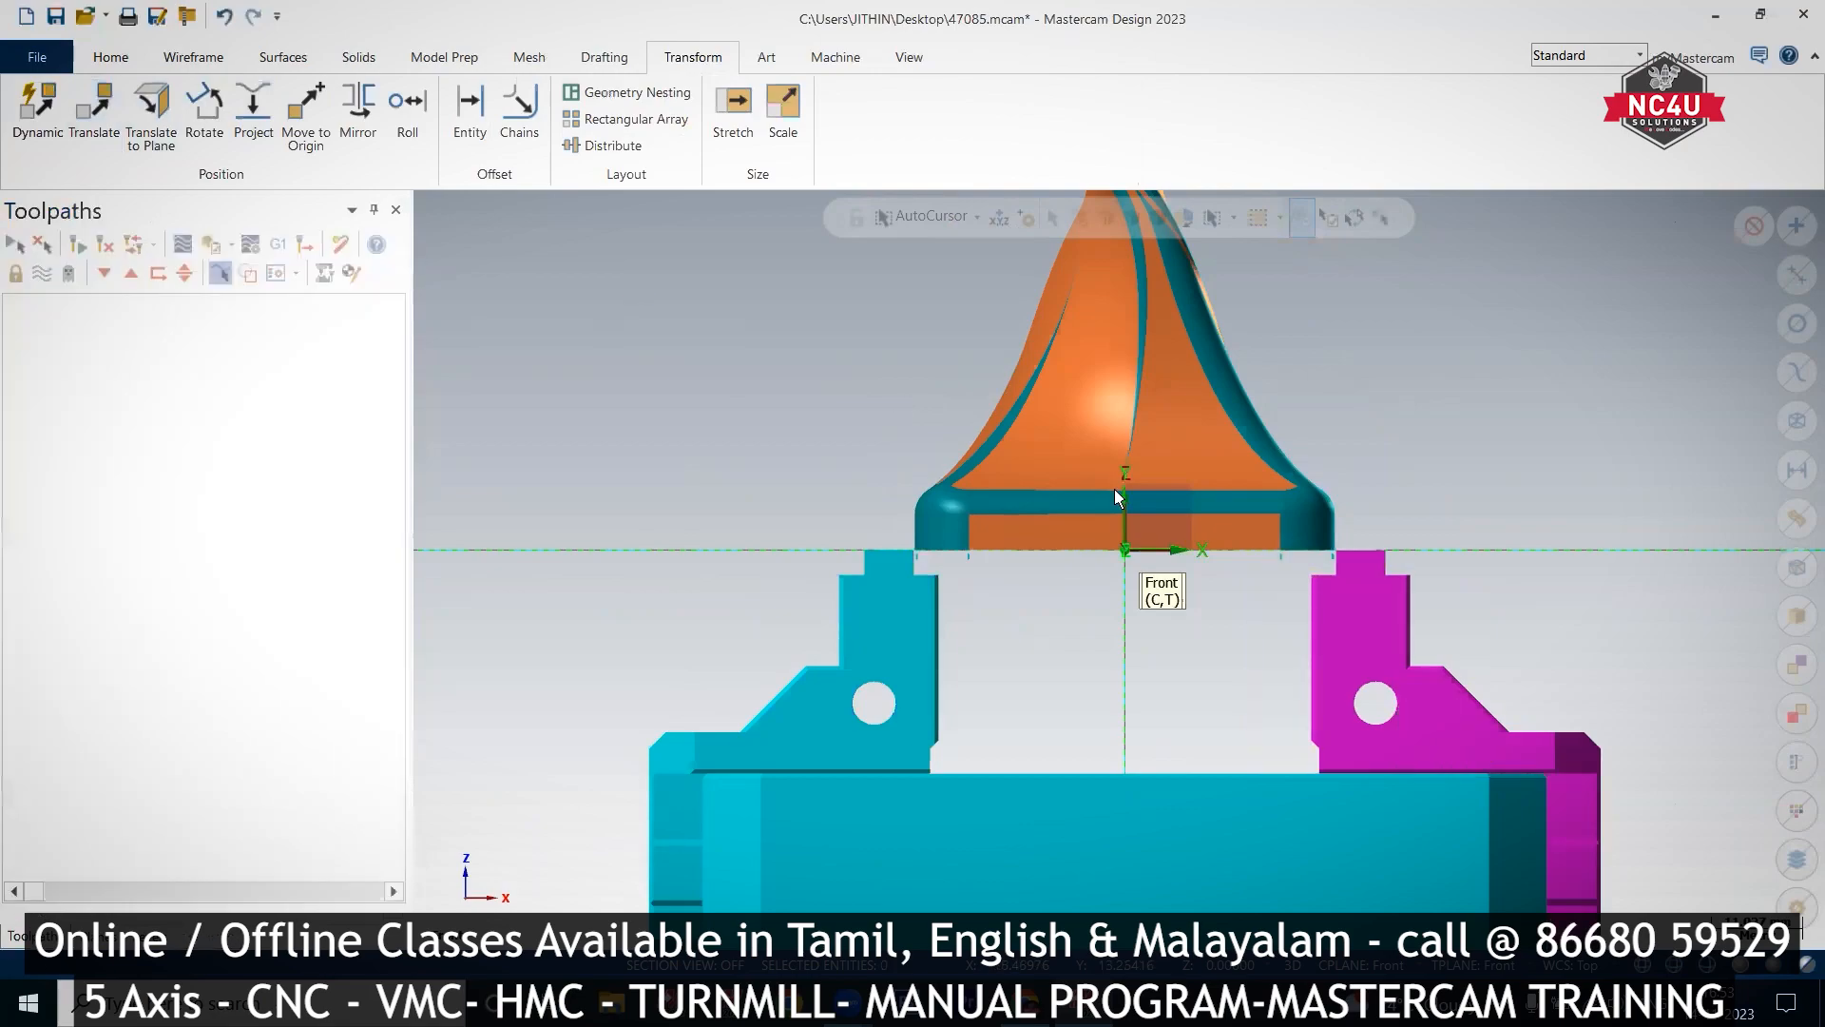
Step: Translate the DNA solid down between the jaws by a Y delta of -3.0 in the front view, using the Move method
{"action": "left_click", "coordinate": [1284, 525]}
{"action": "scroll", "coordinate": [981, 726], "scroll_direction": "down", "scroll_amount": 2}
{"action": "left_click", "coordinate": [693, 57]}
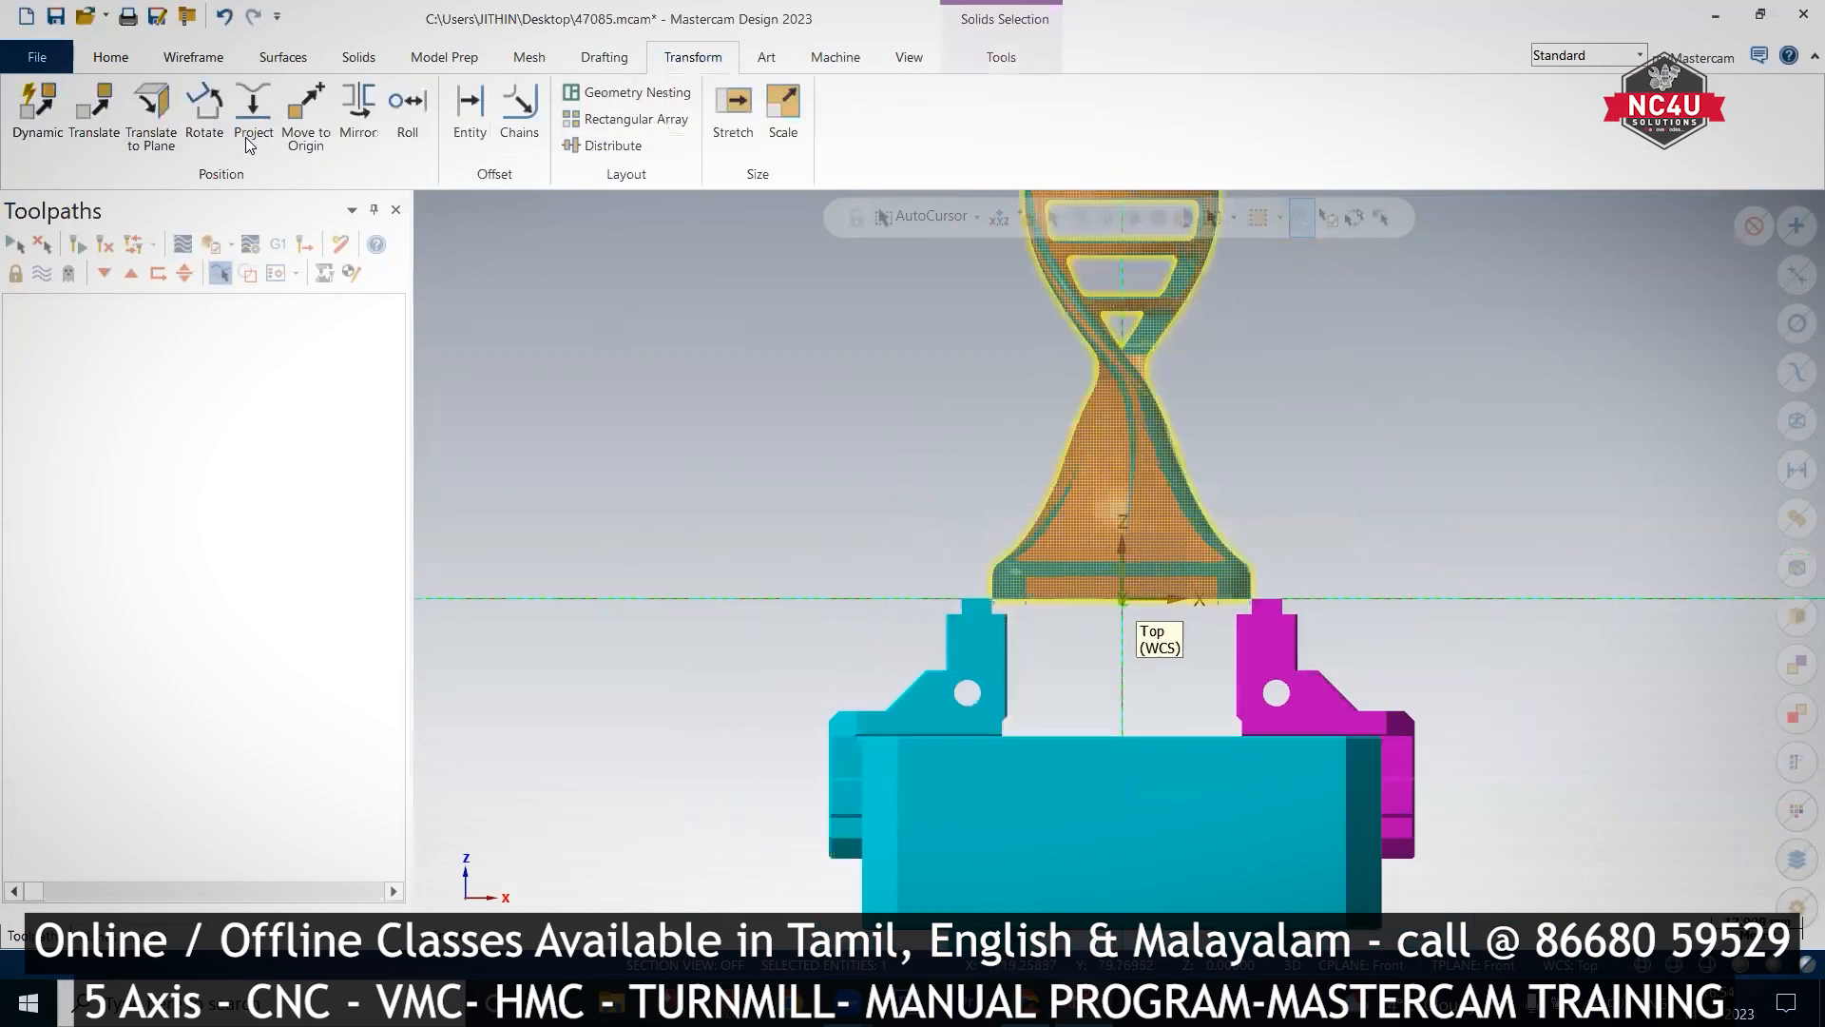
{"action": "left_click", "coordinate": [93, 103]}
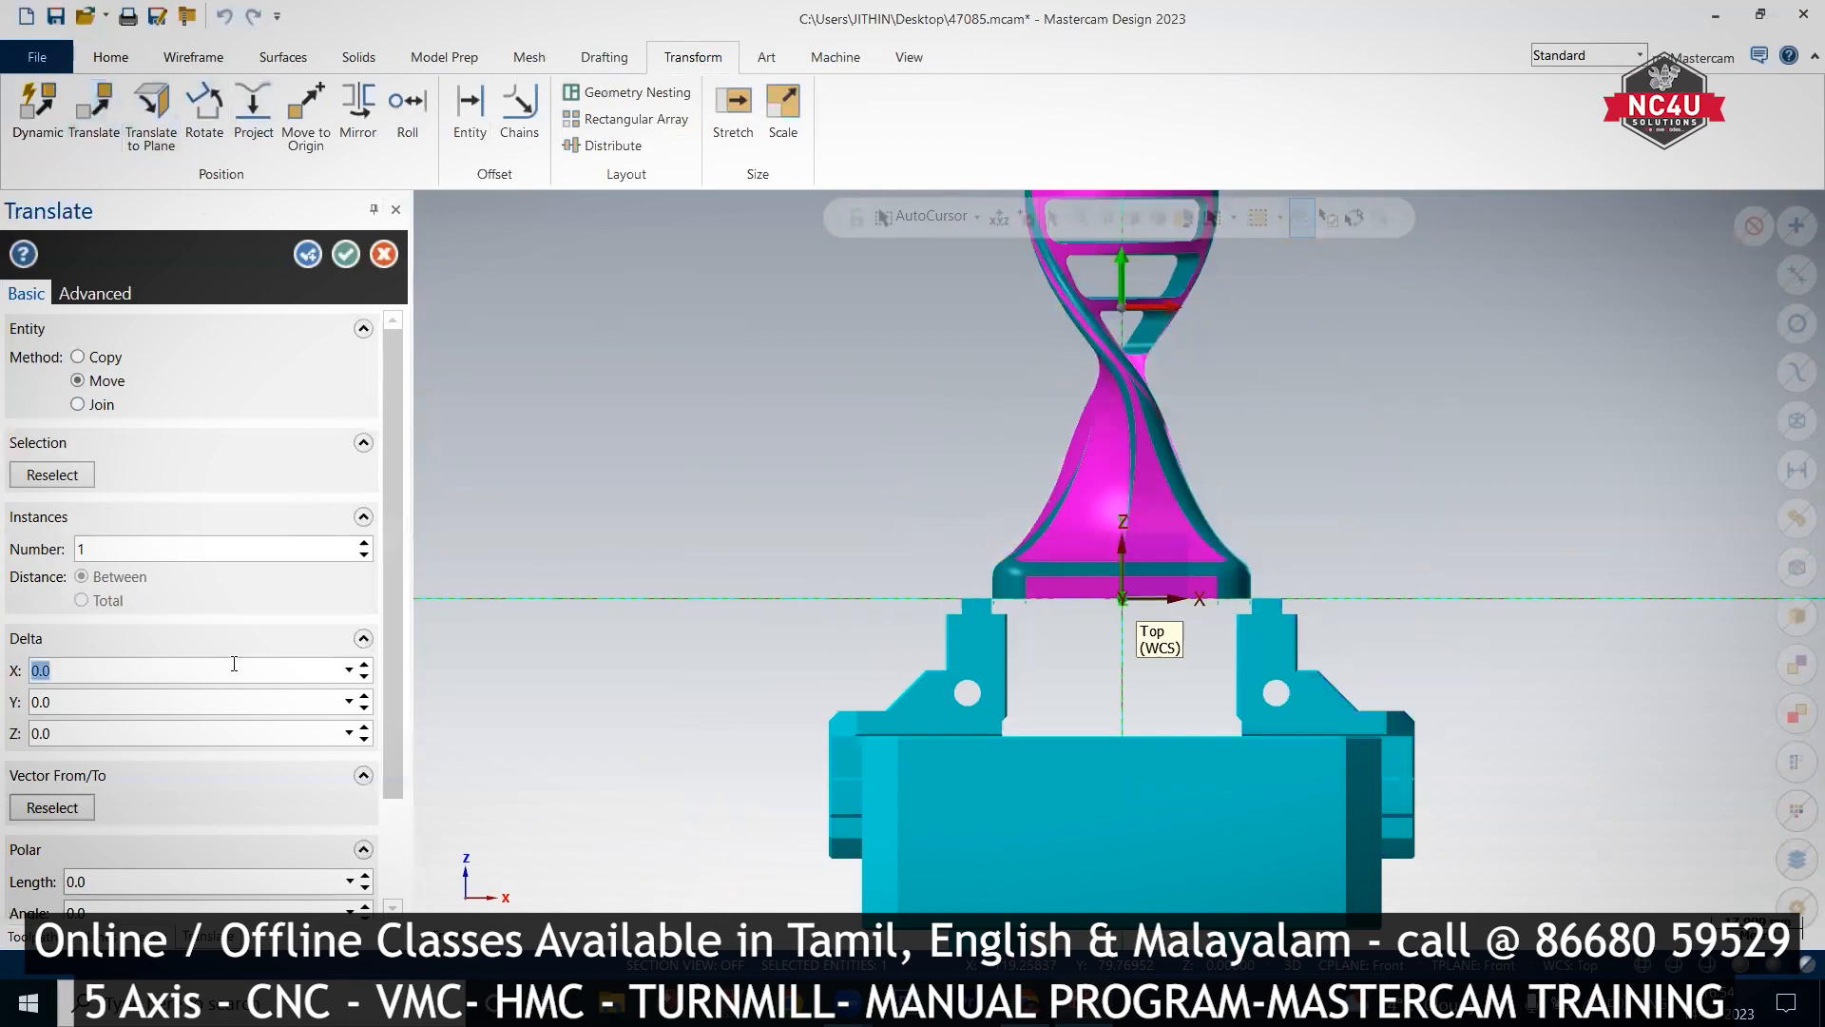
{"action": "scroll", "coordinate": [352, 702], "scroll_direction": "down", "scroll_amount": 3}
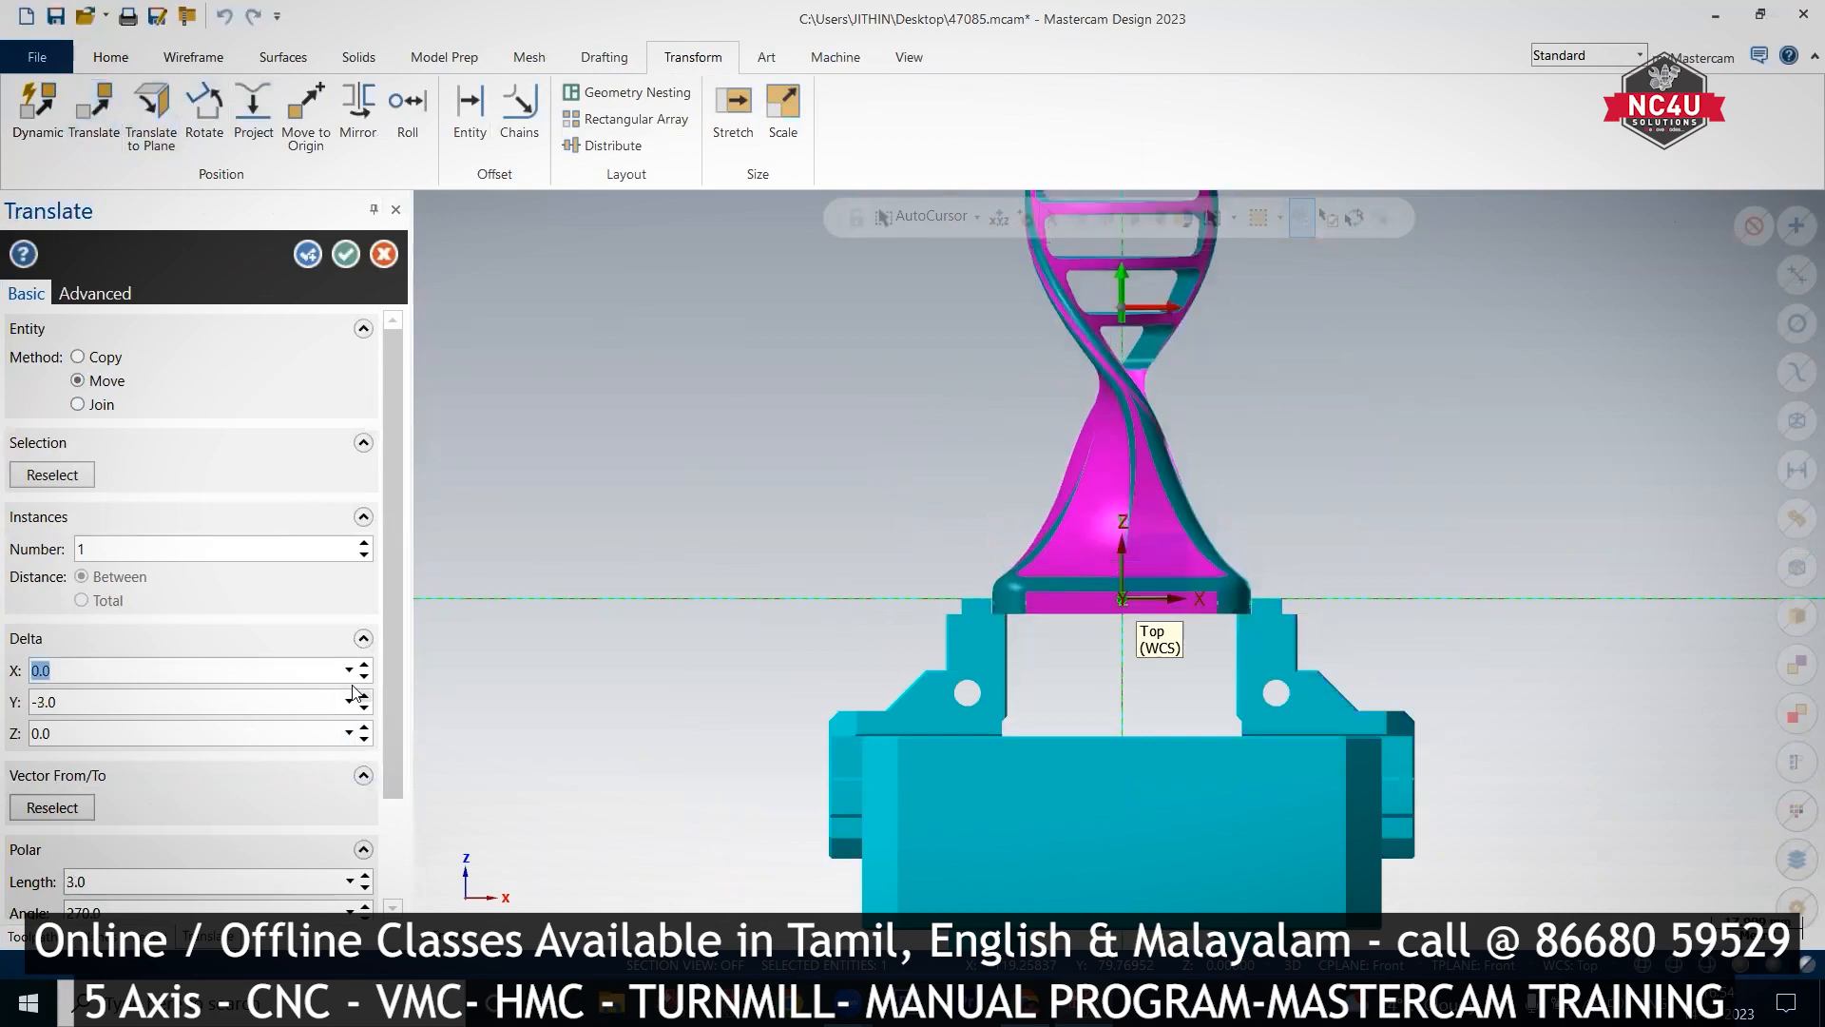
{"action": "left_click", "coordinate": [347, 255]}
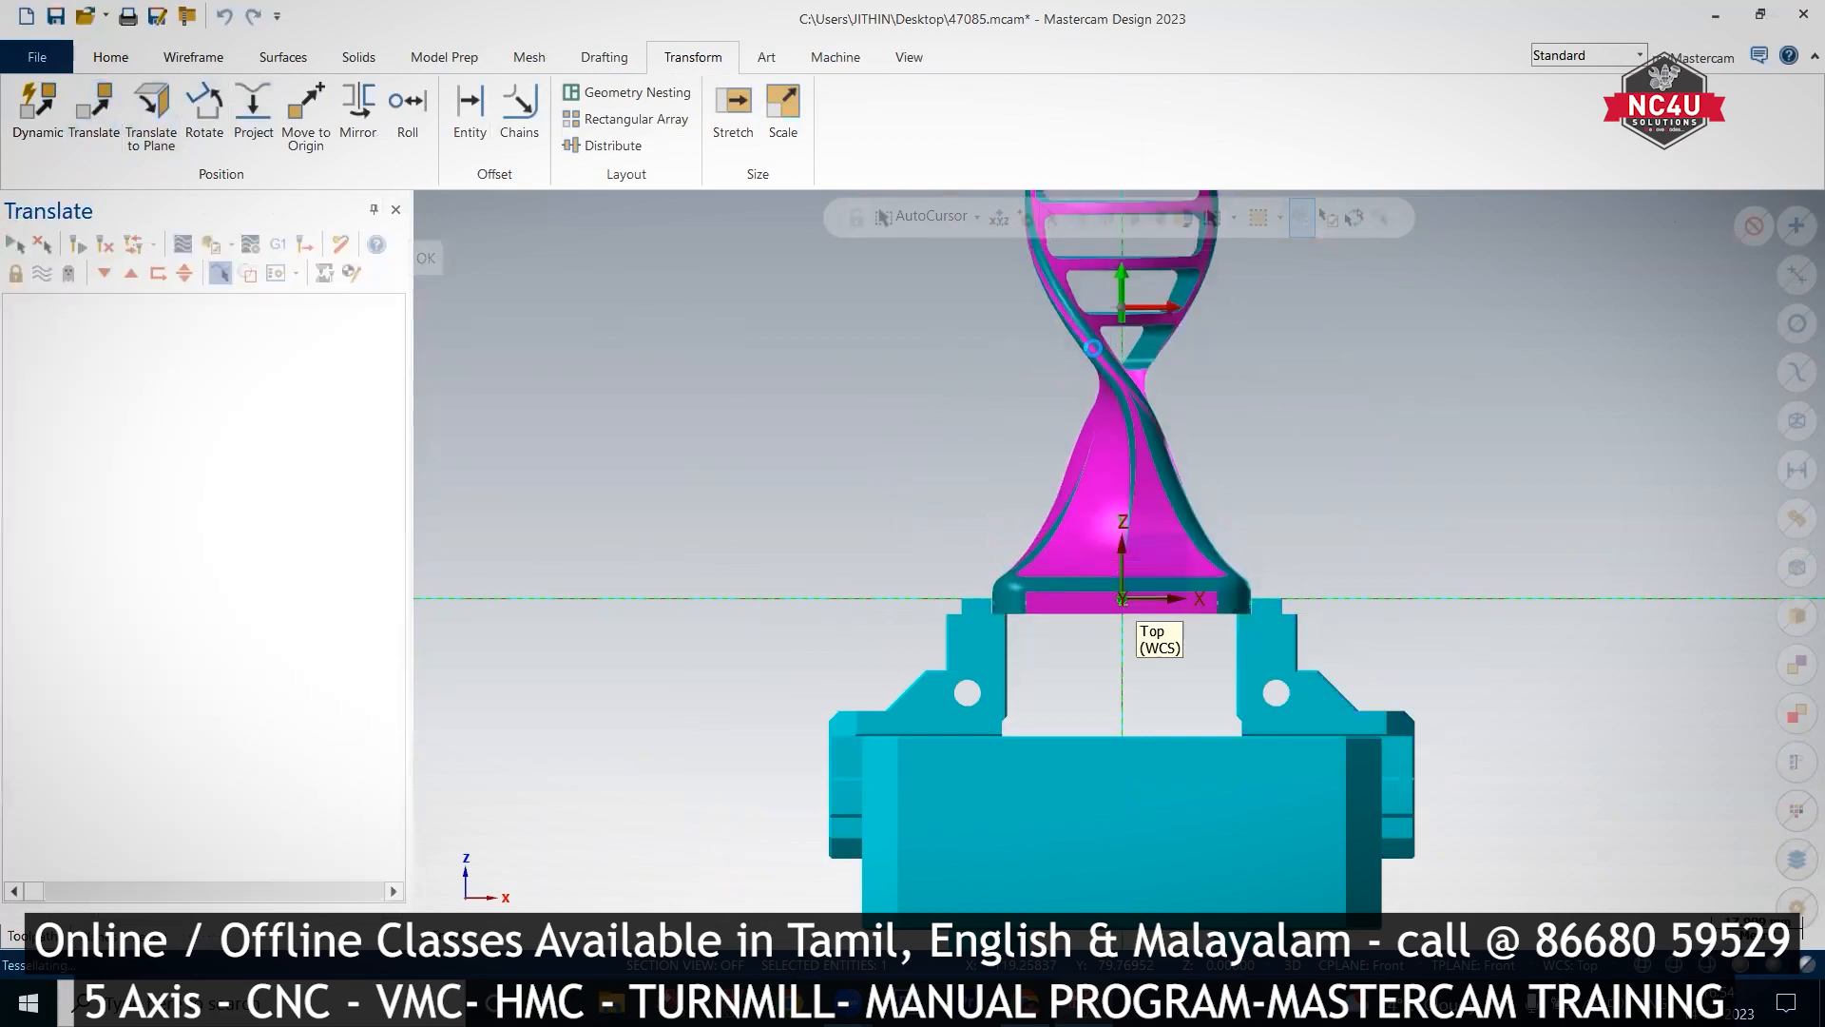
Step: Switch to the isometric view, clear the transform result colors and check how the DNA part sits between the vise jaws
{"action": "right_click", "coordinate": [1421, 344]}
{"action": "left_click", "coordinate": [1521, 535]}
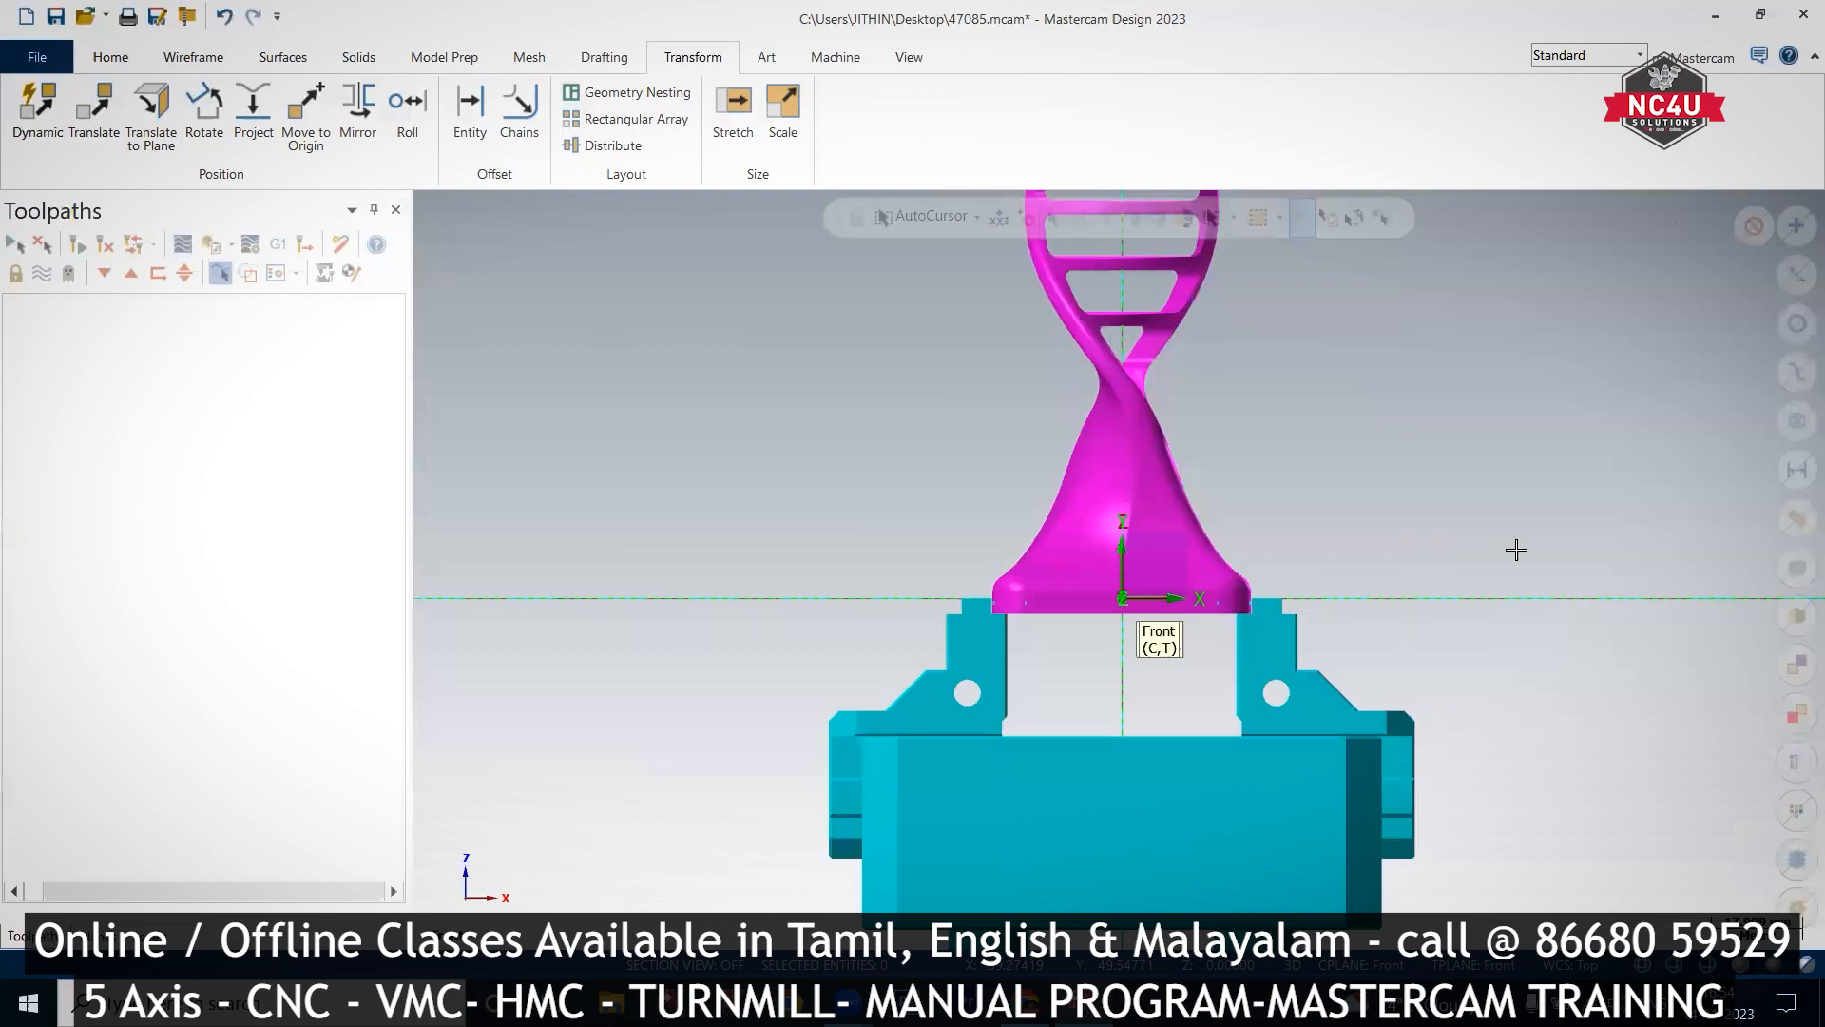
{"action": "scroll", "coordinate": [1267, 646], "scroll_direction": "down", "scroll_amount": 4}
{"action": "right_click", "coordinate": [812, 410]}
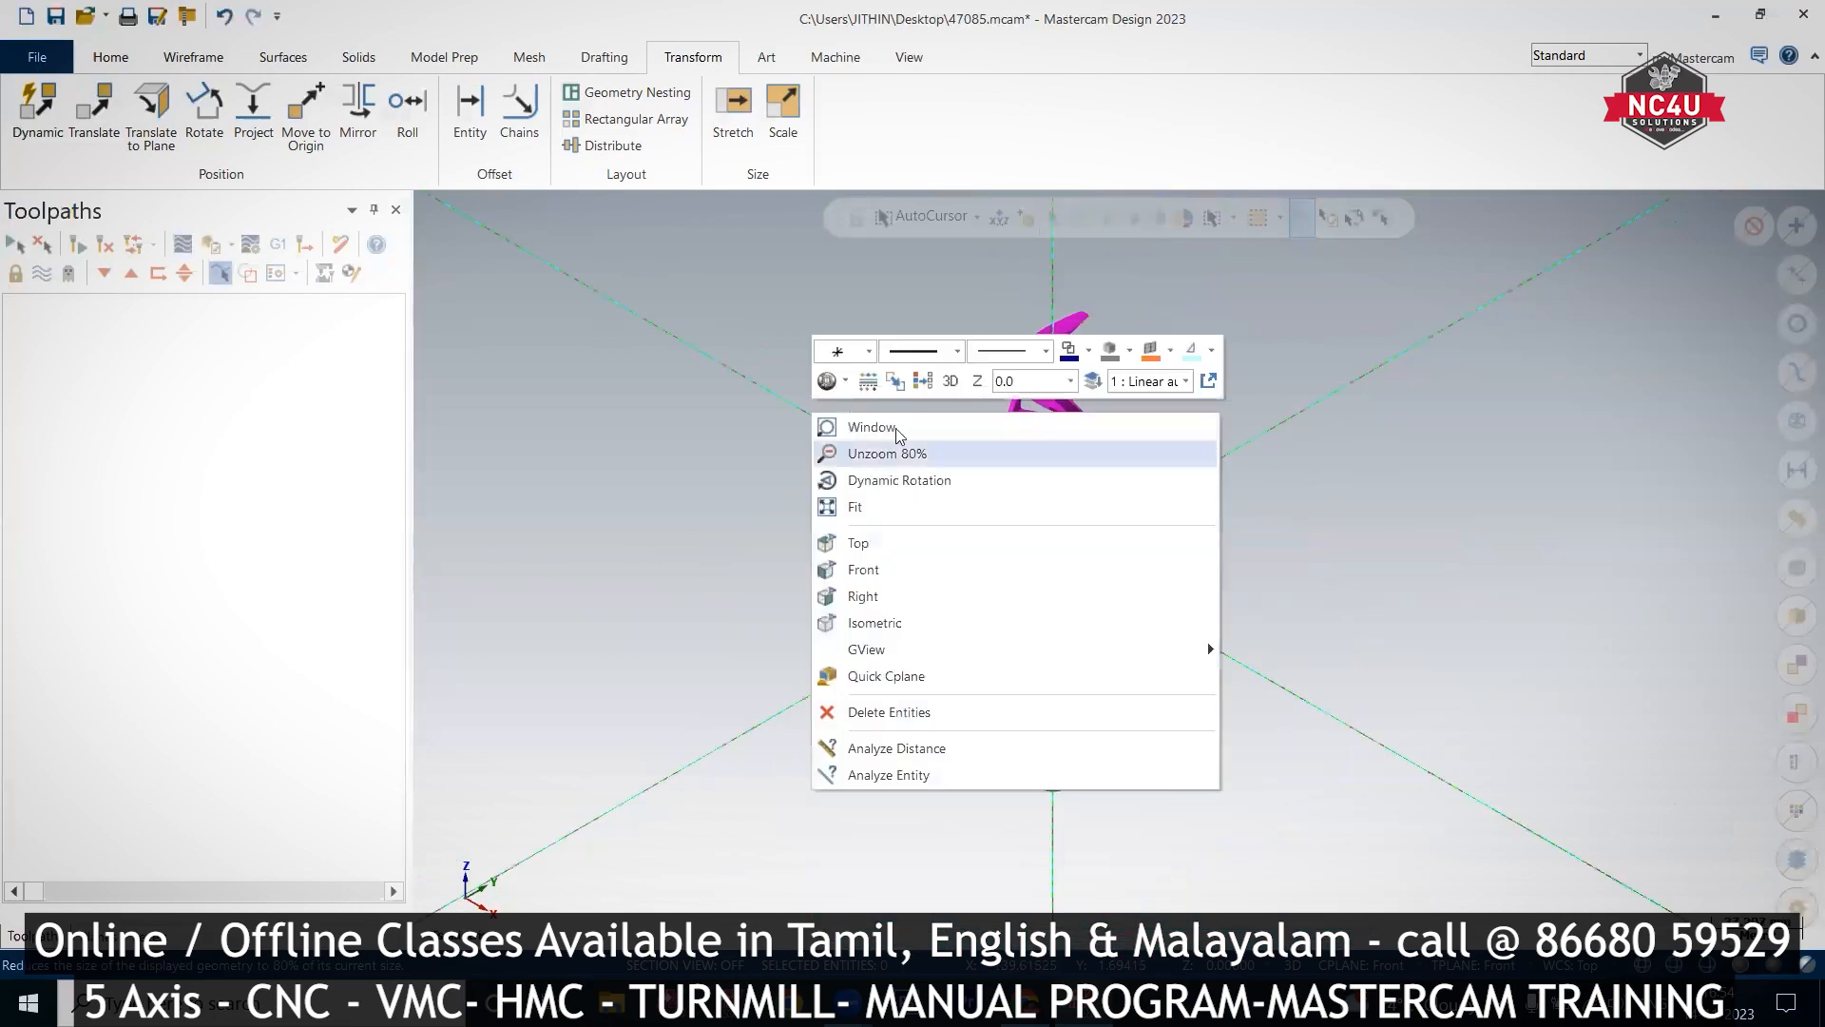
{"action": "left_click", "coordinate": [928, 385]}
{"action": "scroll", "coordinate": [876, 416], "scroll_direction": "up", "scroll_amount": 3}
{"action": "scroll", "coordinate": [898, 407], "scroll_direction": "down", "scroll_amount": 1}
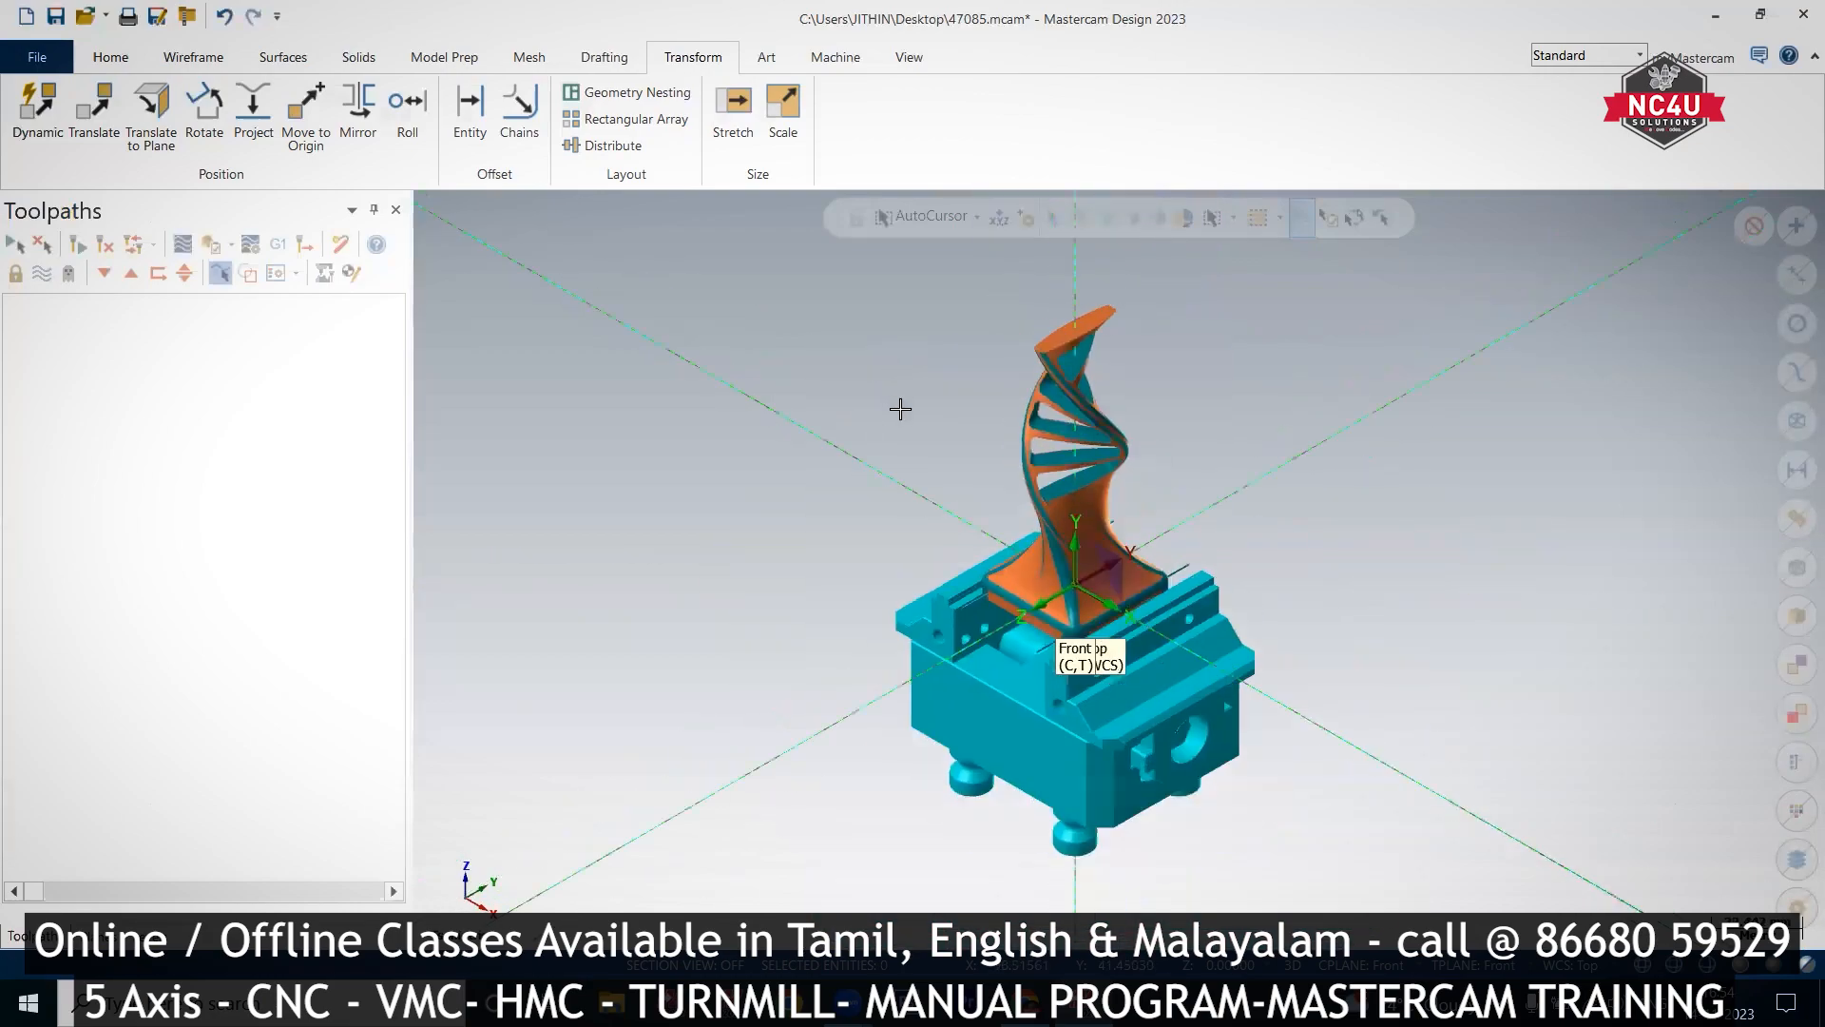
{"action": "scroll", "coordinate": [1417, 664], "scroll_direction": "up", "scroll_amount": 1}
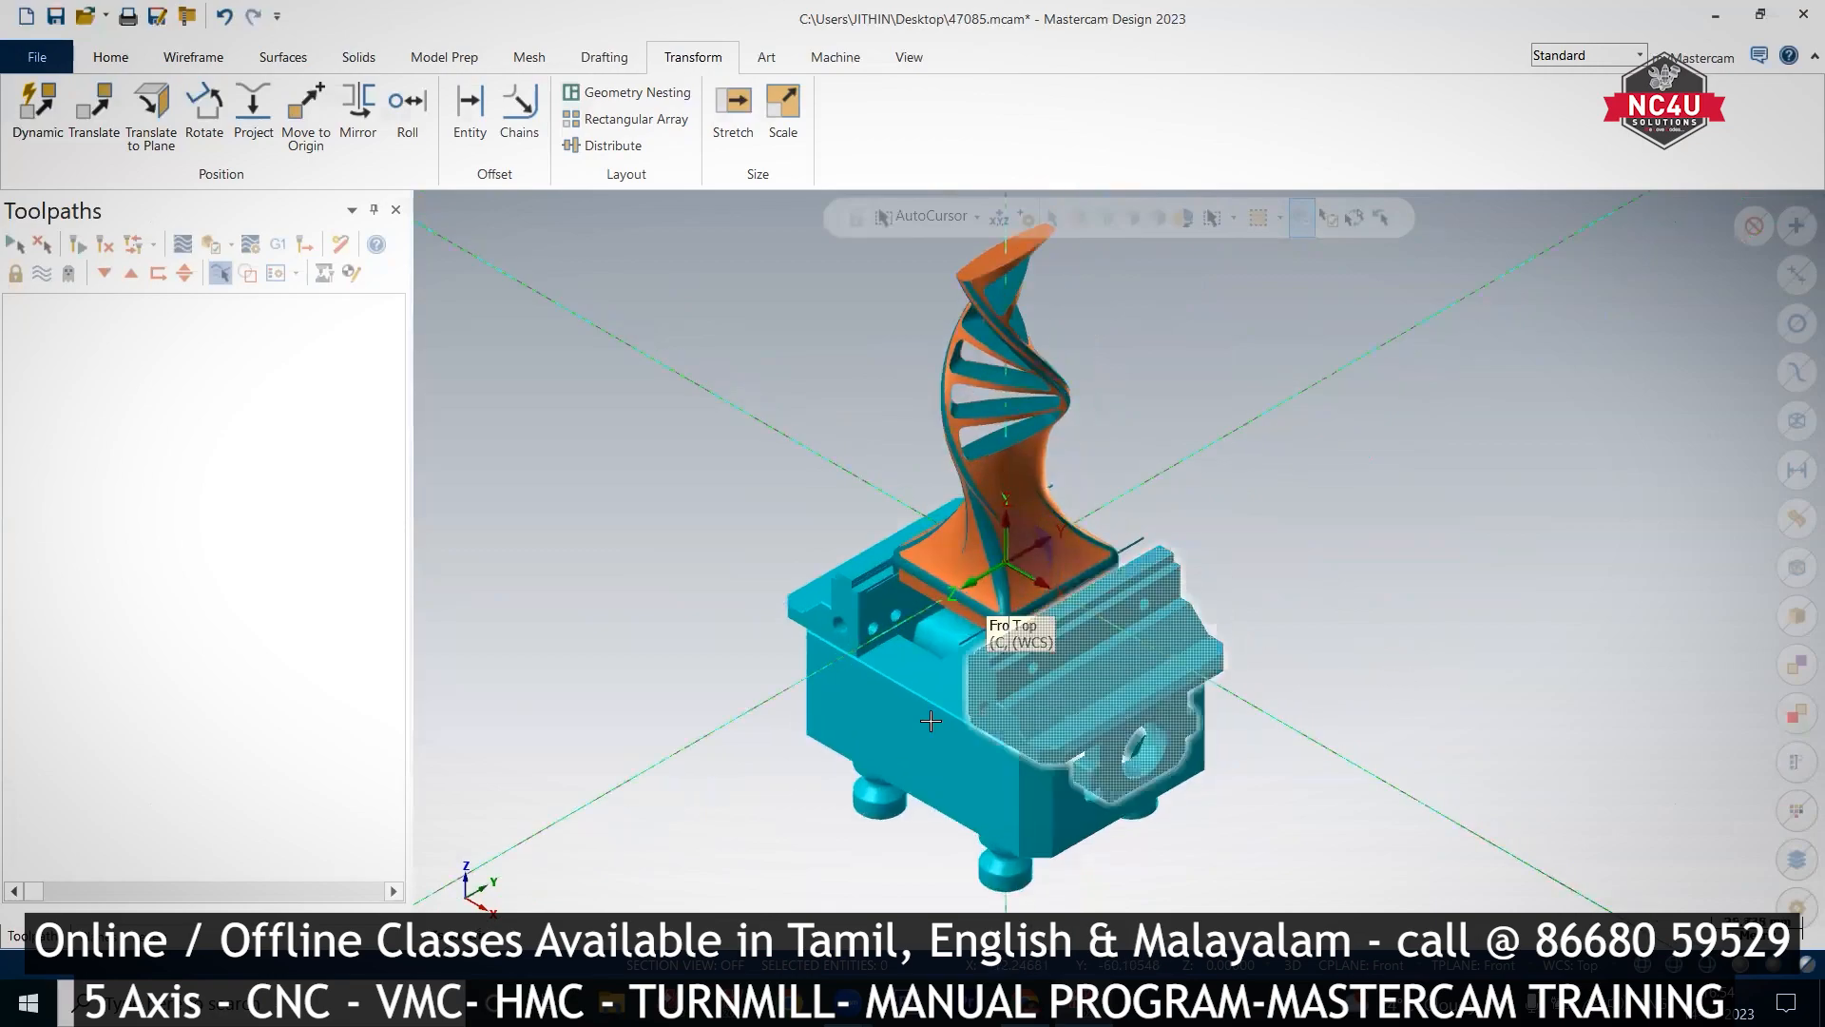
{"action": "middle_click_drag", "start_coordinate": [807, 639], "coordinate": [1096, 477]}
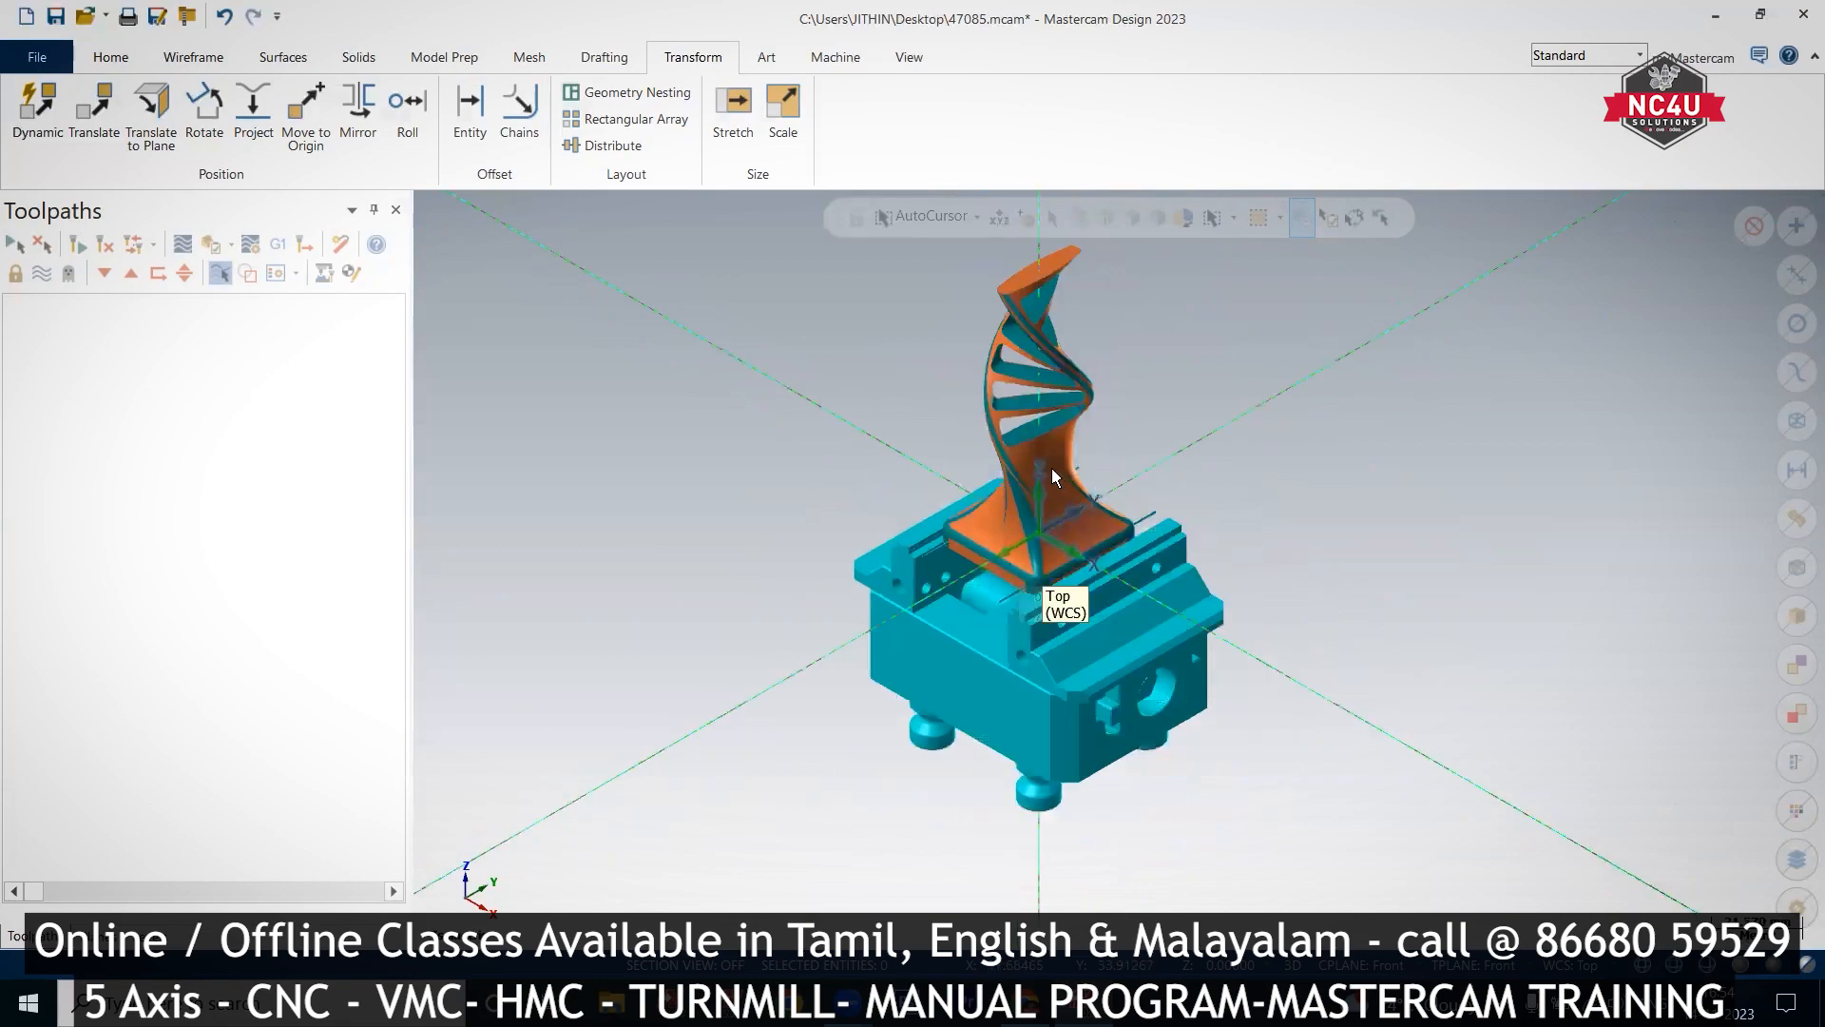
Step: Recolor the DNA solid with magenta from the default colors to set it apart from the vise
{"action": "left_click", "coordinate": [1112, 425]}
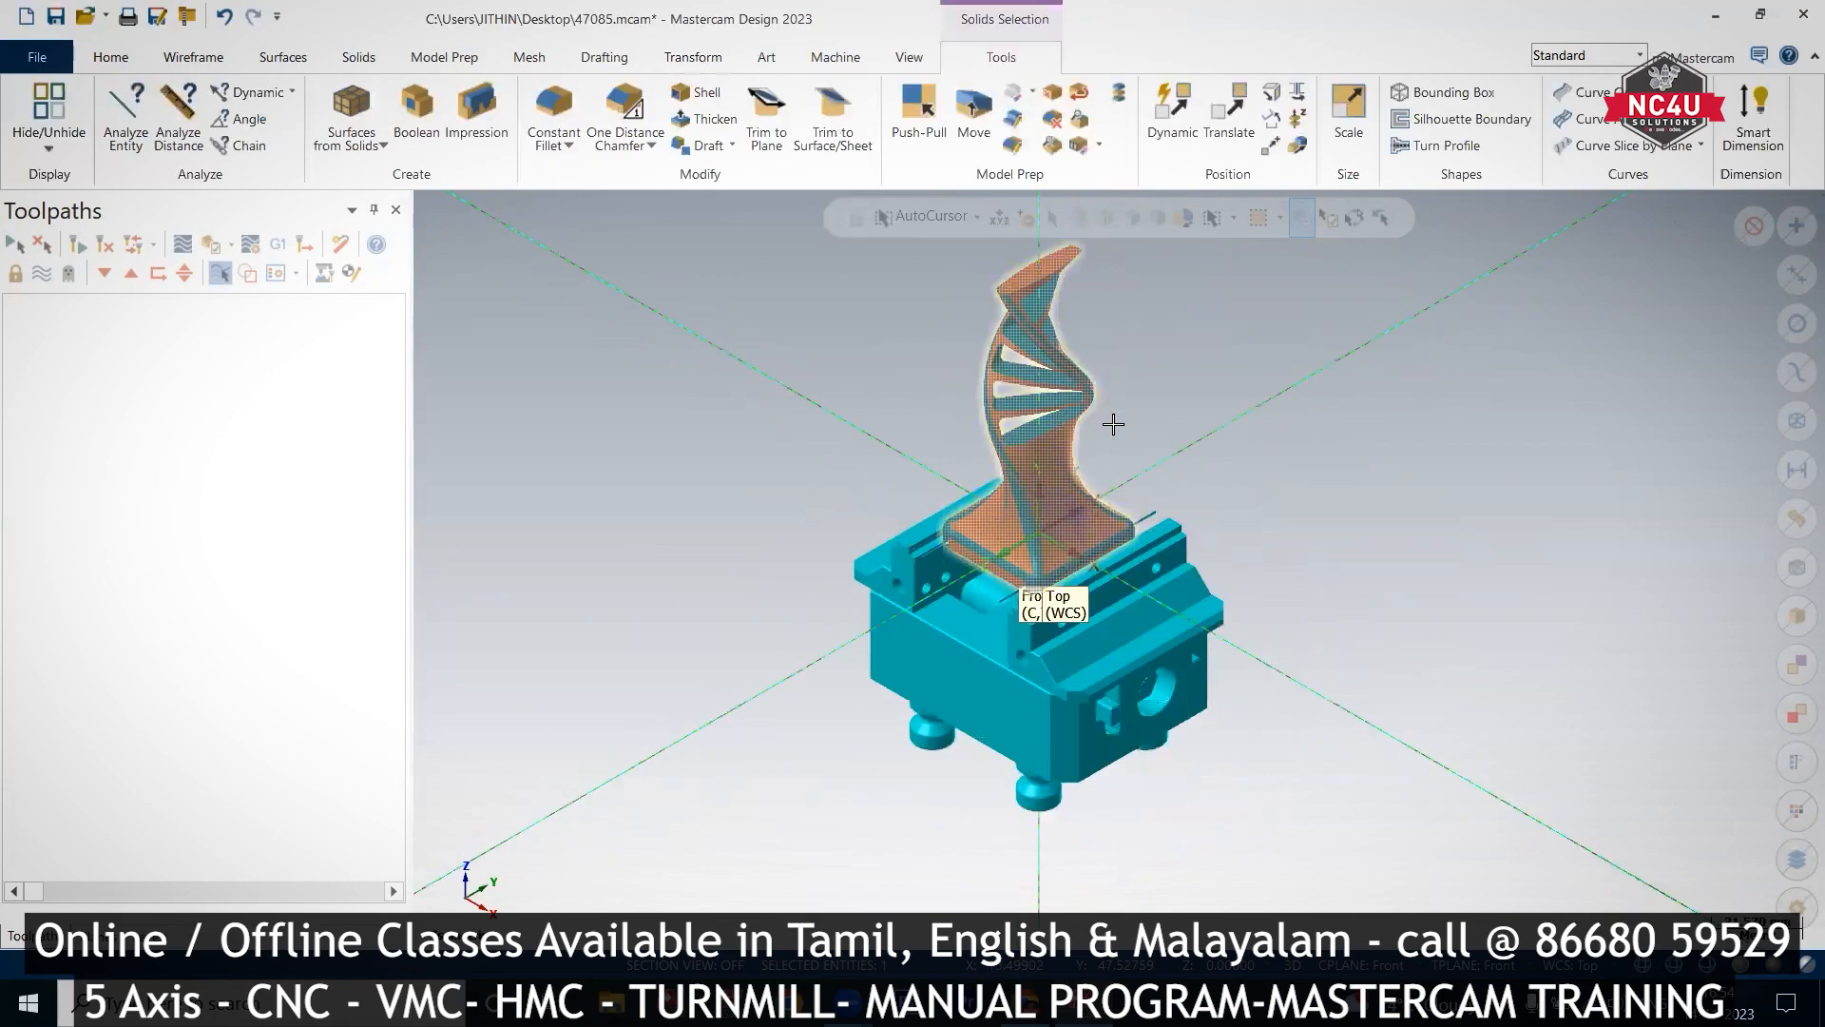
{"action": "right_click", "coordinate": [1288, 359]}
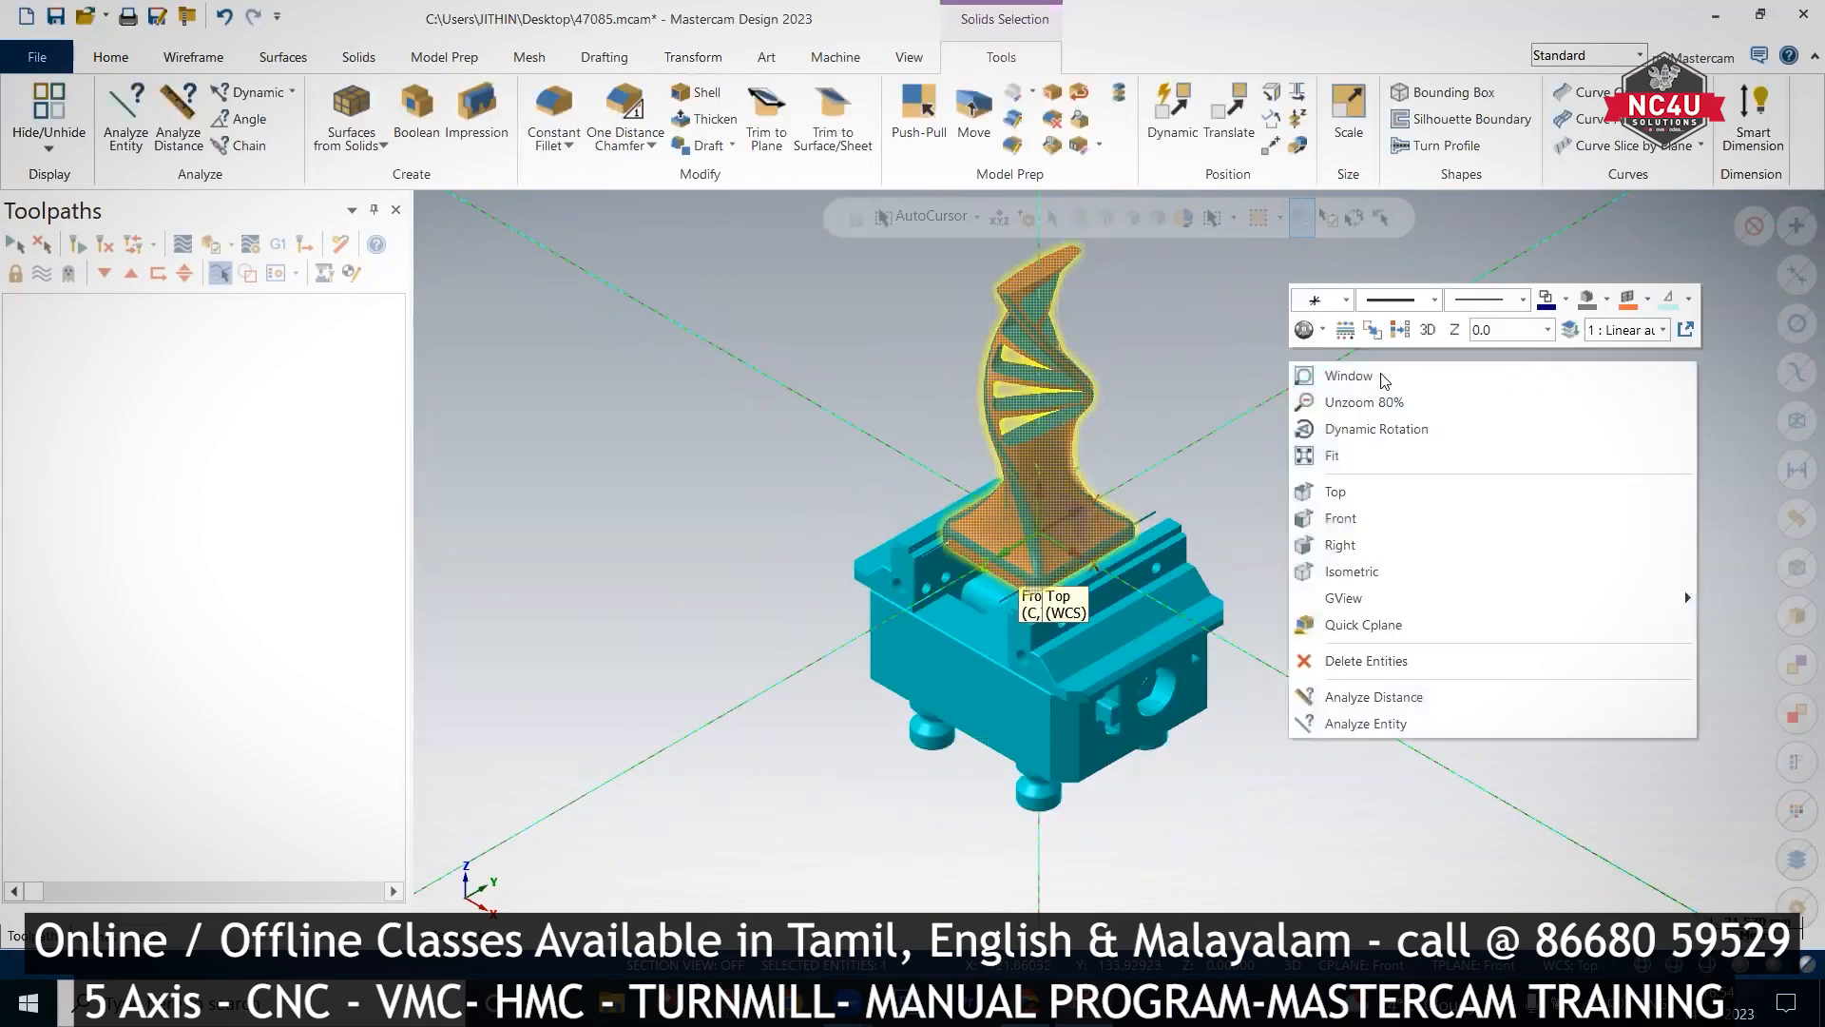
{"action": "left_click", "coordinate": [1564, 300]}
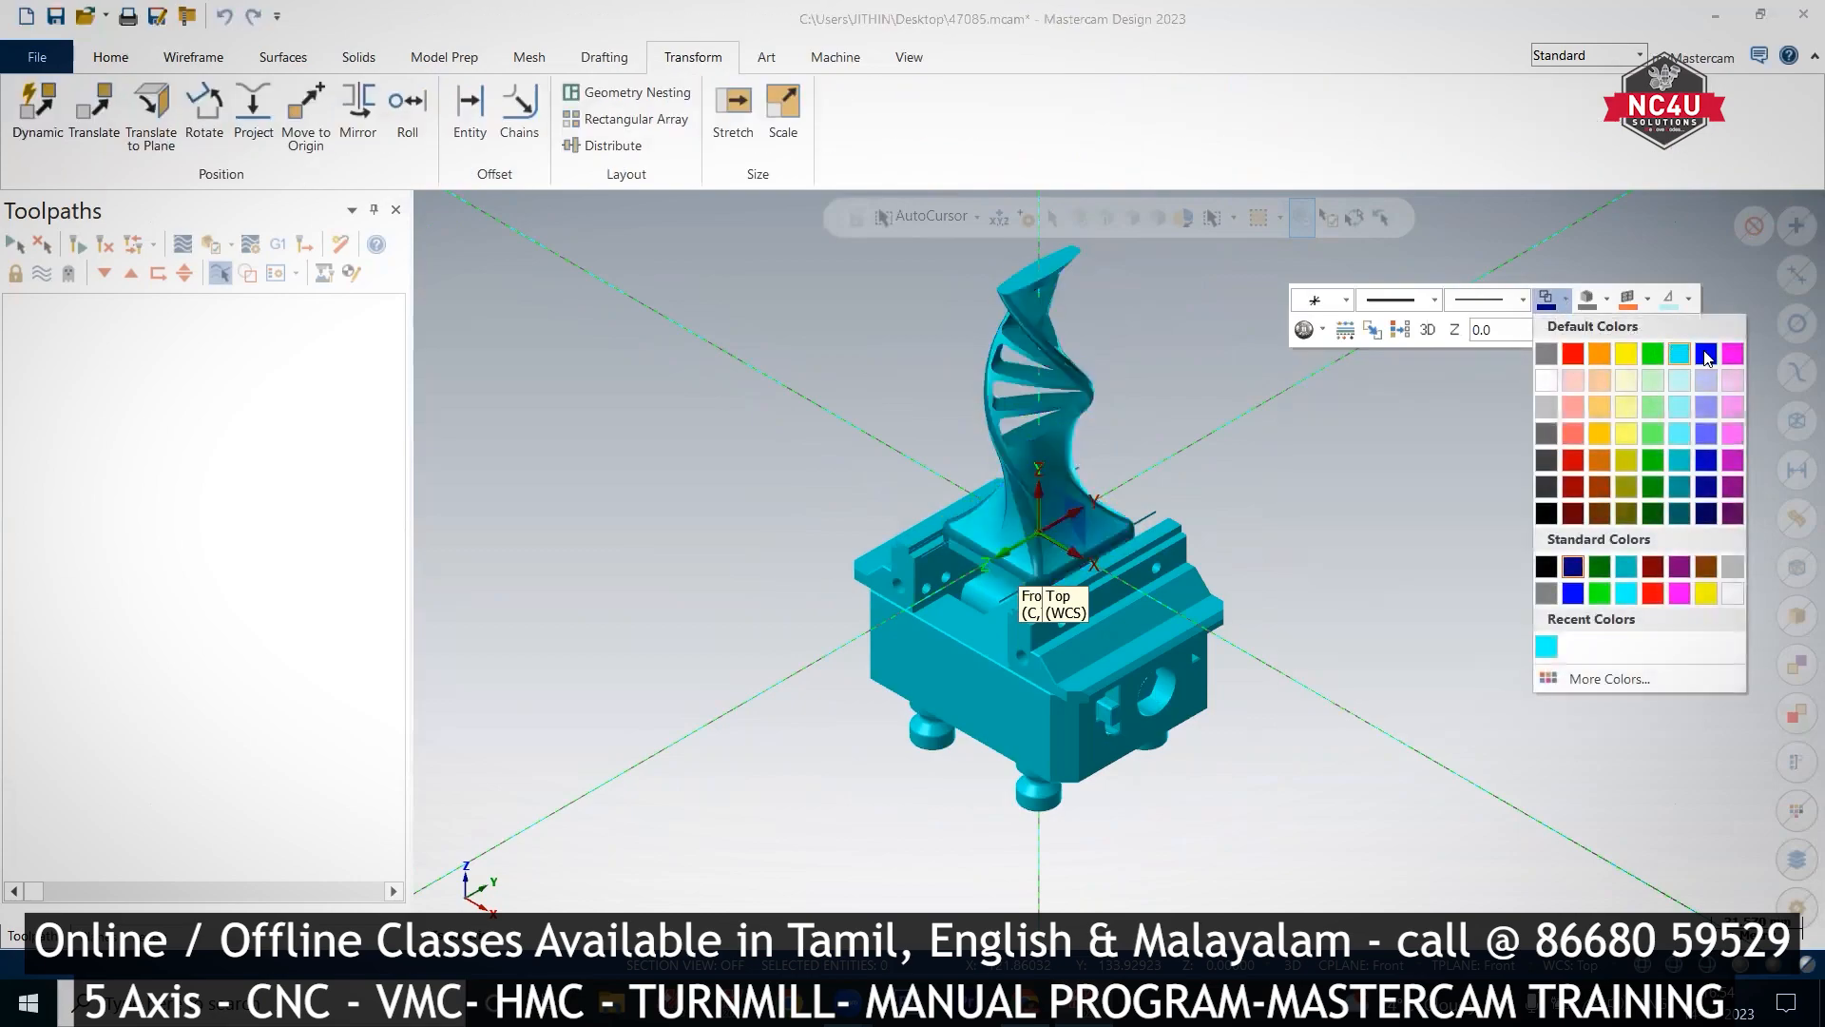
{"action": "left_click", "coordinate": [1732, 354]}
{"action": "scroll", "coordinate": [1036, 420], "scroll_direction": "up", "scroll_amount": 3}
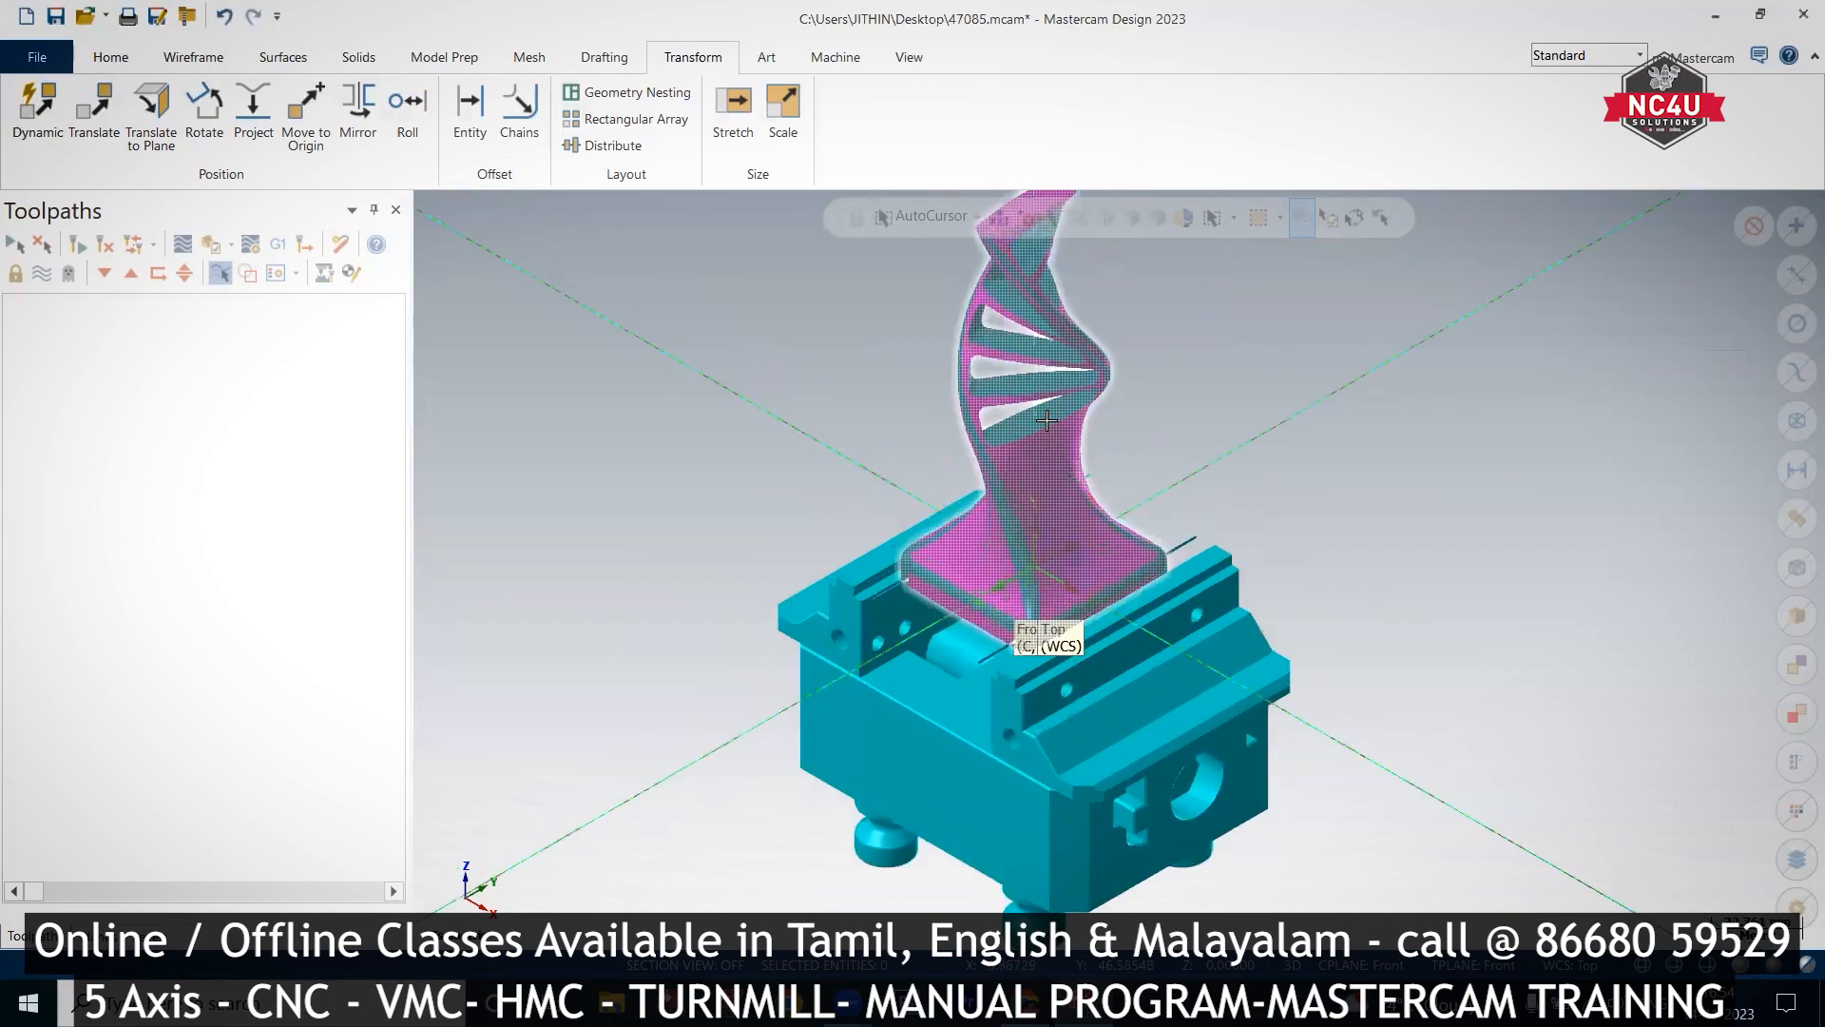
{"action": "scroll", "coordinate": [1035, 420], "scroll_direction": "down", "scroll_amount": 3}
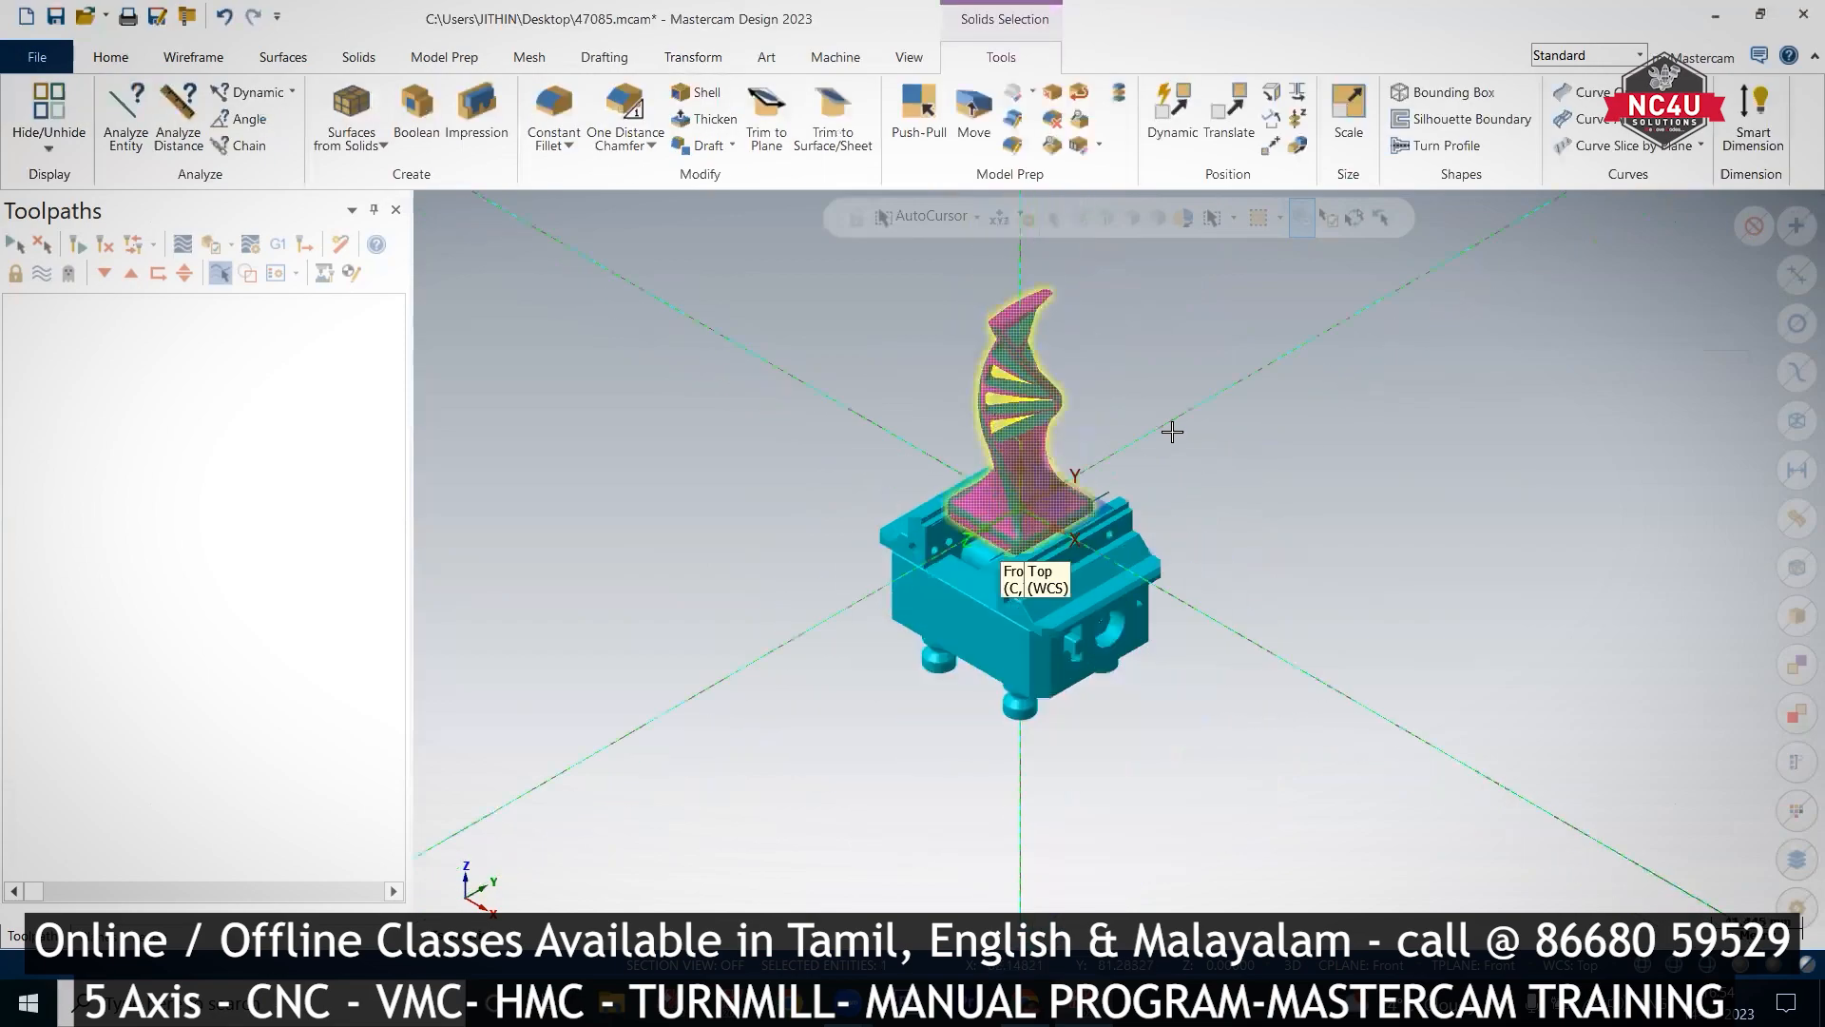
{"action": "right_click", "coordinate": [1461, 371]}
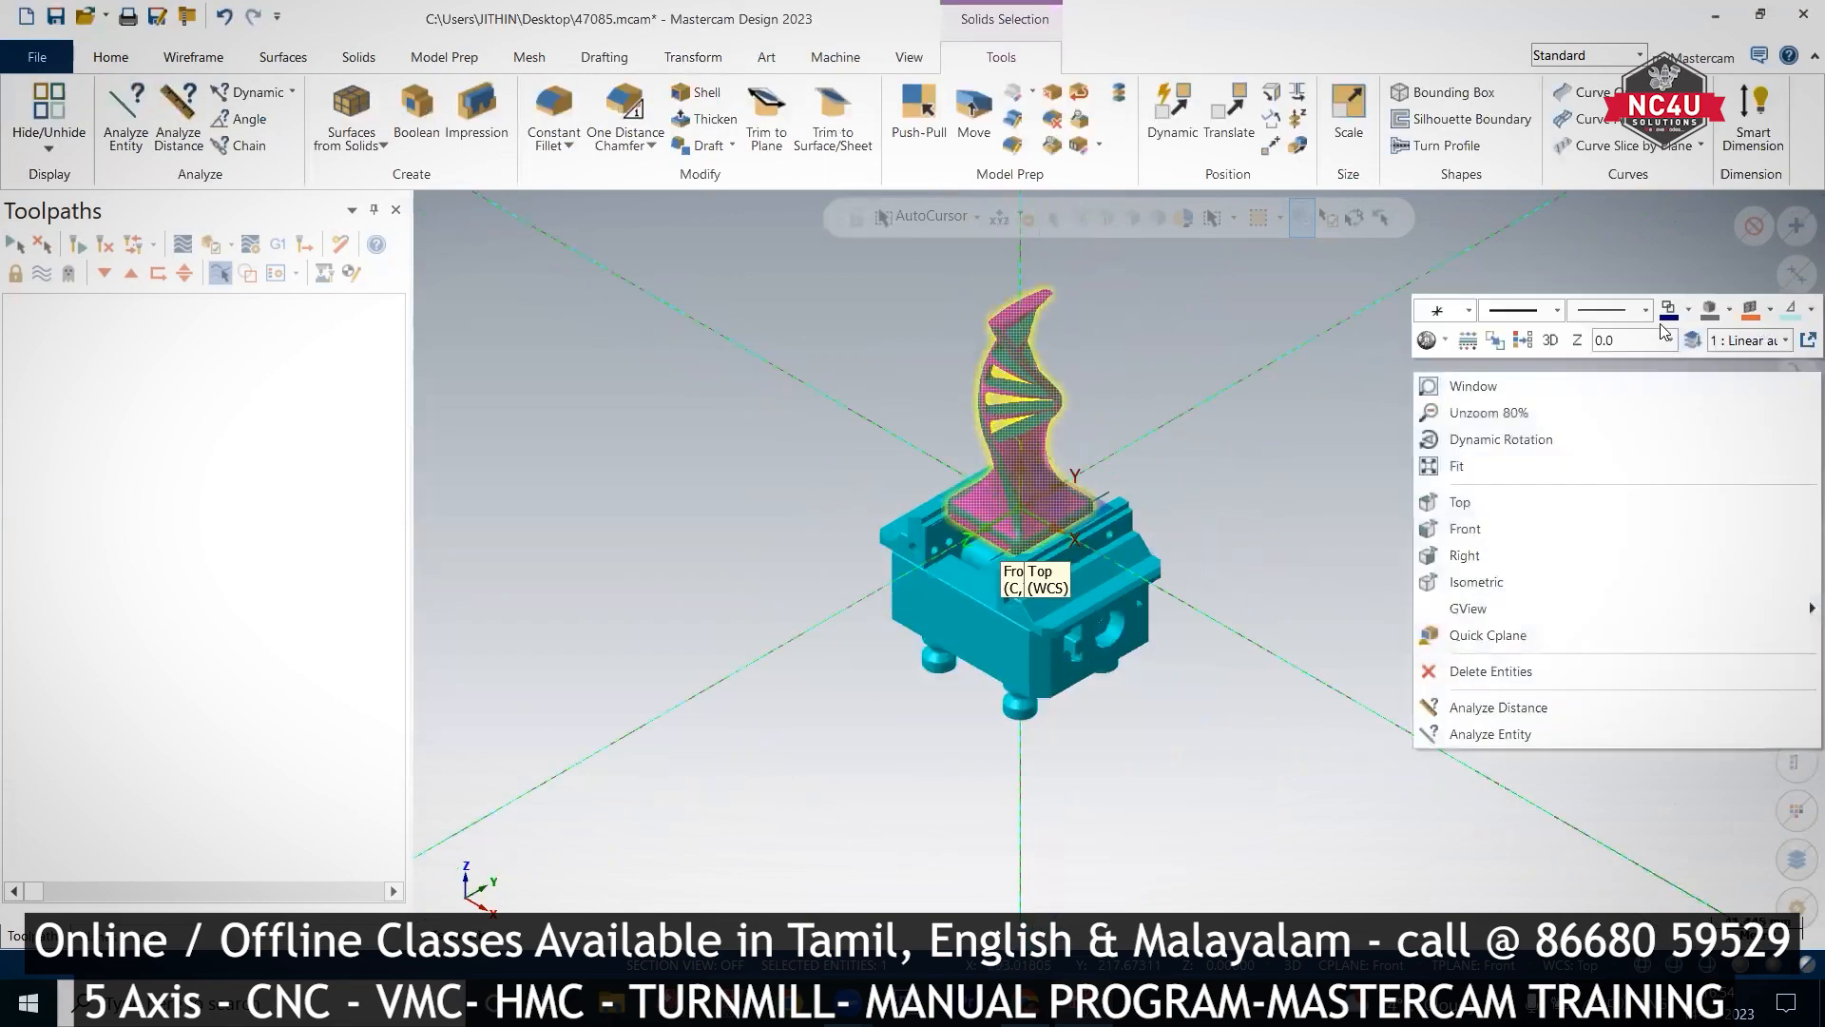
{"action": "left_click", "coordinate": [1692, 308]}
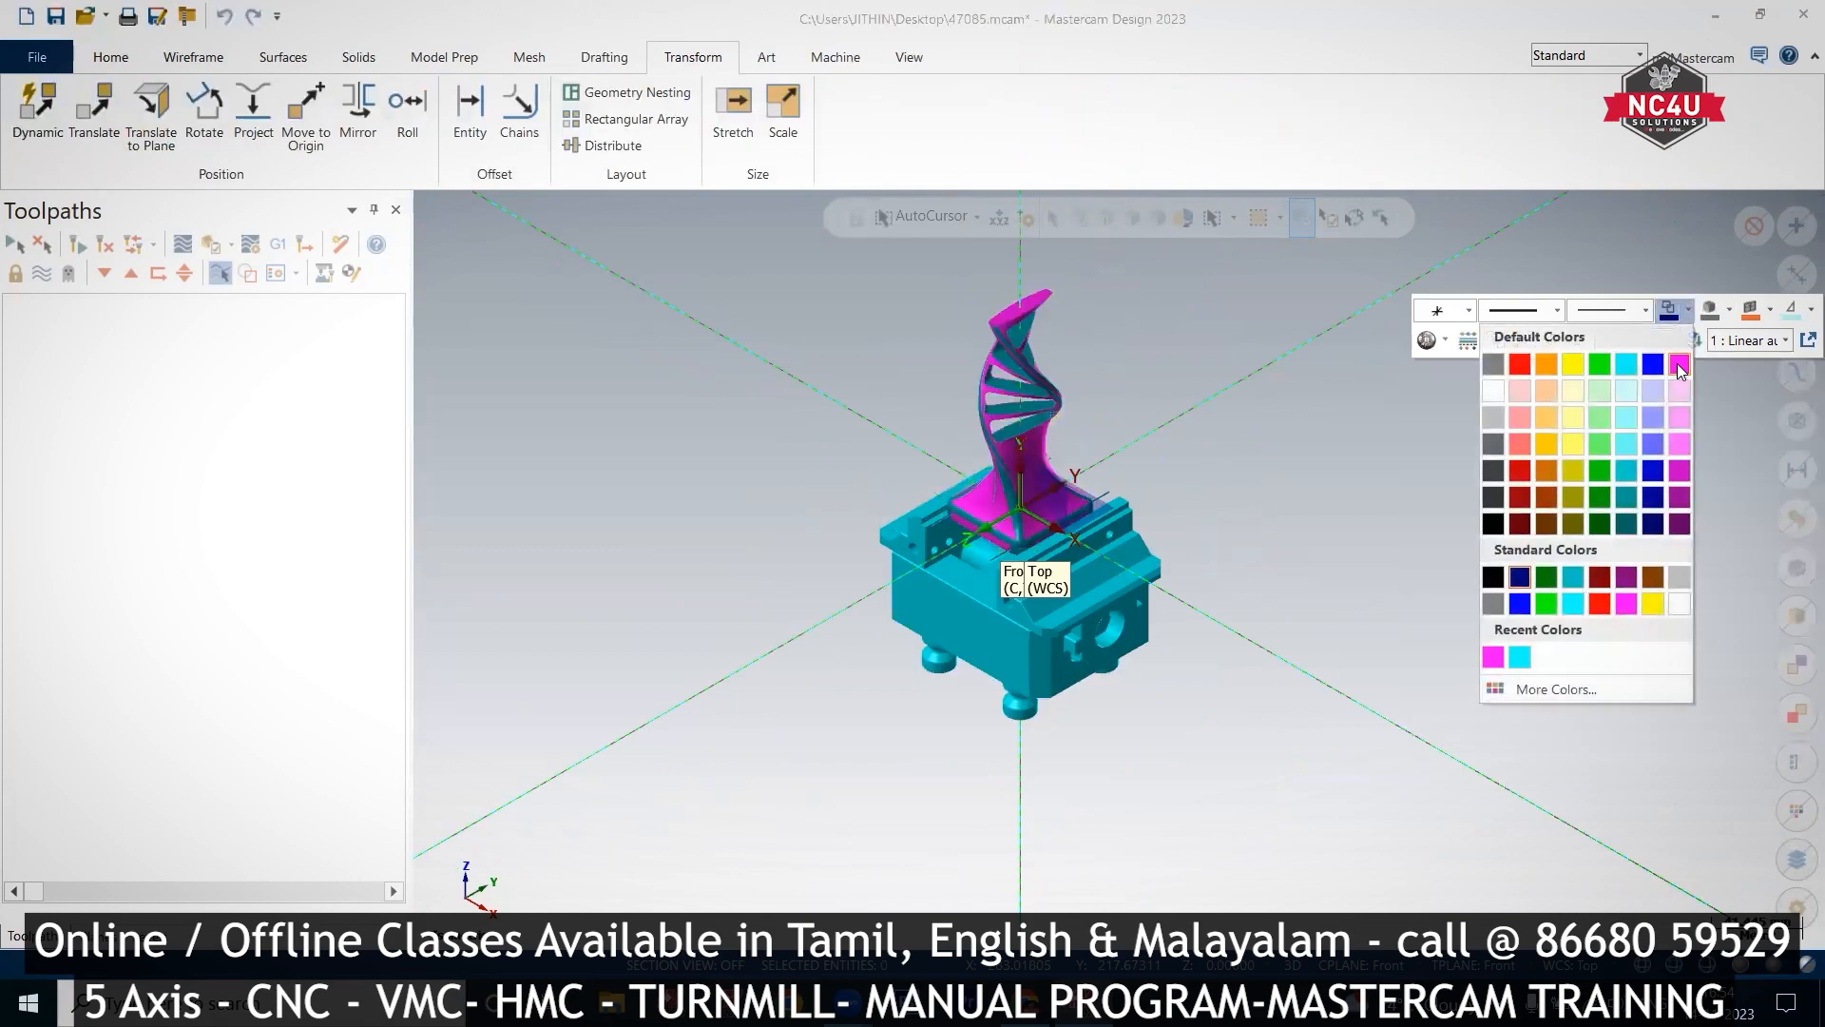
{"action": "left_click", "coordinate": [1679, 369]}
{"action": "scroll", "coordinate": [931, 563], "scroll_direction": "up", "scroll_amount": 2}
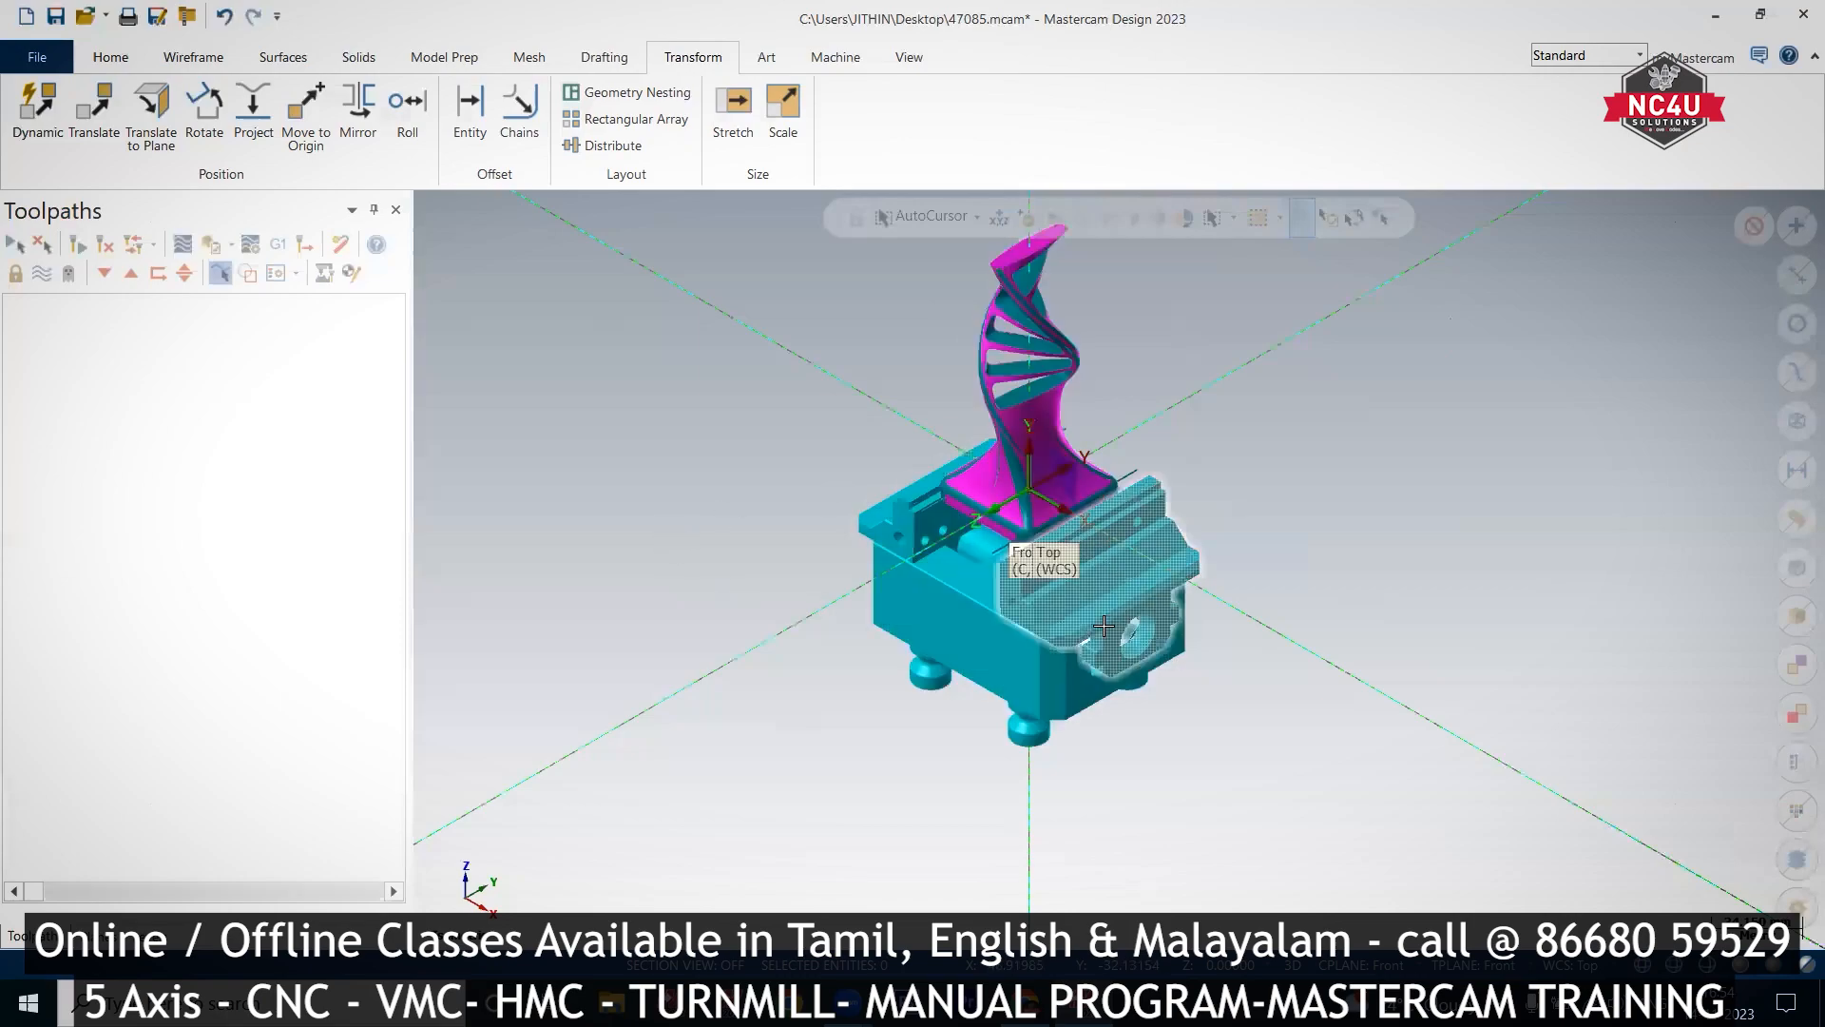
Step: Try to select the DNA part and every vise solid one by one, checking the selection from other angles
{"action": "left_click", "coordinate": [891, 565]}
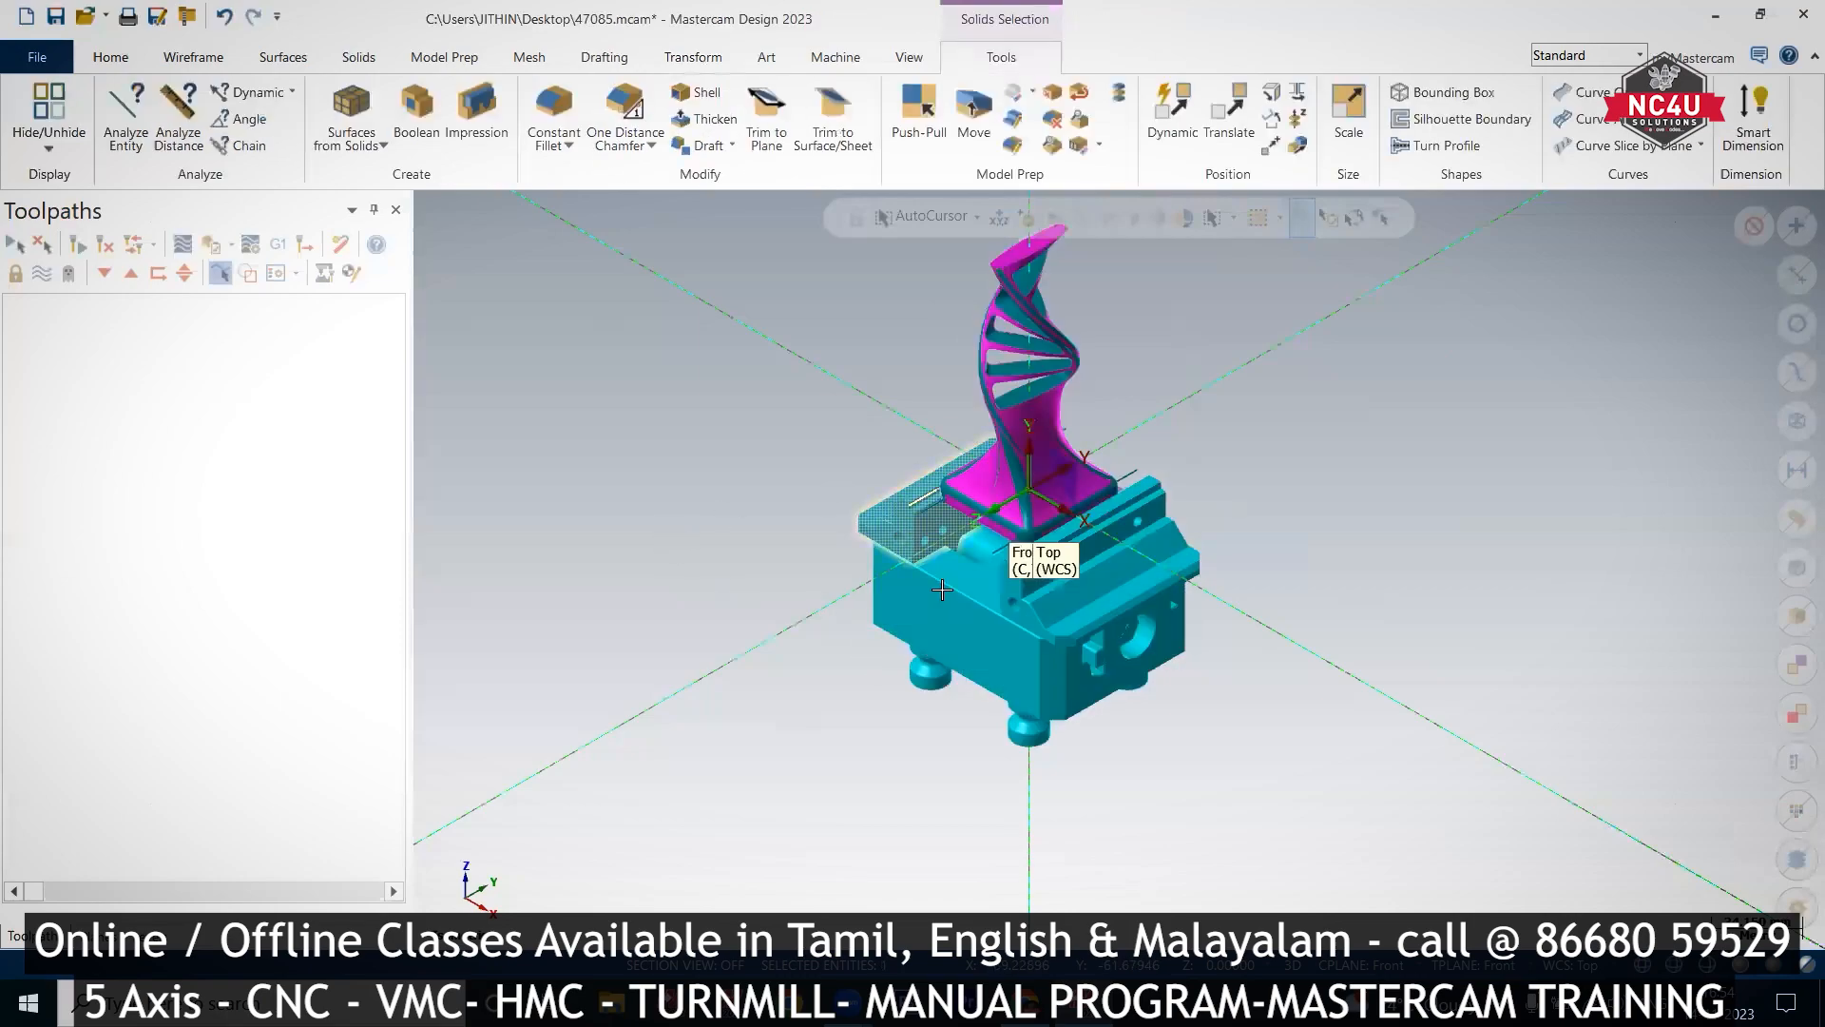
{"action": "left_click", "coordinate": [1047, 584]}
{"action": "left_click", "coordinate": [976, 545]}
{"action": "left_click", "coordinate": [994, 560]}
{"action": "left_click", "coordinate": [935, 671]}
{"action": "middle_click_drag", "start_coordinate": [1373, 700], "coordinate": [1295, 705]}
{"action": "left_click", "coordinate": [1218, 720]}
{"action": "left_click", "coordinate": [1245, 711]}
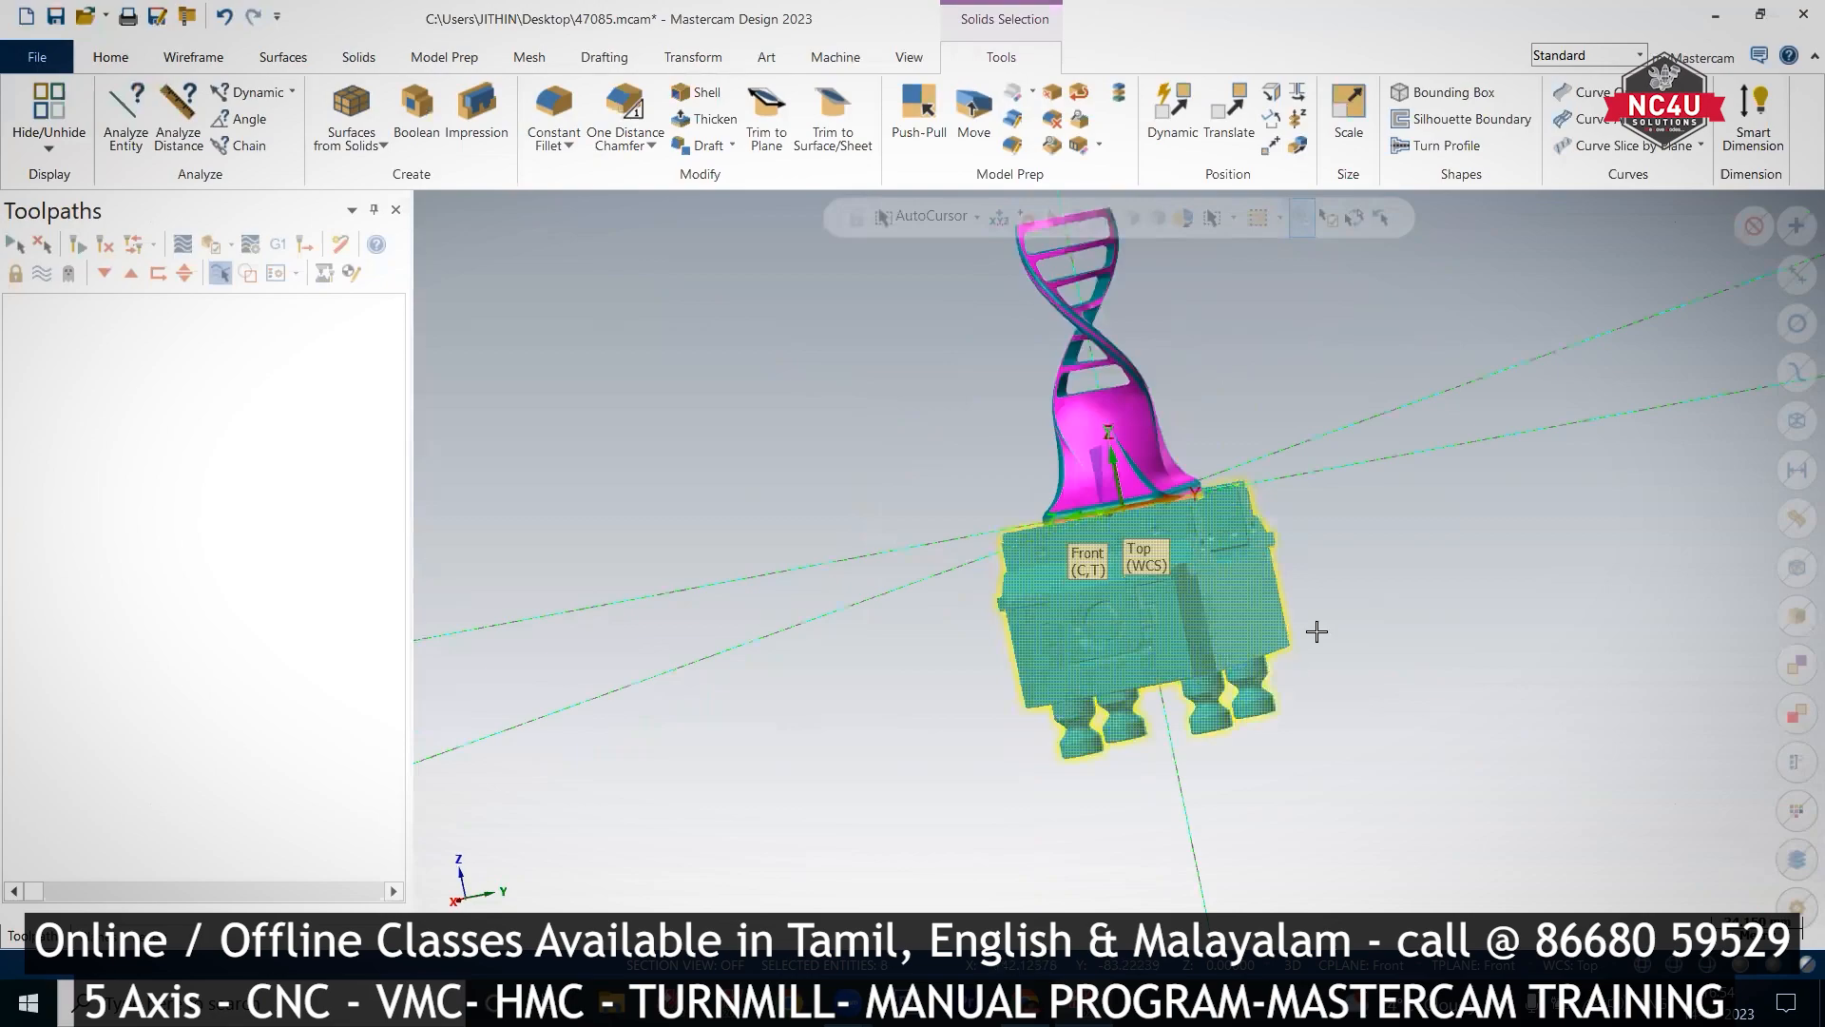
{"action": "right_click", "coordinate": [1390, 544]}
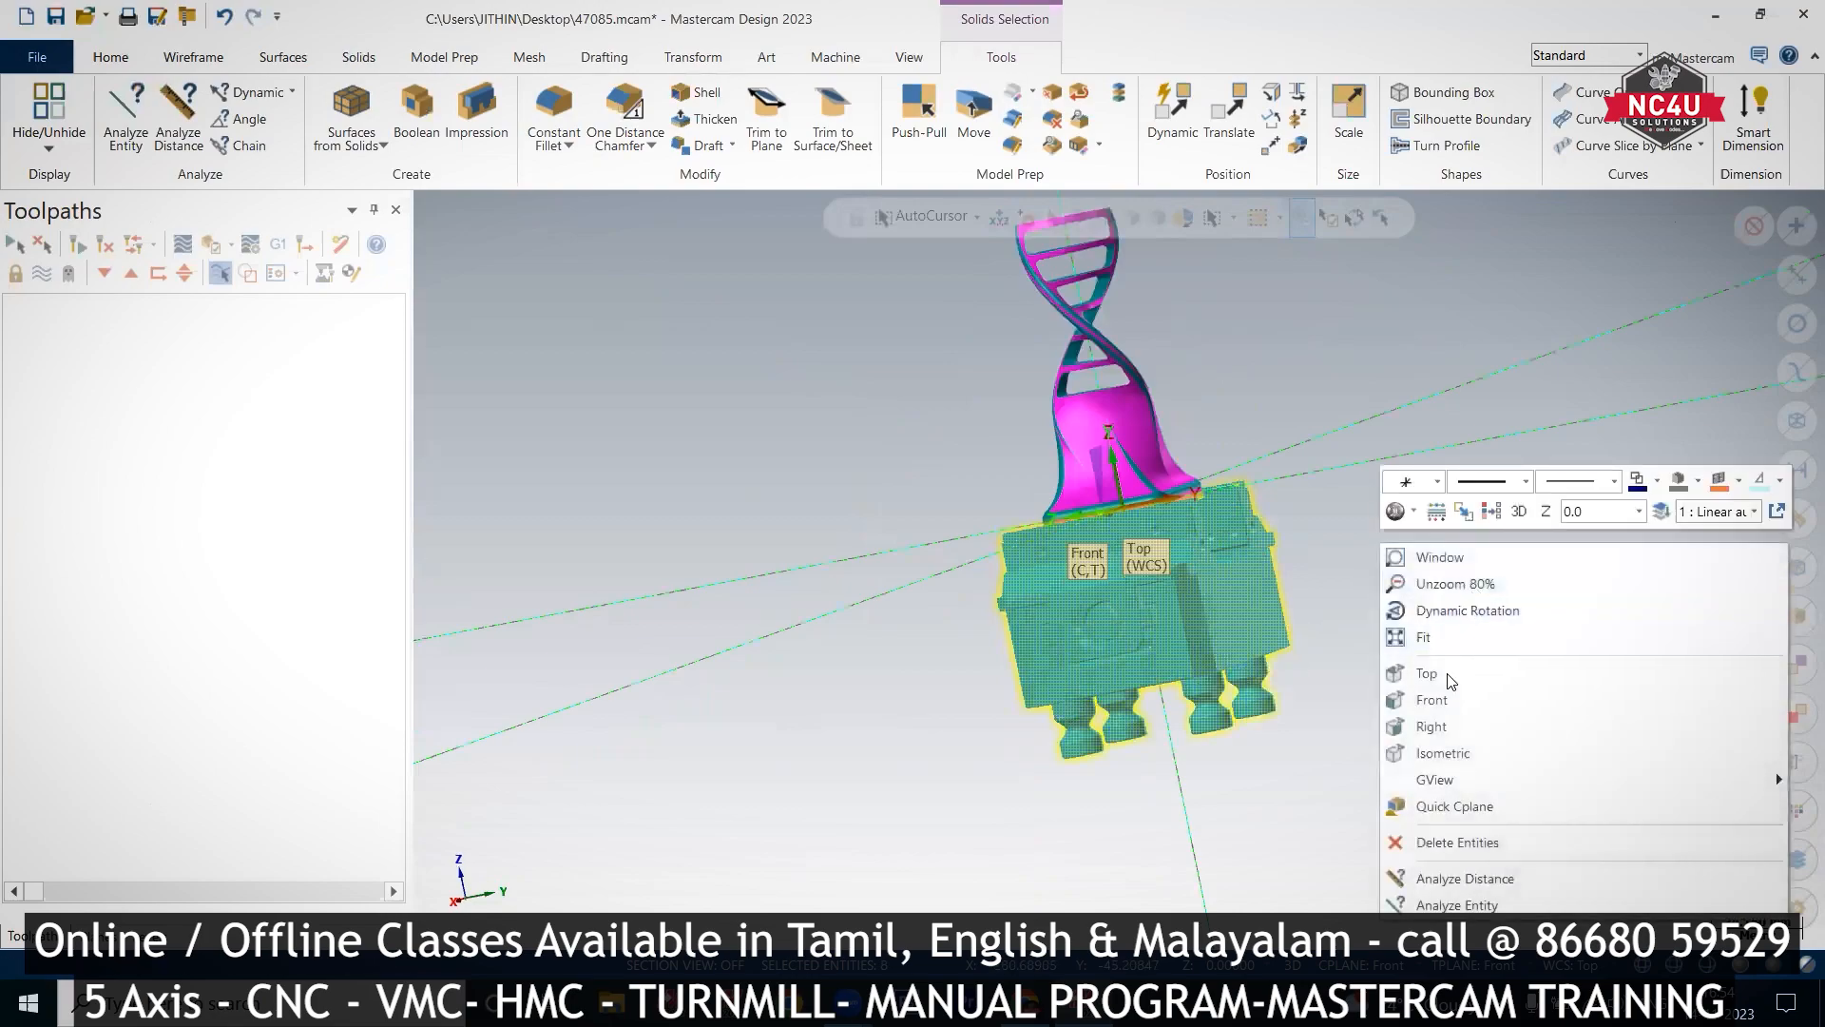
{"action": "left_click", "coordinate": [1441, 753]}
{"action": "left_click", "coordinate": [1013, 458]}
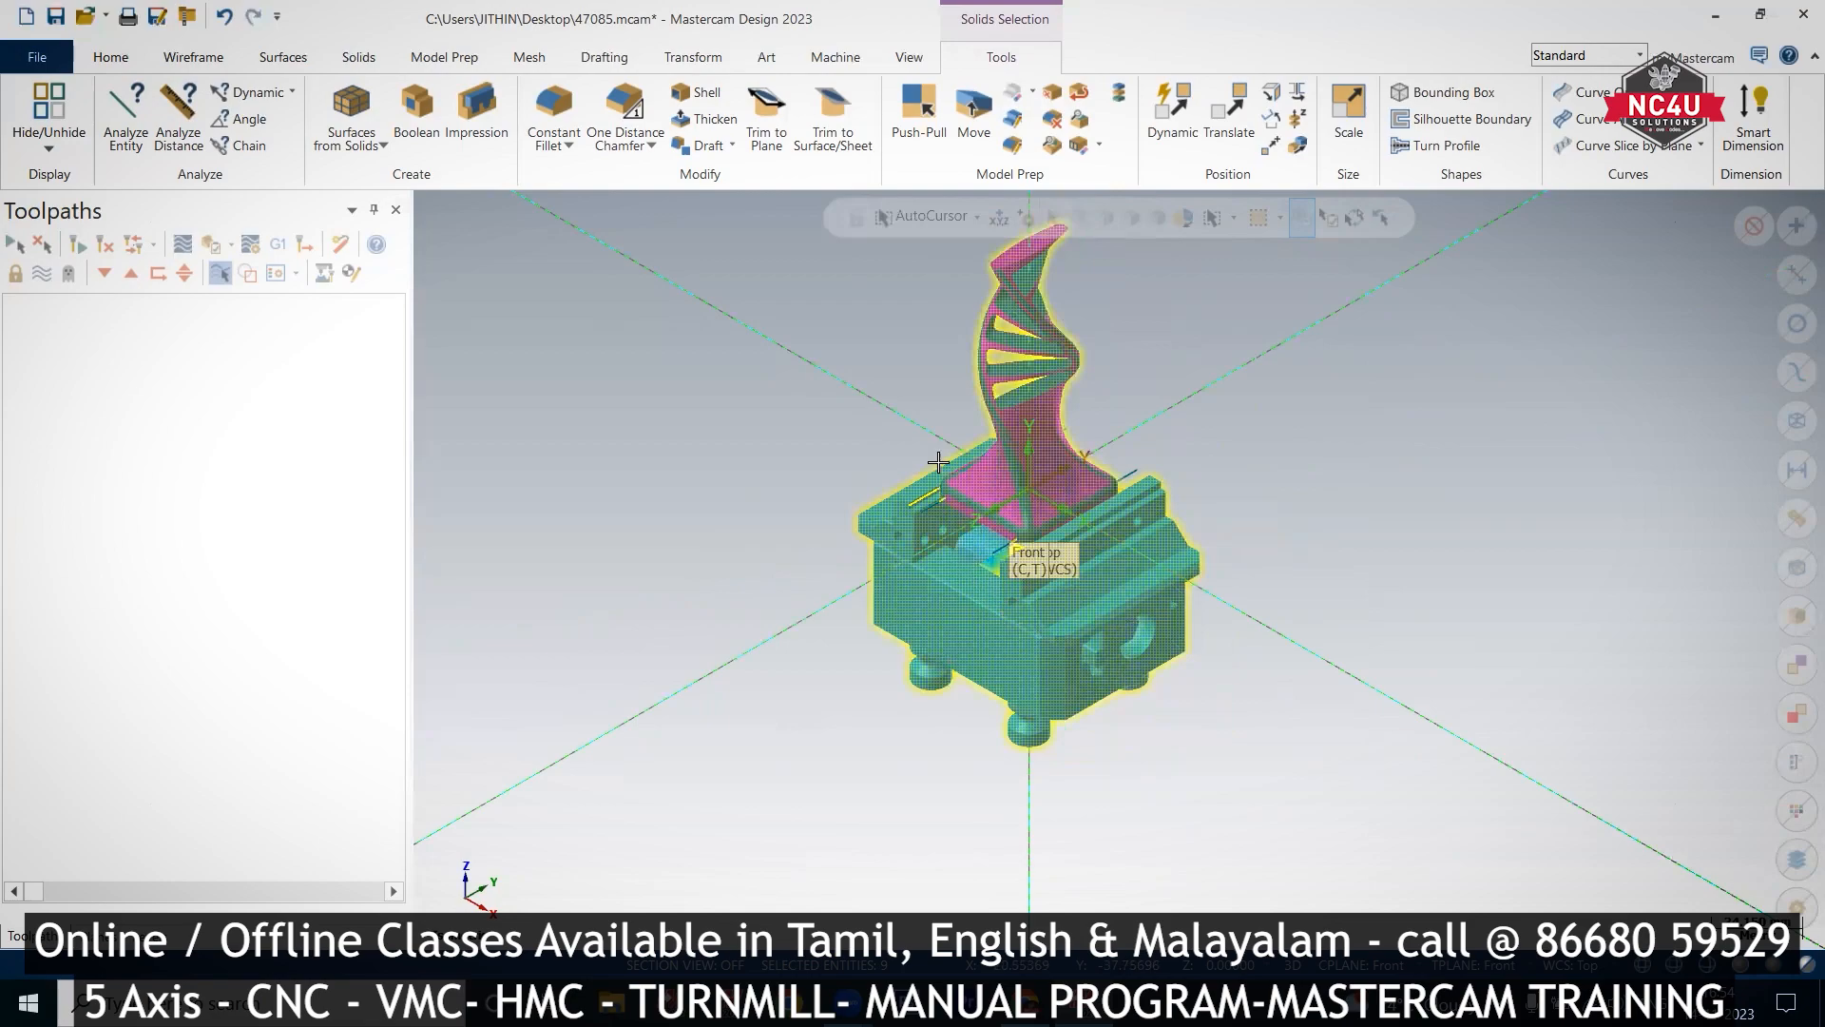
Step: Try to translate the selected solids by a Z delta of 4.0 in the Front plane, using the Move method
{"action": "left_click", "coordinate": [698, 59]}
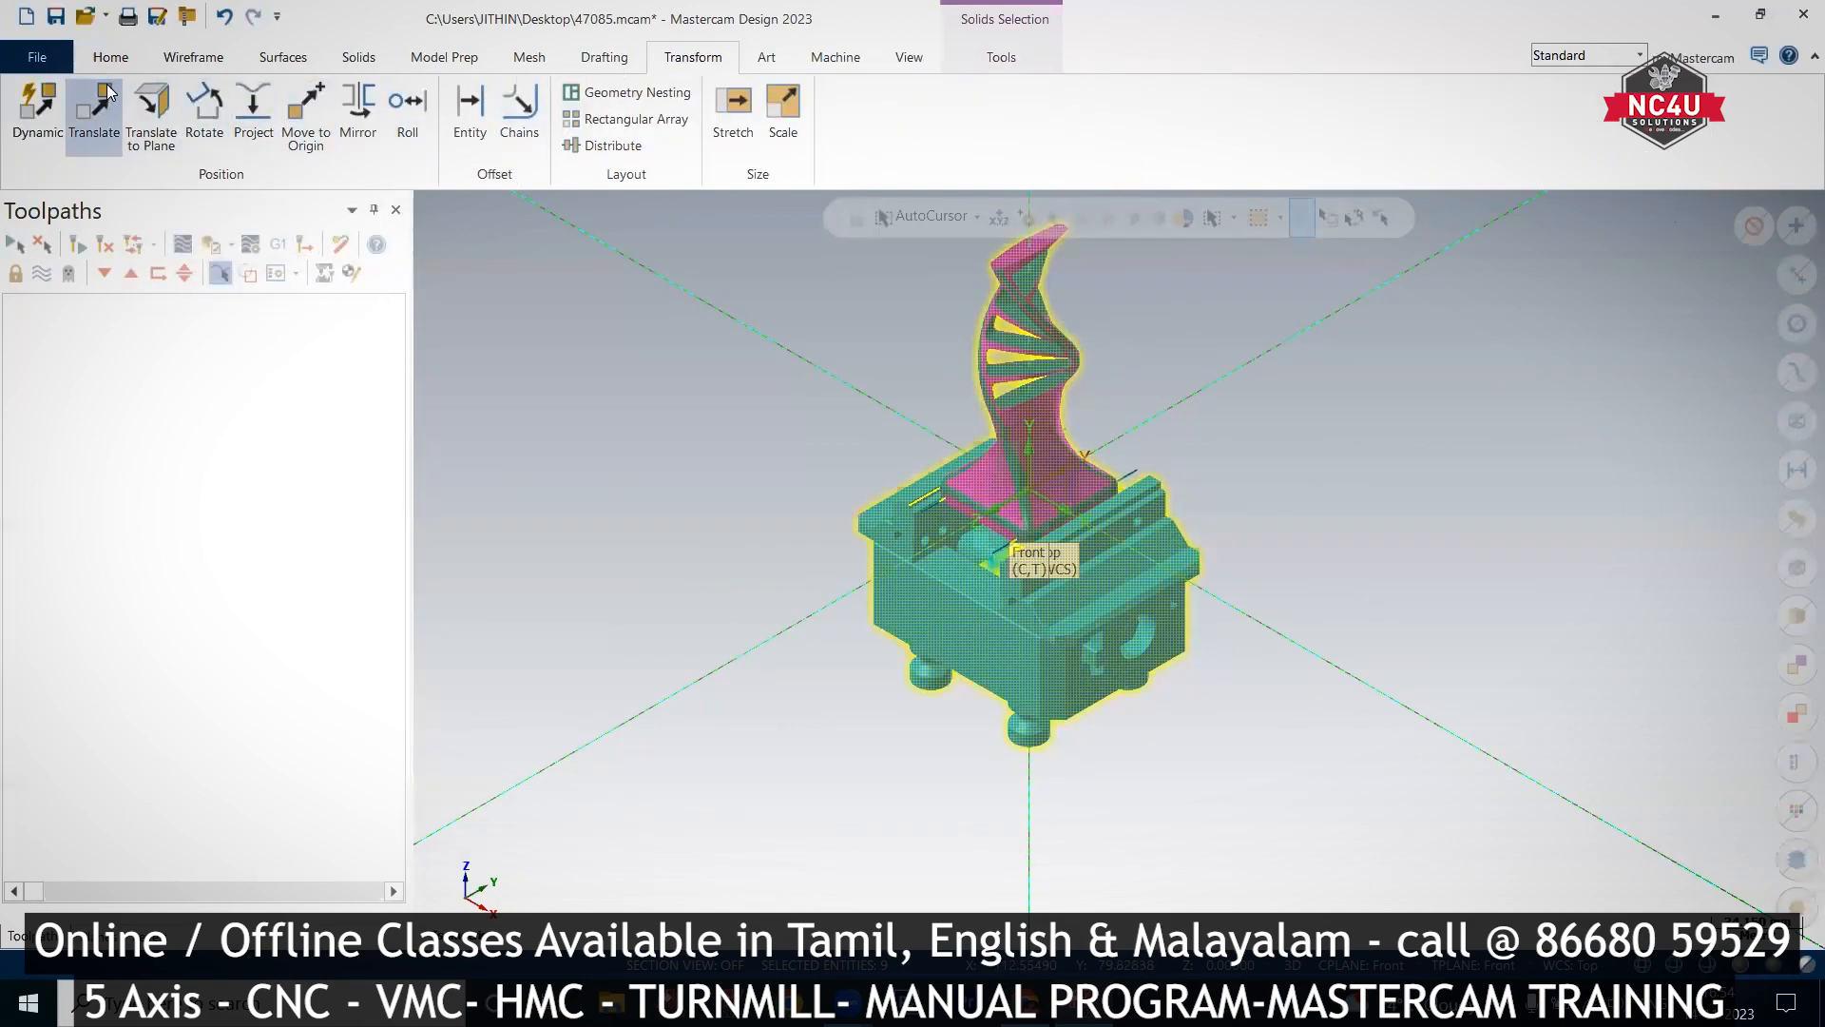
{"action": "left_click", "coordinate": [365, 728]}
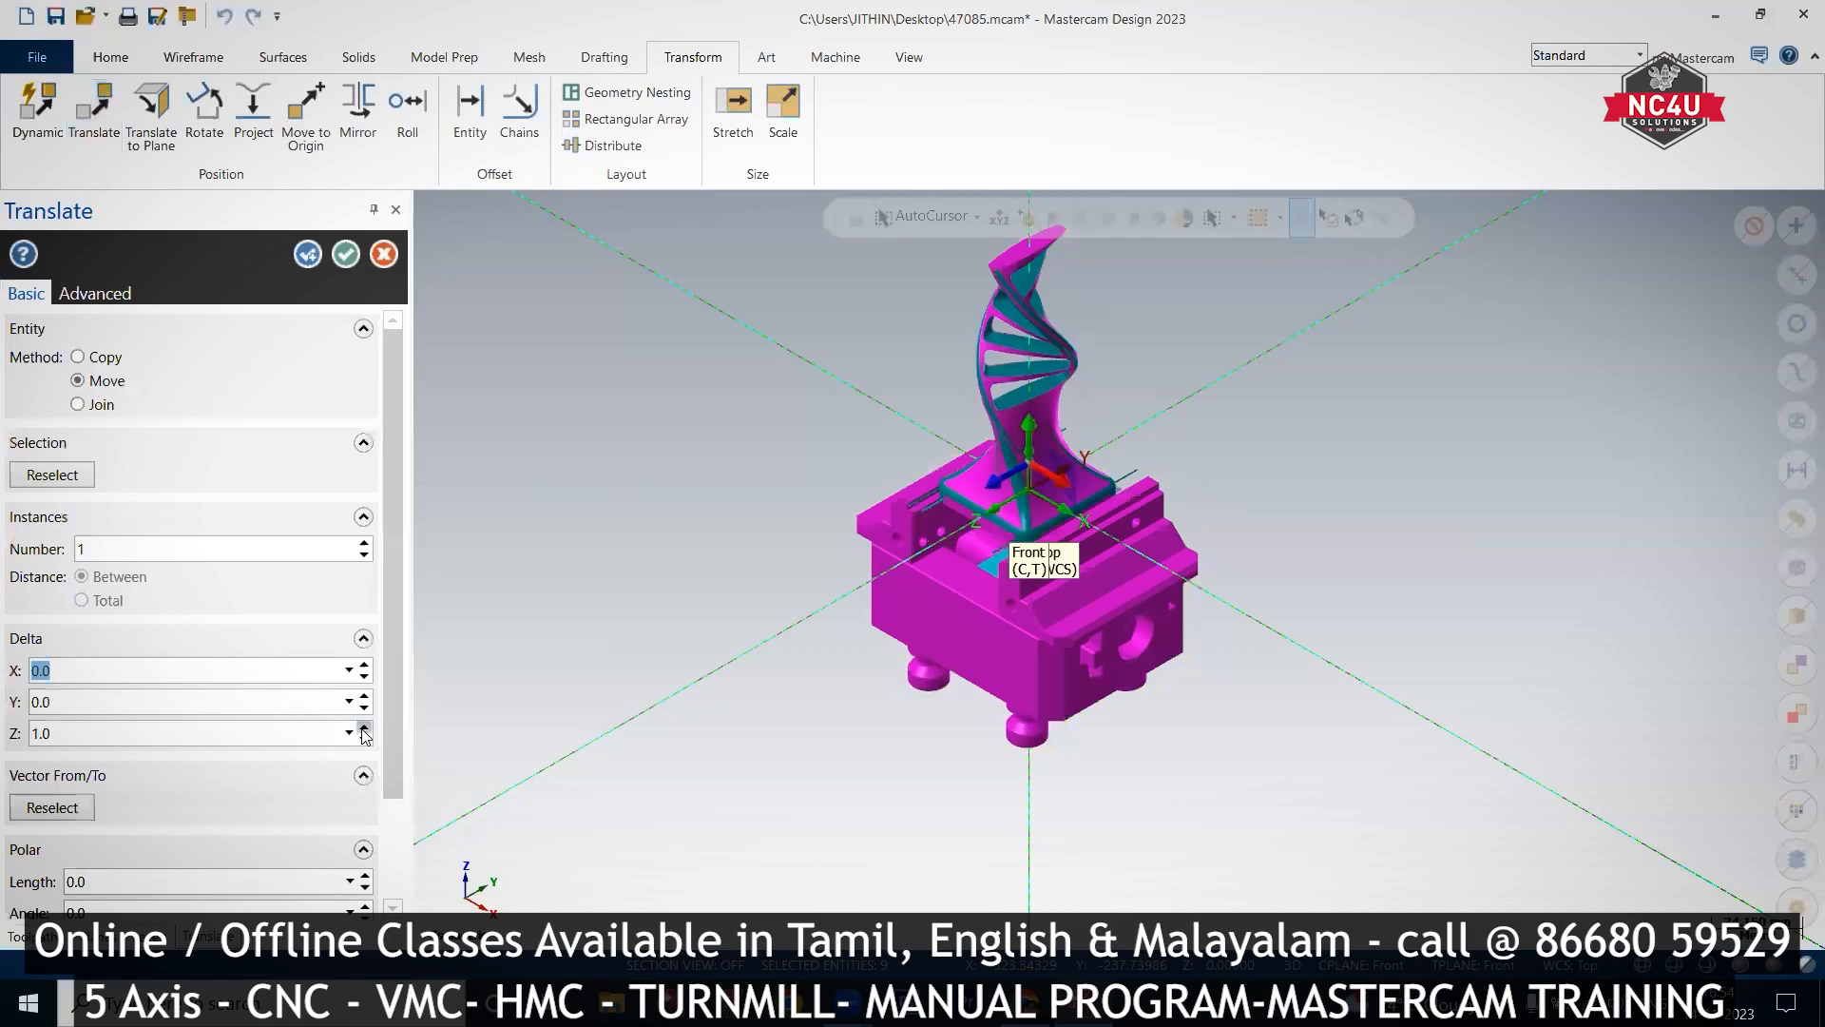
{"action": "left_click", "coordinate": [364, 728]}
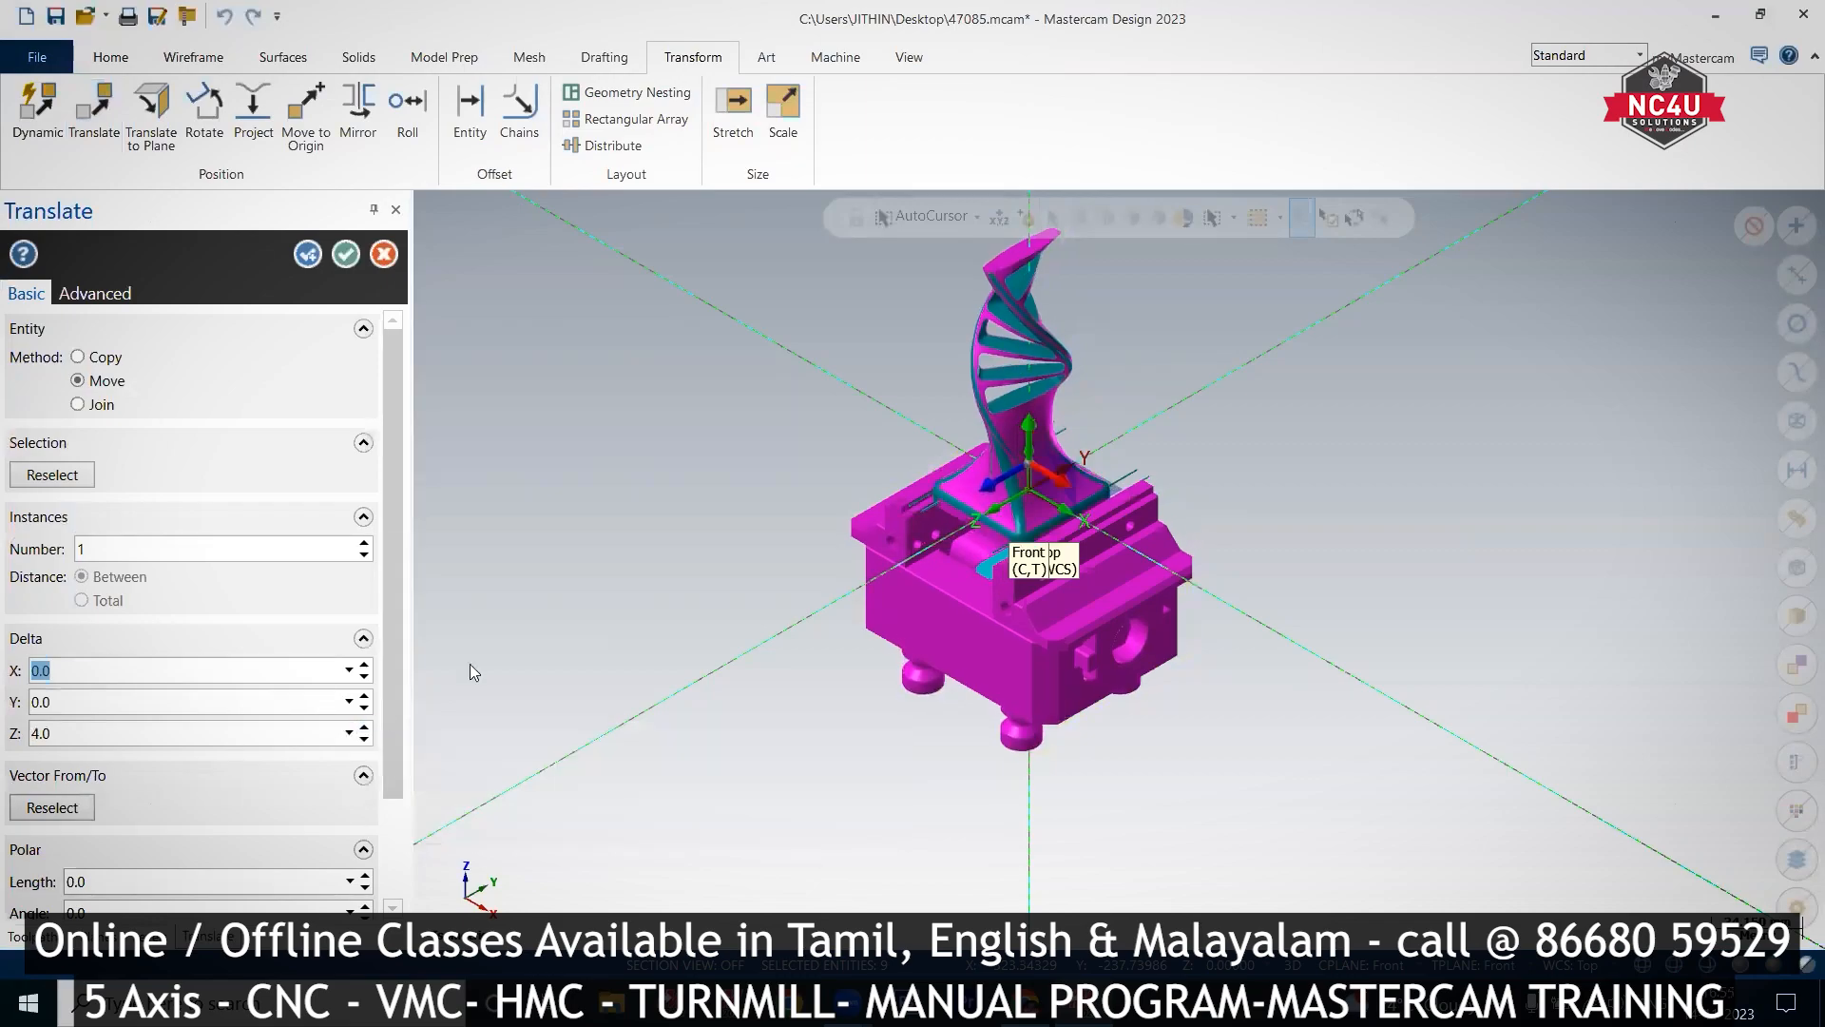
Step: Change the construction plane to Top and return to the isometric view
{"action": "right_click", "coordinate": [709, 439]}
{"action": "left_click", "coordinate": [761, 571]}
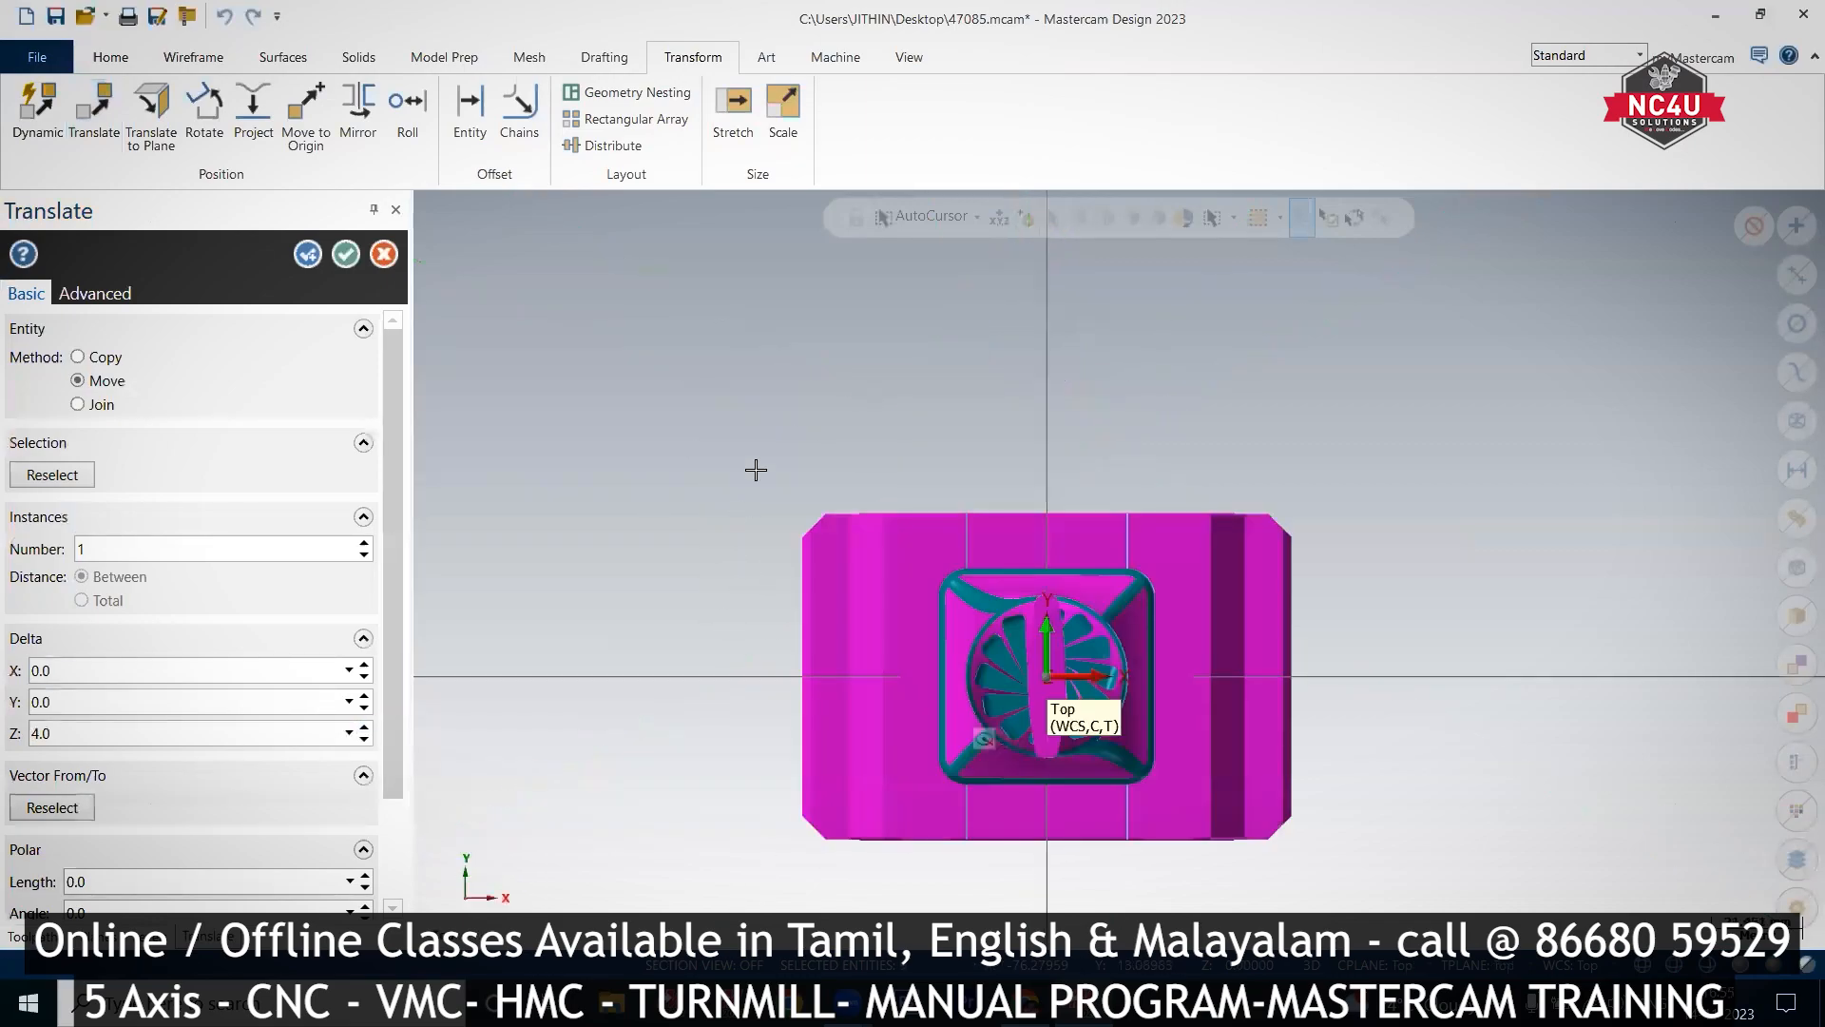
{"action": "right_click", "coordinate": [762, 427]}
{"action": "left_click", "coordinate": [869, 637]}
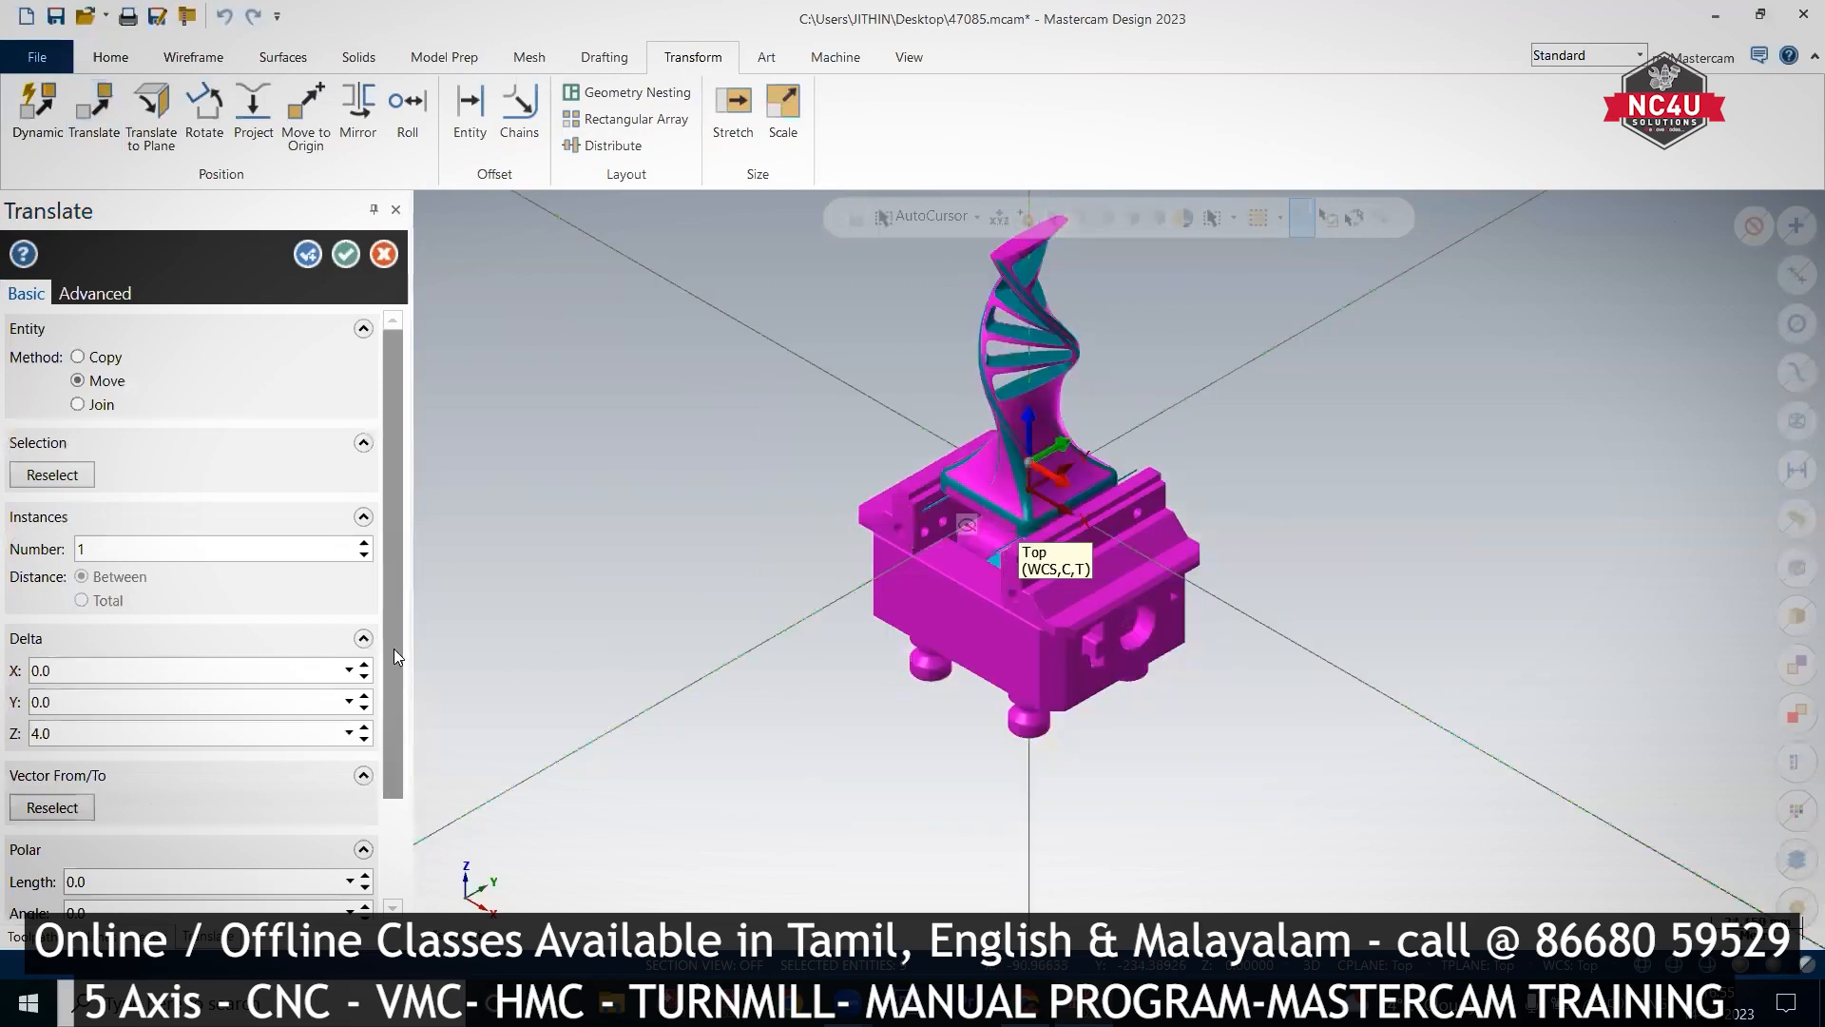
Step: Try to raise the individually selected solids above the Top plane by a Z delta of 76.0
{"action": "left_click", "coordinate": [365, 729]}
{"action": "left_click", "coordinate": [370, 728]}
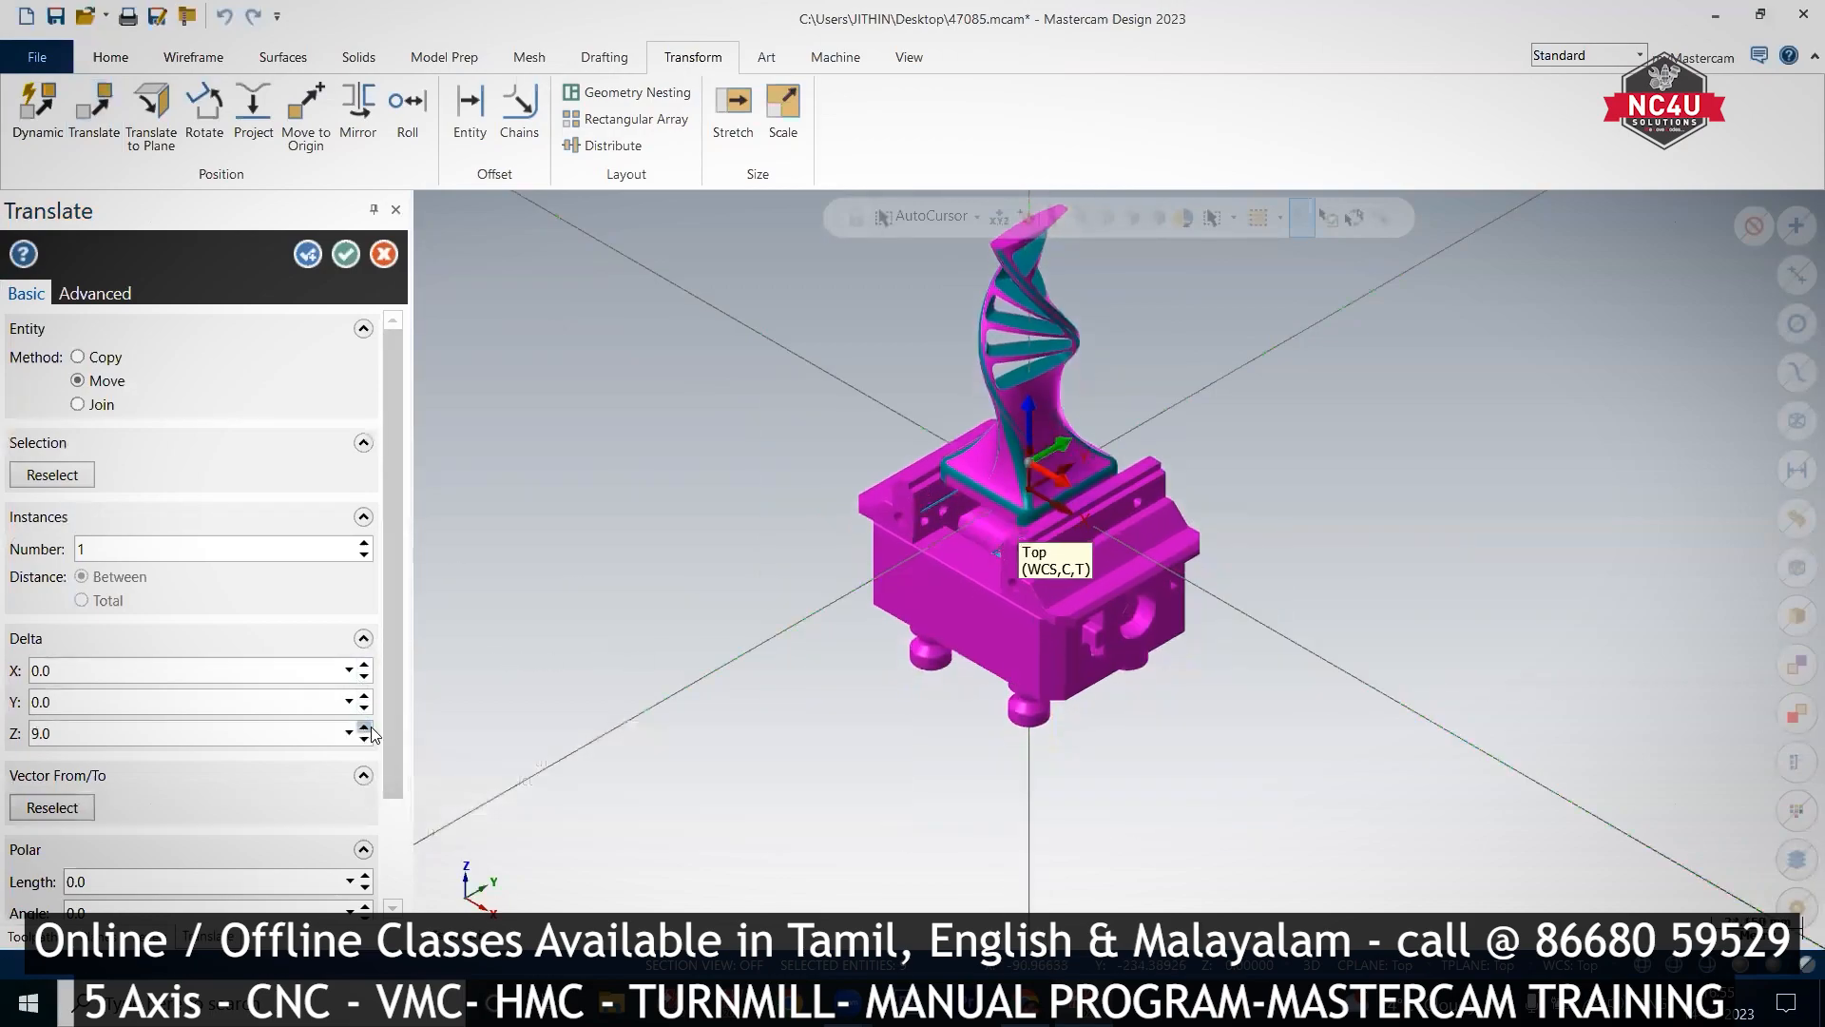
{"action": "left_click", "coordinate": [365, 728]}
{"action": "left_click", "coordinate": [365, 728]}
{"action": "left_click", "coordinate": [365, 728]}
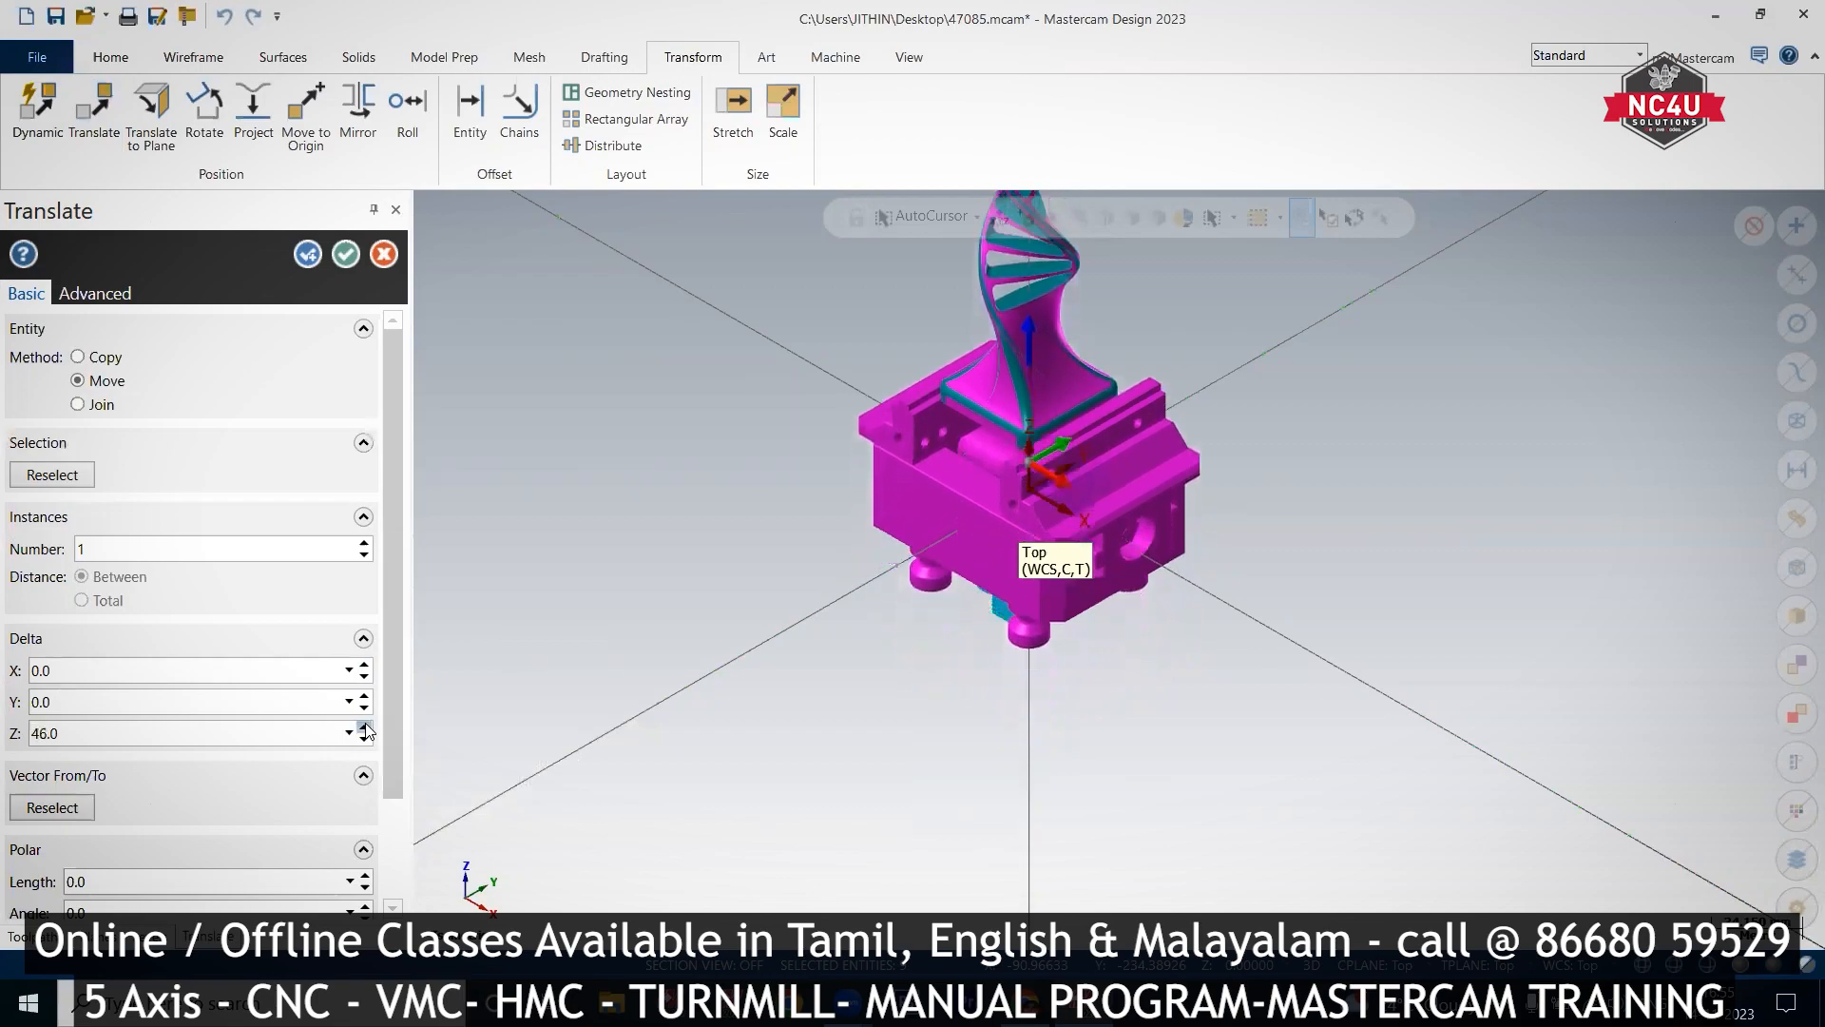
{"action": "left_click", "coordinate": [365, 728]}
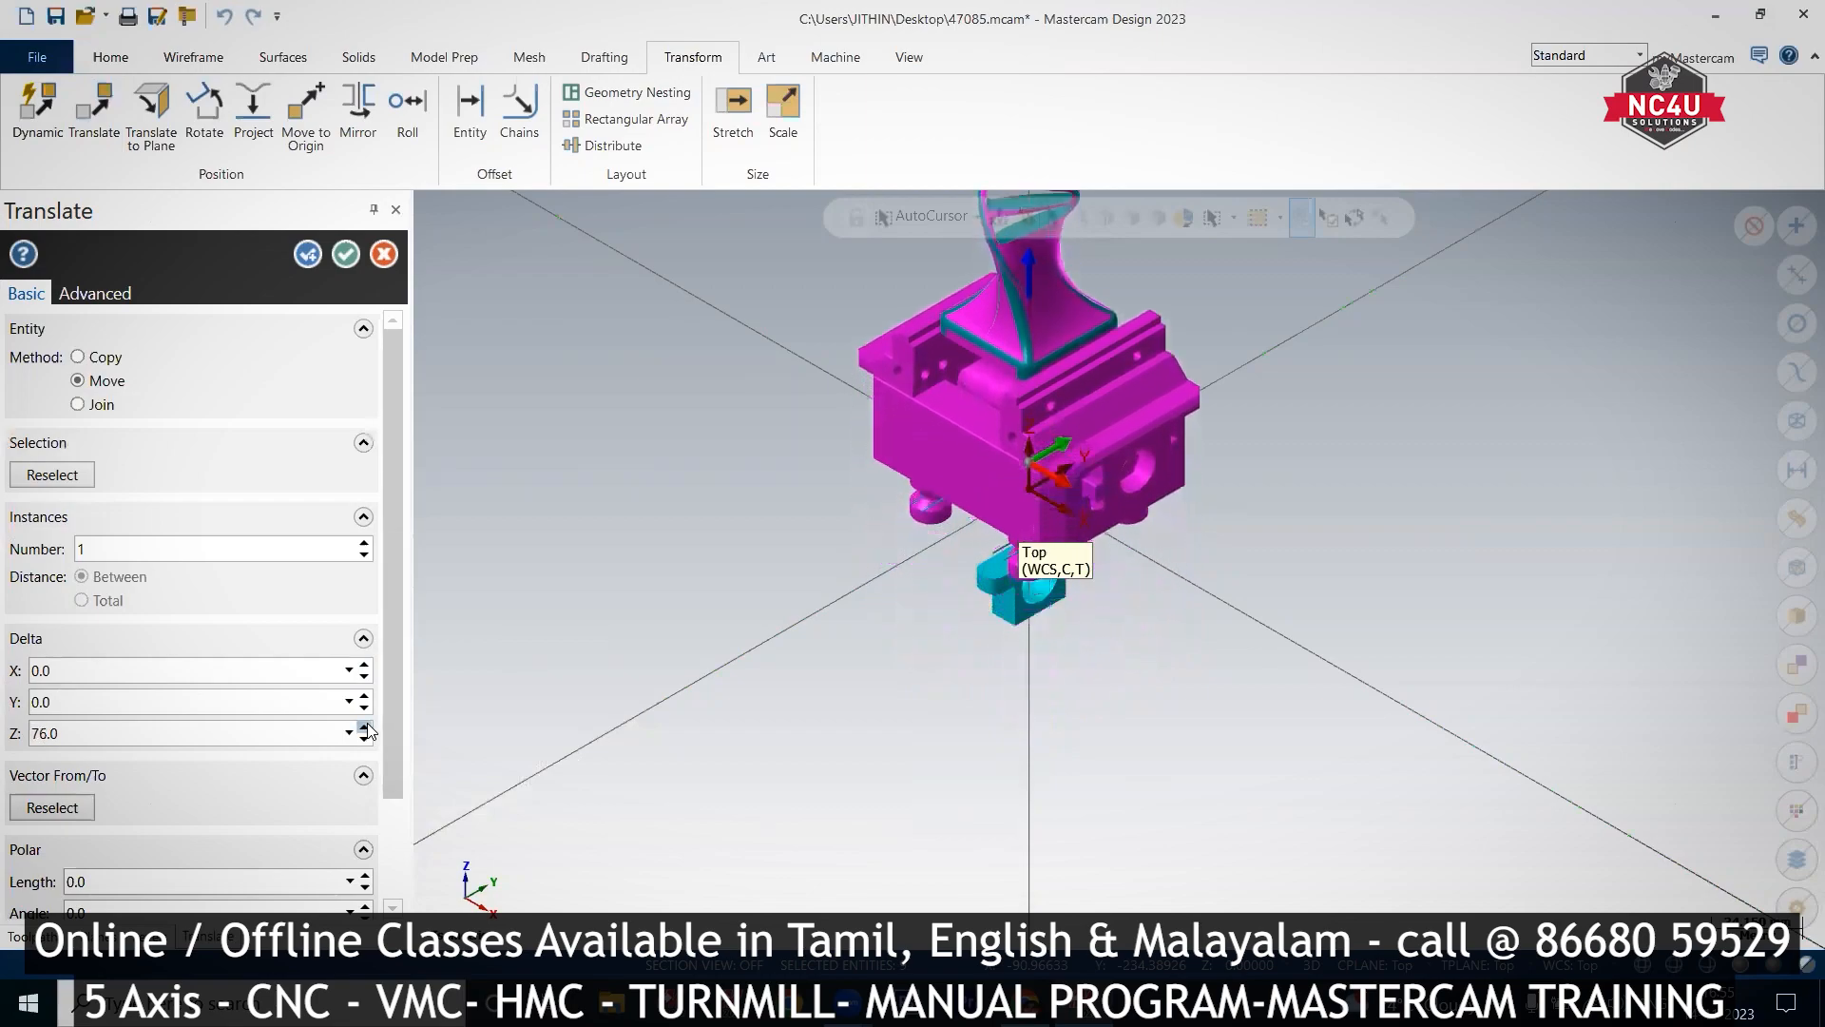
{"action": "scroll", "coordinate": [850, 762], "scroll_direction": "down", "scroll_amount": 1}
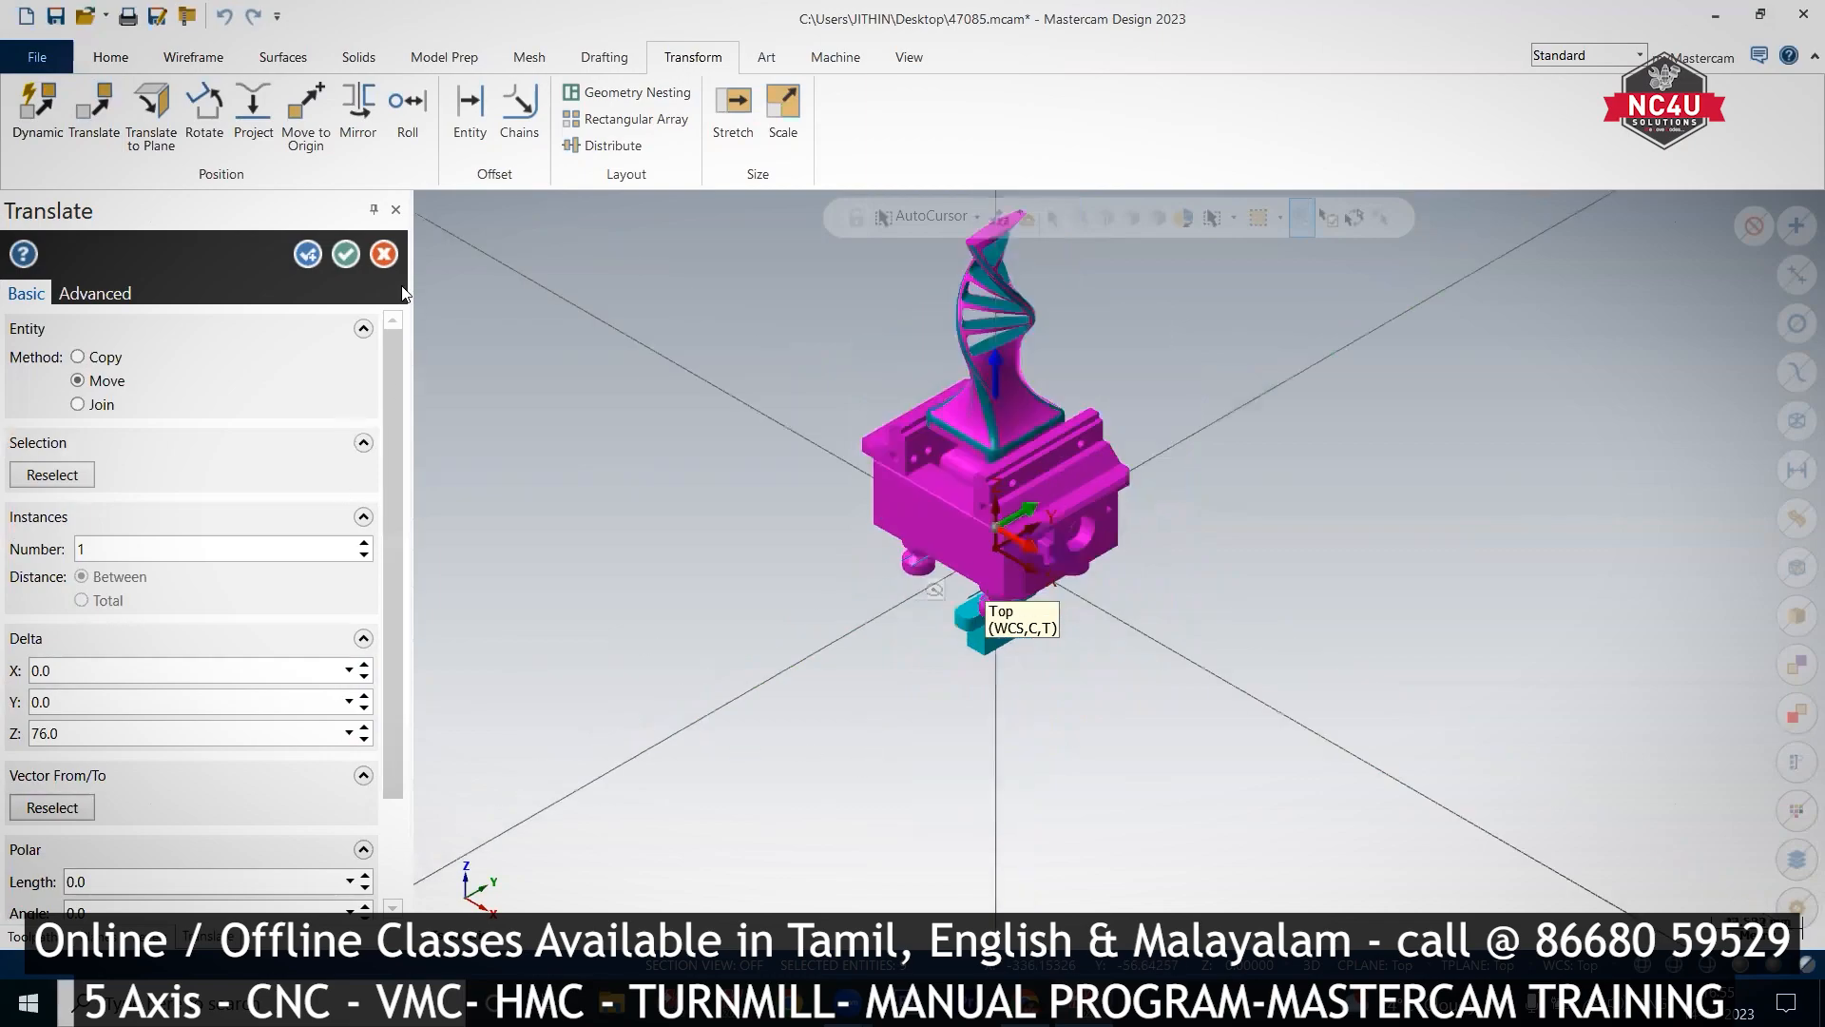
{"action": "left_click", "coordinate": [345, 254]}
{"action": "left_click_drag", "start_coordinate": [815, 255], "coordinate": [1162, 772]}
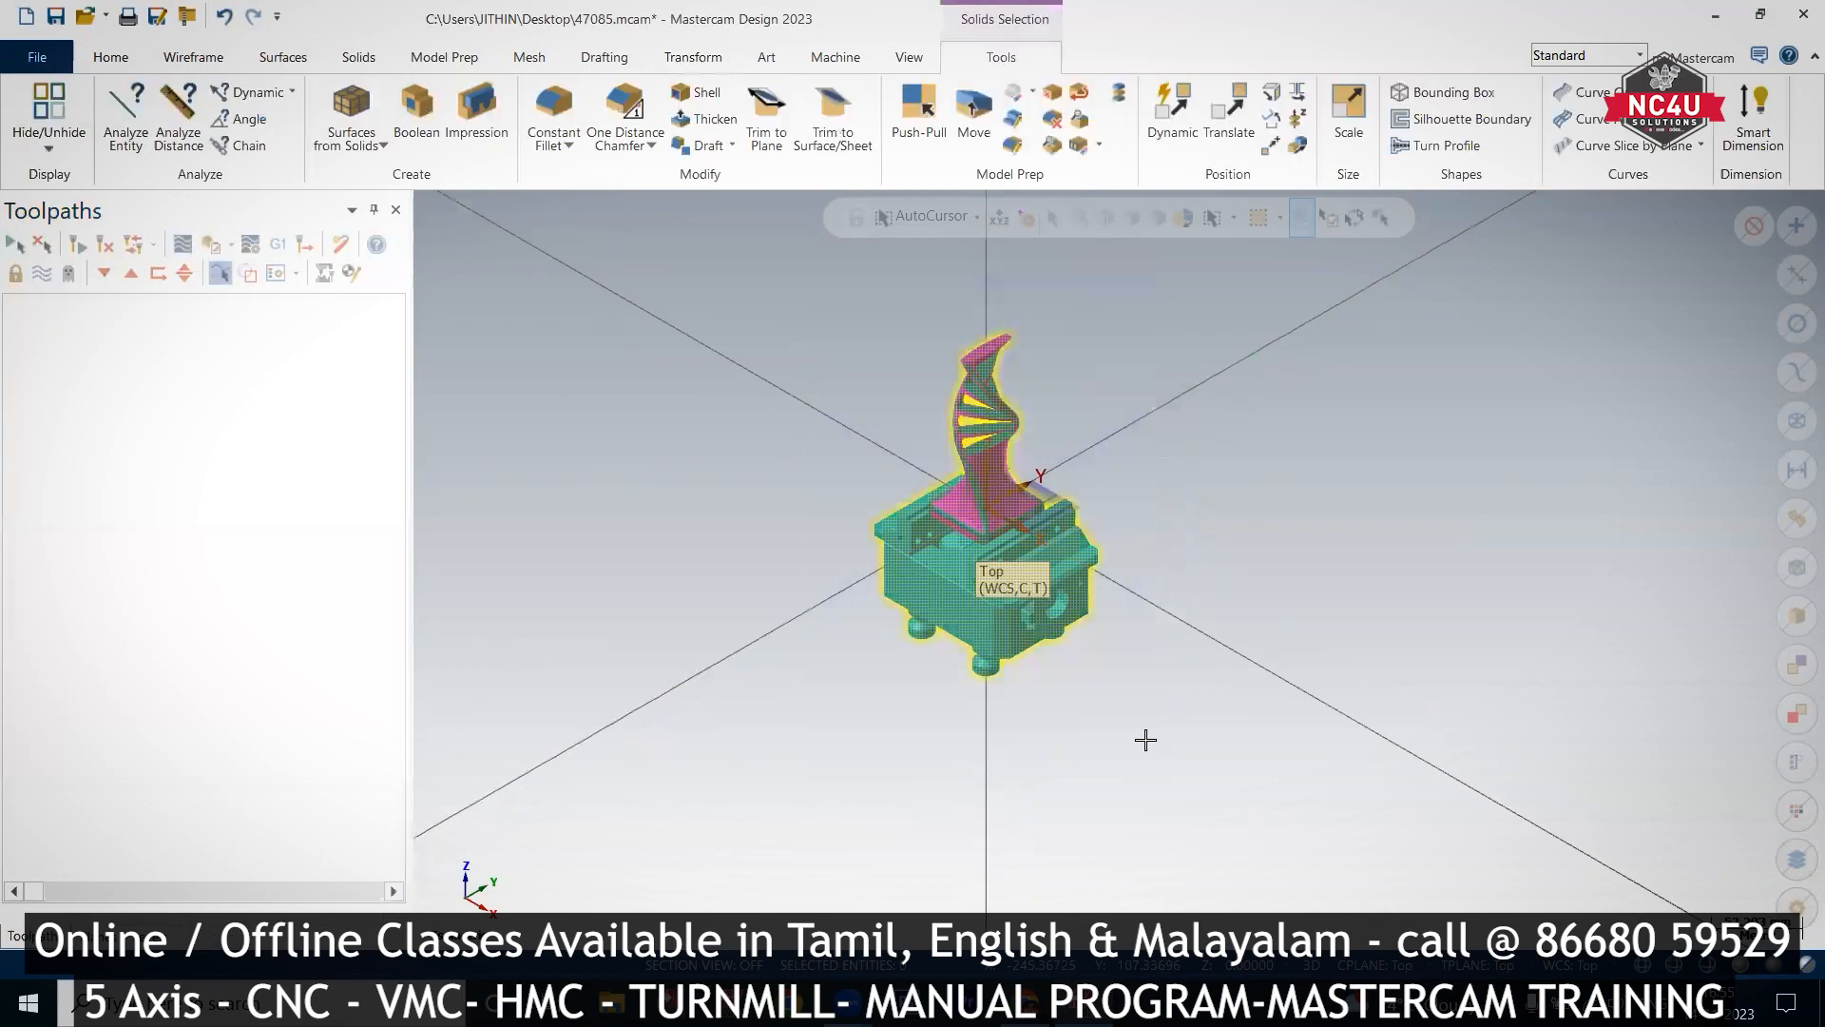
{"action": "left_click", "coordinate": [693, 57]}
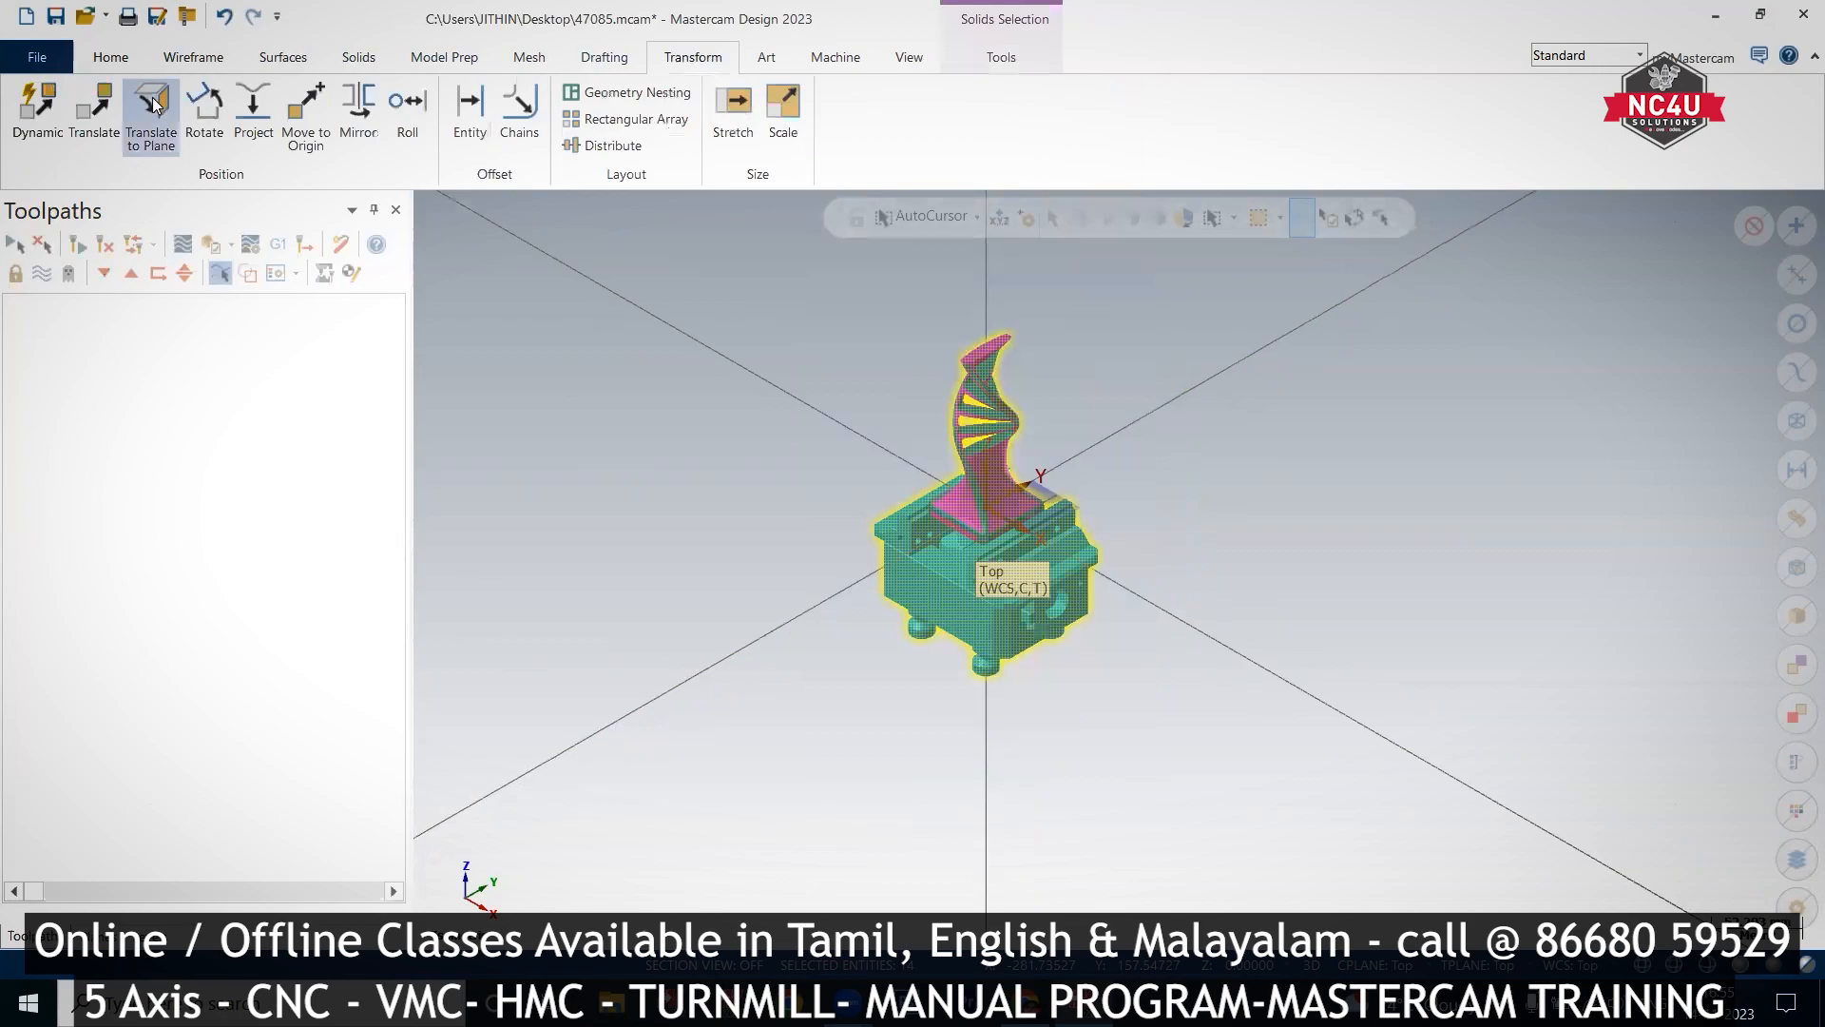
{"action": "left_click", "coordinate": [383, 254]}
Step: Window-select the whole vise and DNA assembly and set up a Translate move with a Z delta of 85.0
{"action": "left_click_drag", "start_coordinate": [758, 287], "coordinate": [1223, 704]}
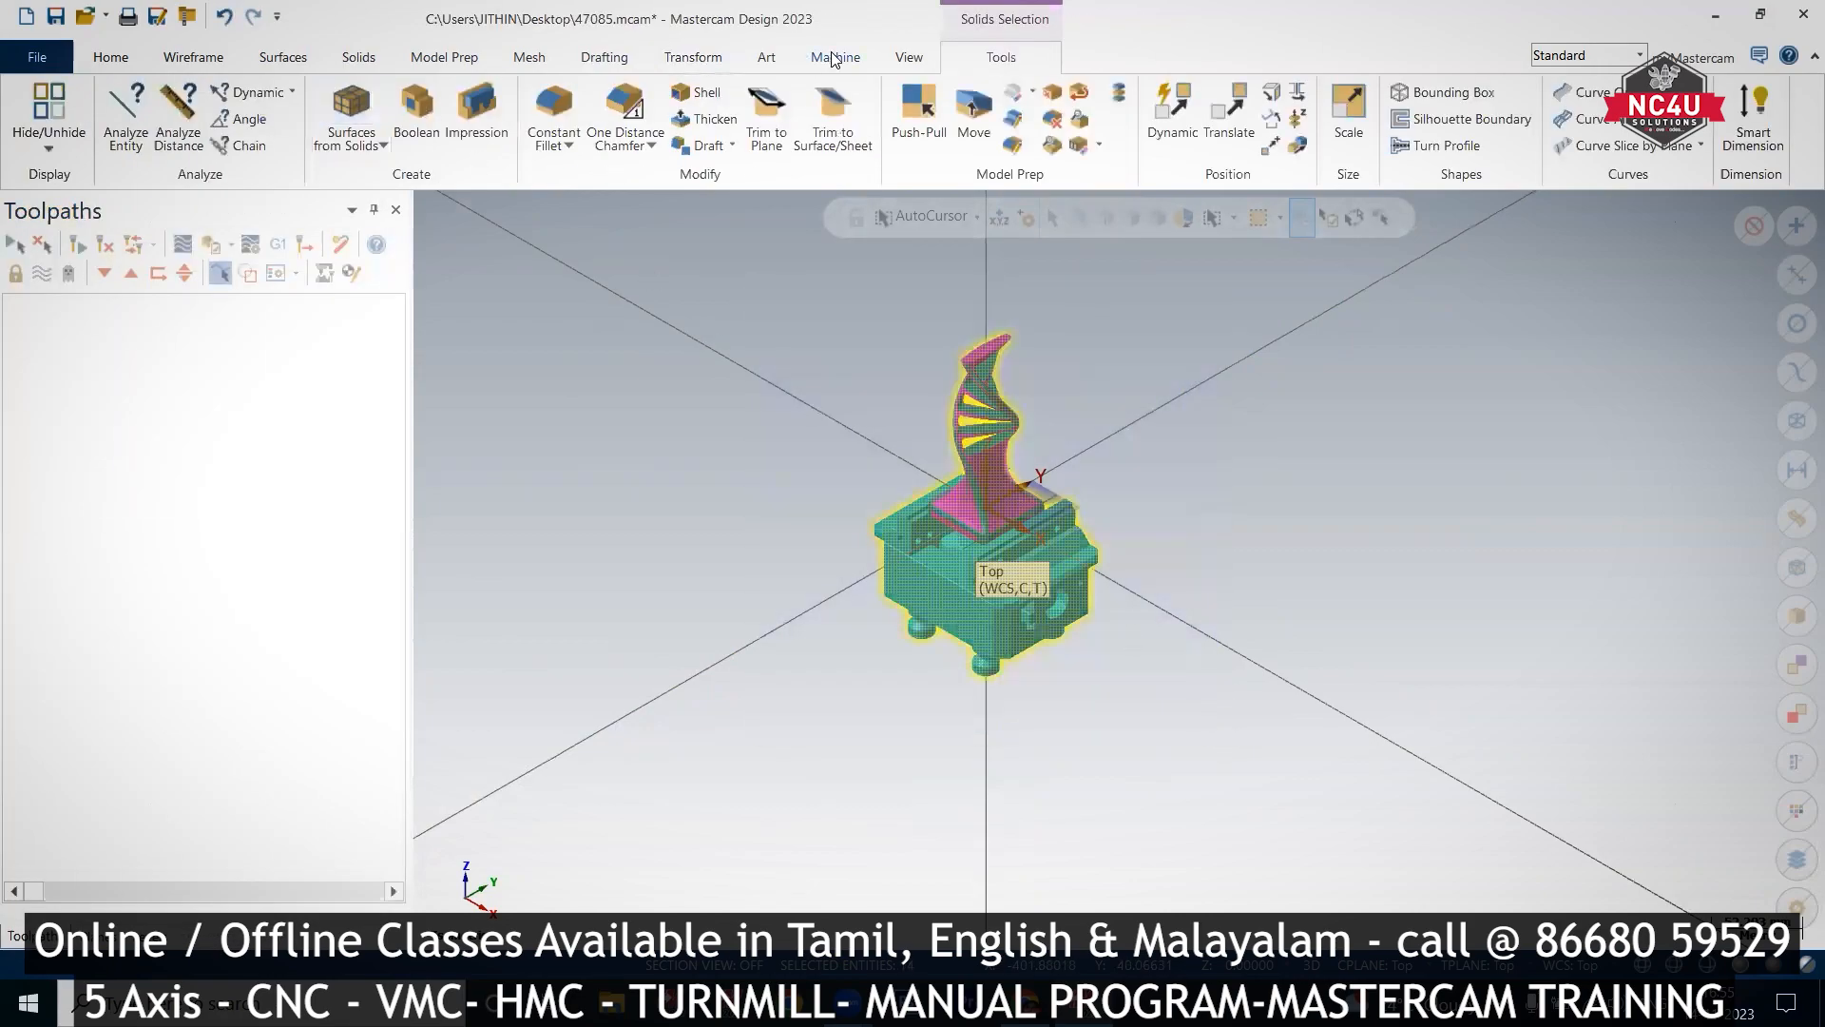
{"action": "left_click", "coordinate": [693, 57]}
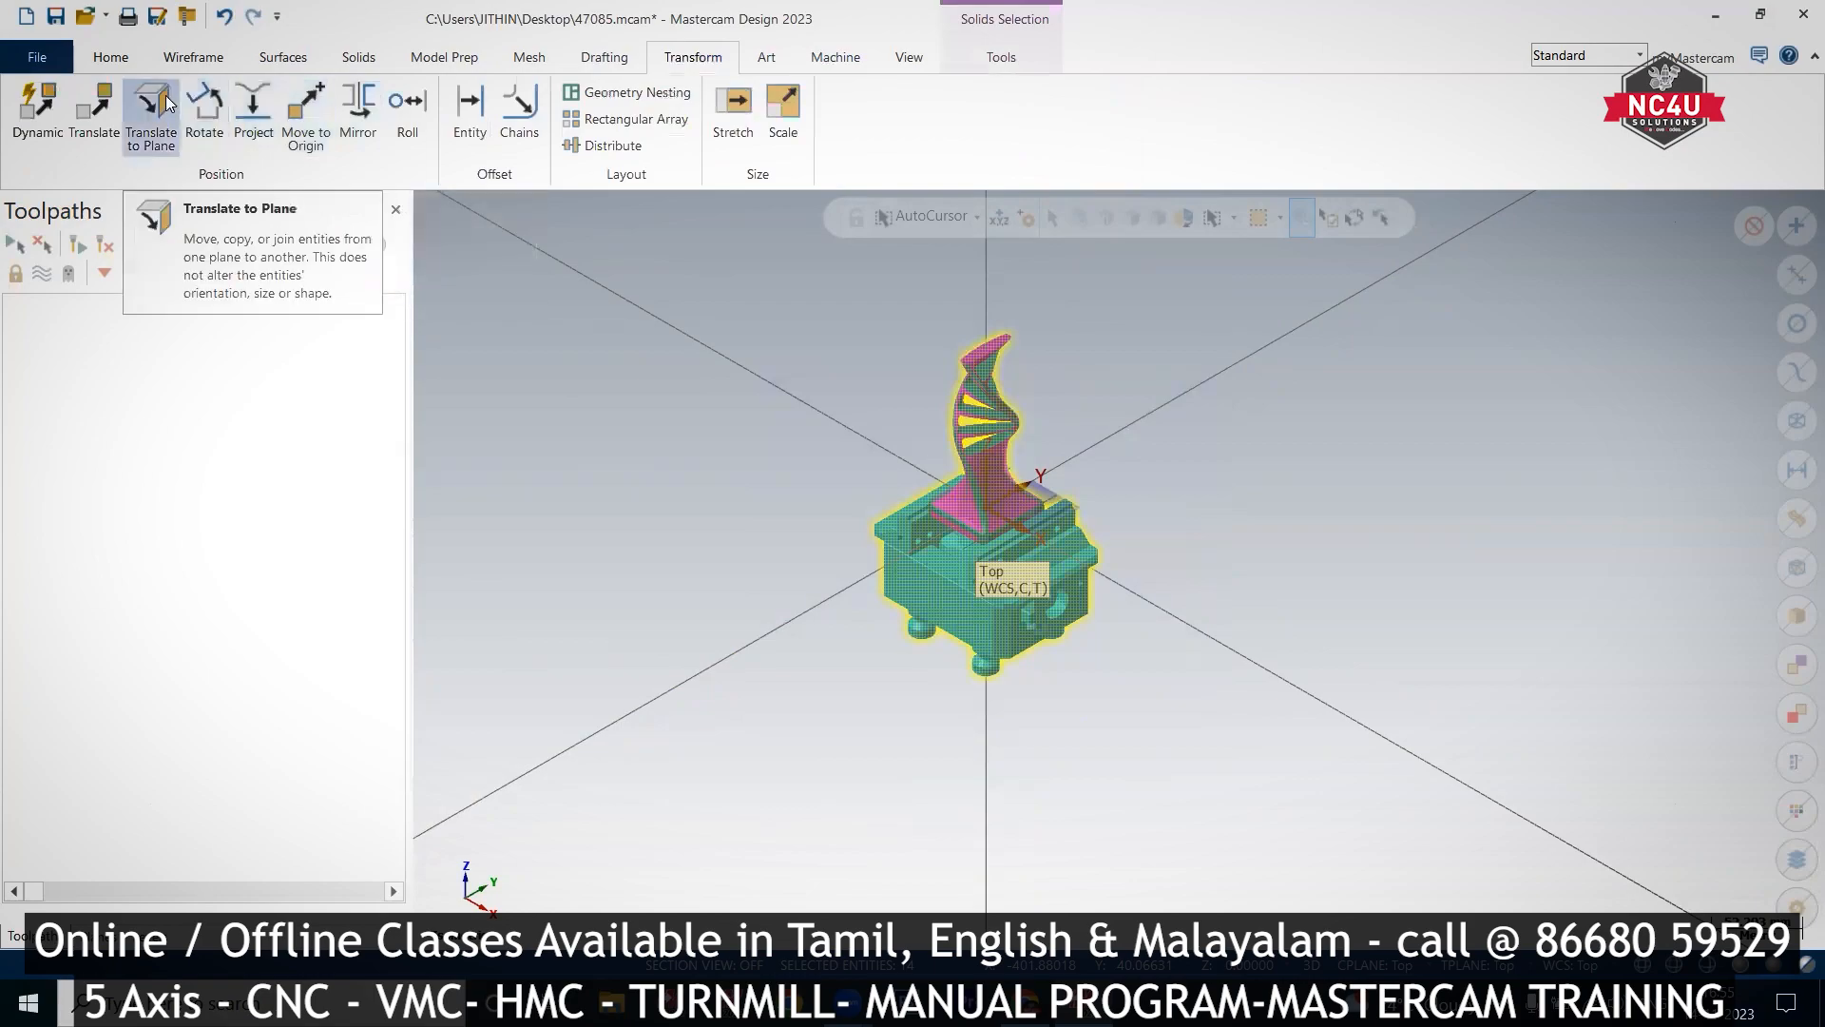
{"action": "left_click", "coordinate": [93, 104]}
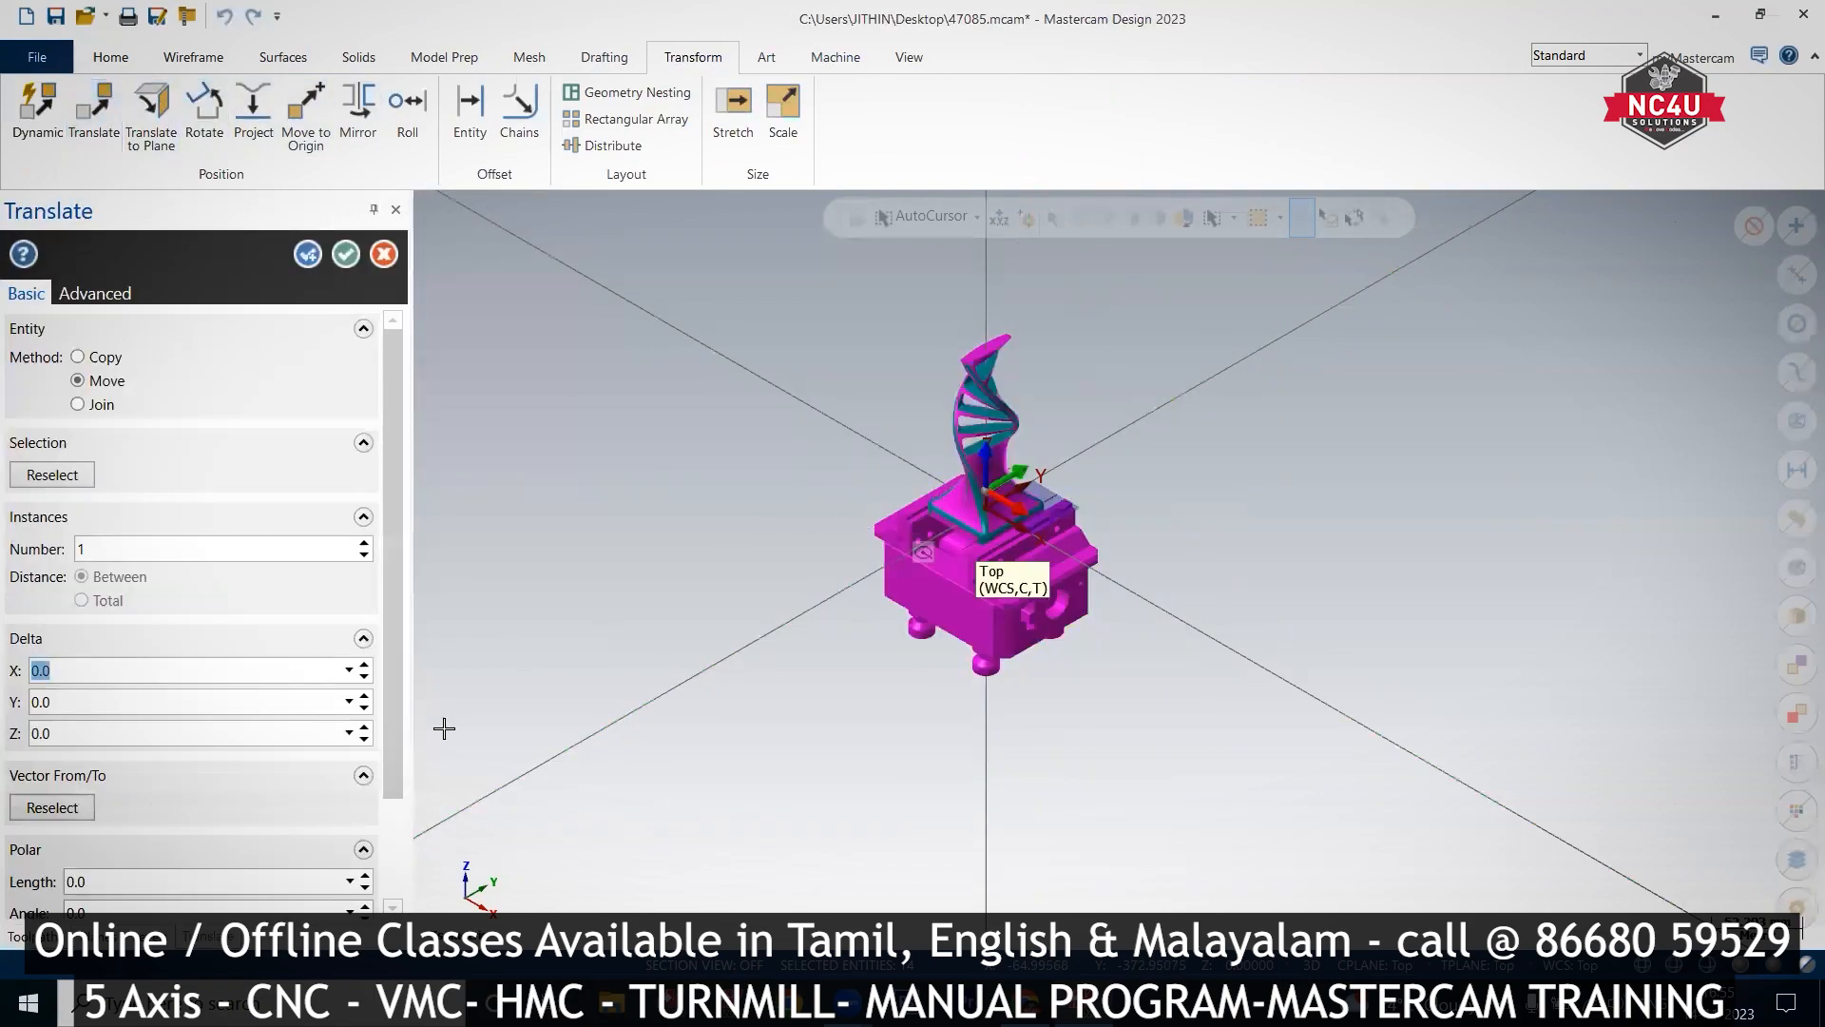
{"action": "left_click", "coordinate": [364, 727]}
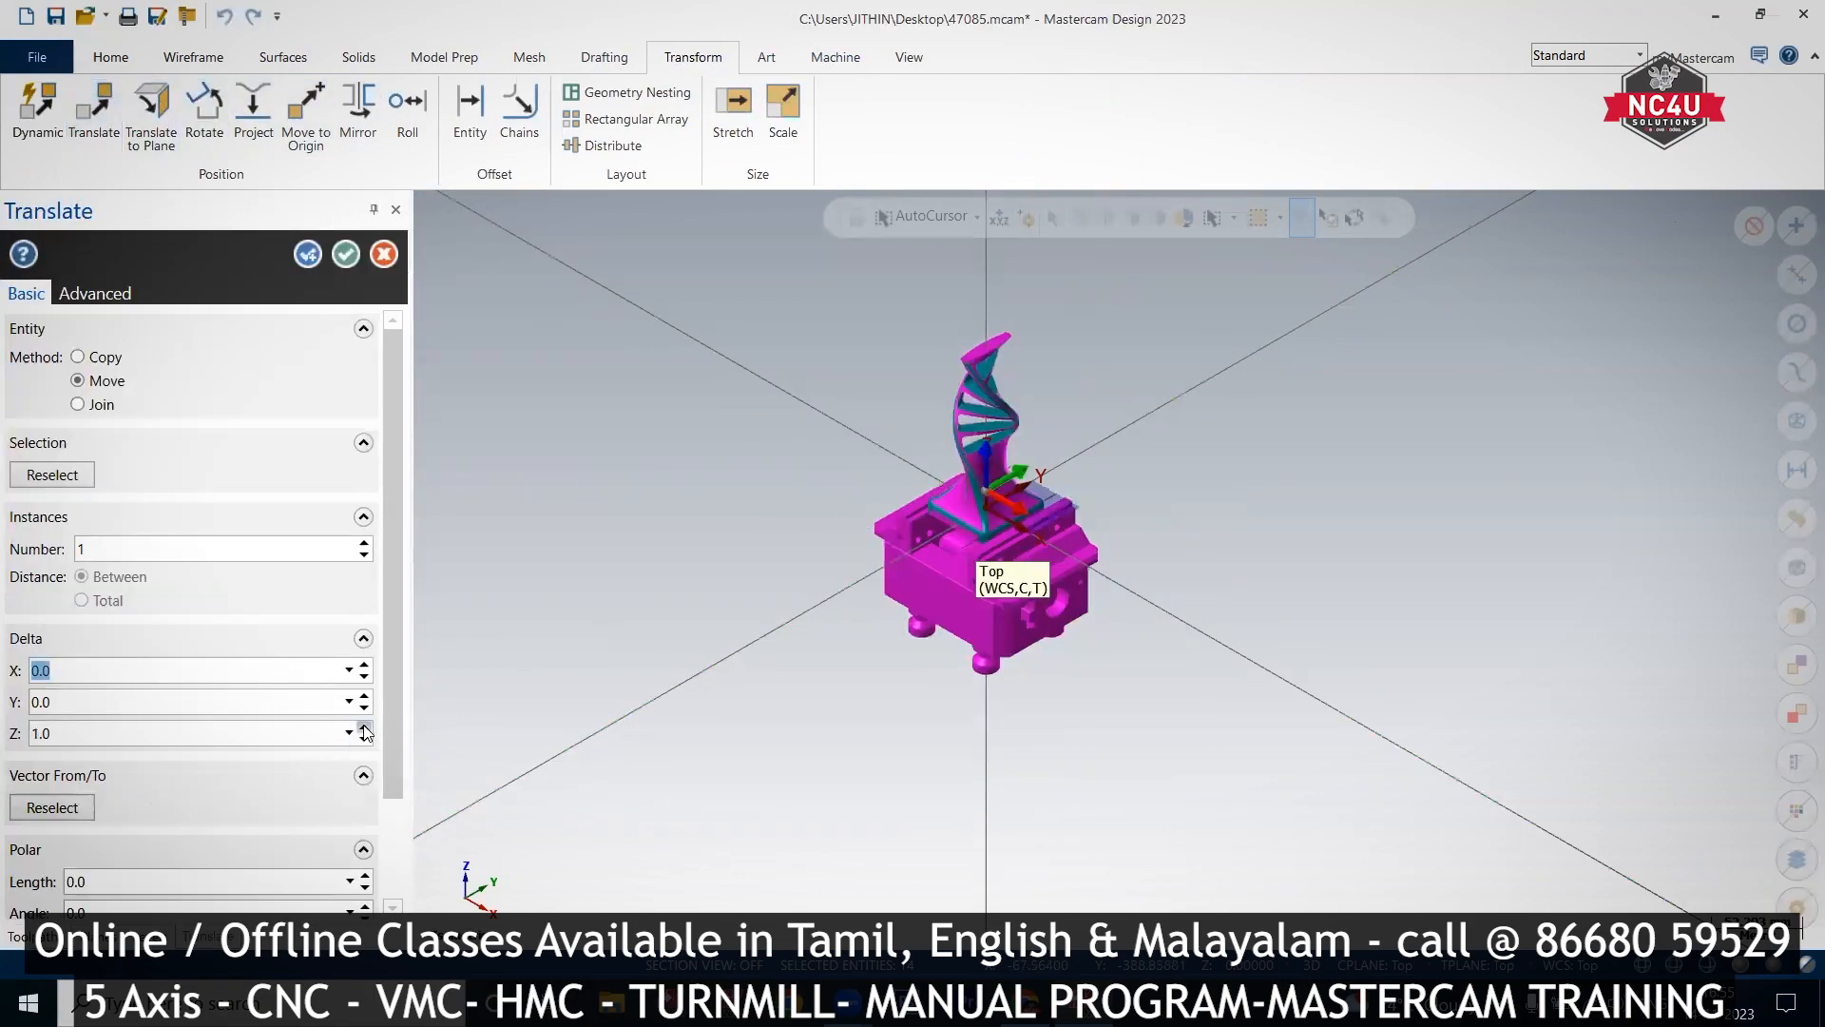
{"action": "left_click_drag", "start_coordinate": [364, 728], "coordinate": [364, 729]}
Step: Check the raised assembly against the origin in the front, top and isometric views, and accept the translation
{"action": "middle_click_drag", "start_coordinate": [431, 812], "coordinate": [1154, 452]}
{"action": "right_click", "coordinate": [1158, 454]}
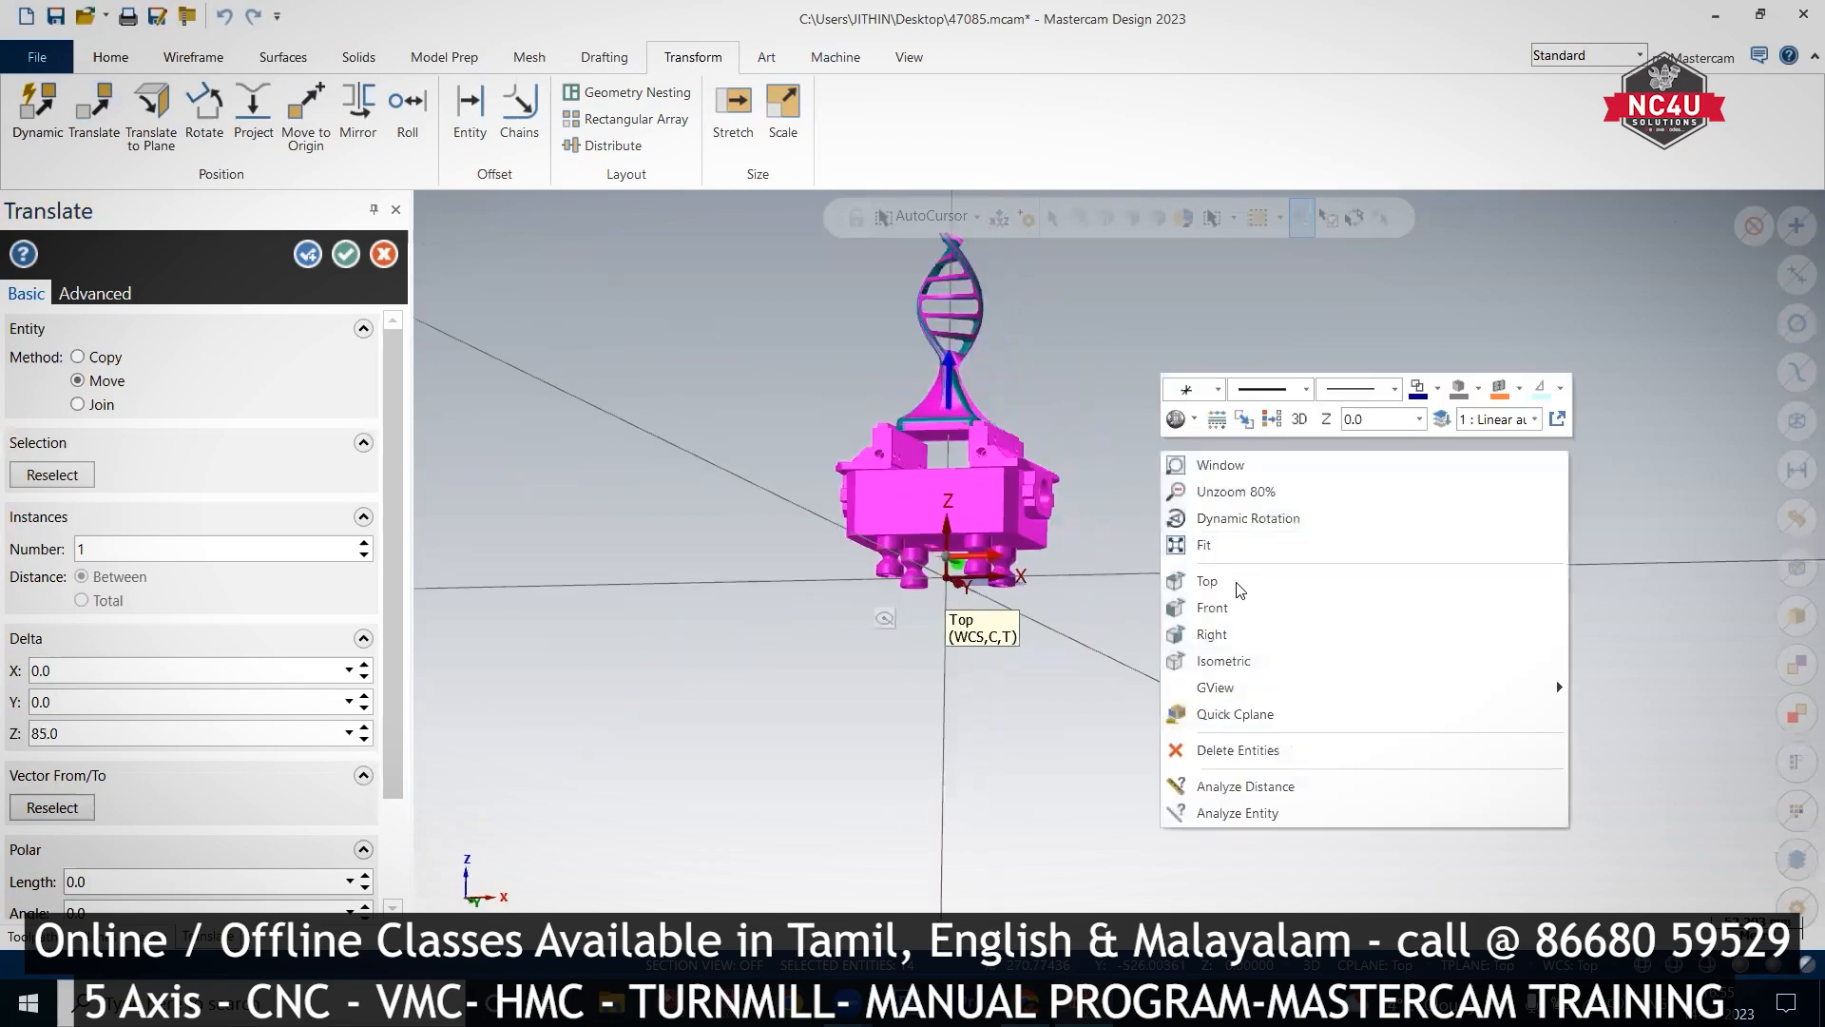
{"action": "left_click", "coordinate": [1237, 605]}
{"action": "scroll", "coordinate": [827, 476], "scroll_direction": "up", "scroll_amount": 2}
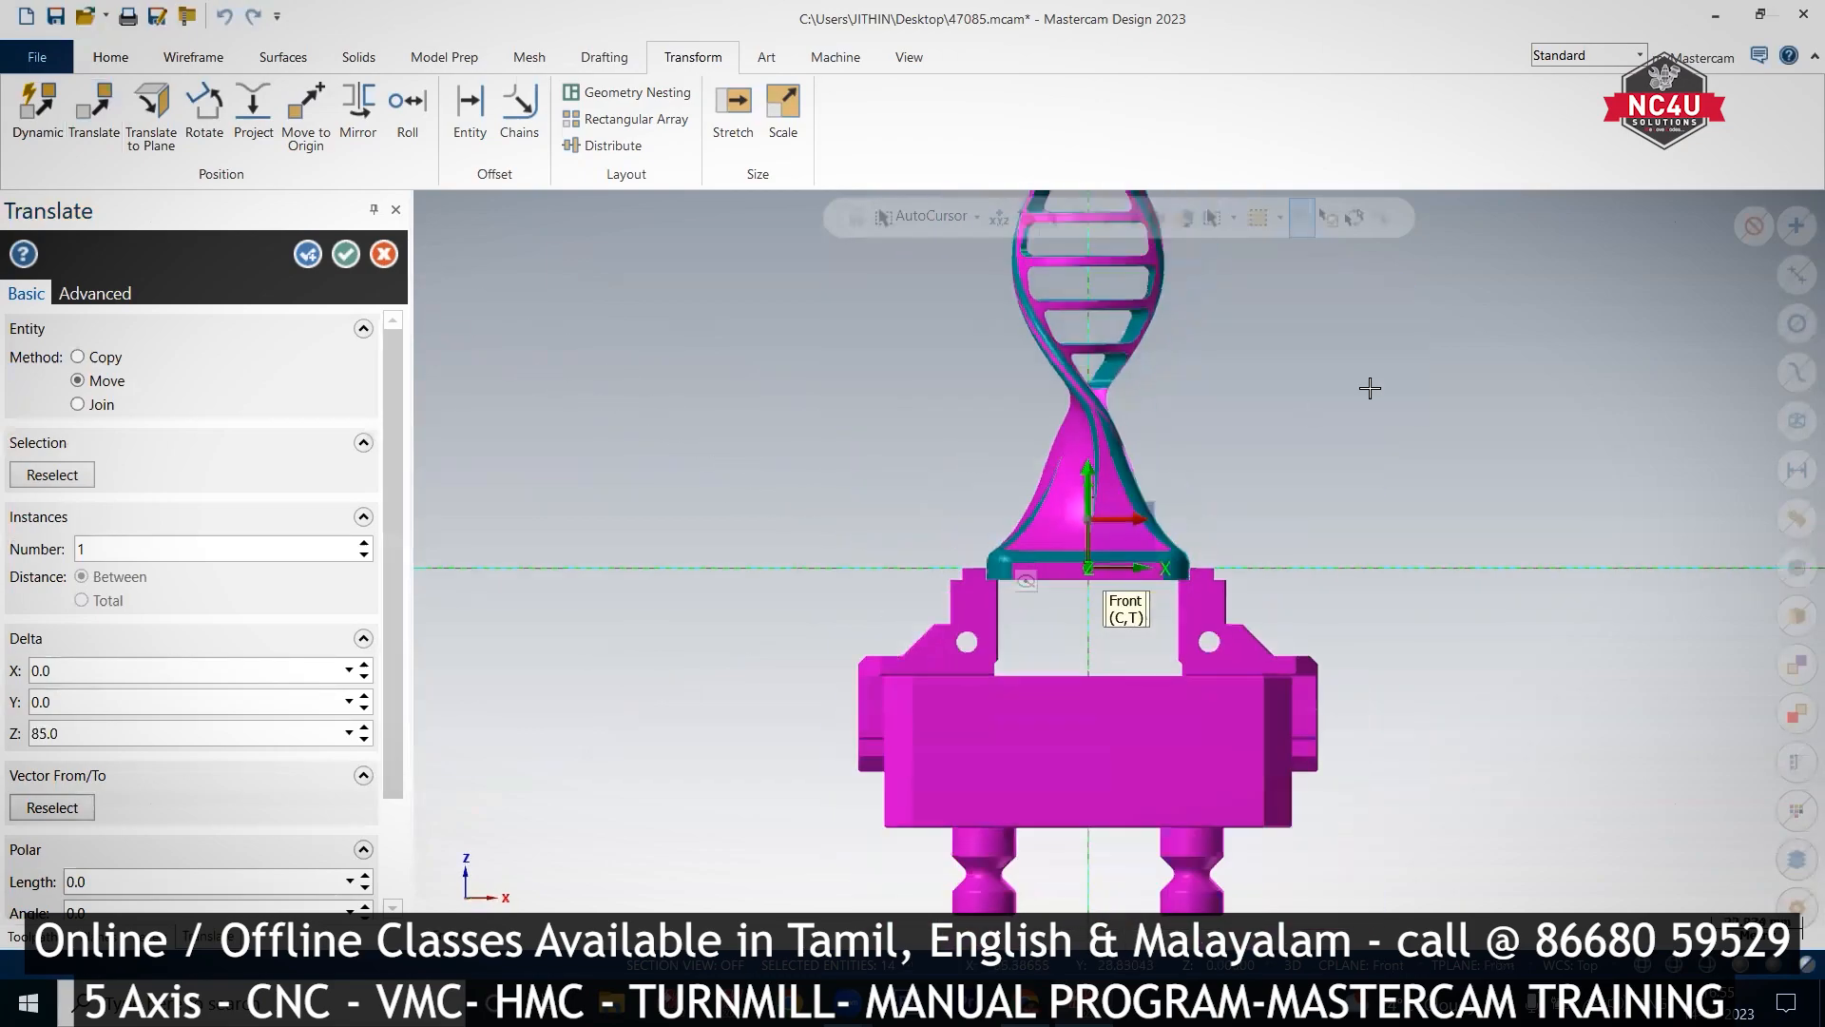
{"action": "right_click", "coordinate": [1373, 389]}
{"action": "left_click", "coordinate": [1418, 519]}
{"action": "right_click", "coordinate": [1317, 367]}
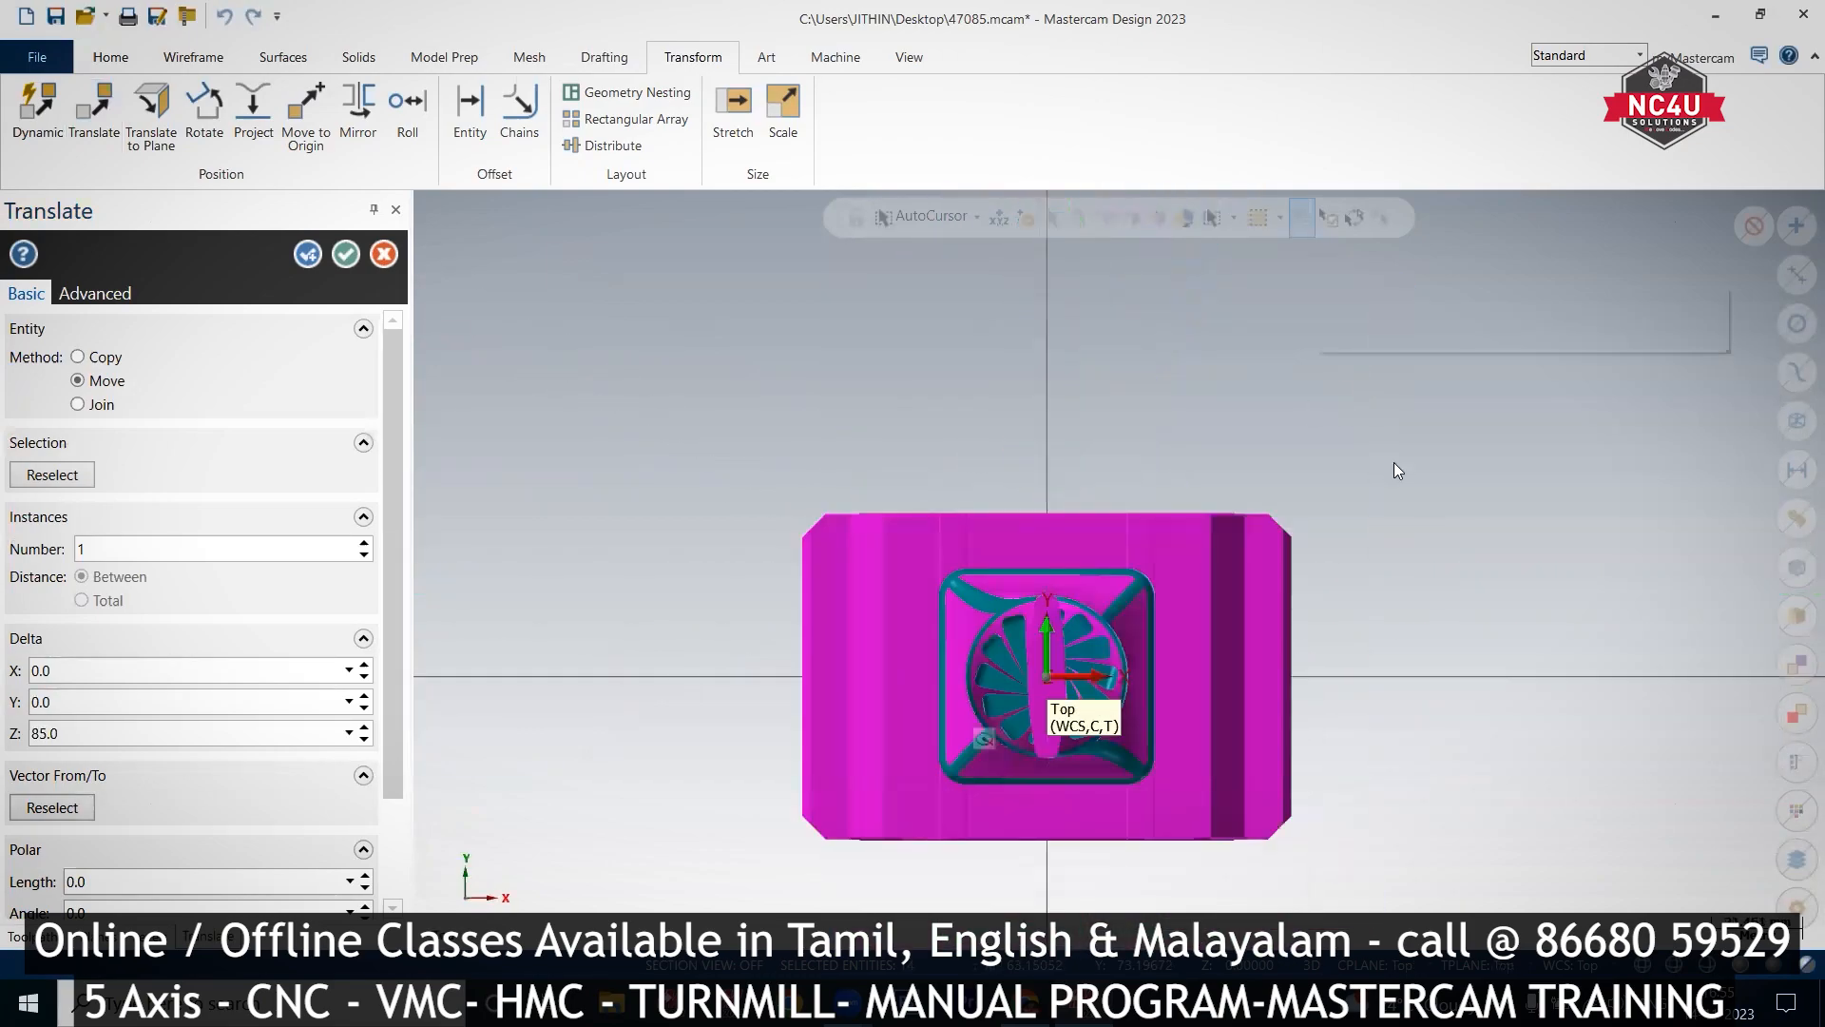
{"action": "left_click", "coordinate": [1452, 587]}
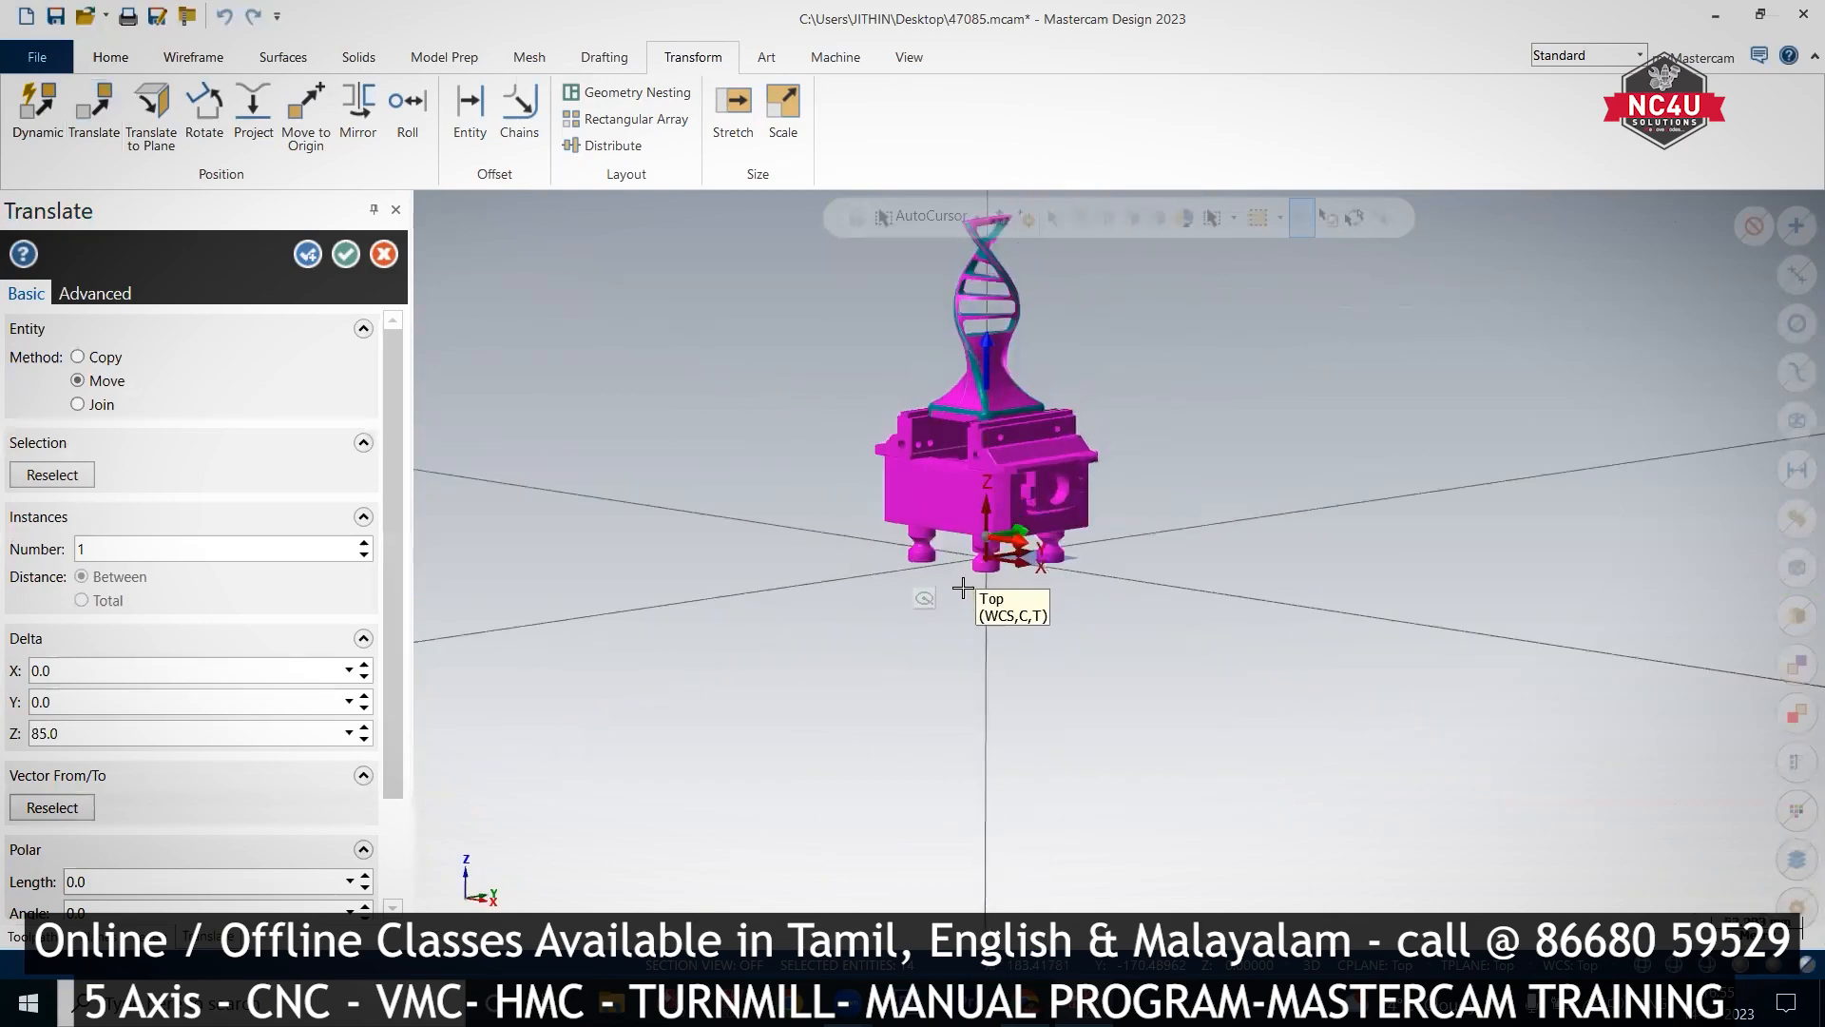
{"action": "scroll", "coordinate": [905, 565], "scroll_direction": "up", "scroll_amount": 3}
{"action": "scroll", "coordinate": [1153, 603], "scroll_direction": "down", "scroll_amount": 3}
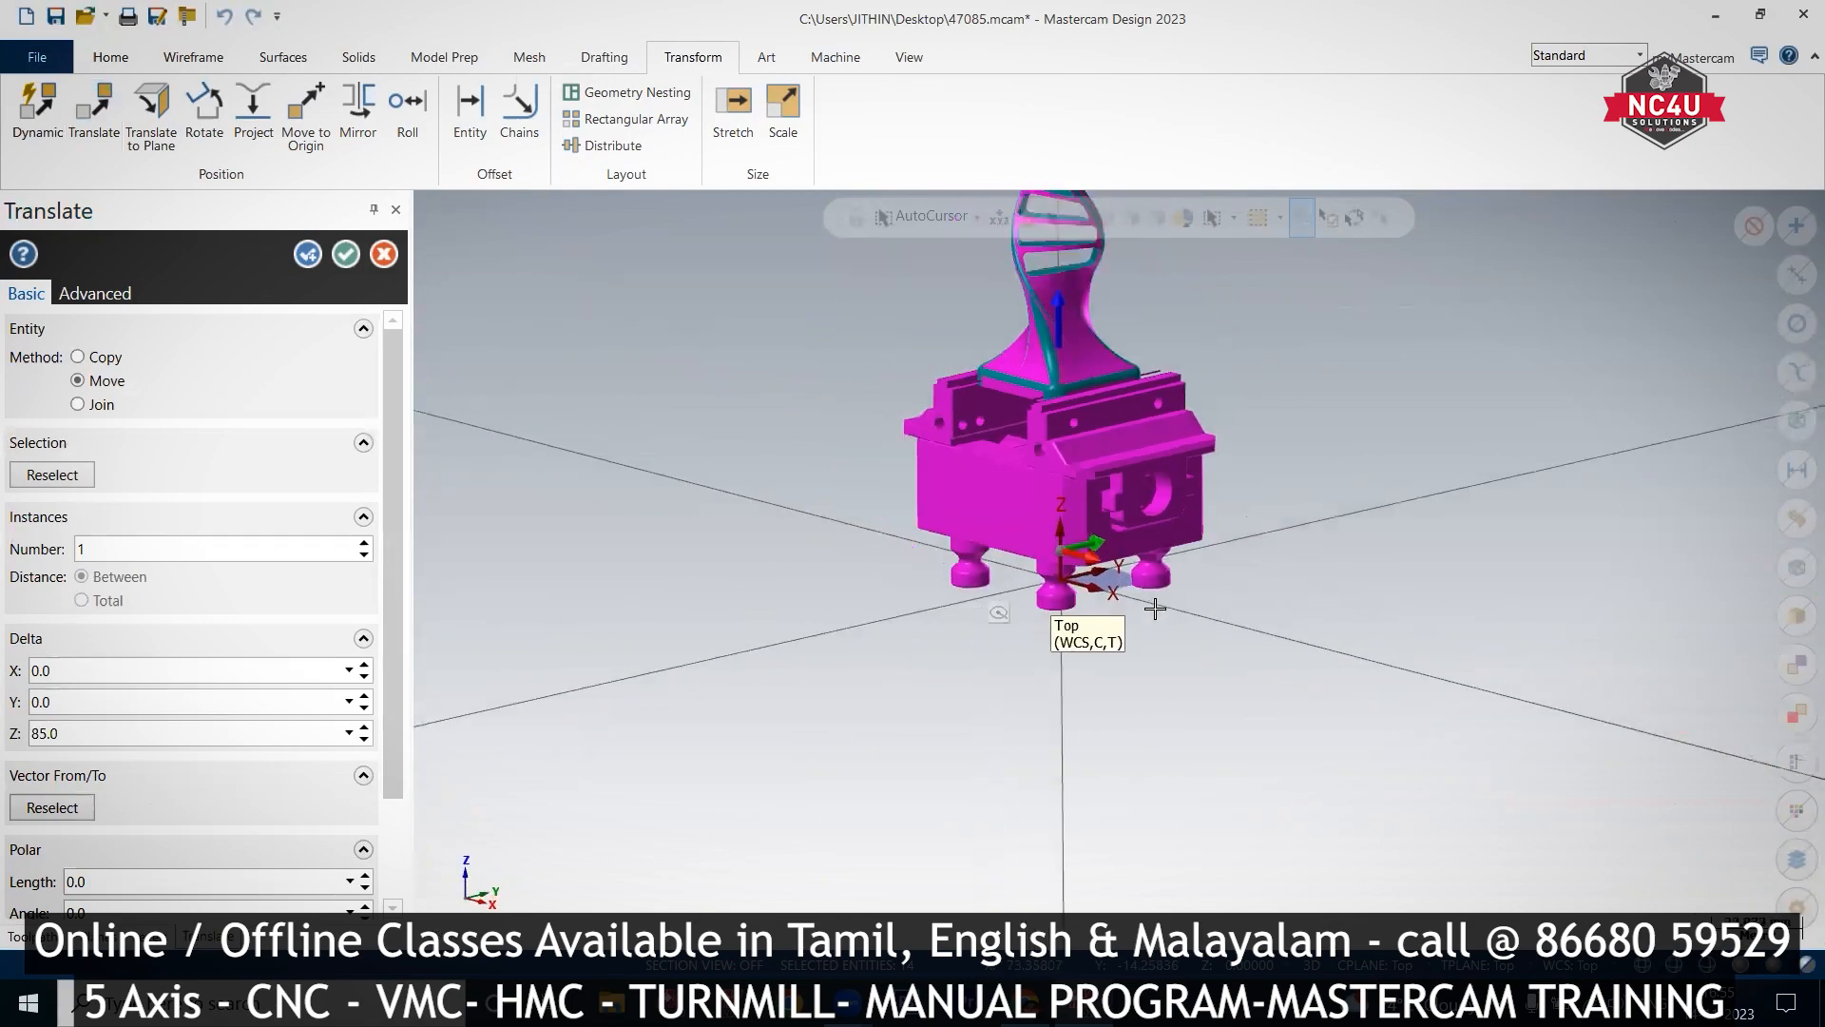
{"action": "scroll", "coordinate": [1155, 761], "scroll_direction": "down", "scroll_amount": 1}
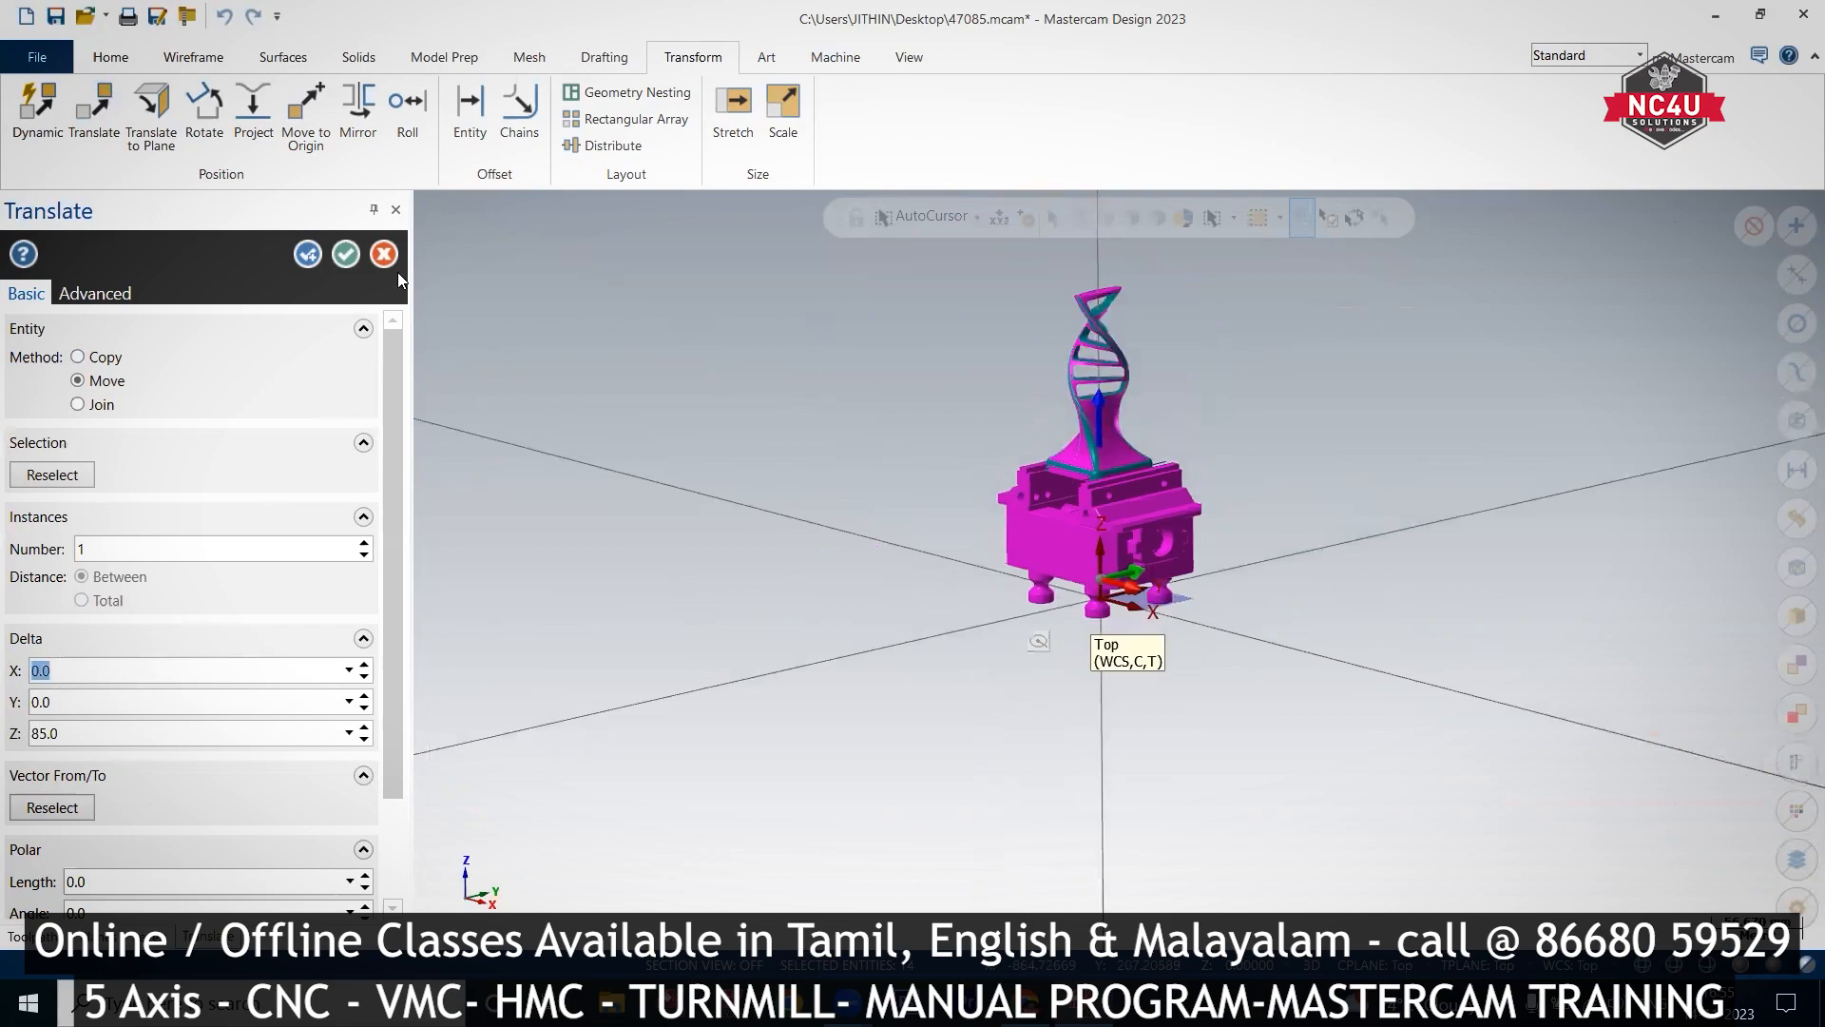
{"action": "left_click", "coordinate": [346, 254]}
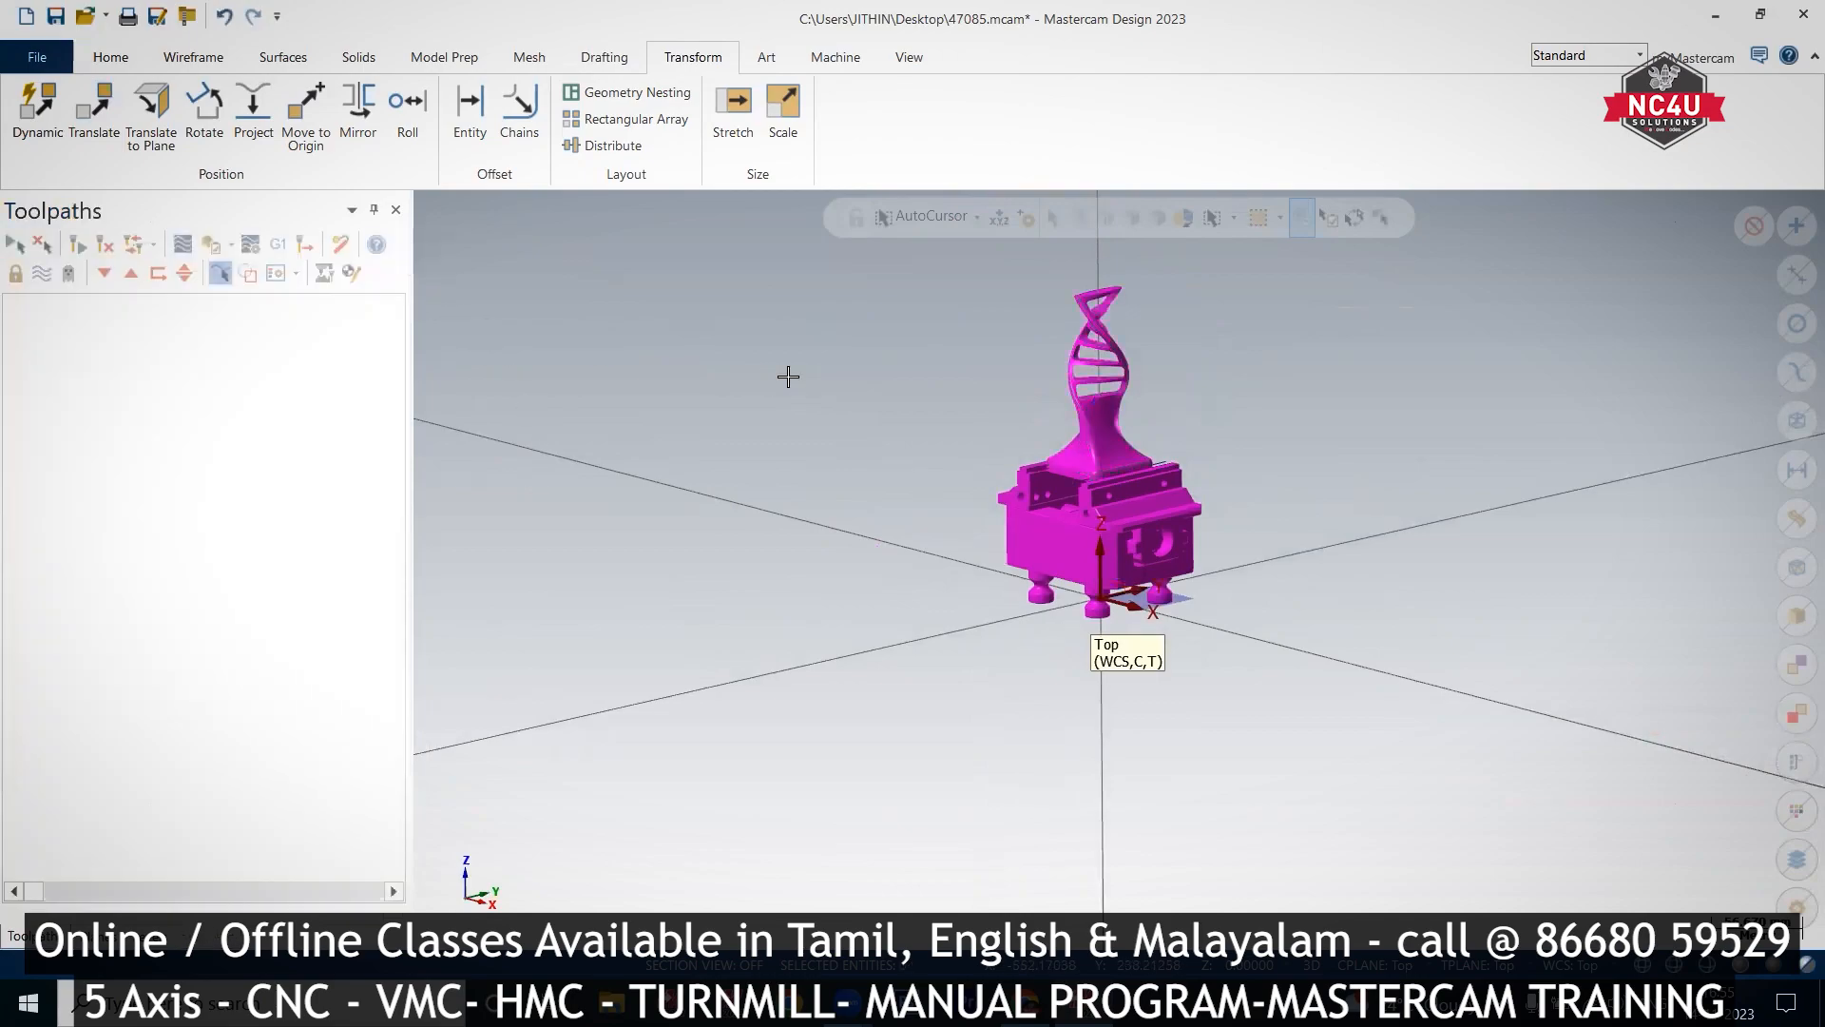
Step: Clear the transform result colors and show the assembly in the isometric view
{"action": "right_click", "coordinate": [1346, 323]}
{"action": "left_click", "coordinate": [1457, 279]}
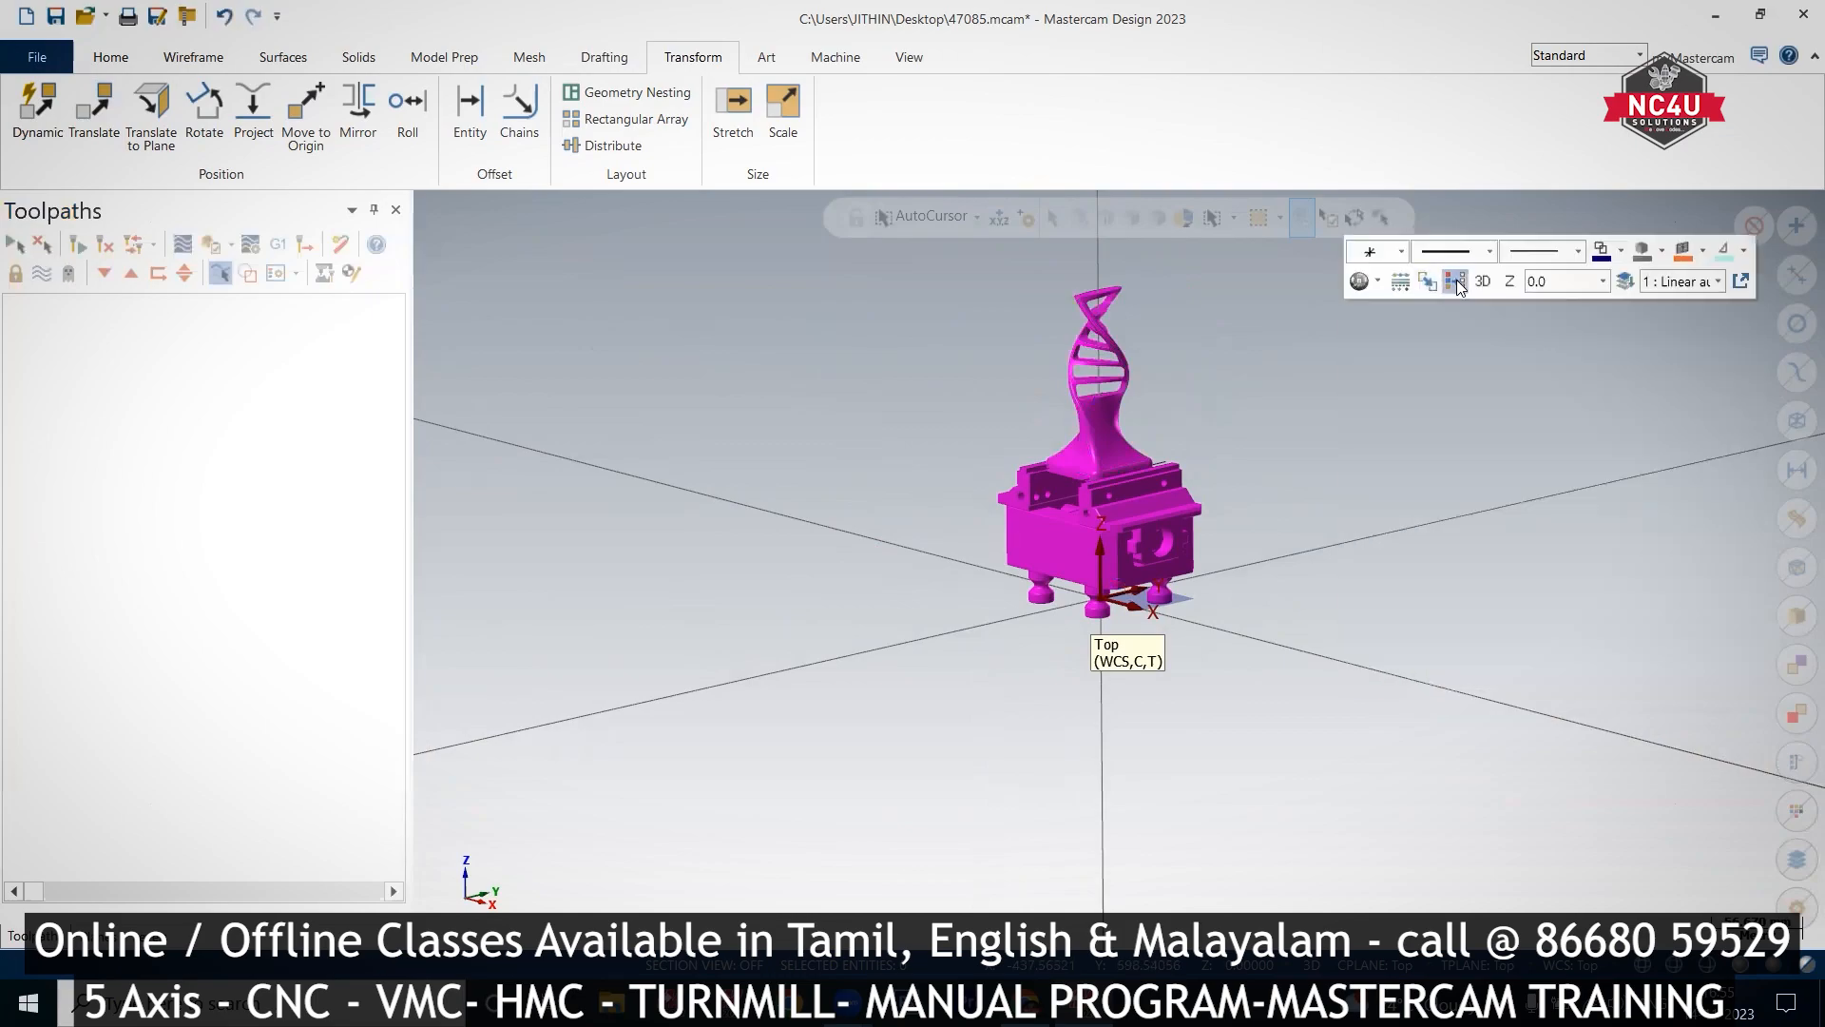
{"action": "right_click", "coordinate": [1336, 329]}
{"action": "left_click", "coordinate": [1449, 538]}
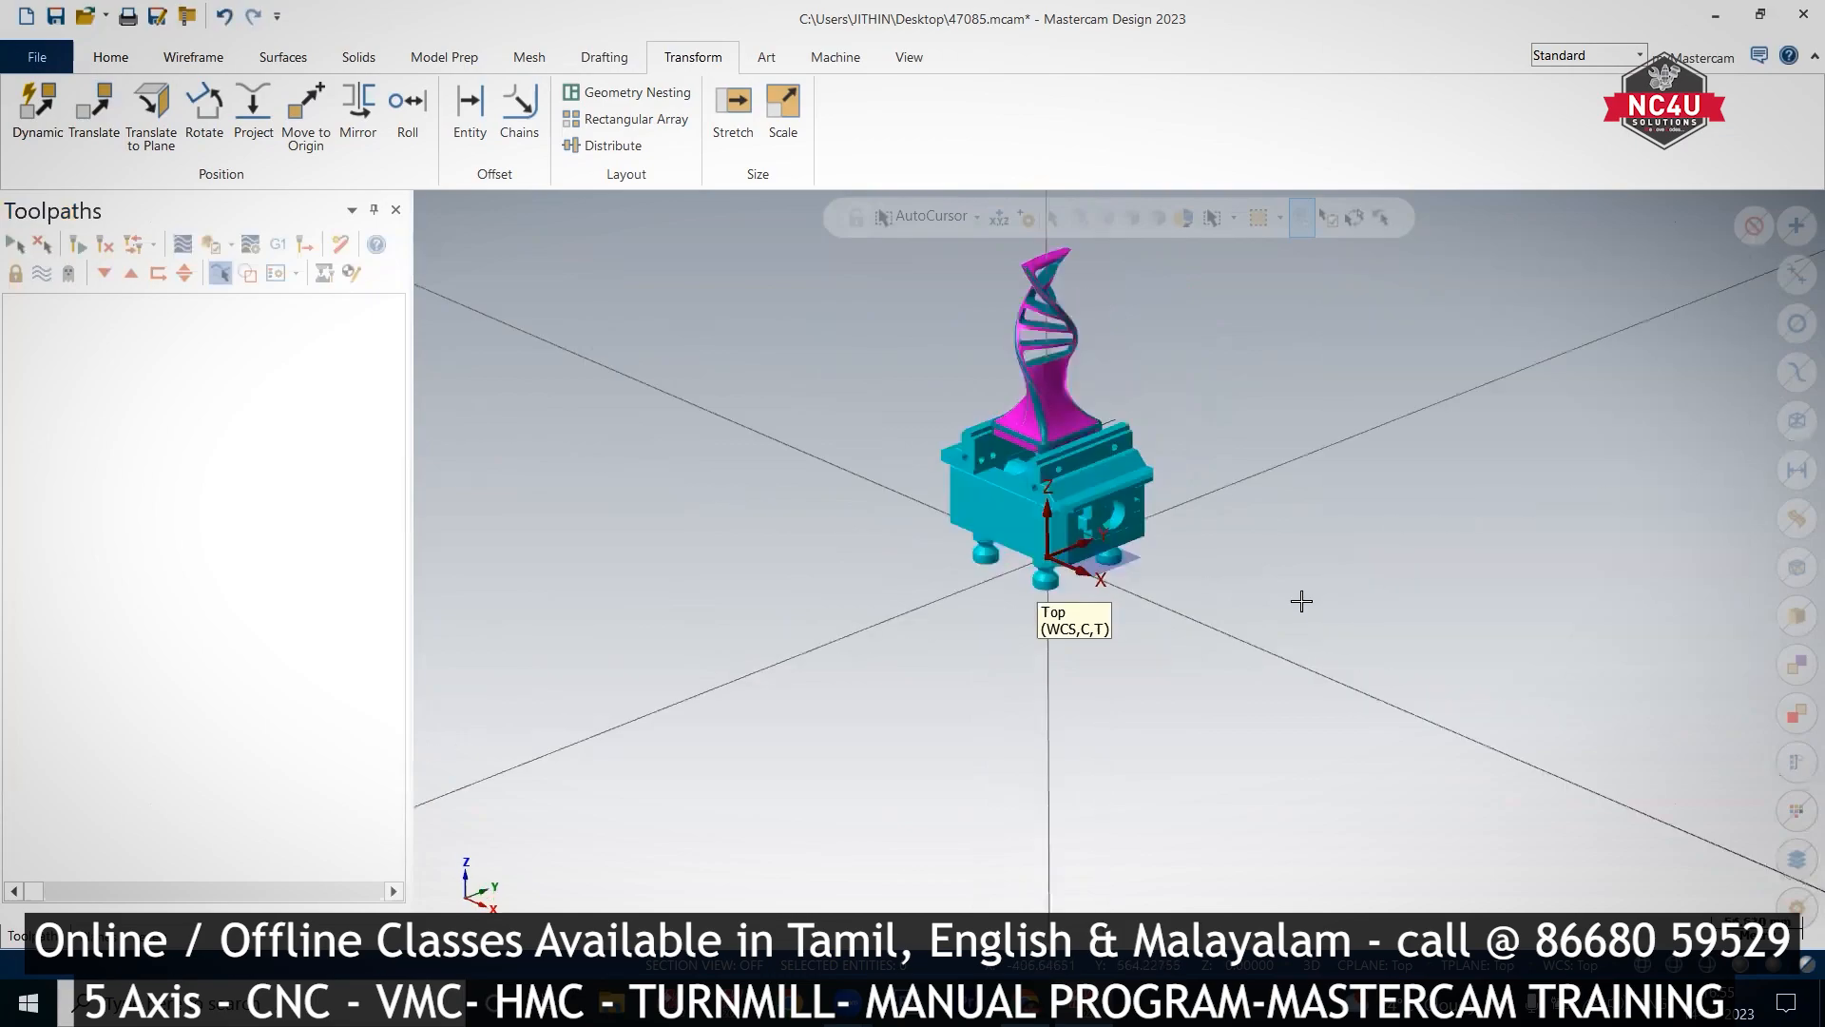
{"action": "scroll", "coordinate": [1200, 793], "scroll_direction": "down", "scroll_amount": 3}
{"action": "scroll", "coordinate": [967, 404], "scroll_direction": "up", "scroll_amount": 2}
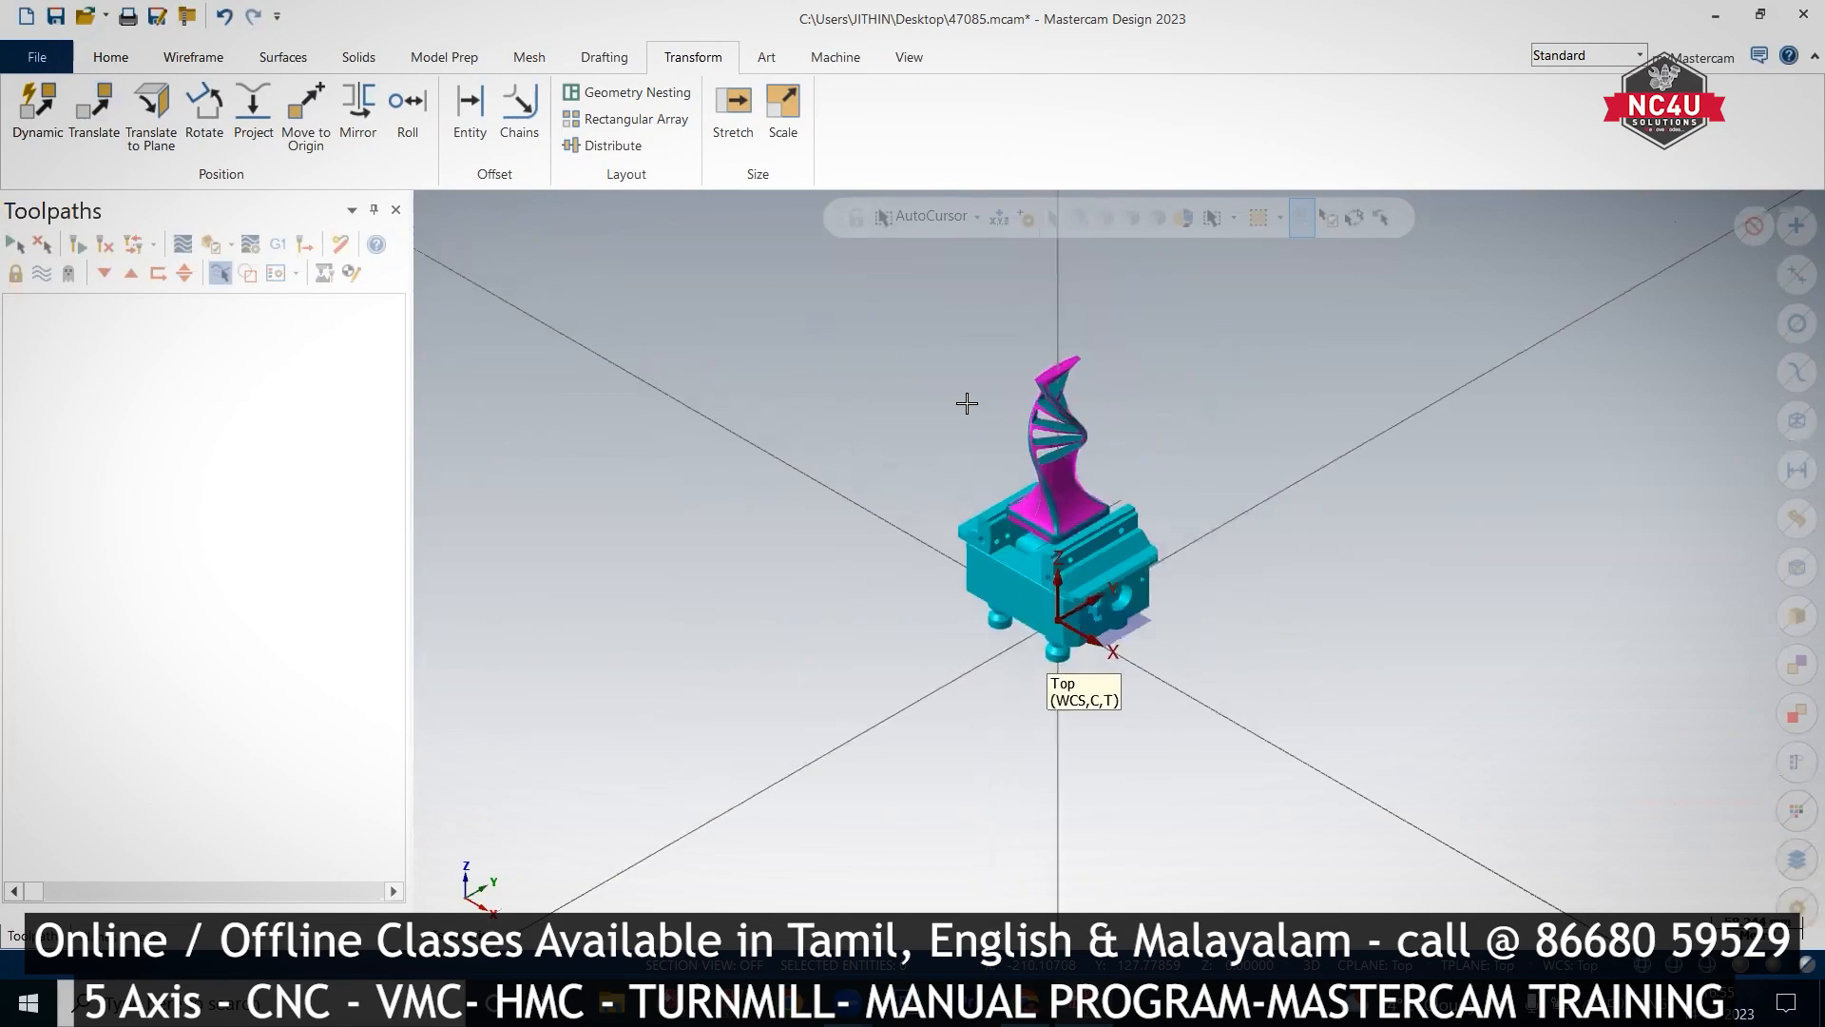
{"action": "scroll", "coordinate": [1056, 446], "scroll_direction": "down", "scroll_amount": 2}
{"action": "scroll", "coordinate": [1072, 460], "scroll_direction": "up", "scroll_amount": 2}
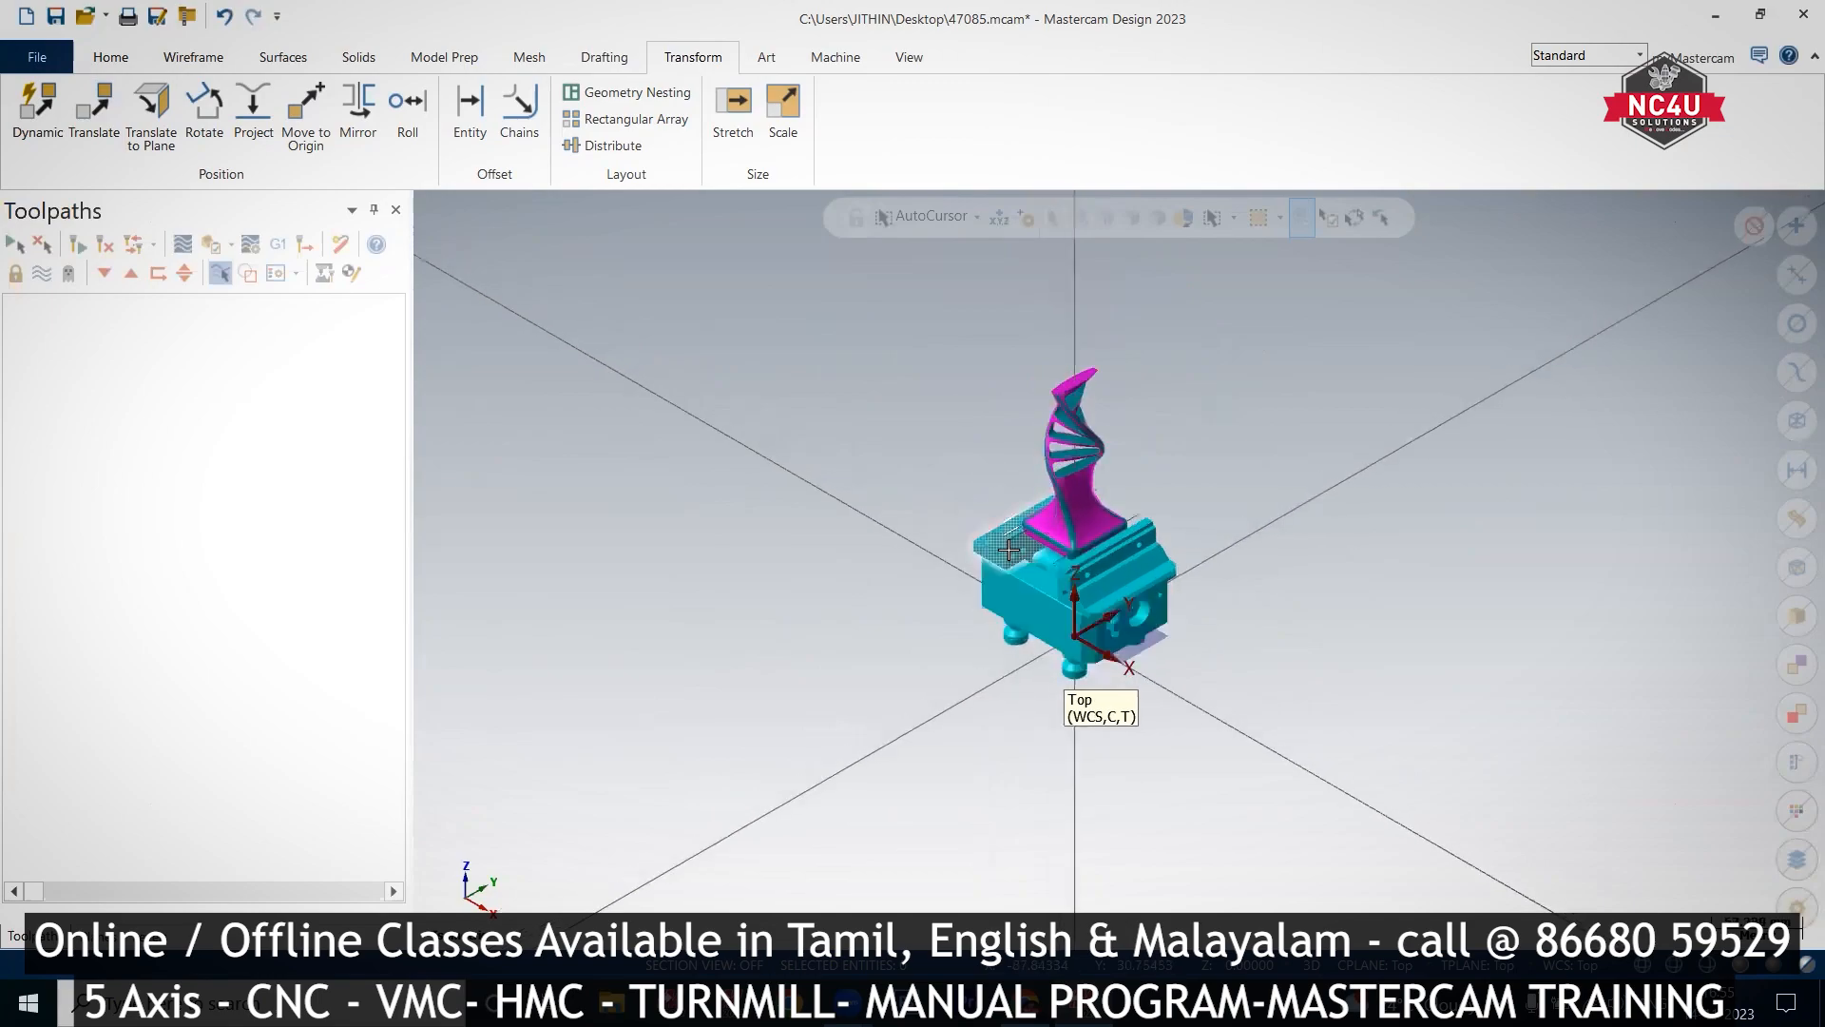
Step: Move all vise solids, leaving out the DNA part, to level 8 with Use Active Level off and visibility forced off
{"action": "left_click", "coordinate": [1083, 486]}
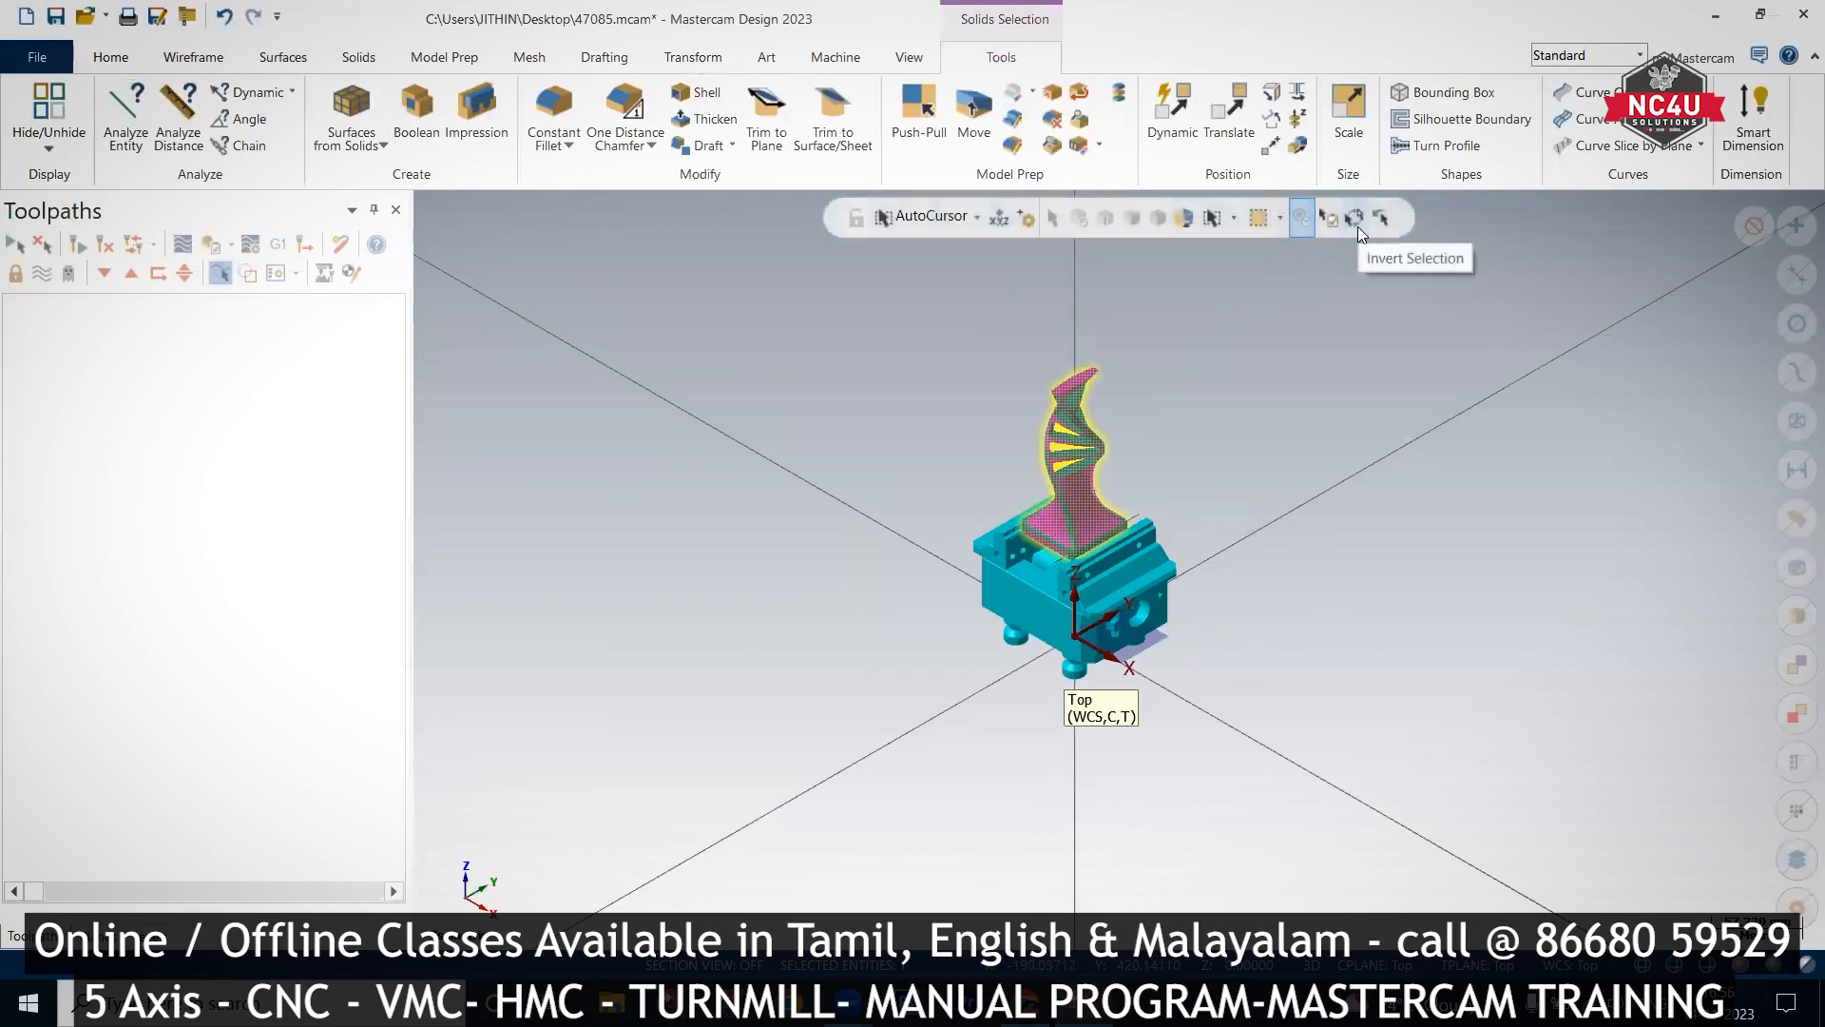
{"action": "left_click", "coordinate": [1356, 224]}
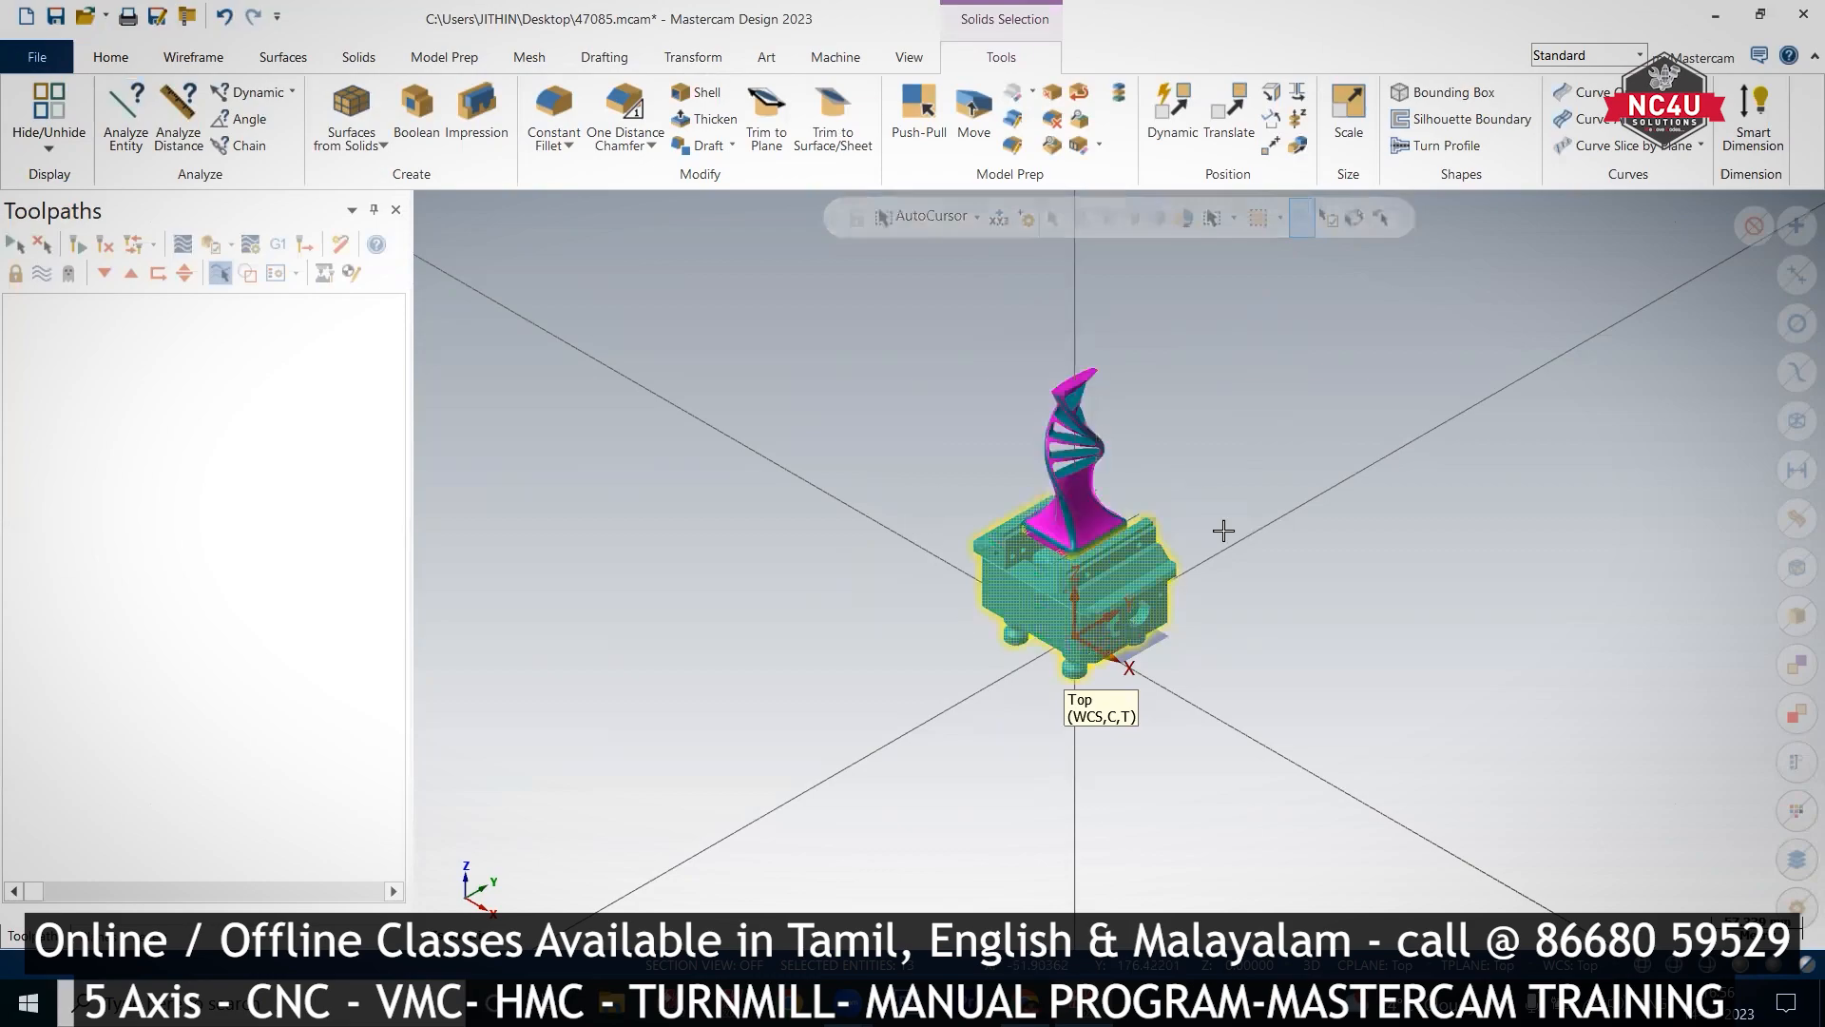
{"action": "right_click", "coordinate": [659, 437]}
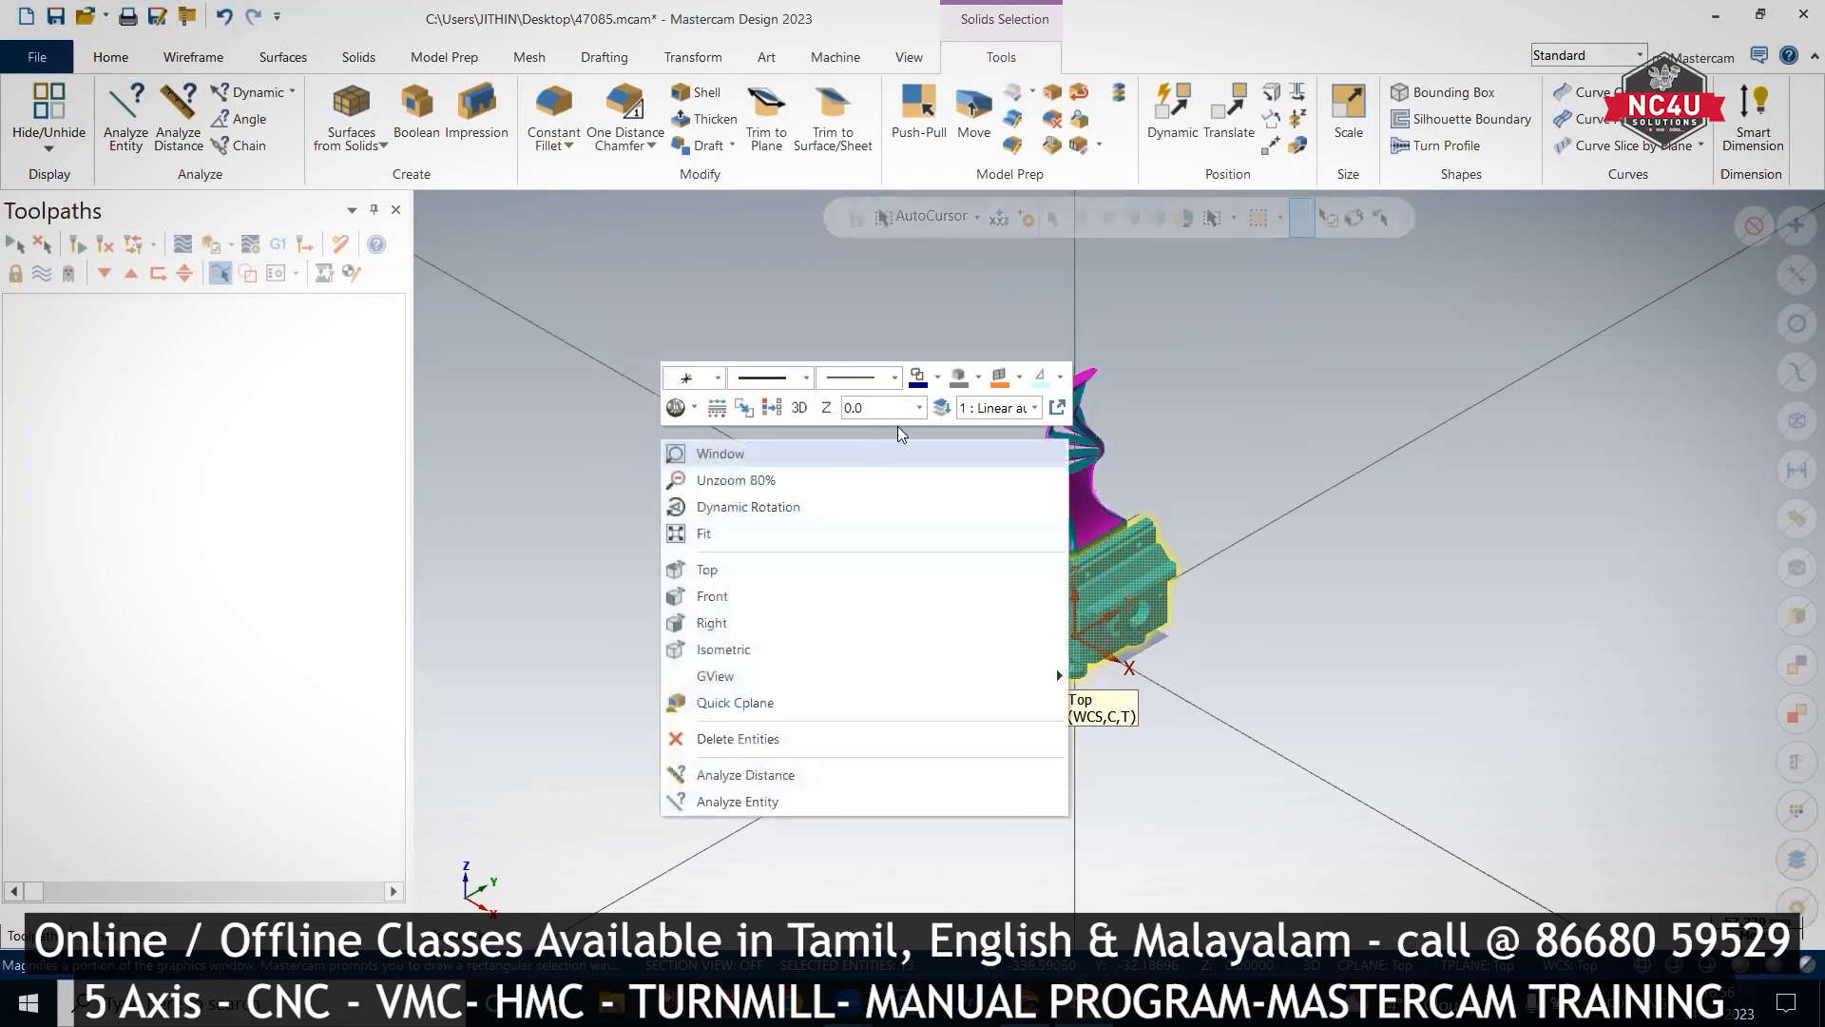
{"action": "left_click", "coordinate": [965, 377]}
{"action": "left_click", "coordinate": [63, 373]}
{"action": "type", "text": "8"}
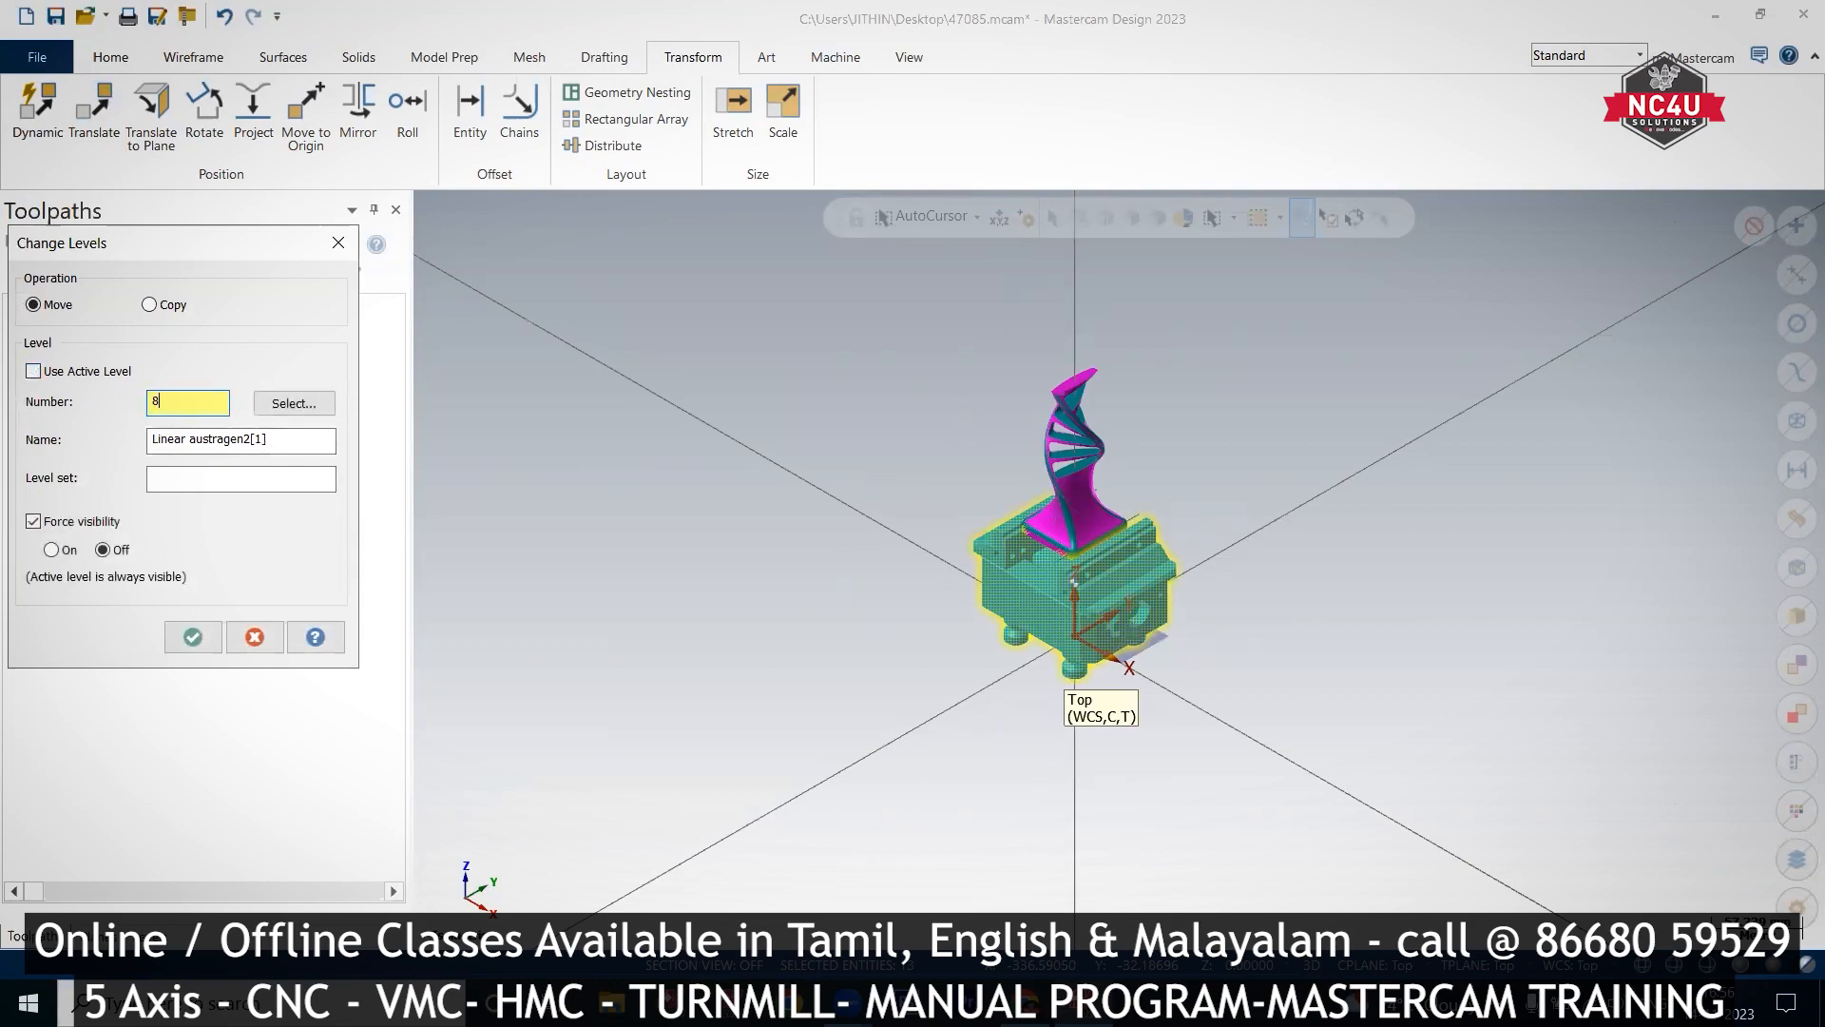
{"action": "left_click", "coordinate": [184, 644]}
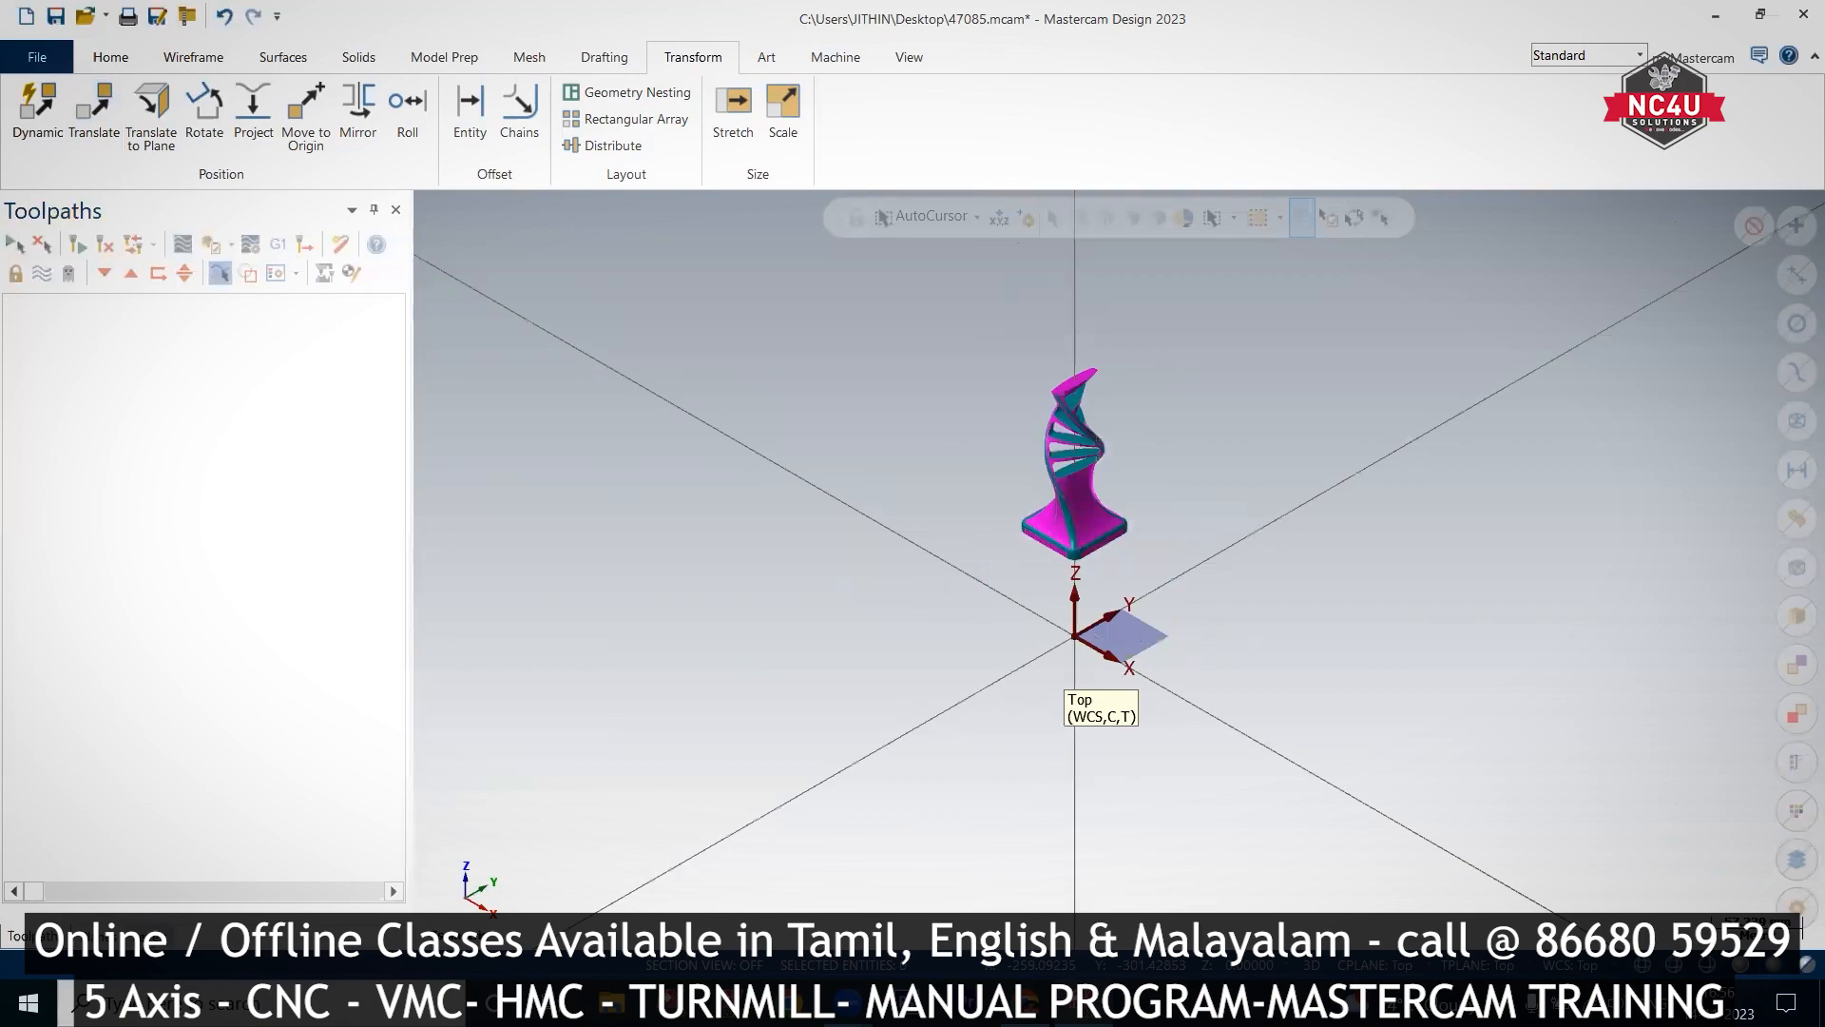
Step: Make level 8 with the vise solids visible in the level list and return to the toolpath list
{"action": "left_click", "coordinate": [154, 937]}
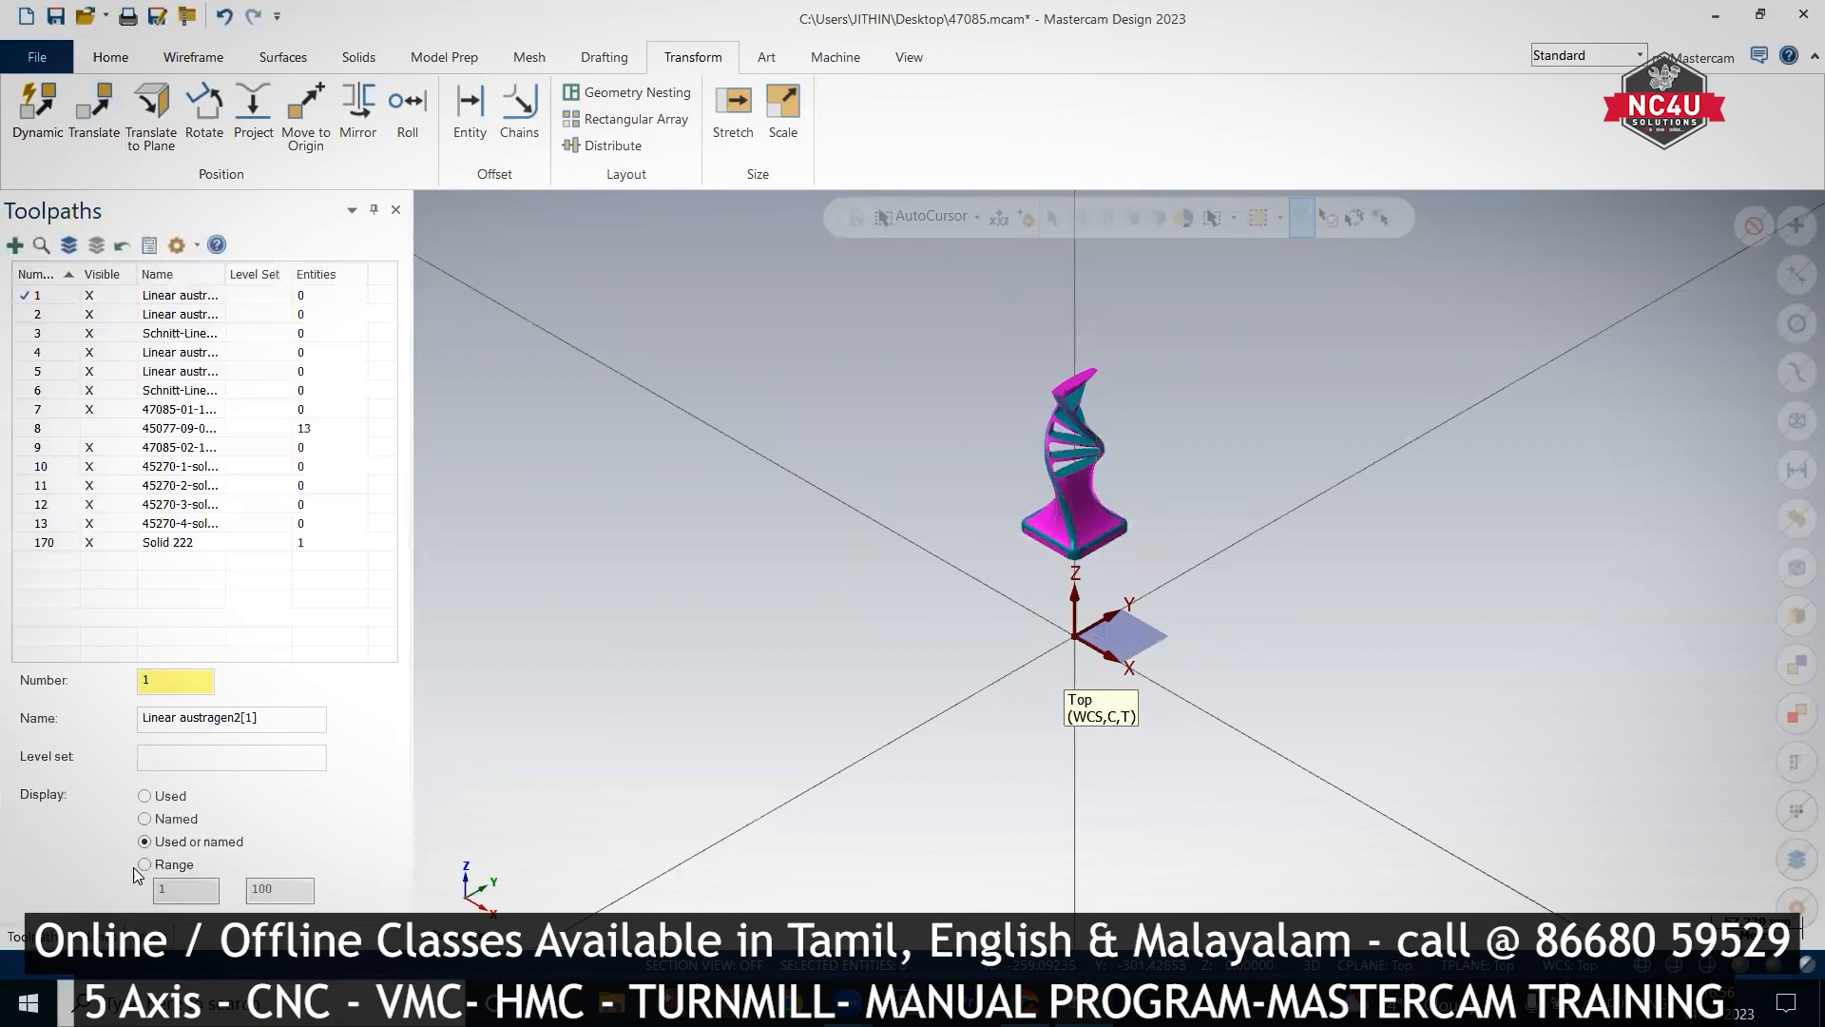
{"action": "left_click", "coordinate": [90, 428]}
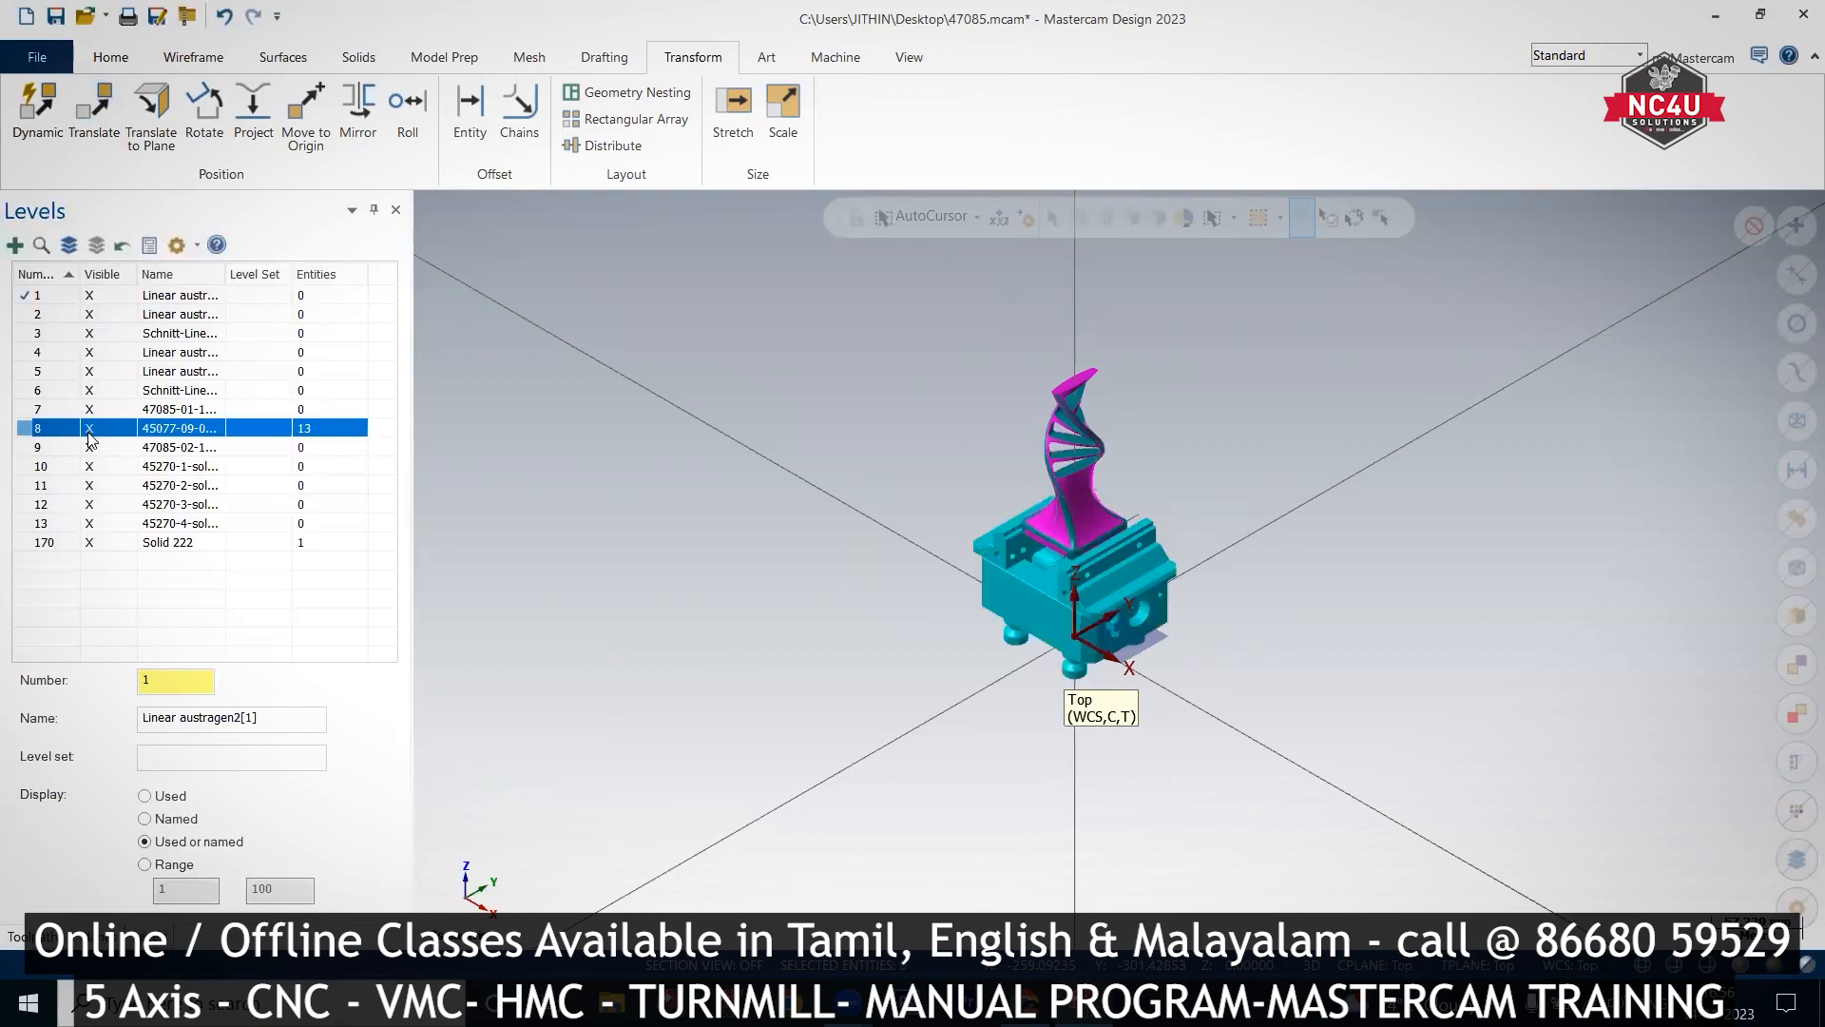
{"action": "left_click", "coordinate": [19, 936]}
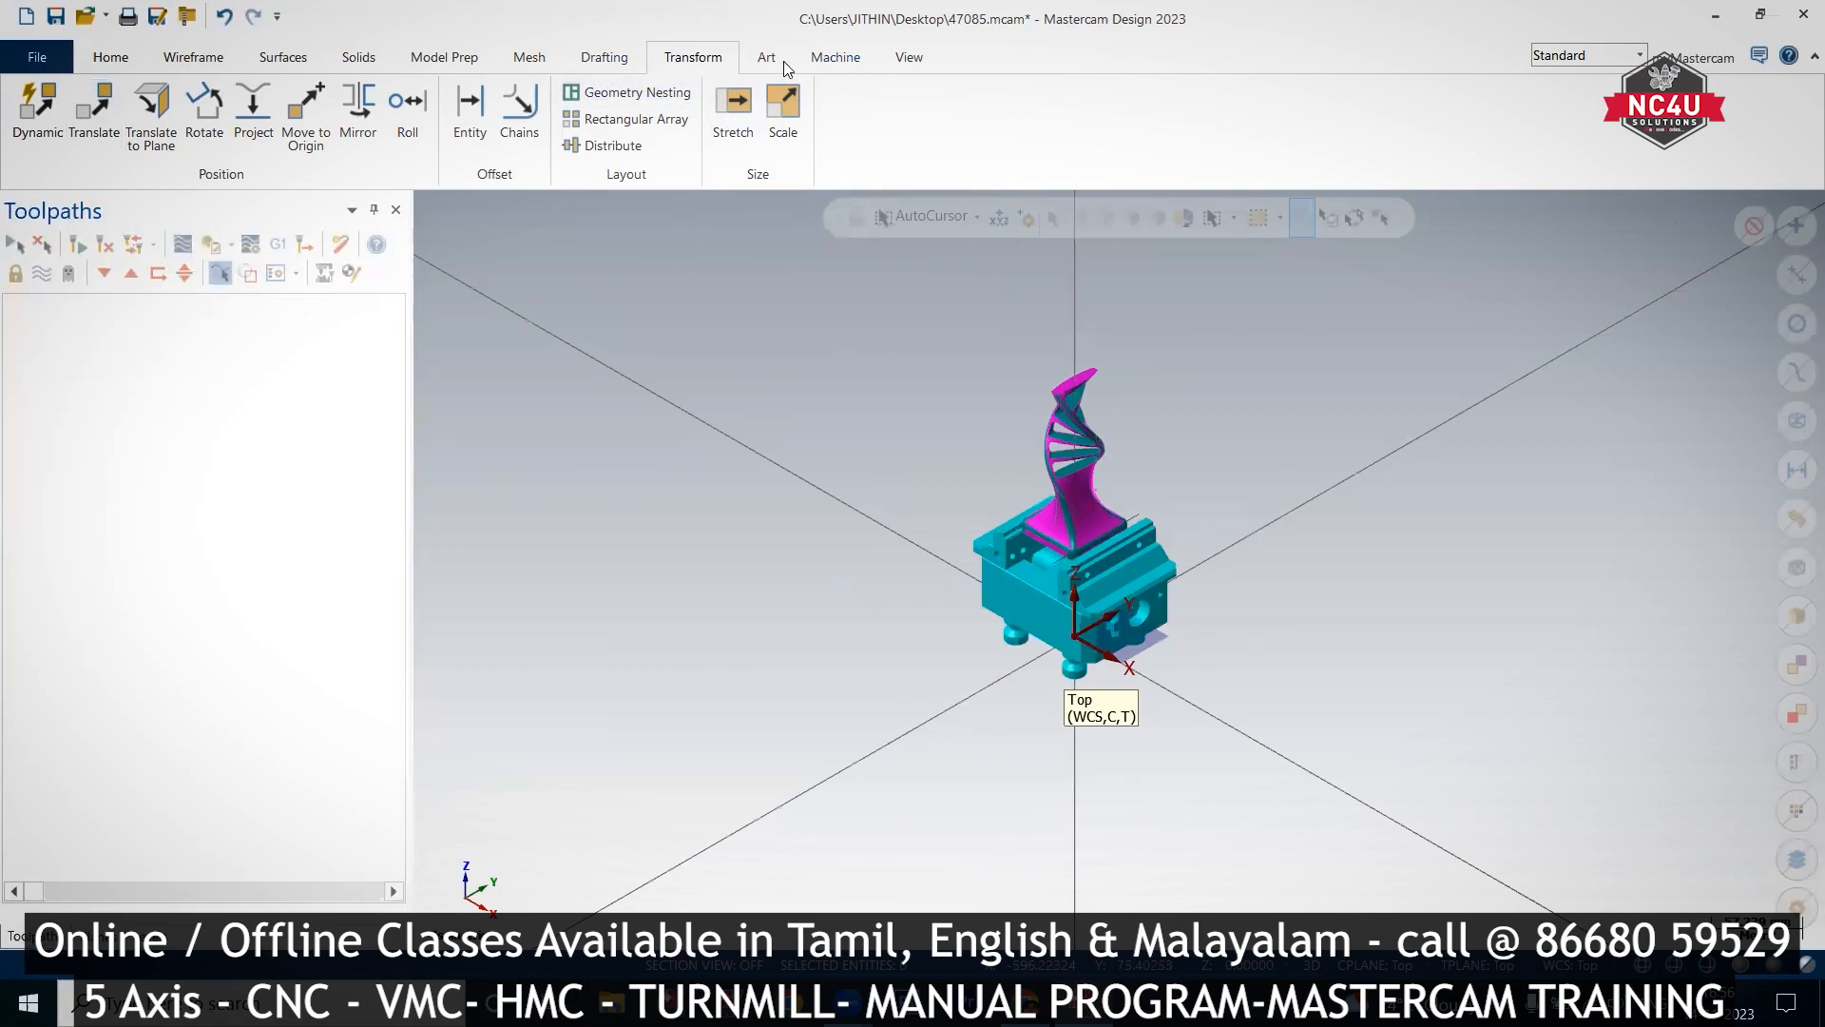
Step: Create a default mill machine group and start a 2D Contour toolpath chained around the DNA part's top face
{"action": "left_click", "coordinate": [835, 57]}
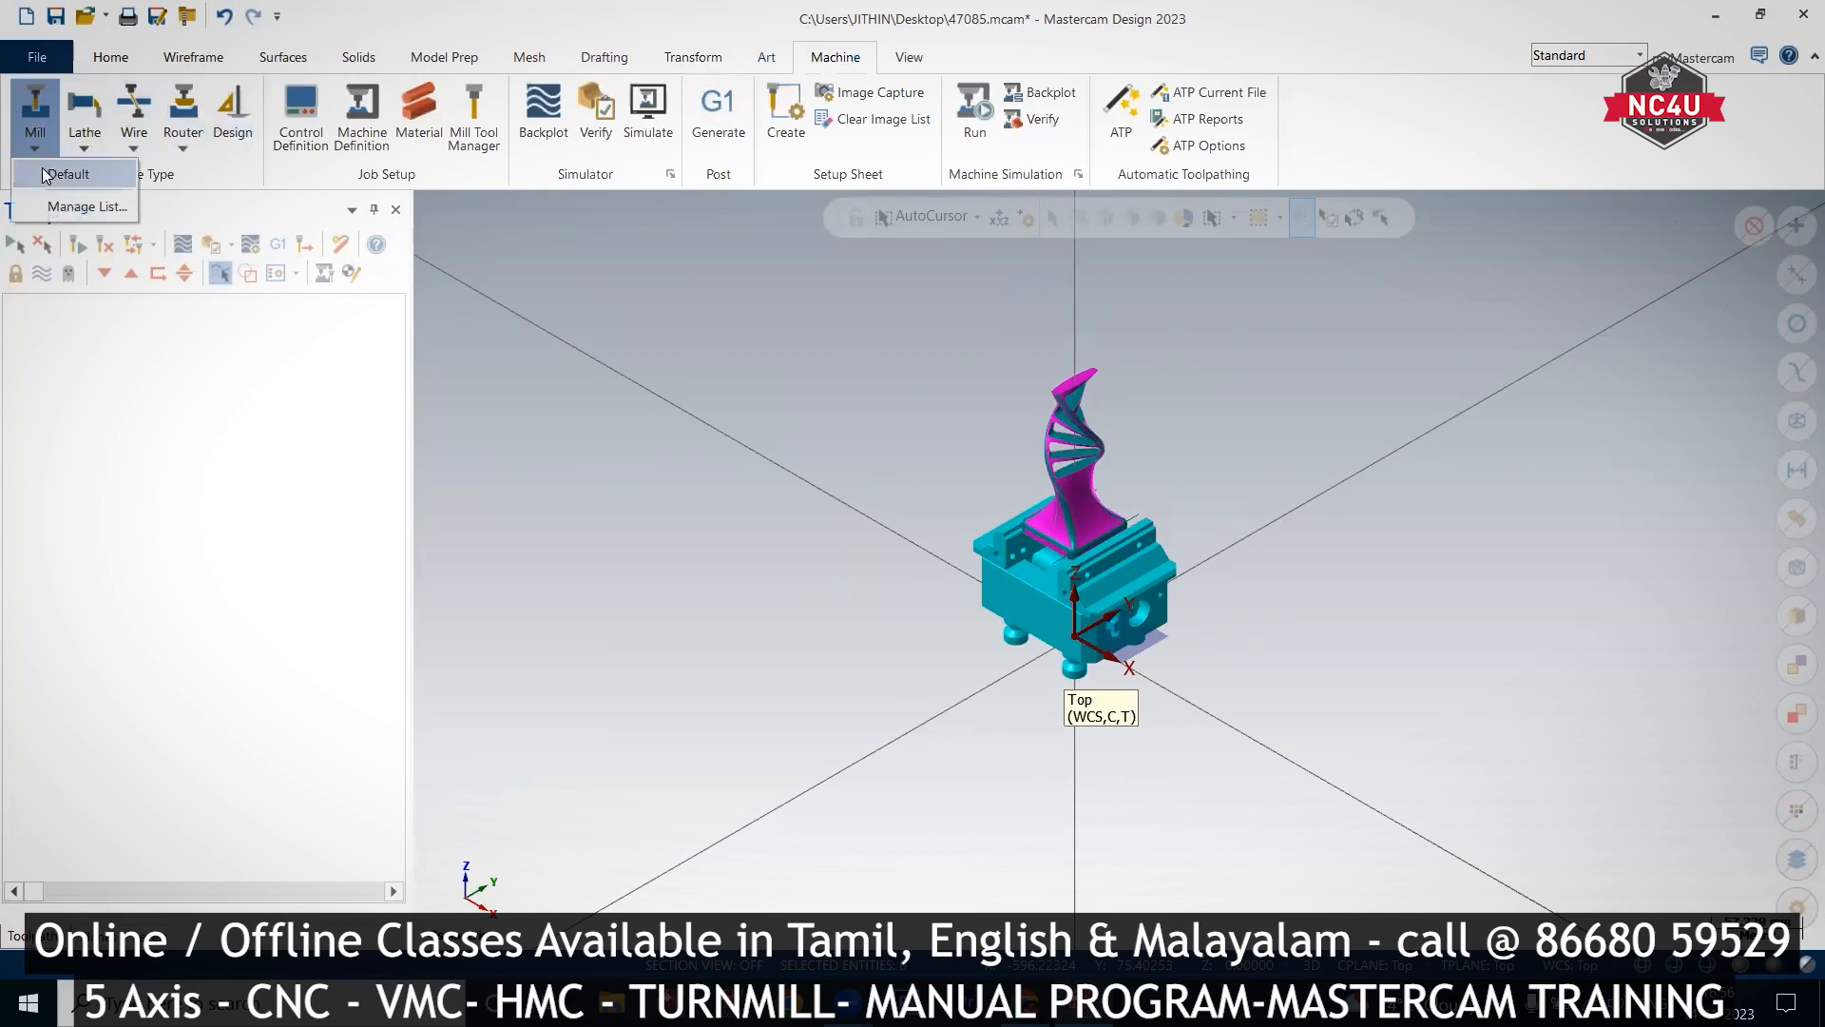
{"action": "left_click", "coordinate": [65, 173]}
{"action": "right_click", "coordinate": [213, 364]}
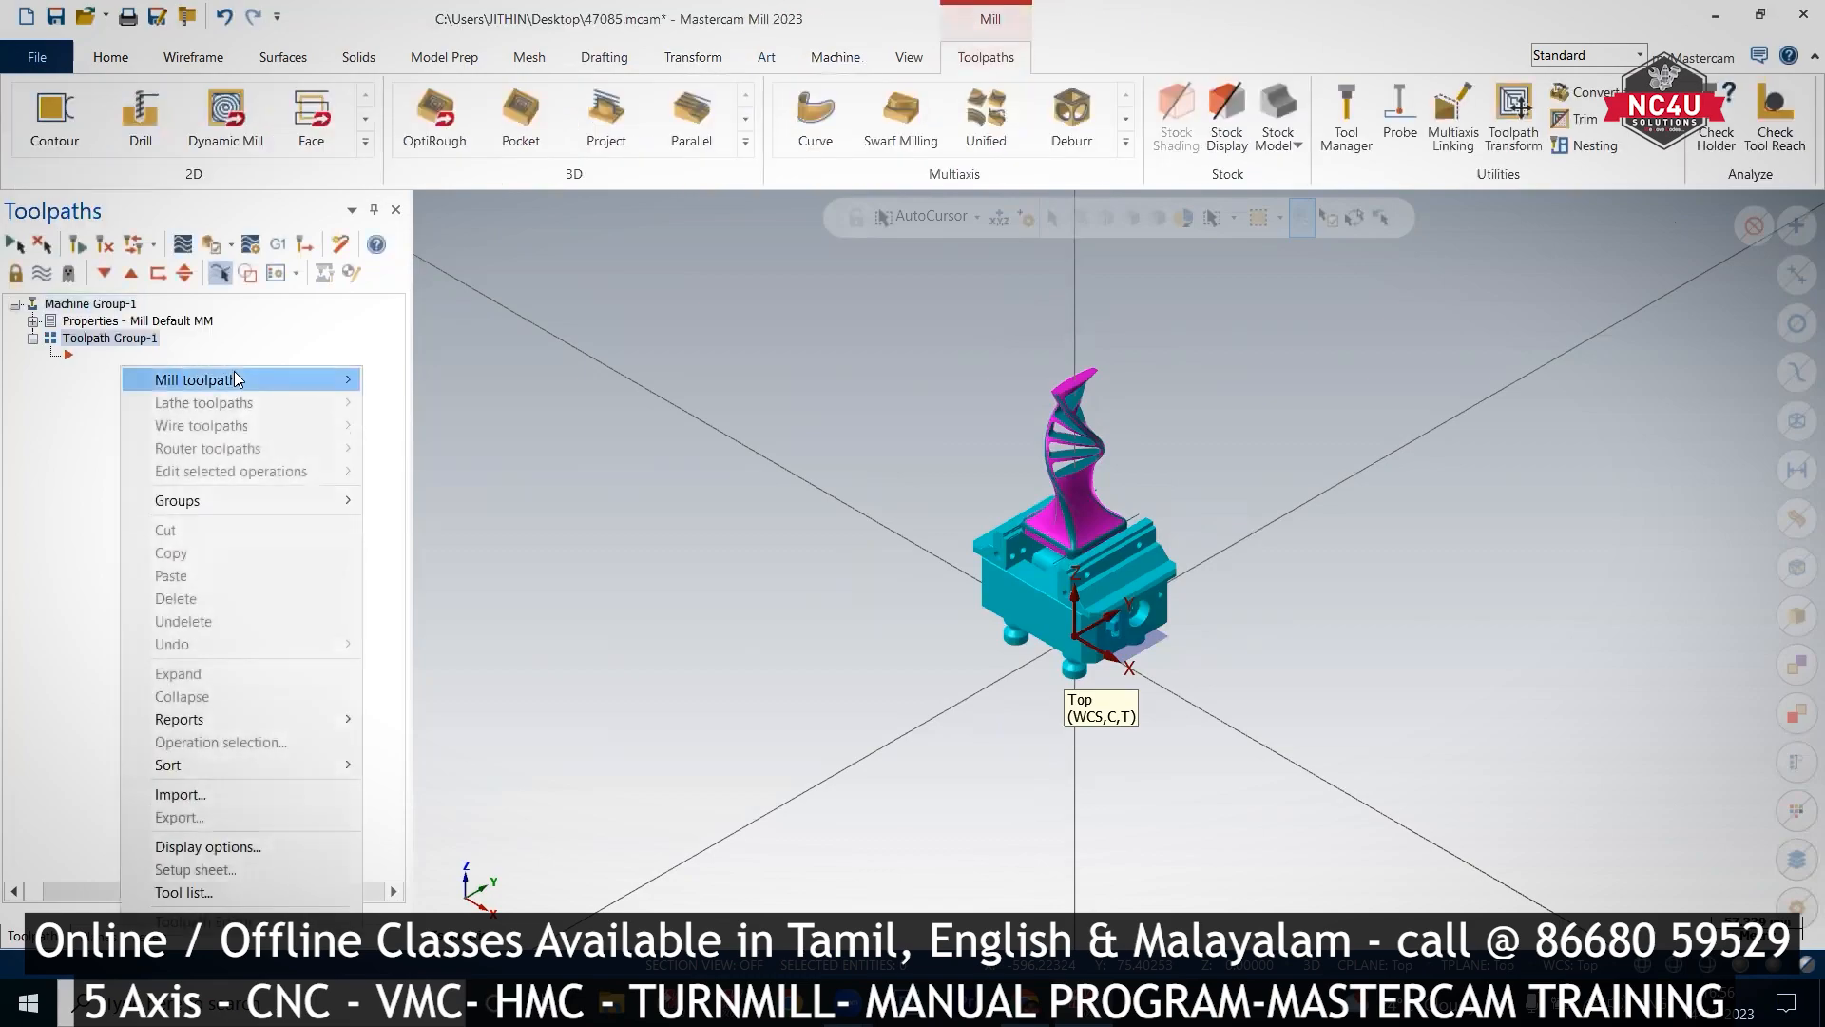
{"action": "mouse_move", "coordinate": [219, 379]}
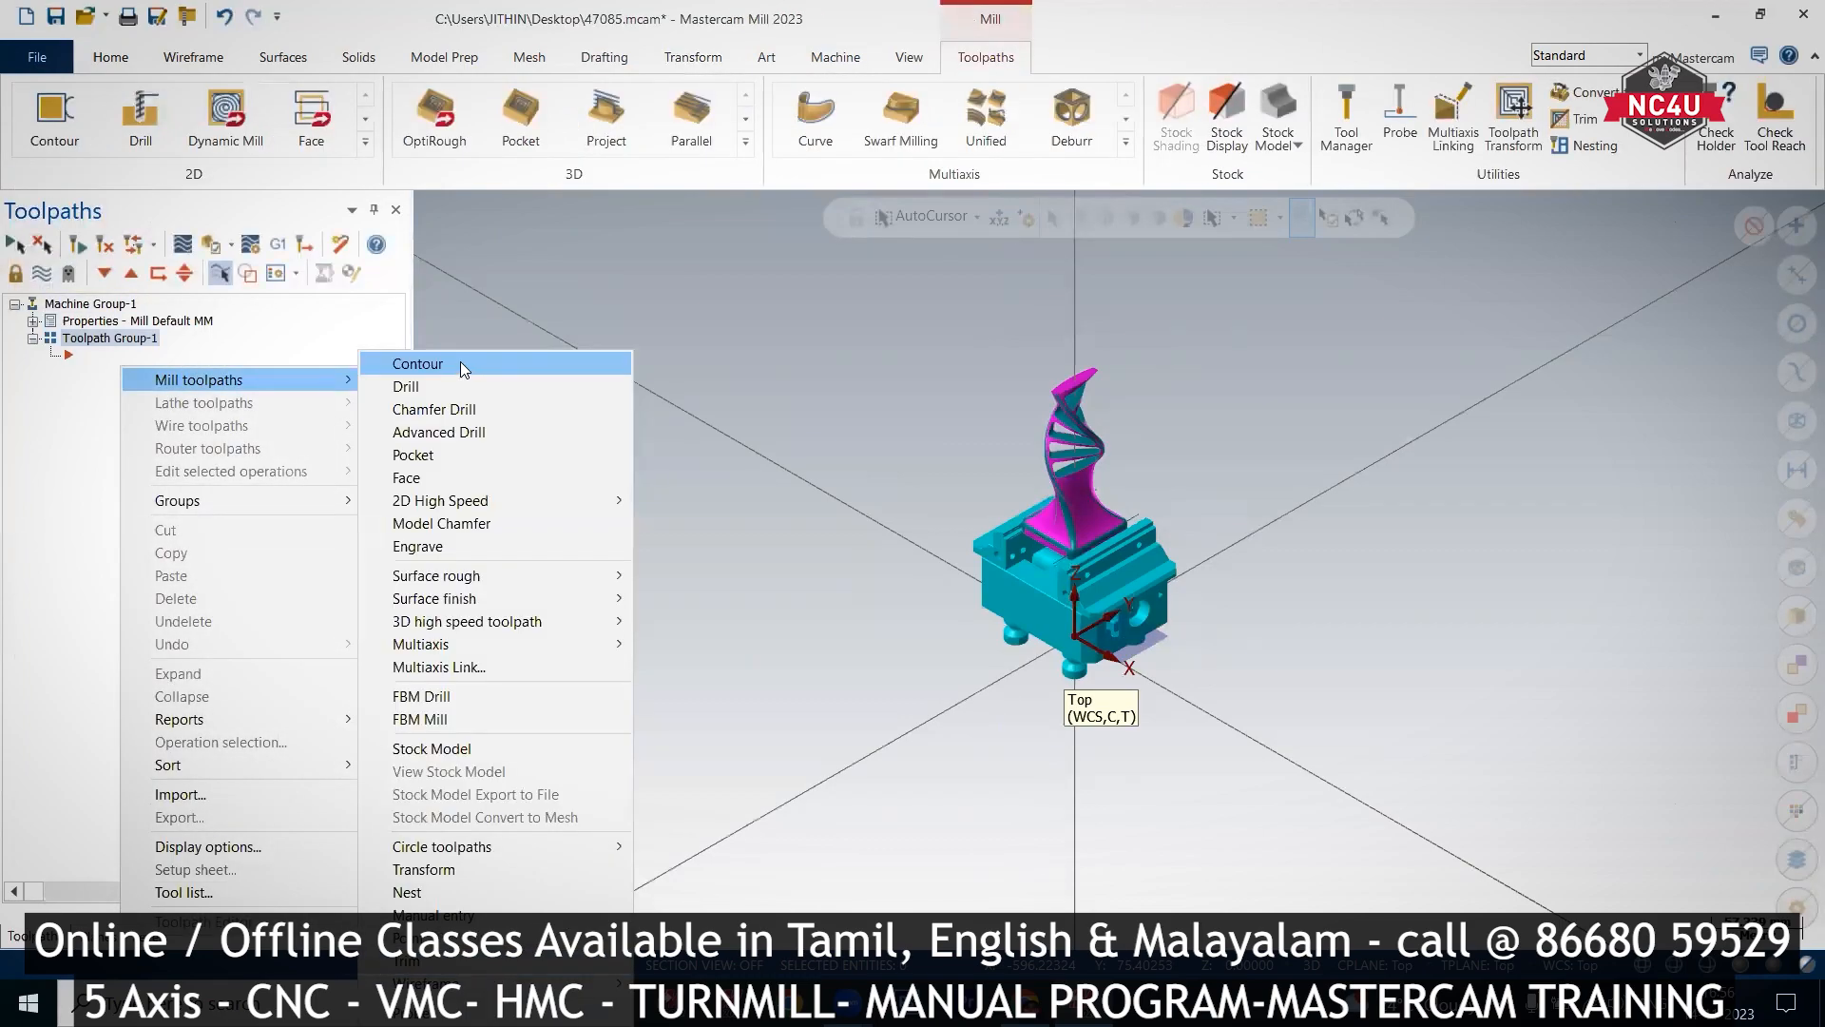
{"action": "left_click", "coordinate": [462, 362]}
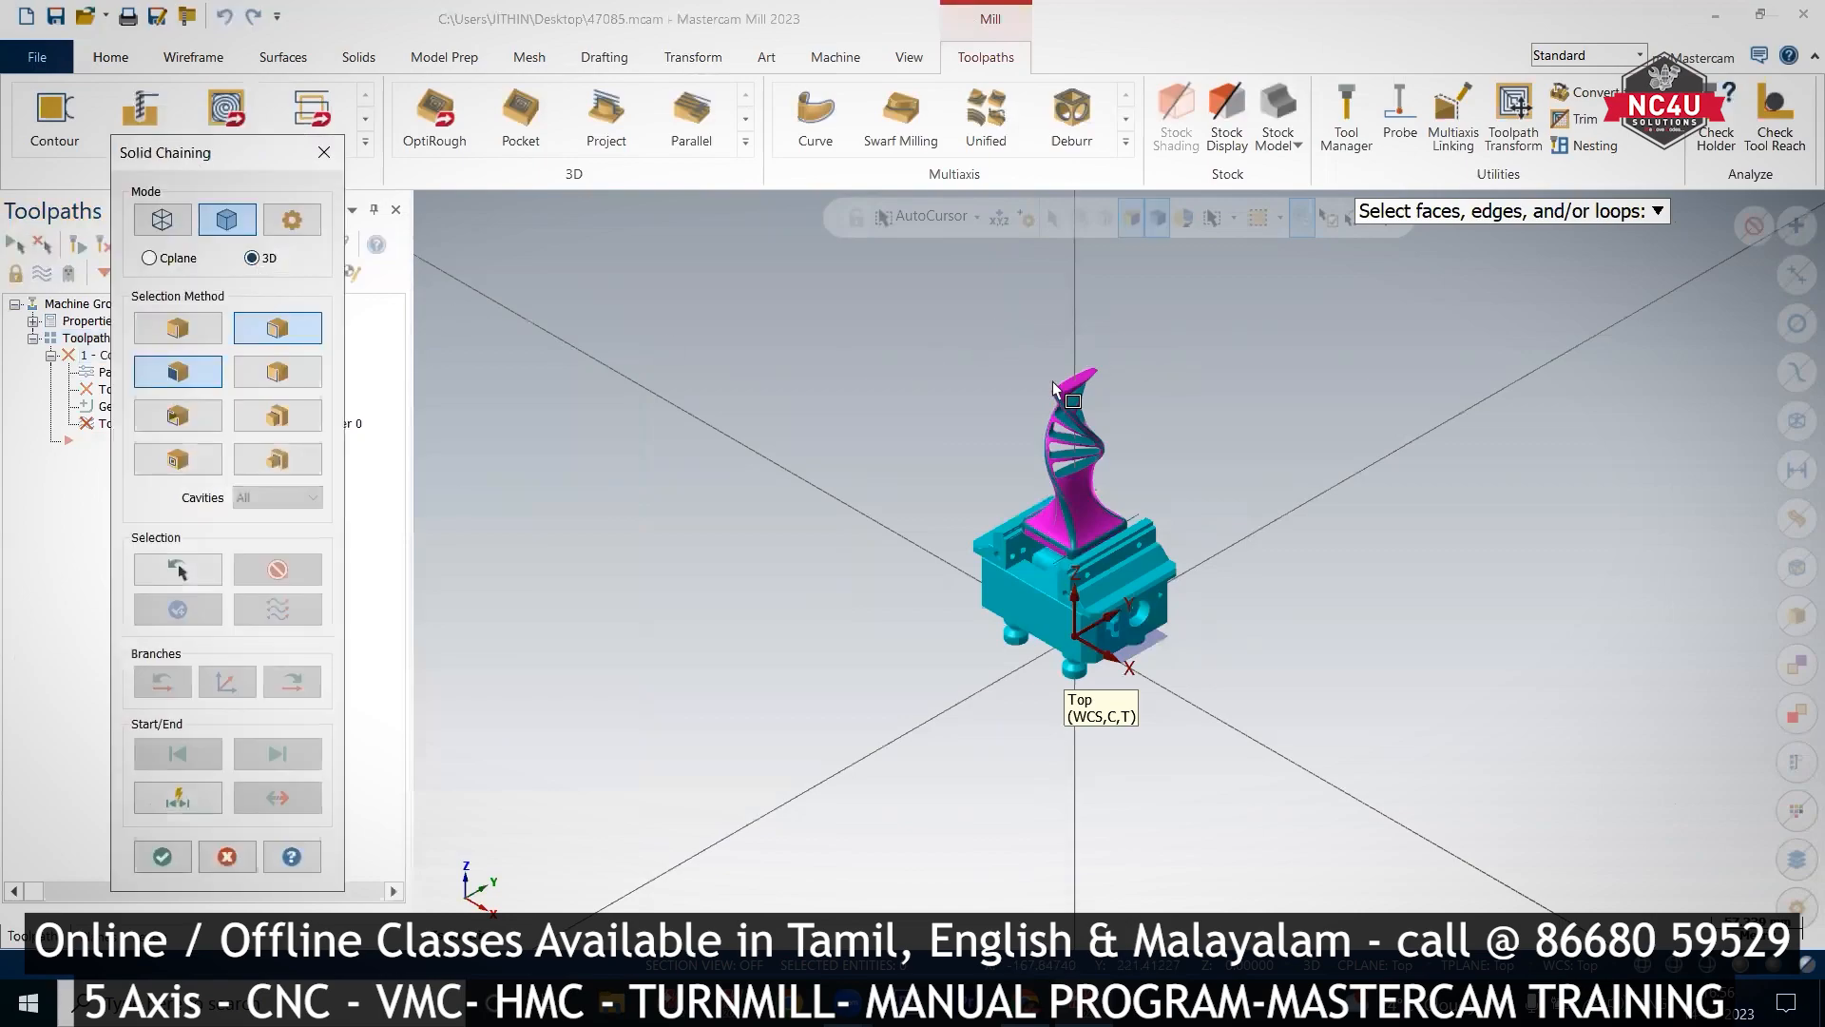
{"action": "scroll", "coordinate": [1053, 383], "scroll_direction": "up", "scroll_amount": 6}
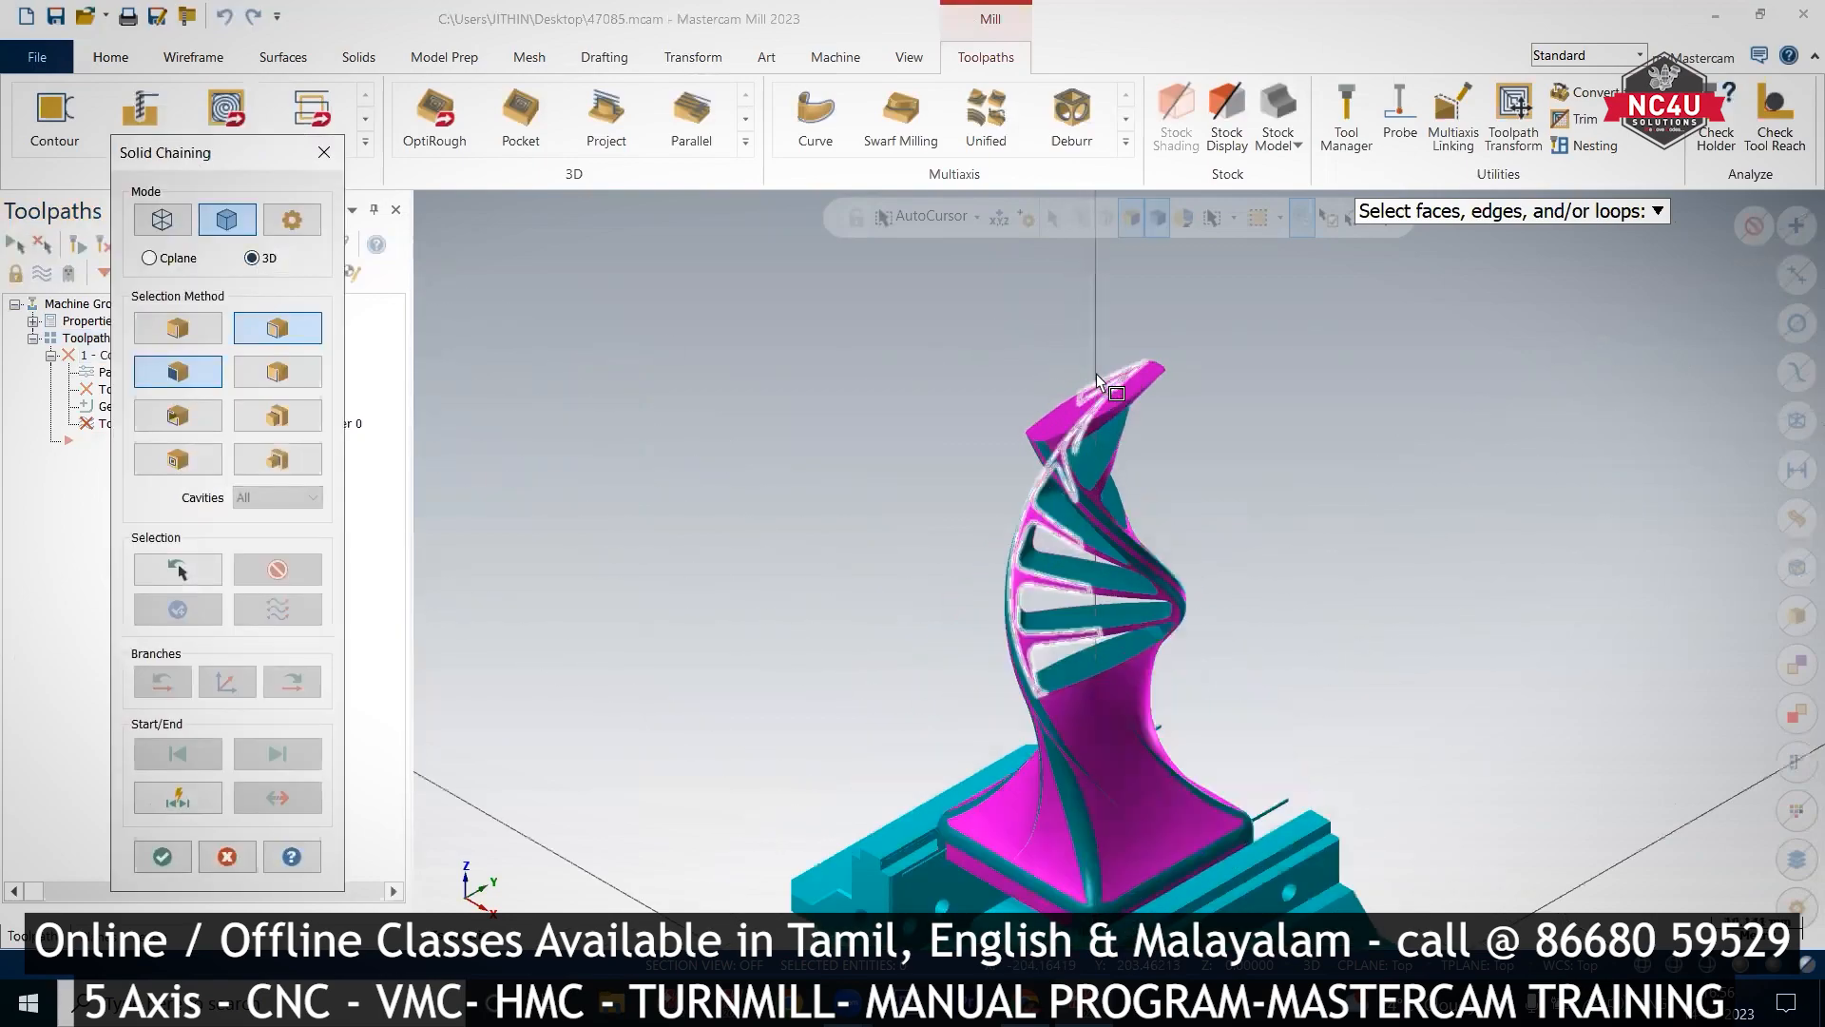
{"action": "scroll", "coordinate": [1098, 380], "scroll_direction": "up", "scroll_amount": 3}
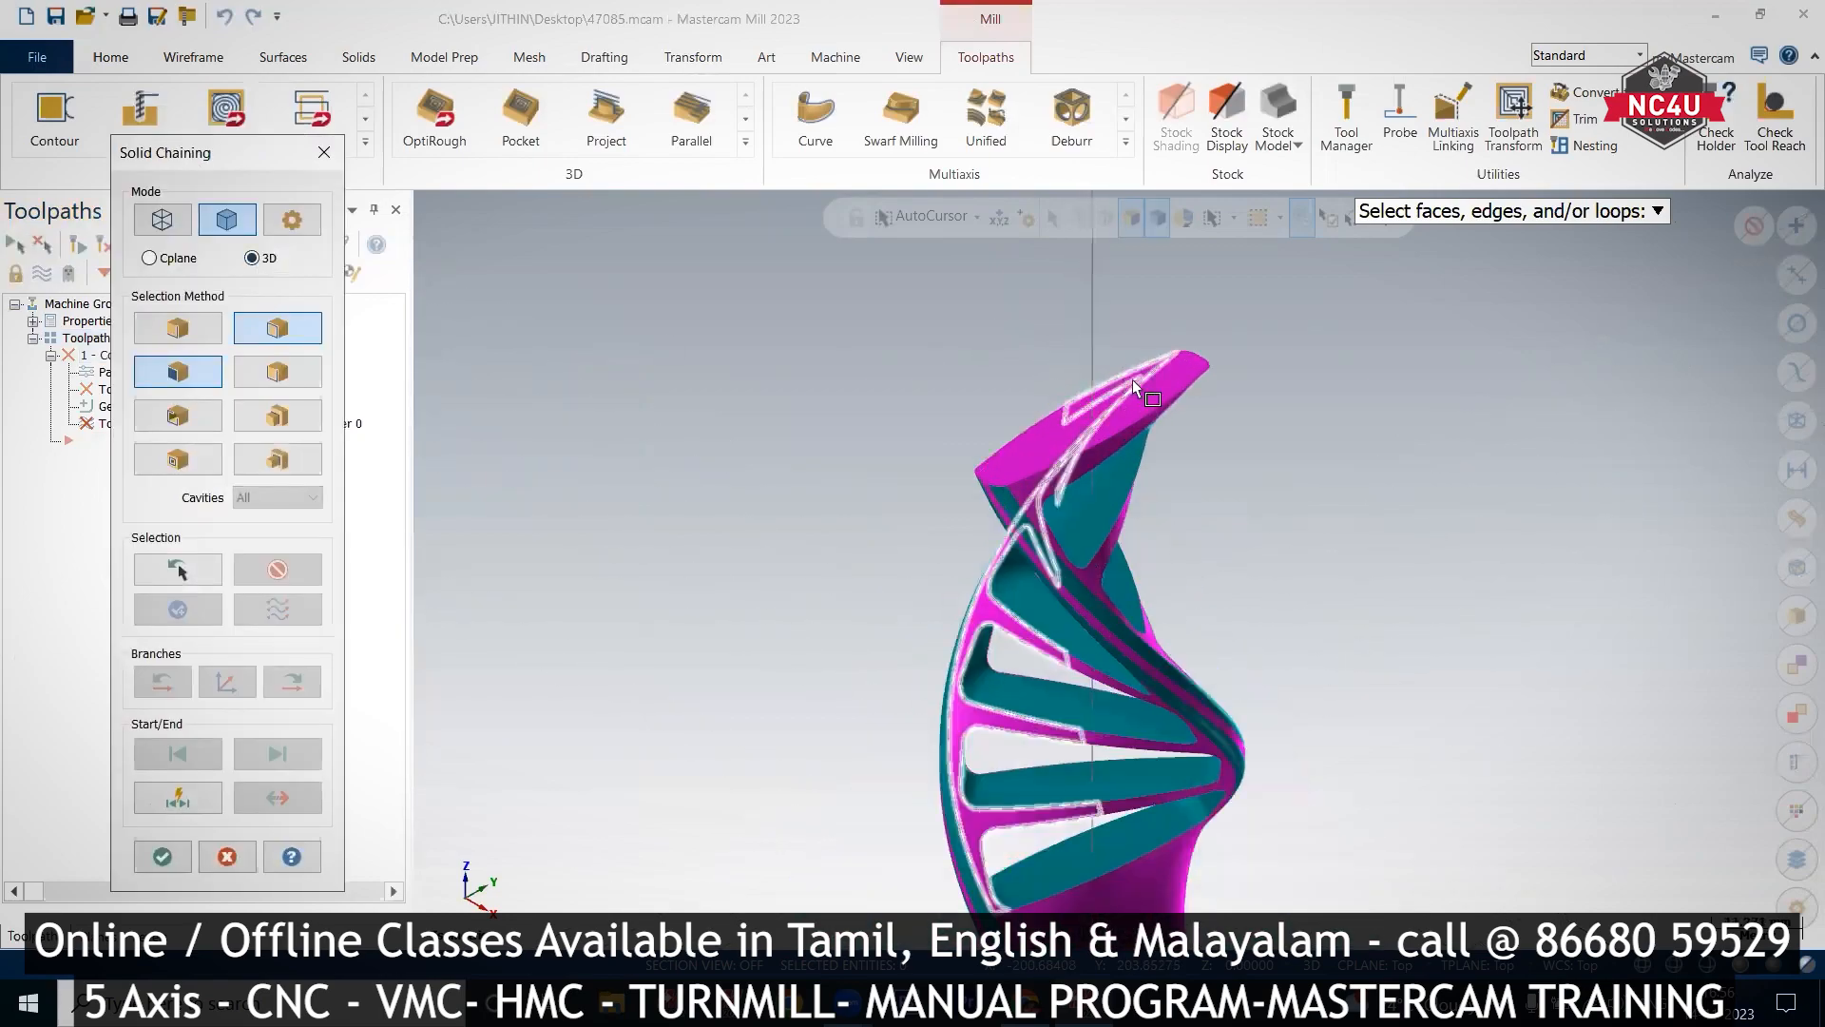
{"action": "left_click", "coordinate": [1196, 360]}
{"action": "left_click", "coordinate": [162, 853]}
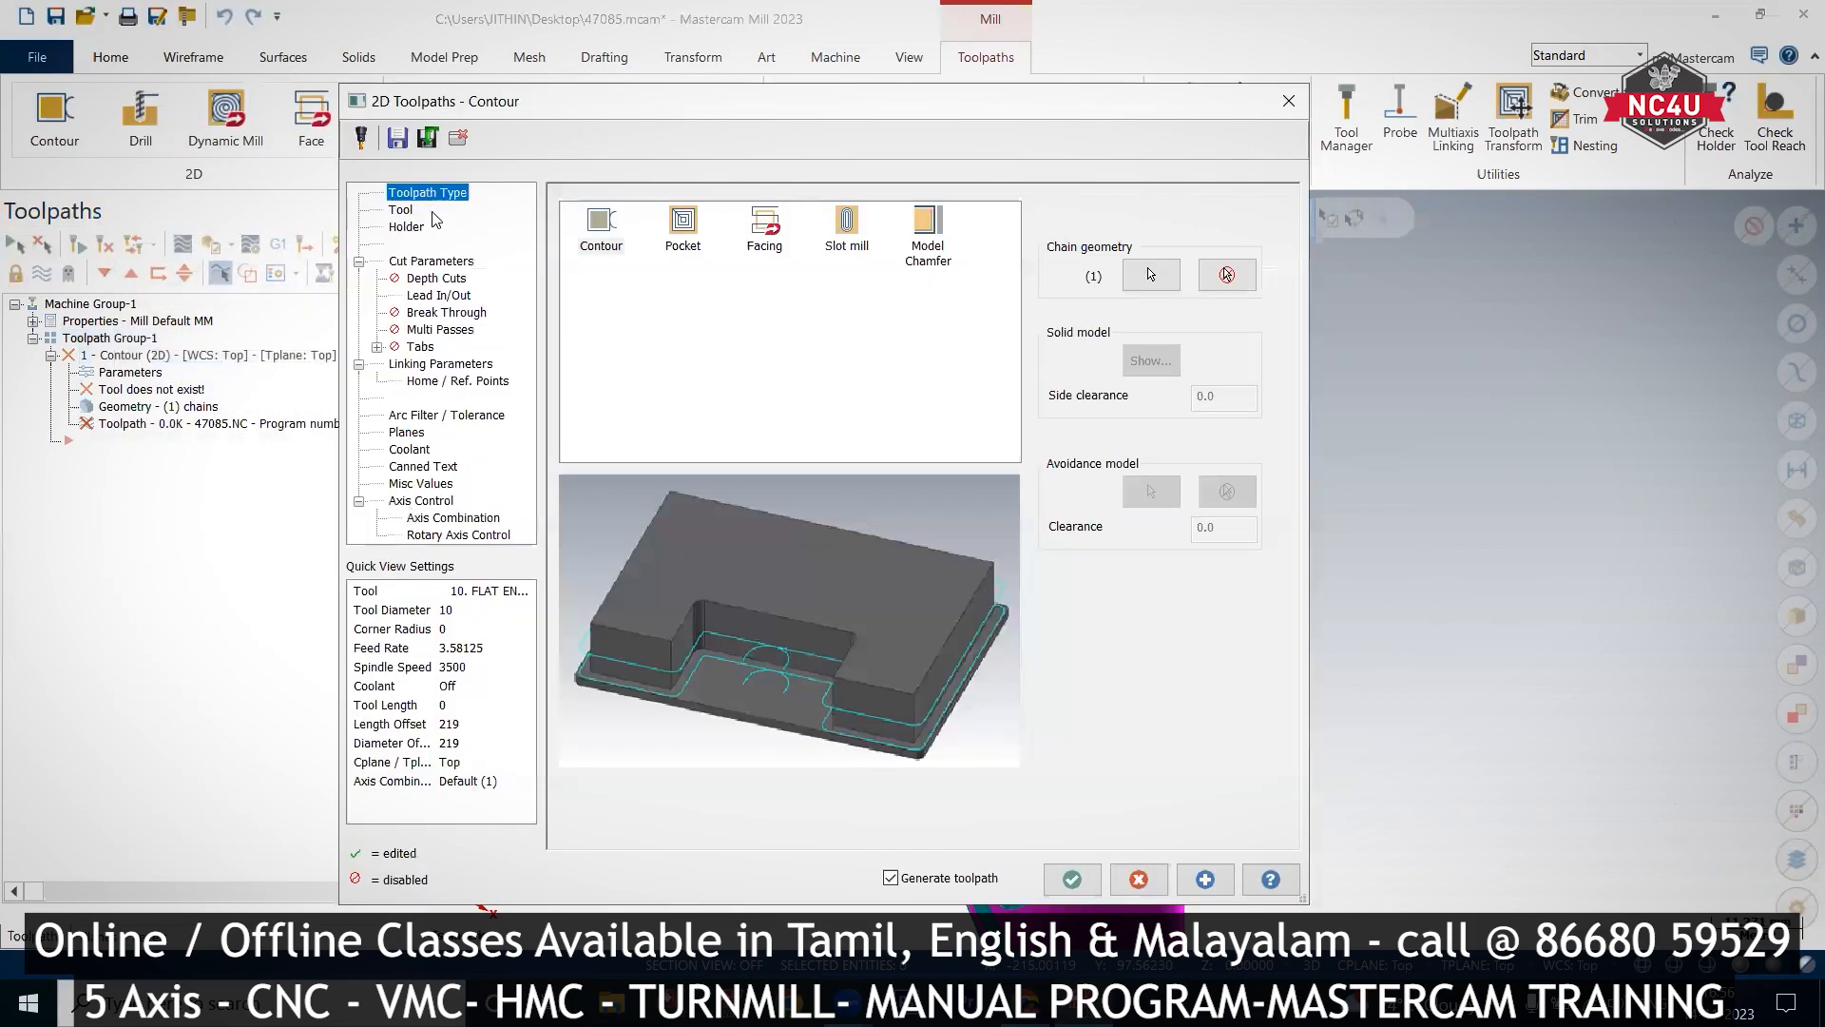
Step: Define a new 10 mm flat endmill with its default geometry and generate the contour toolpath with it
{"action": "left_click", "coordinate": [404, 210]}
{"action": "right_click", "coordinate": [801, 271]}
{"action": "left_click", "coordinate": [874, 307]}
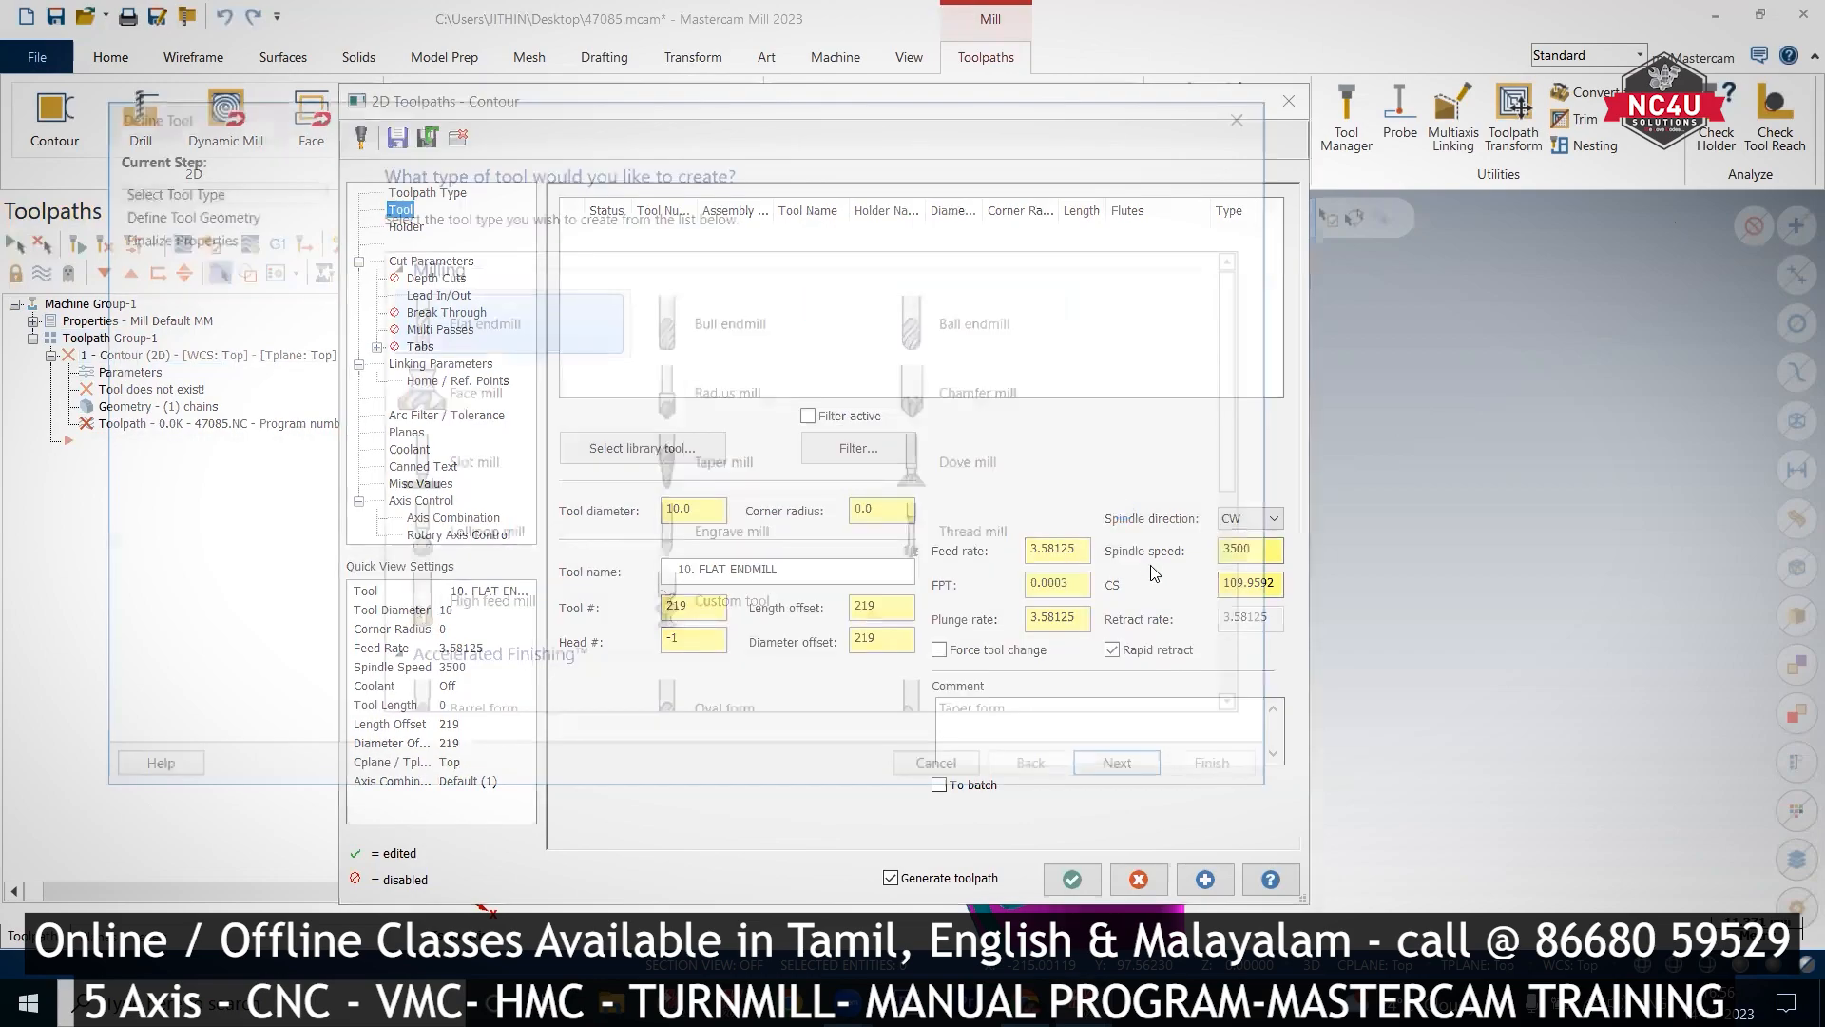
{"action": "left_click", "coordinate": [1124, 768]}
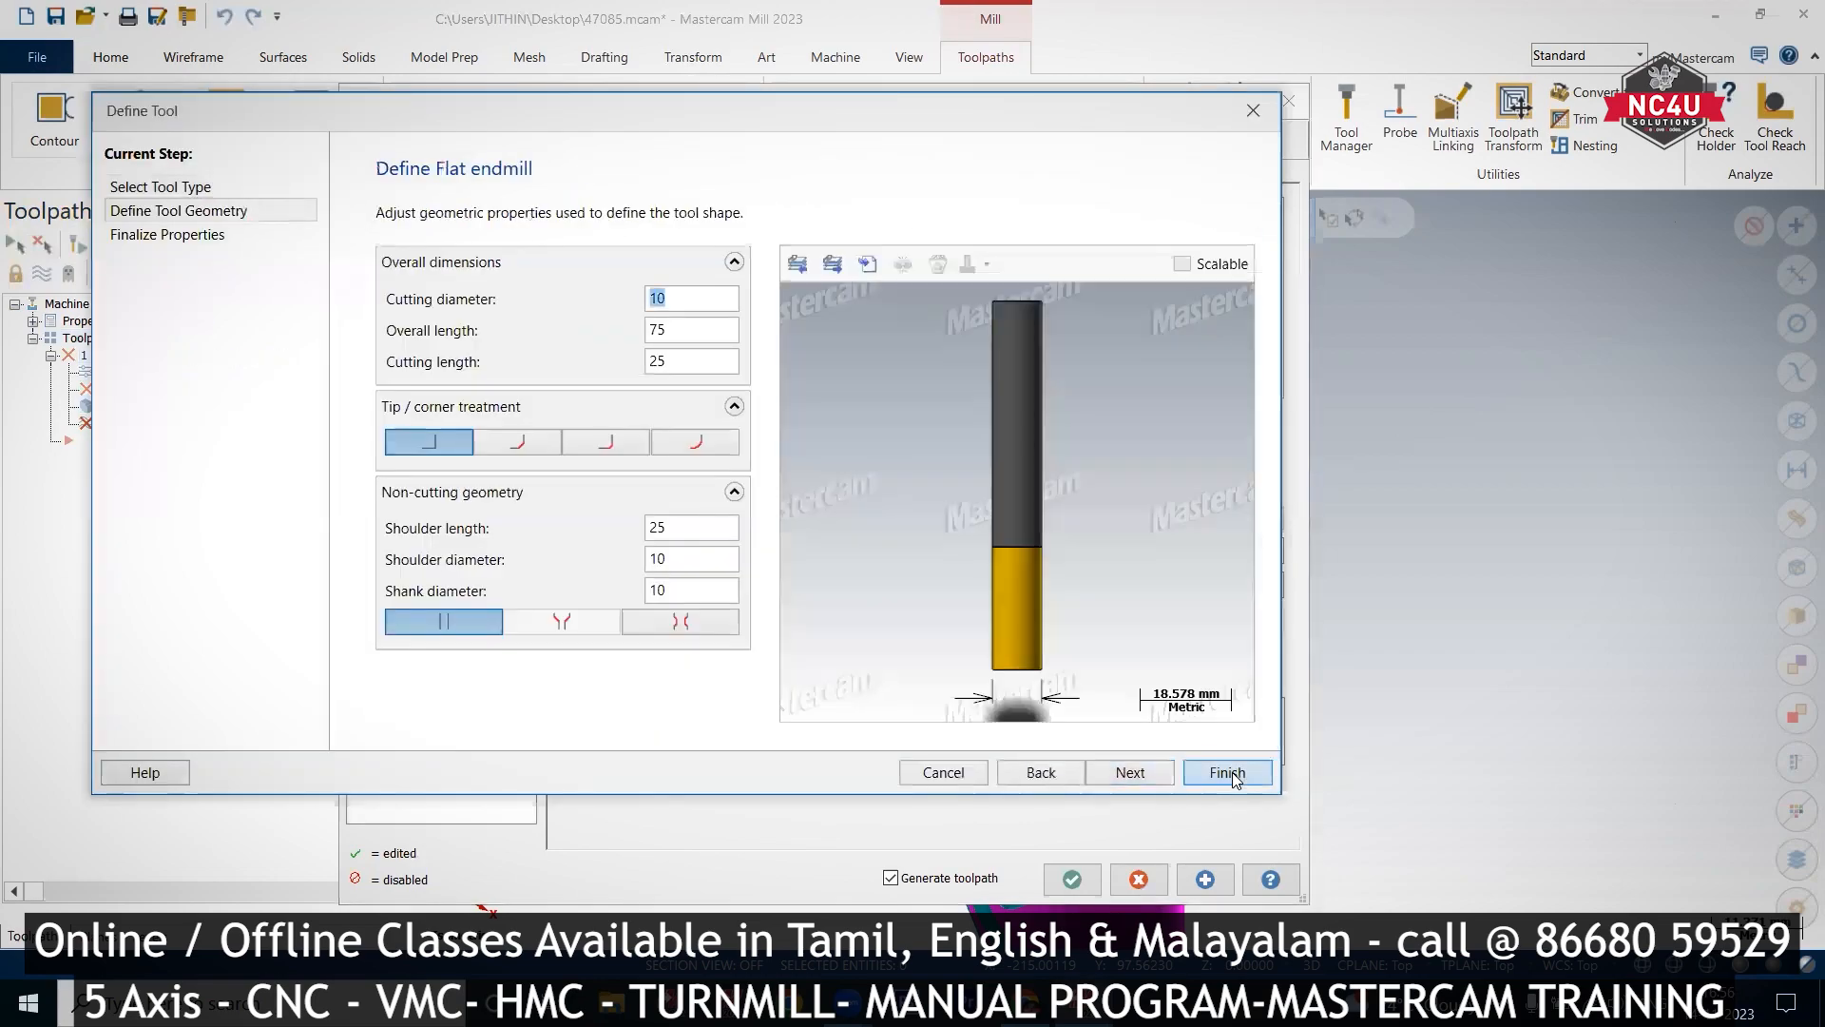
{"action": "left_click", "coordinate": [1228, 773]}
{"action": "left_click", "coordinate": [1071, 879]}
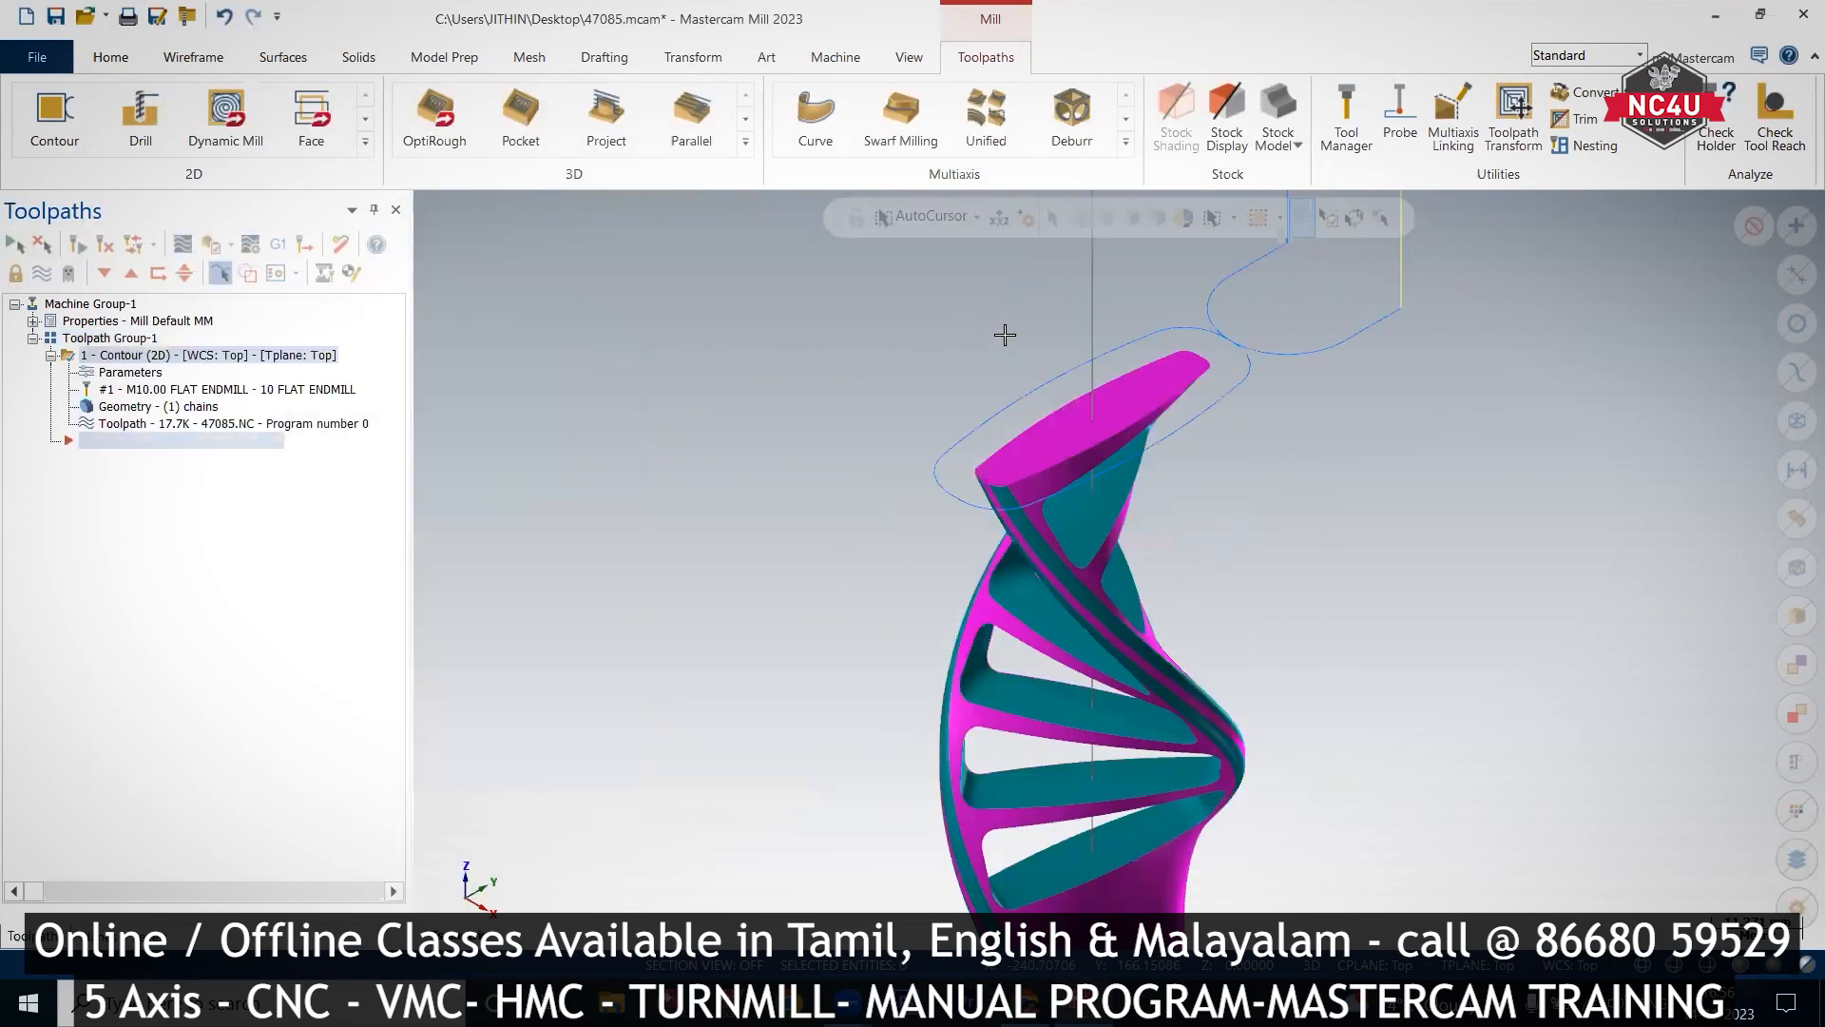
Step: Open the Machine Simulation settings for the contour toolpath
{"action": "scroll", "coordinate": [1005, 335], "scroll_direction": "down", "scroll_amount": 6}
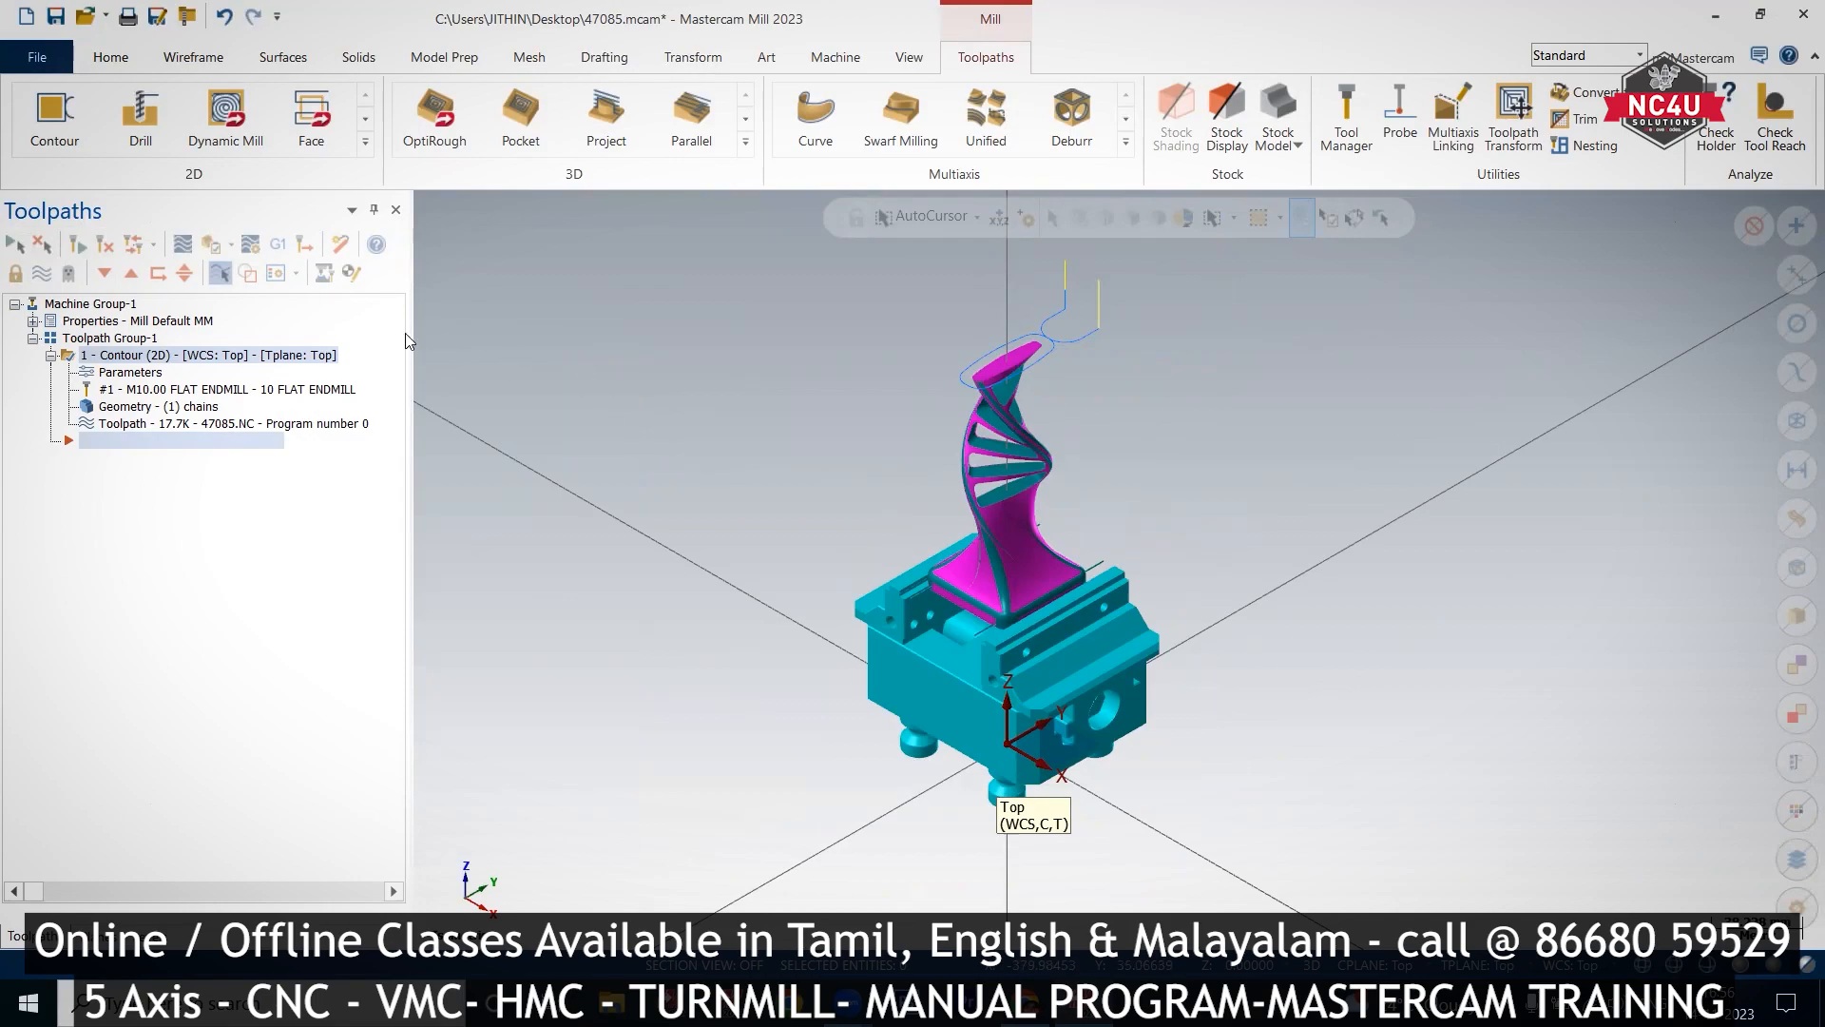
{"action": "left_click", "coordinate": [836, 57]}
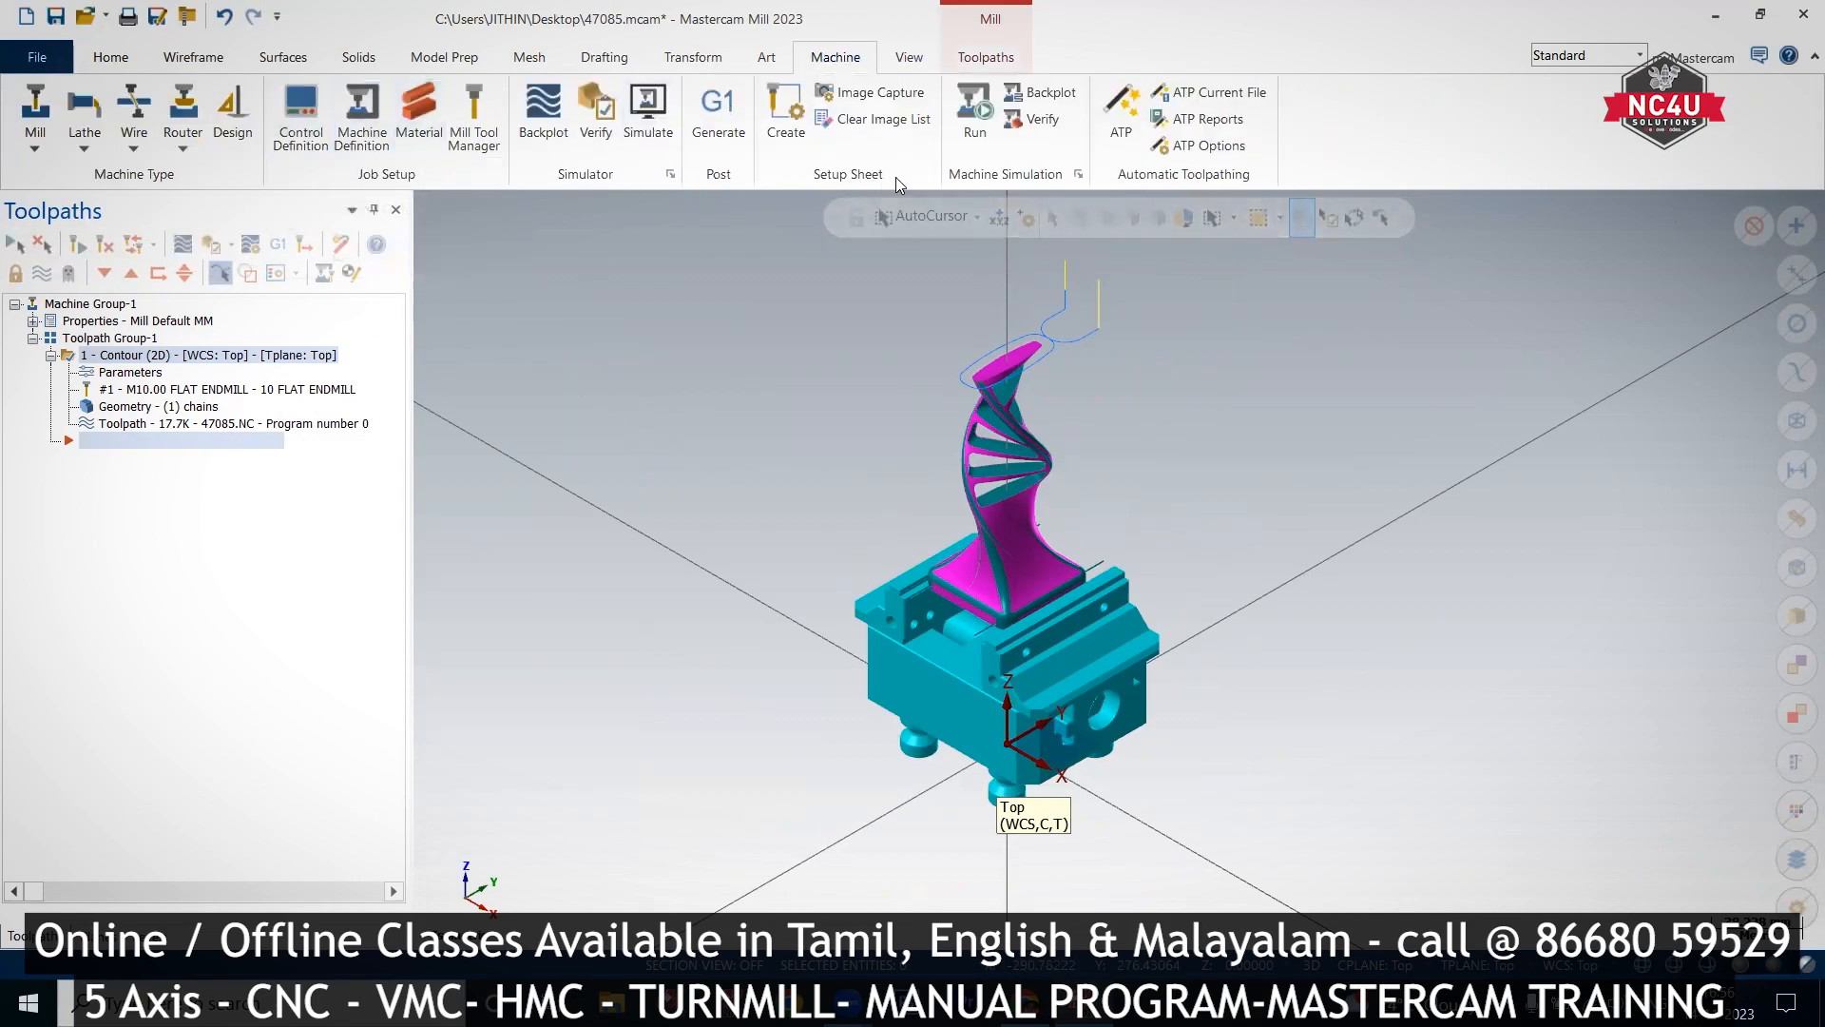
{"action": "left_click", "coordinate": [1078, 174]}
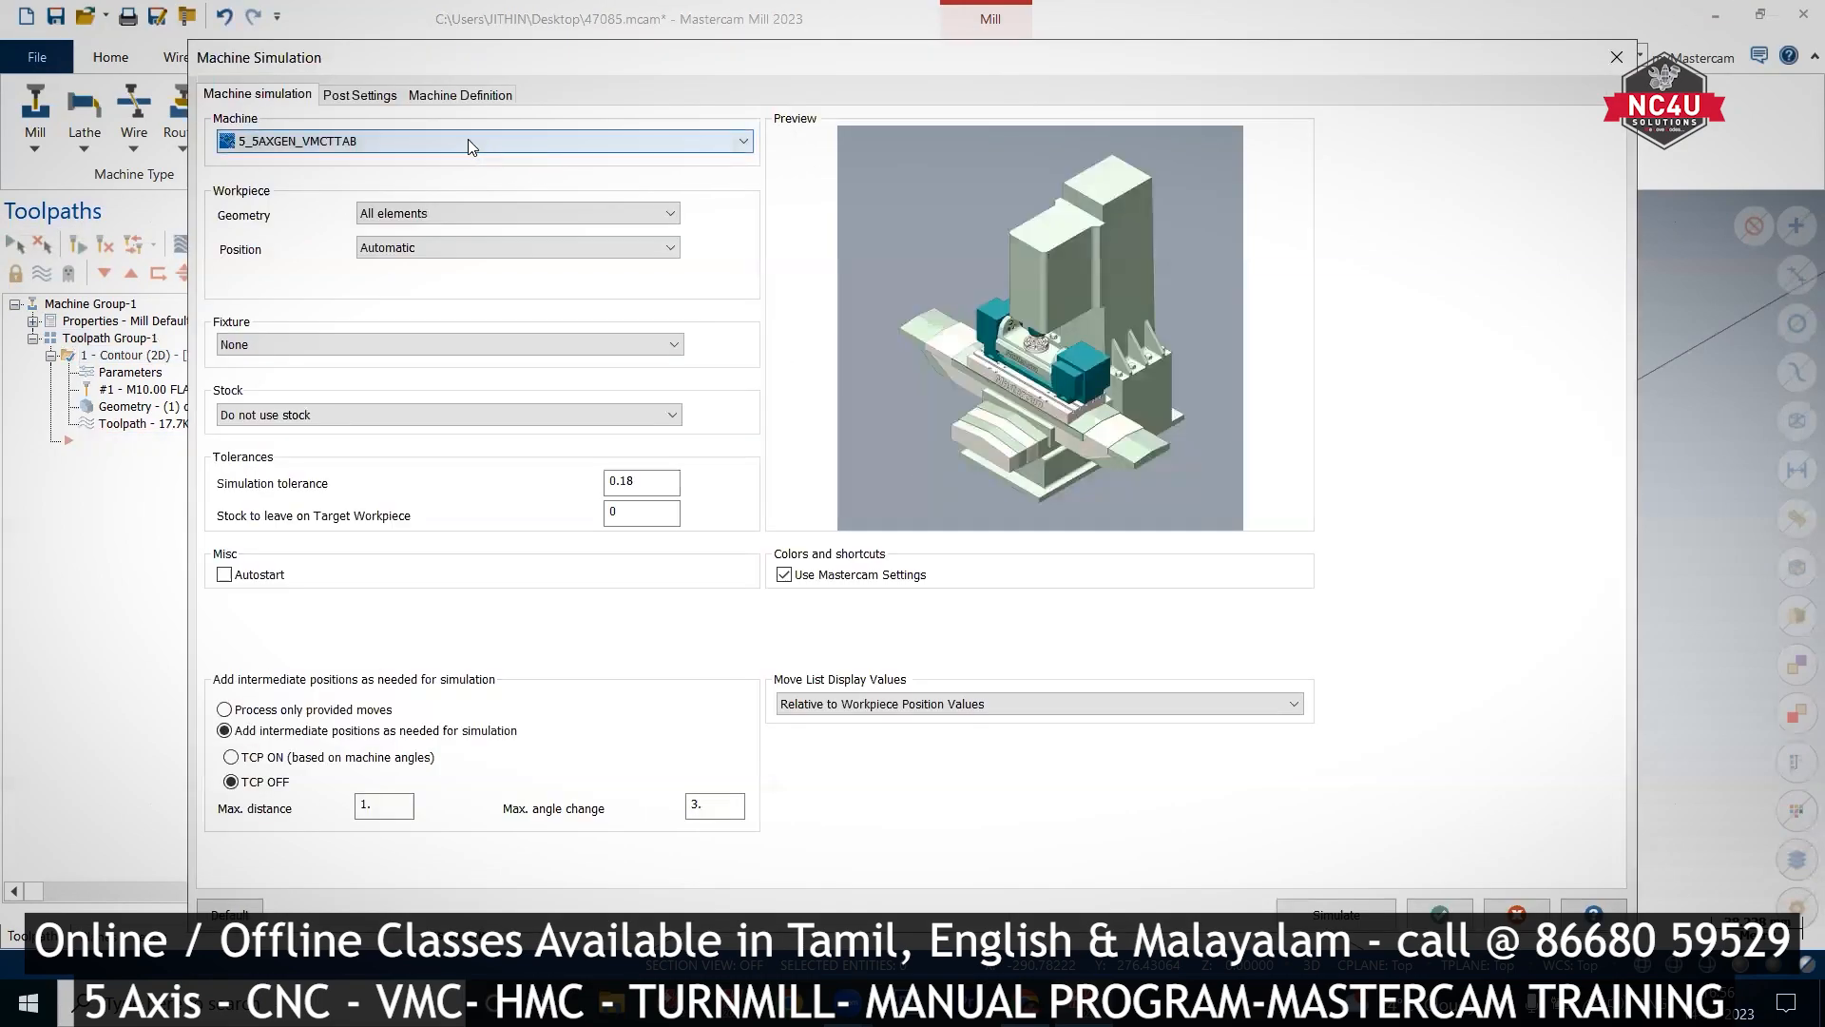
Step: Try the 6_5AXGEN_VMCHTAC simulation machine and switch back to 5_5AXGEN_VMCTTAB
{"action": "left_click", "coordinate": [468, 138]}
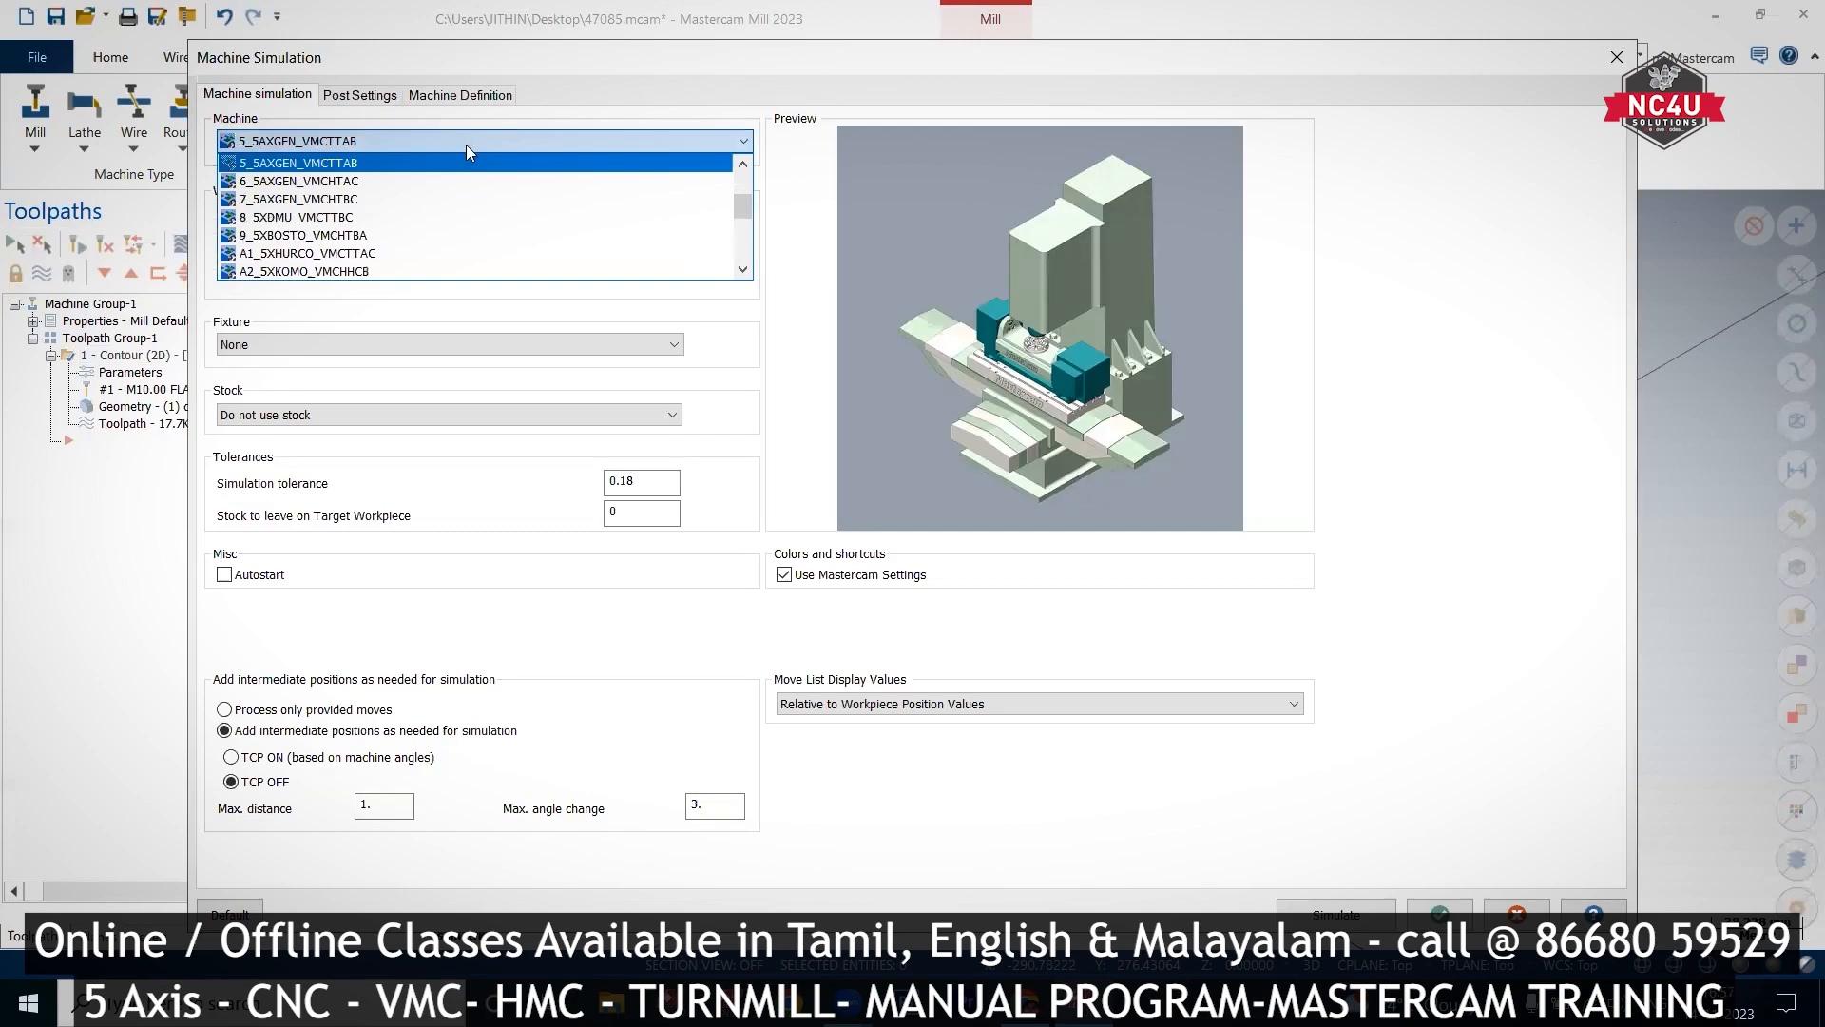
{"action": "left_click", "coordinate": [444, 181]}
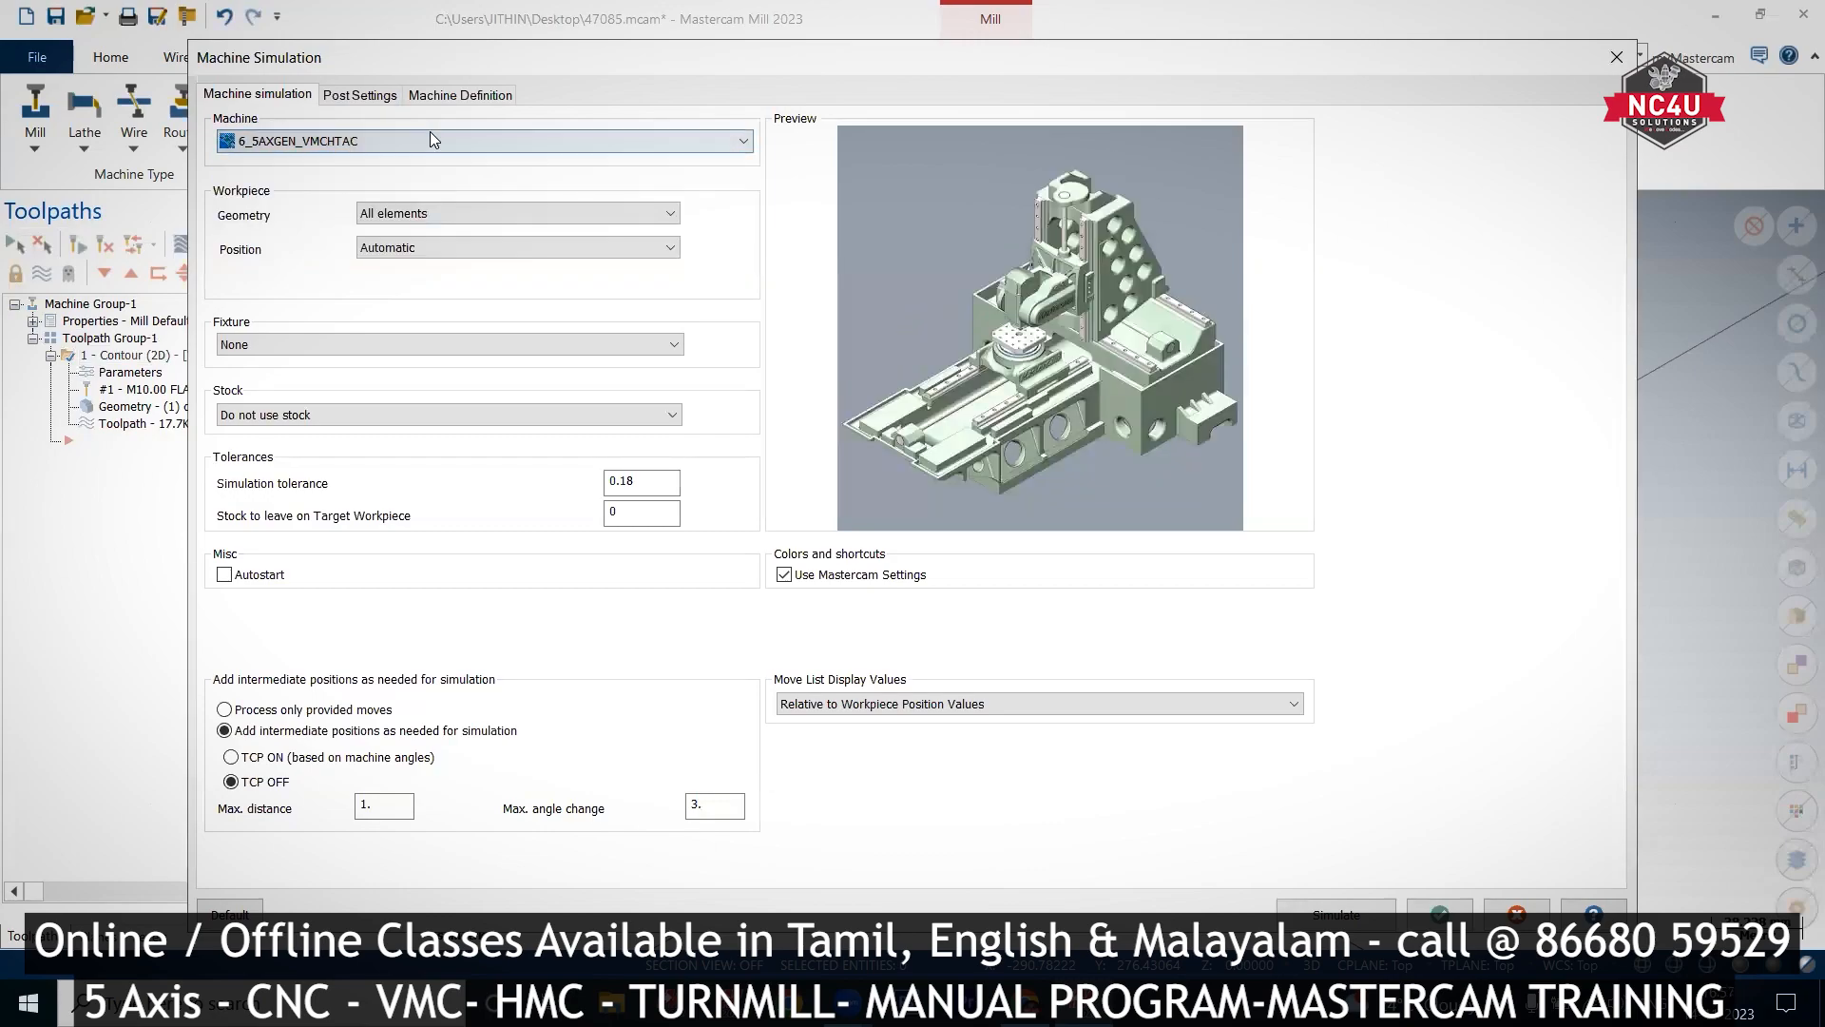
{"action": "left_click", "coordinate": [423, 143]}
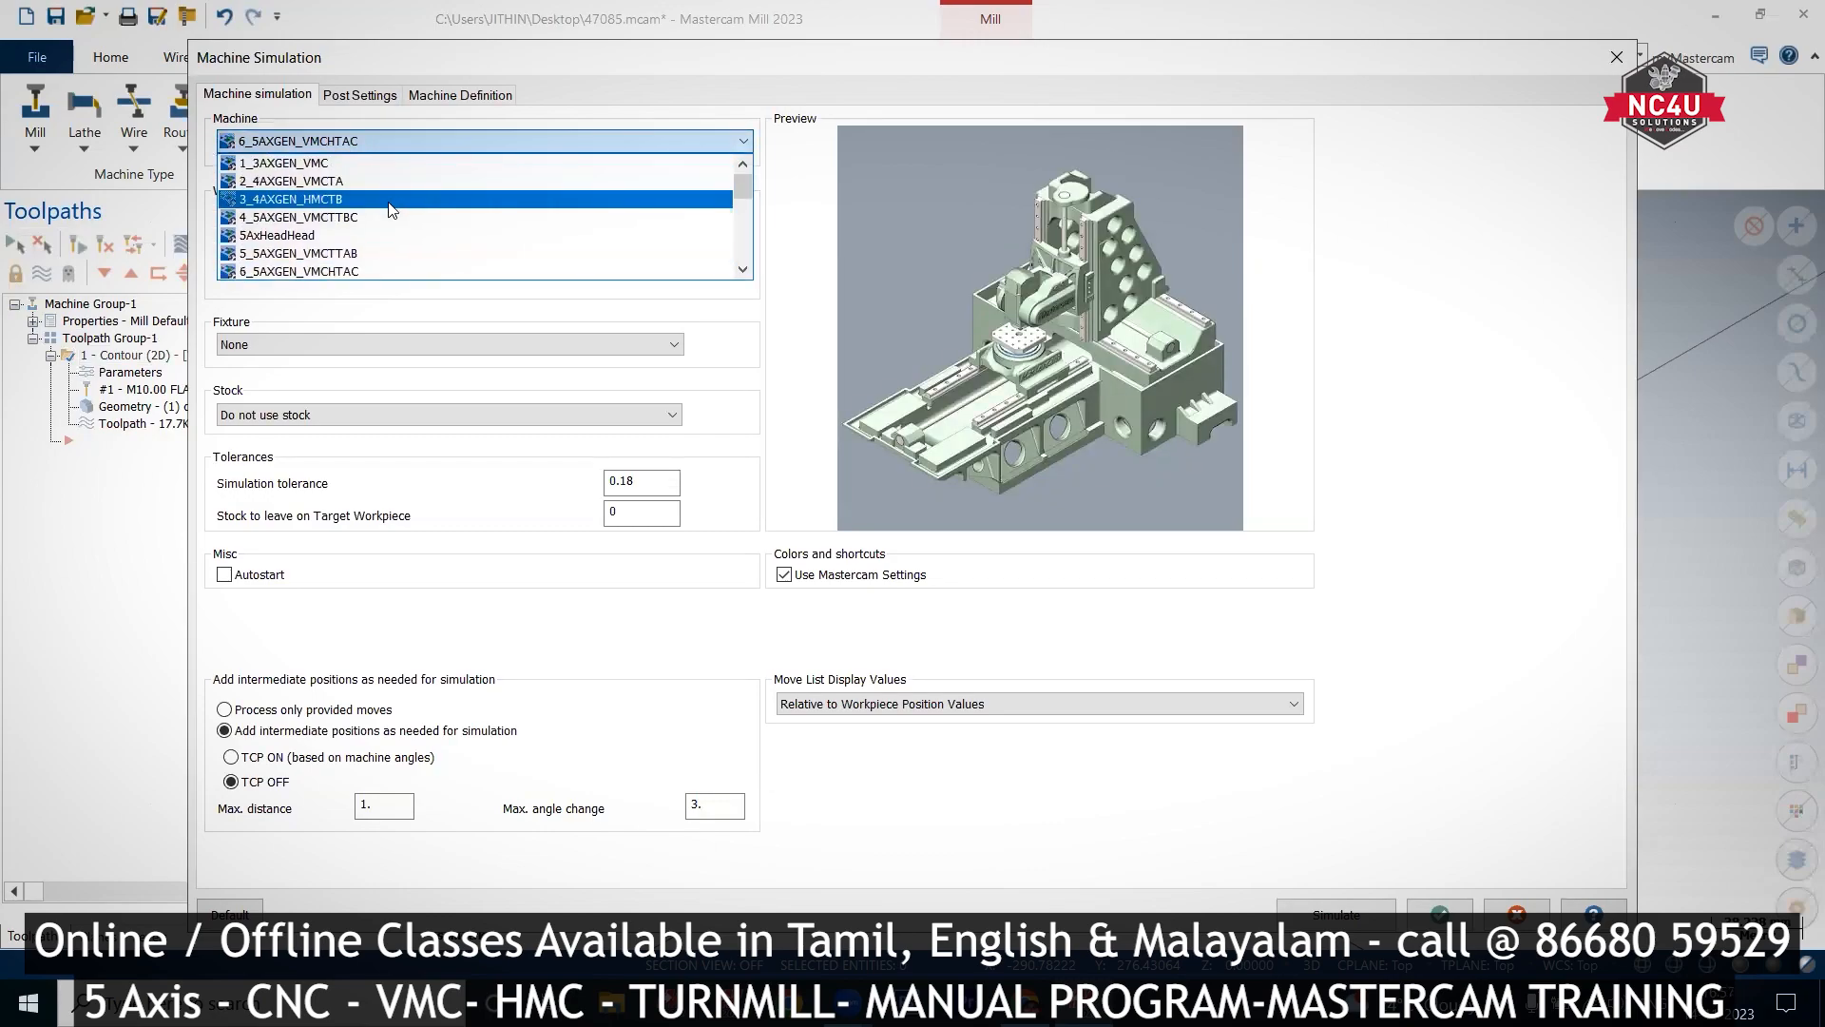
{"action": "left_click", "coordinate": [381, 183]}
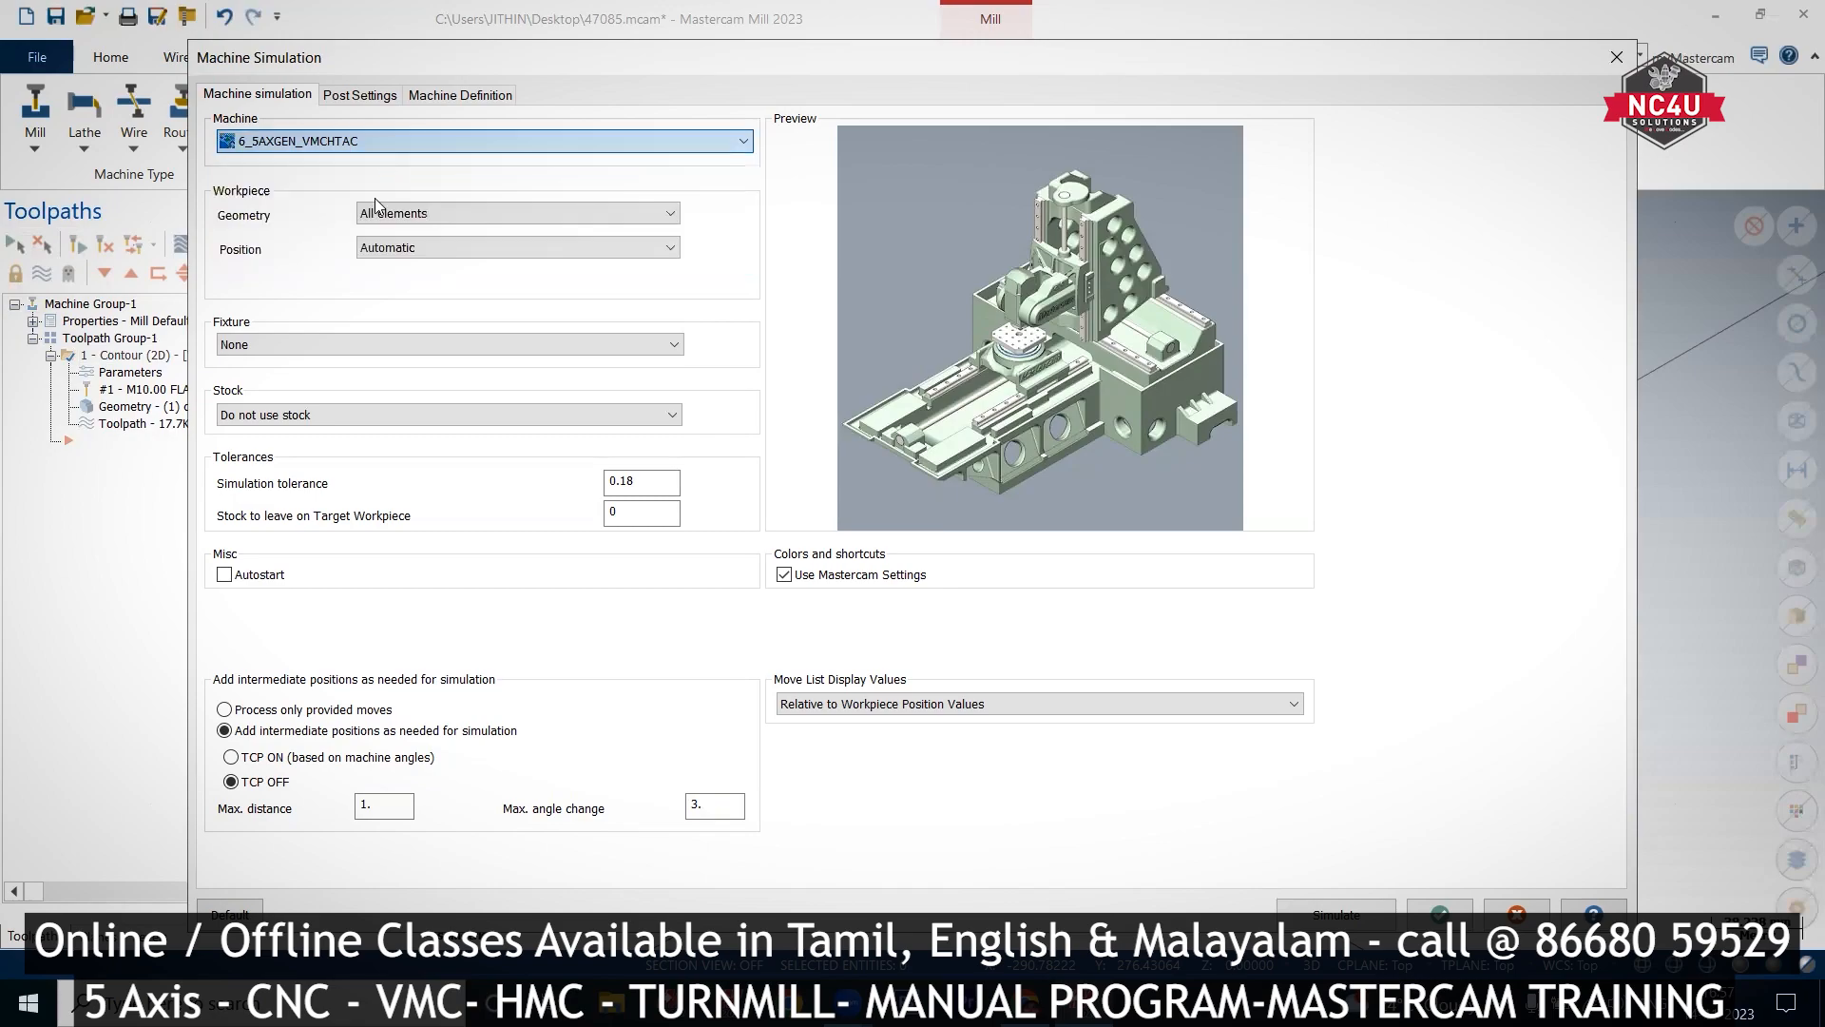
{"action": "left_click", "coordinate": [428, 141]}
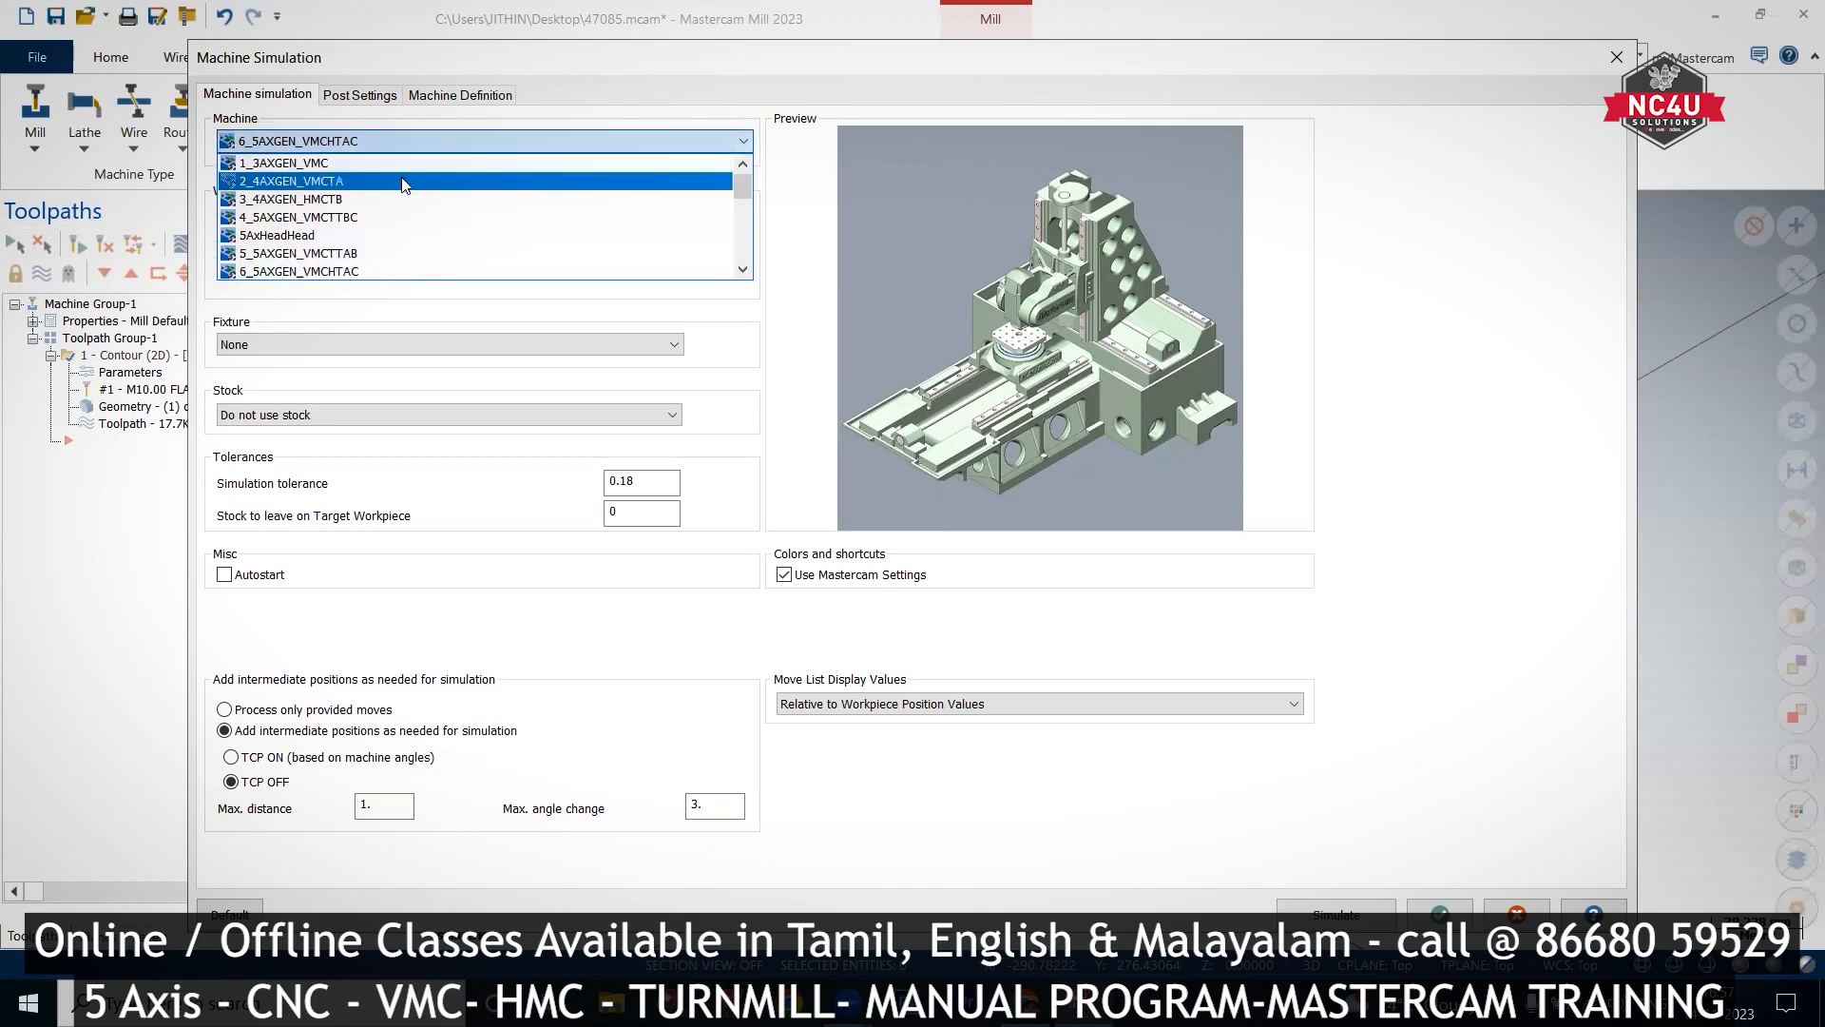
{"action": "left_click", "coordinate": [378, 255]}
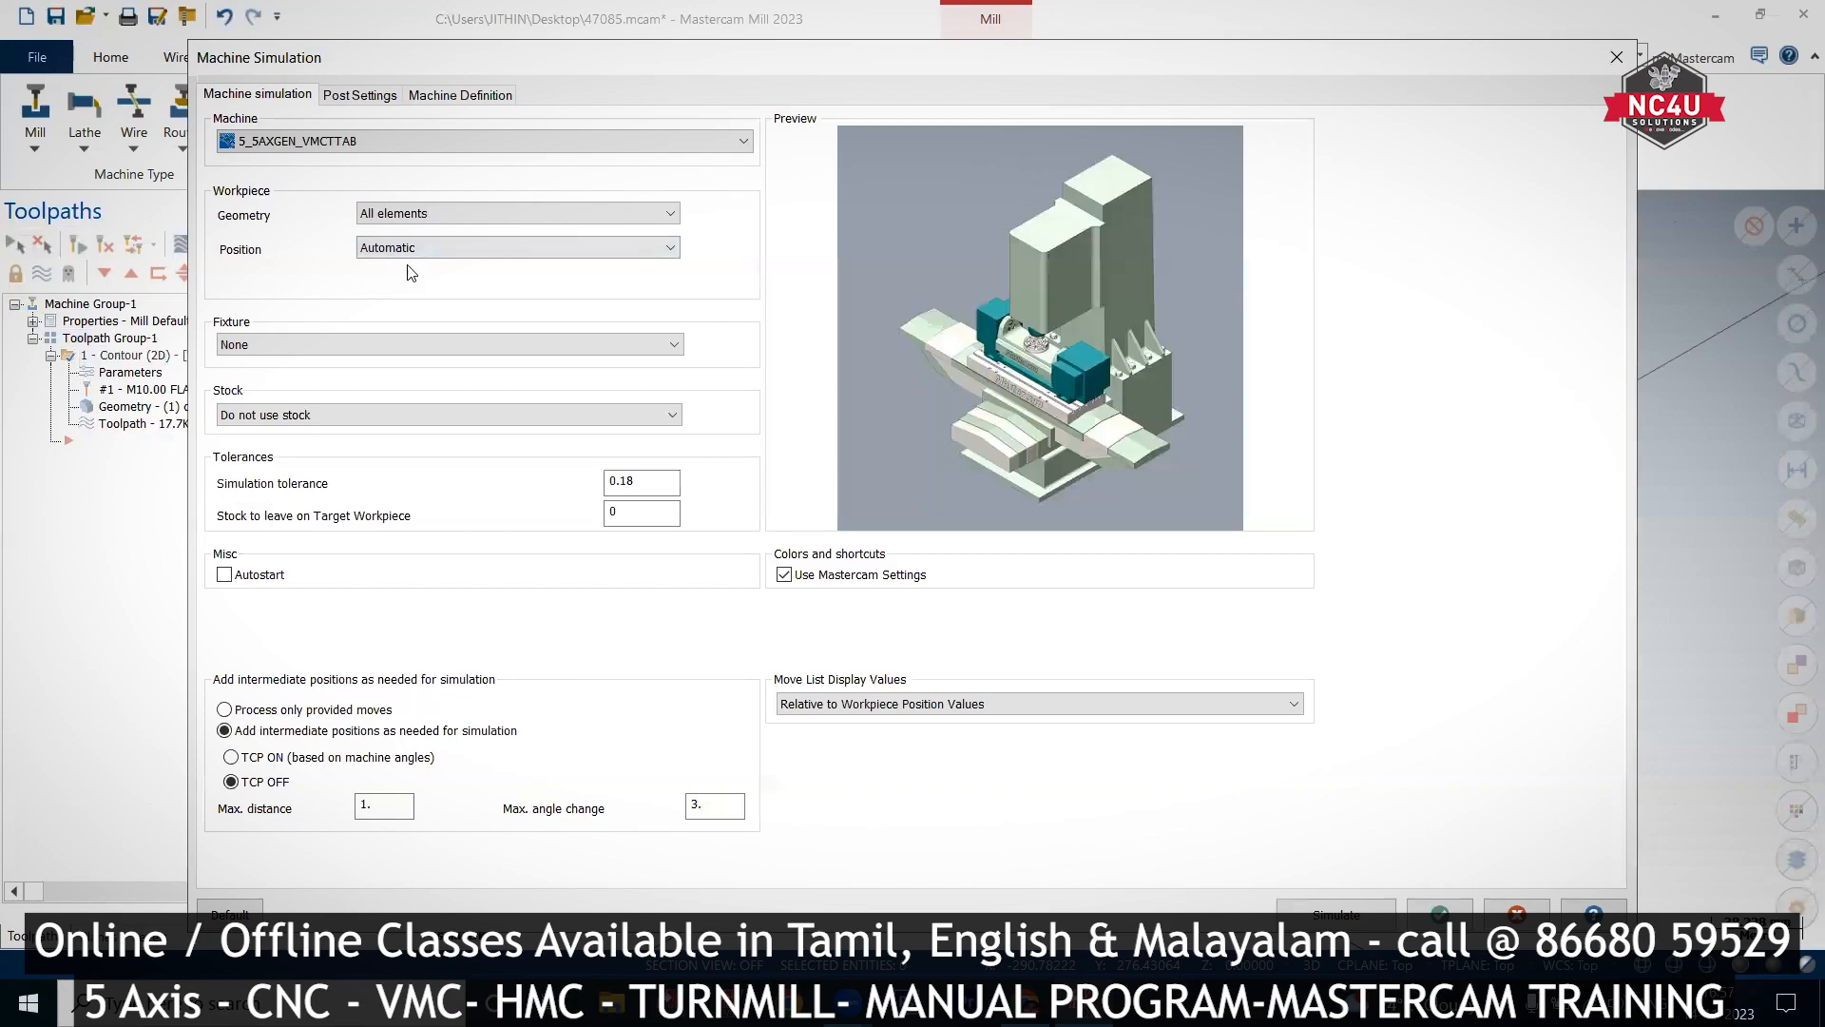
Step: Set the simulation fixture to come from level 8
{"action": "left_click", "coordinate": [371, 348]}
{"action": "left_click", "coordinate": [344, 380]}
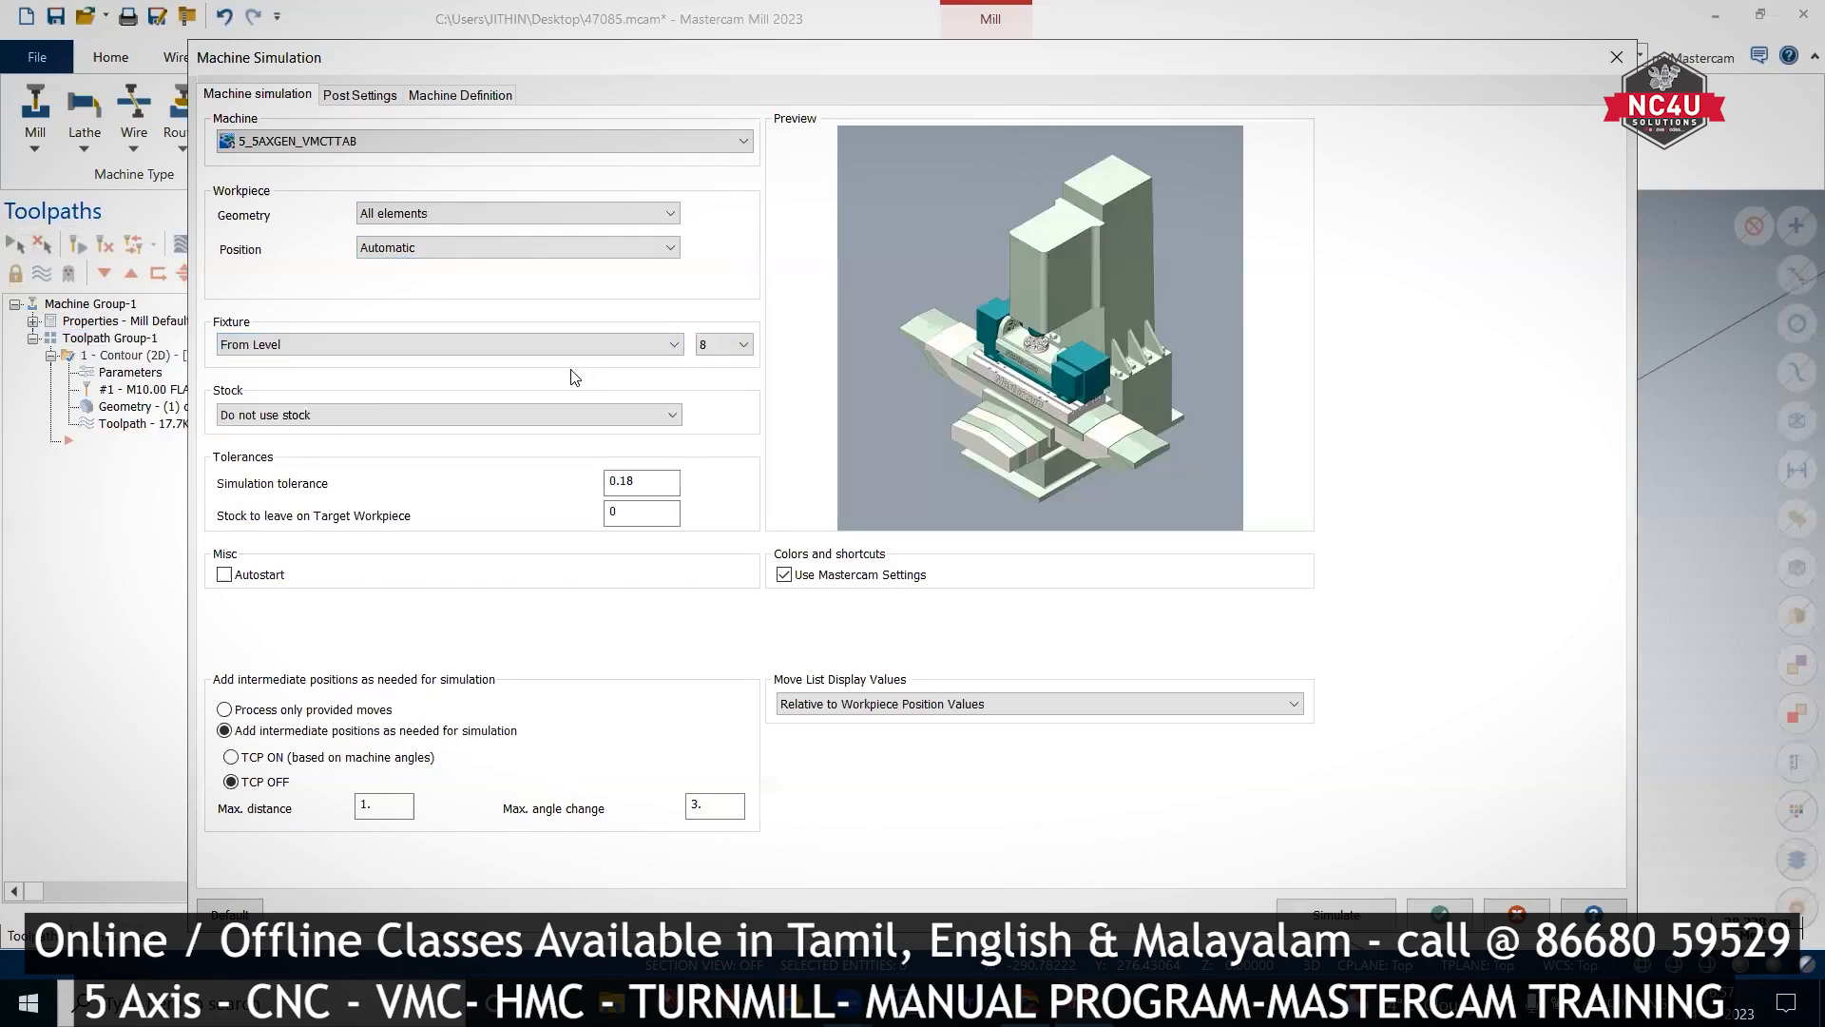
{"action": "left_click", "coordinate": [728, 353]}
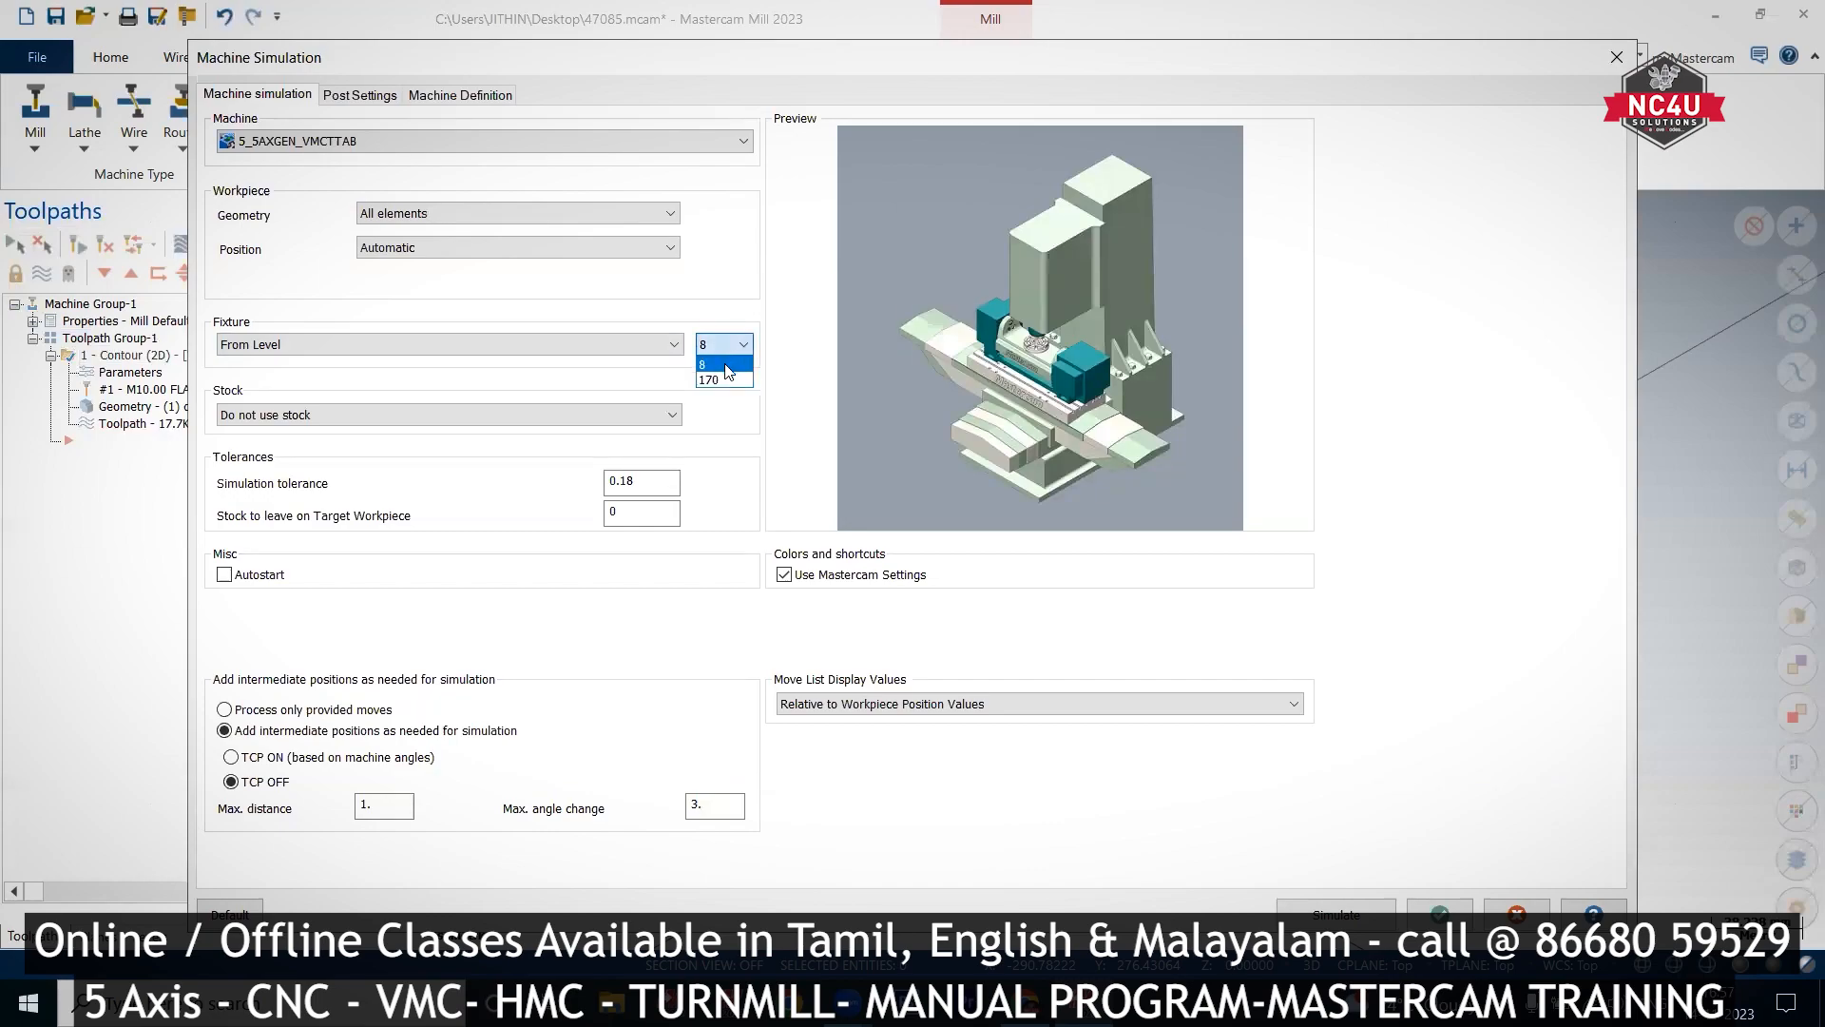
{"action": "left_click", "coordinate": [725, 366]}
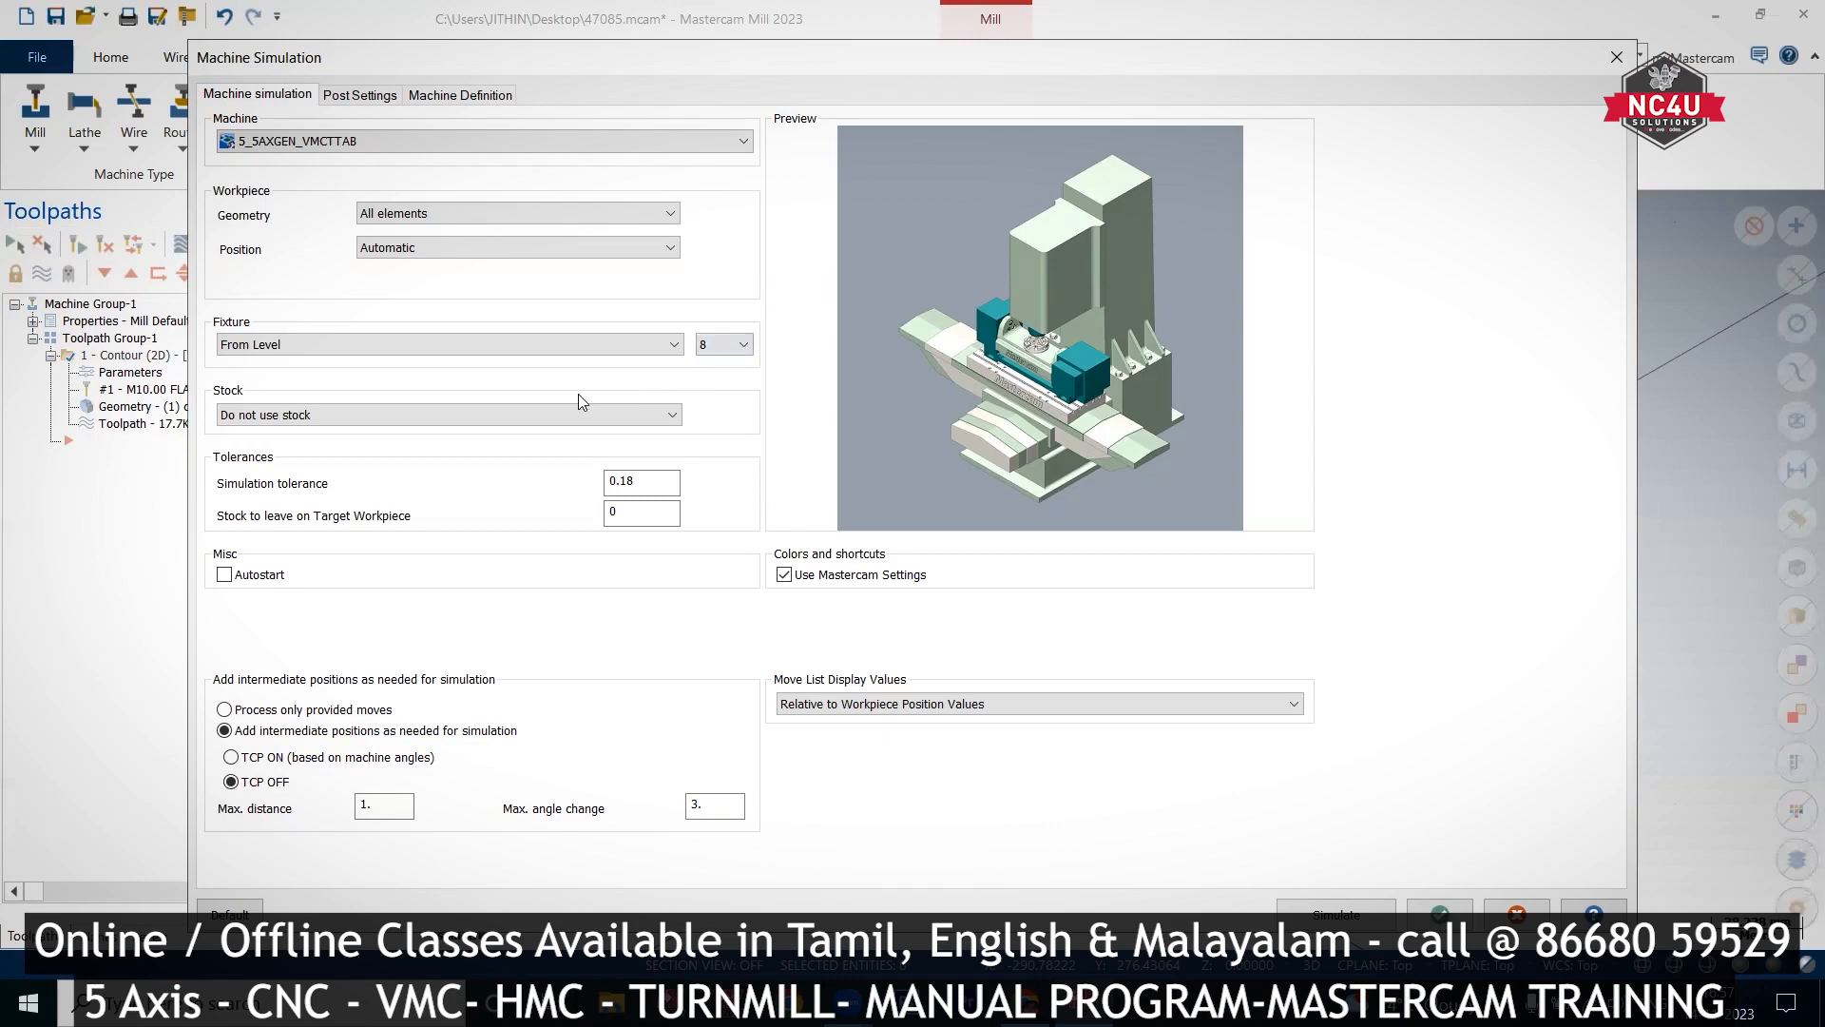
Step: Try the Mastercam stock definition as the simulation stock and restore Do not use stock
{"action": "left_click", "coordinate": [407, 416]}
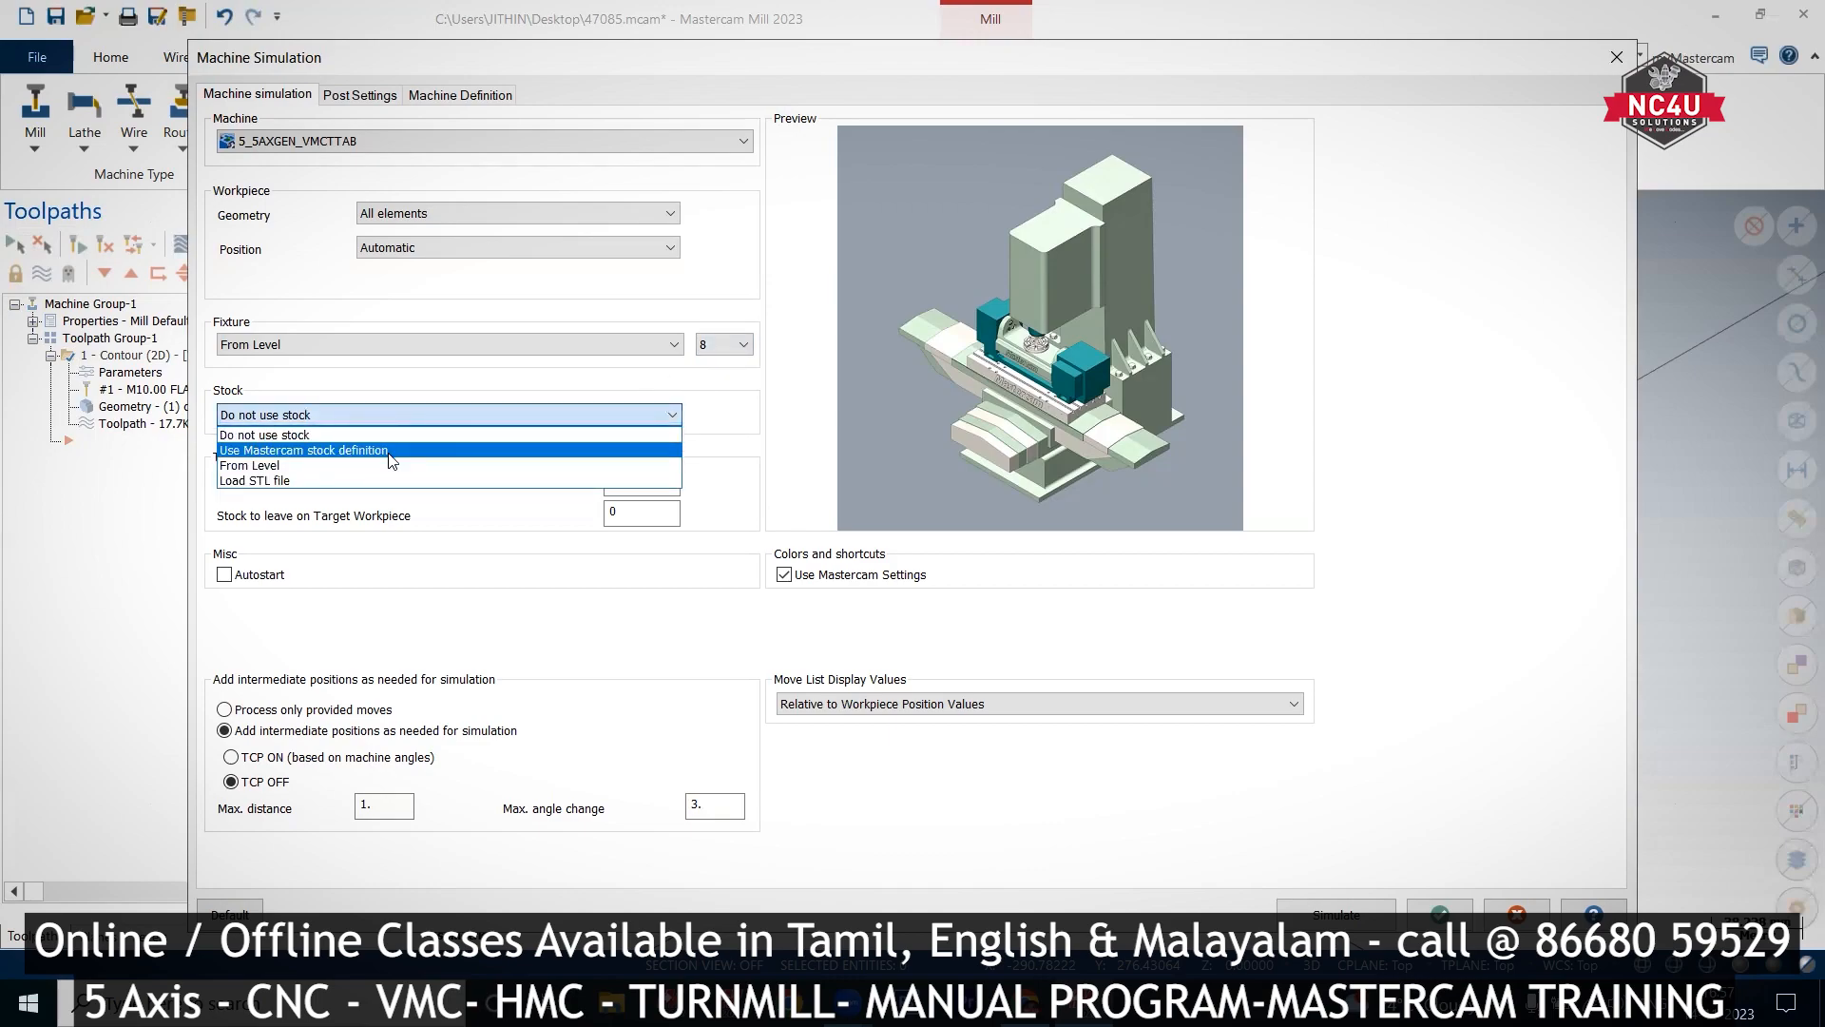
{"action": "left_click", "coordinate": [380, 449]}
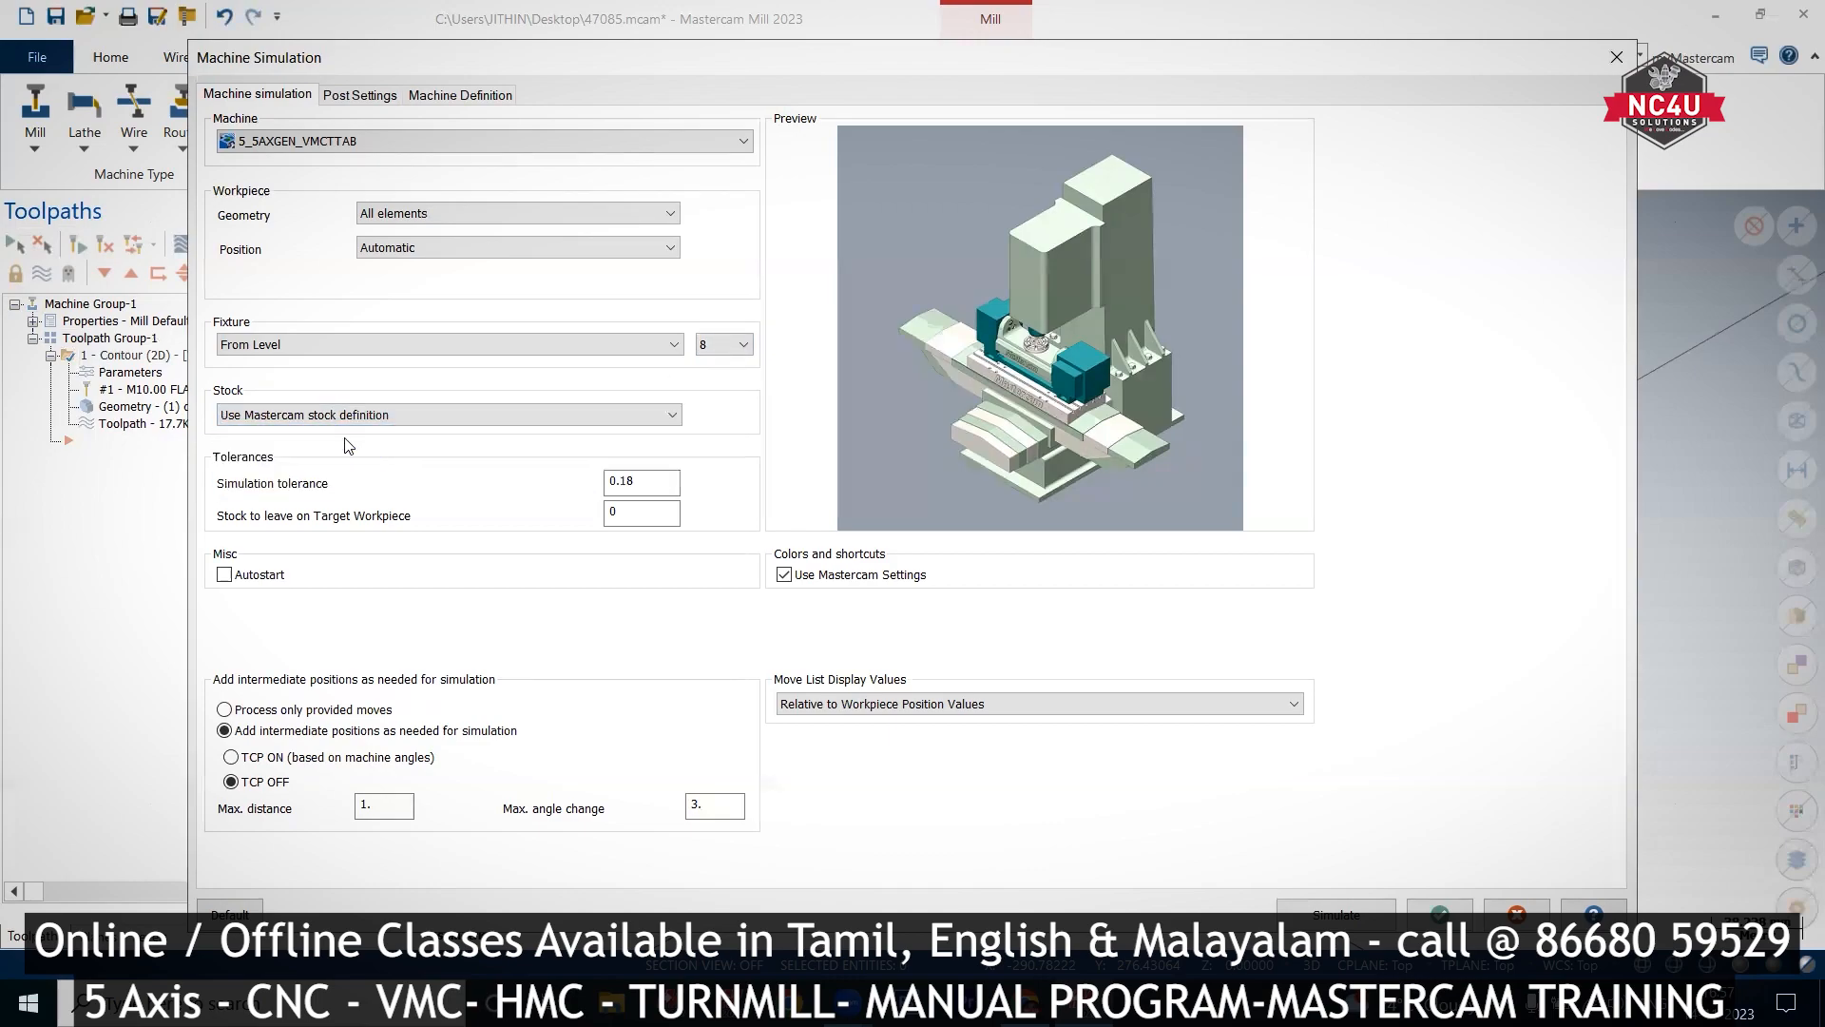
{"action": "left_click", "coordinate": [383, 418]}
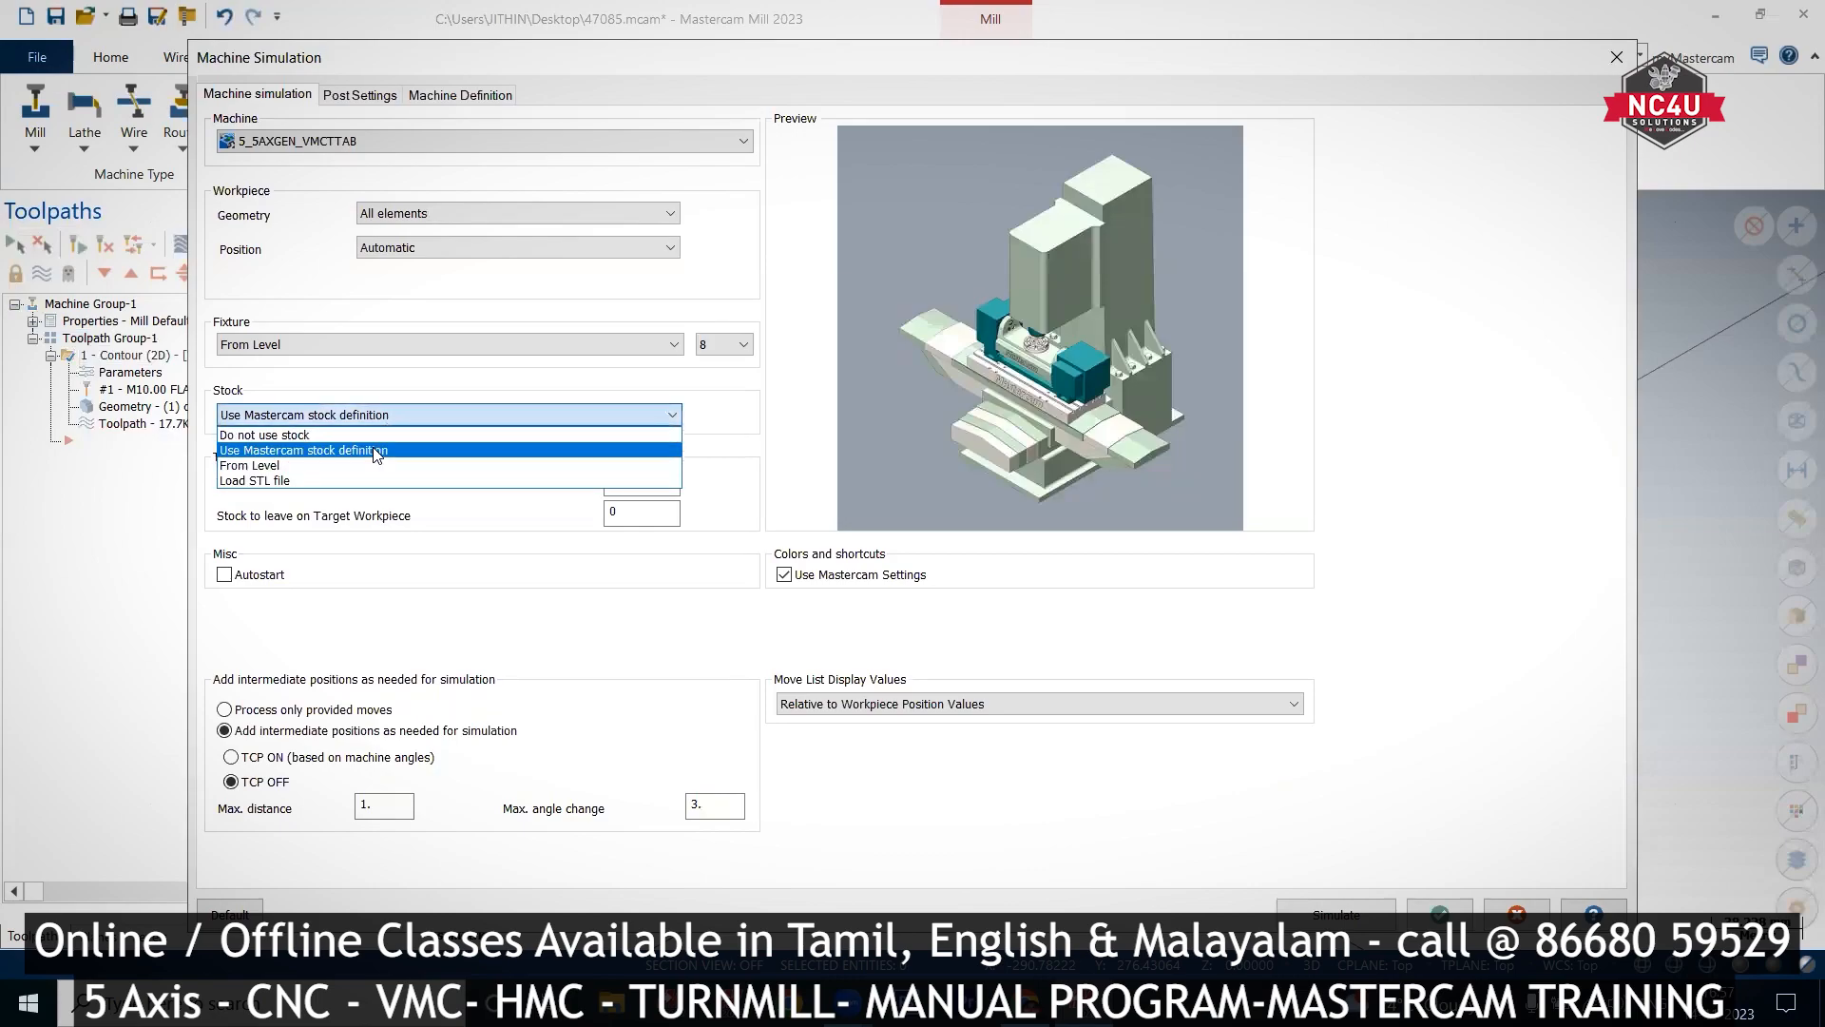
{"action": "left_click", "coordinate": [371, 435]}
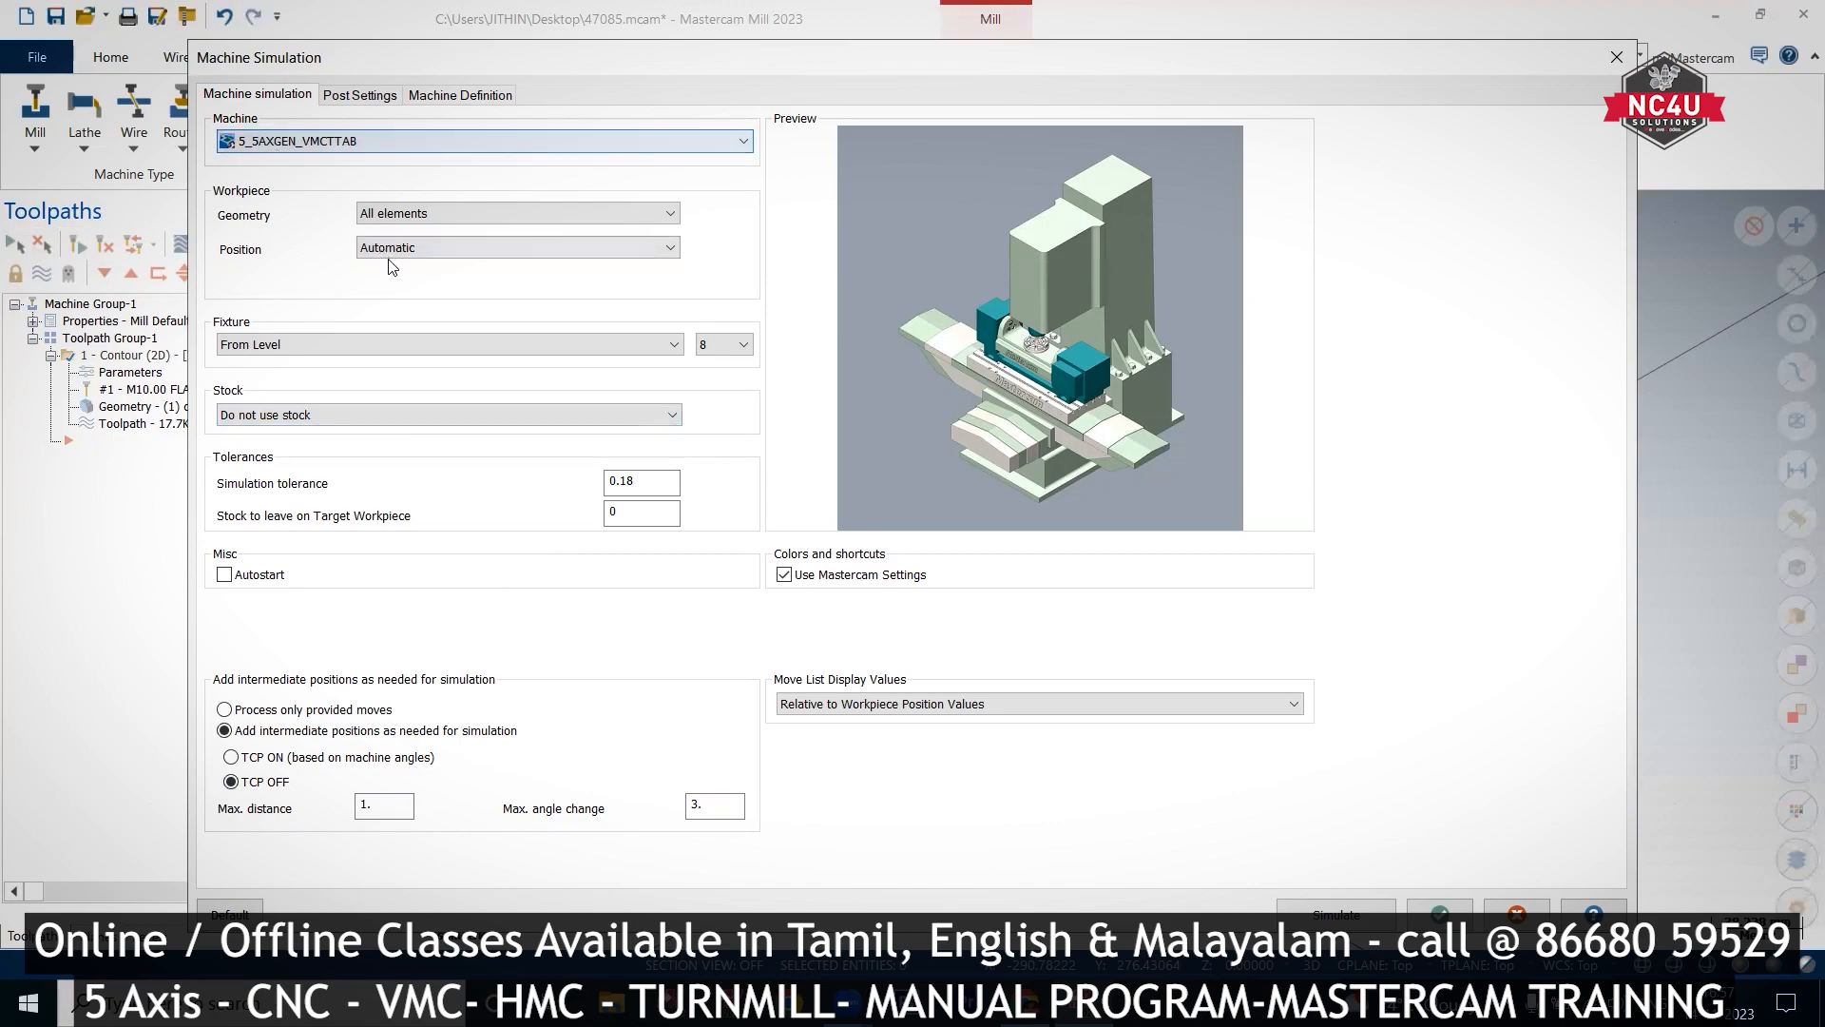
Step: Set the workpiece position to Translation in XYZ and launch the simulation to inspect the vise's seating on the rotary table
{"action": "left_click", "coordinate": [443, 249]}
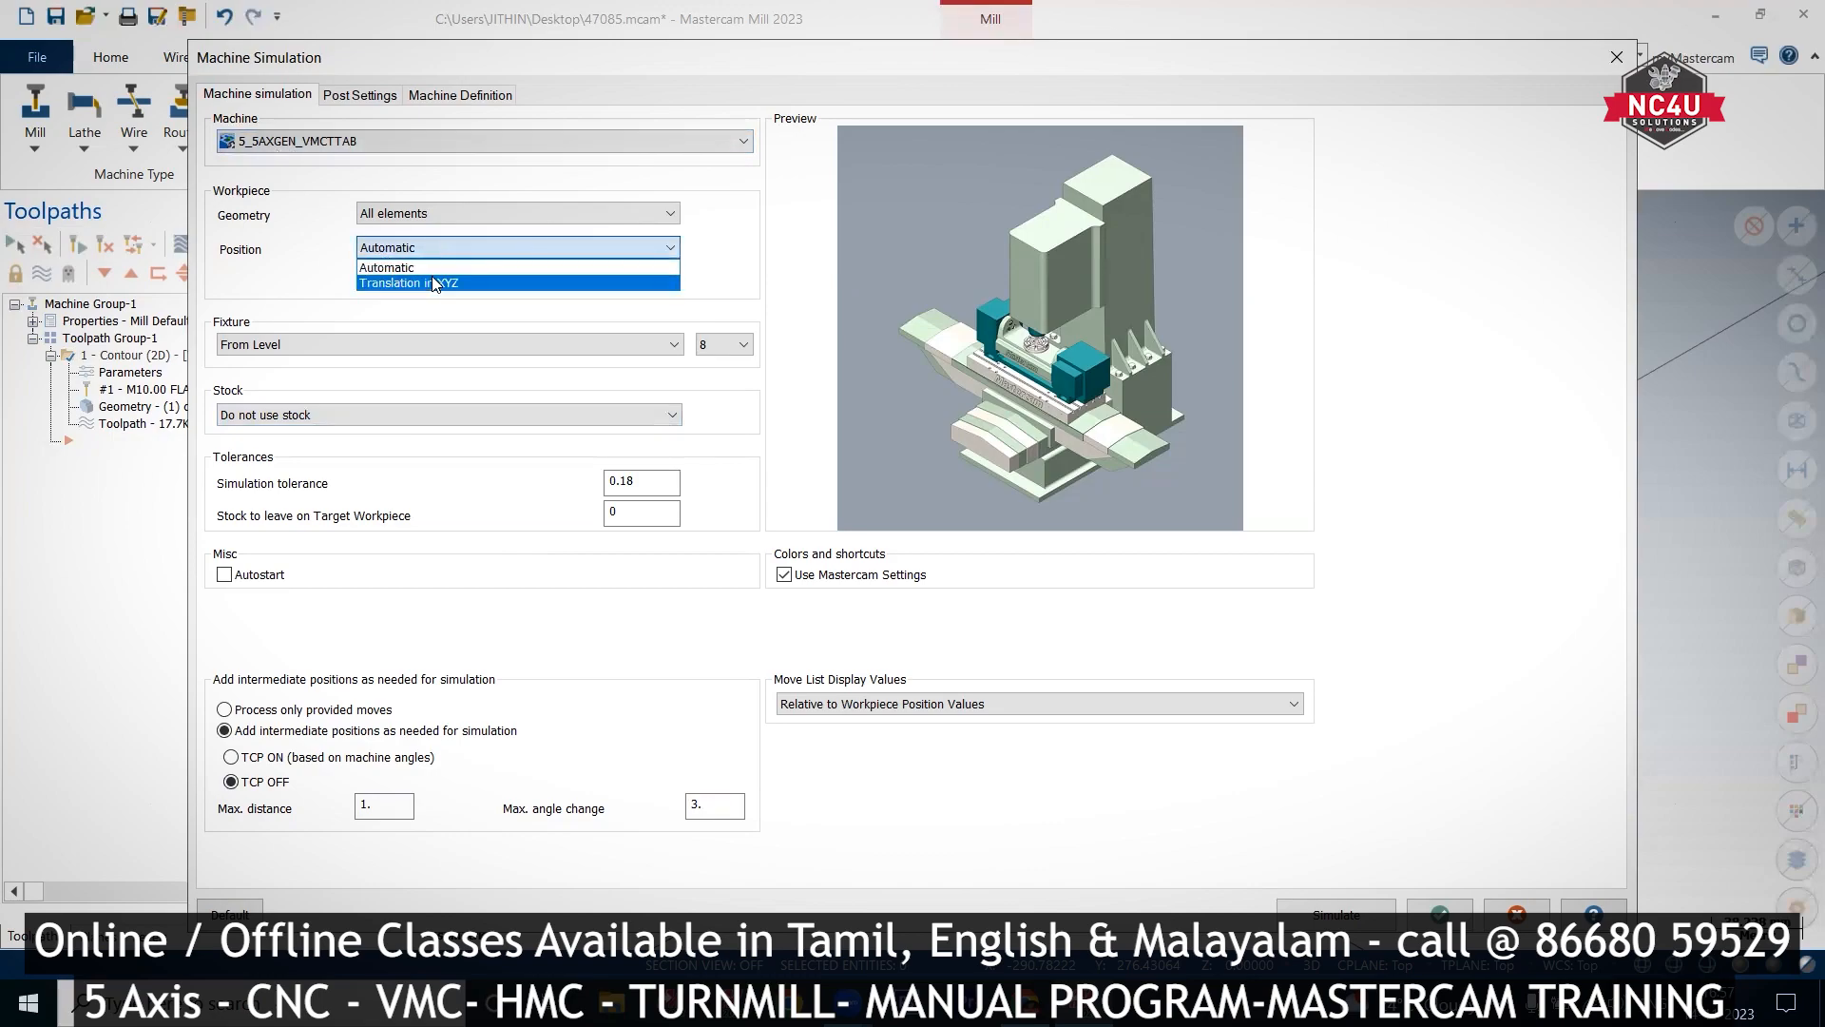
{"action": "left_click", "coordinate": [443, 273]}
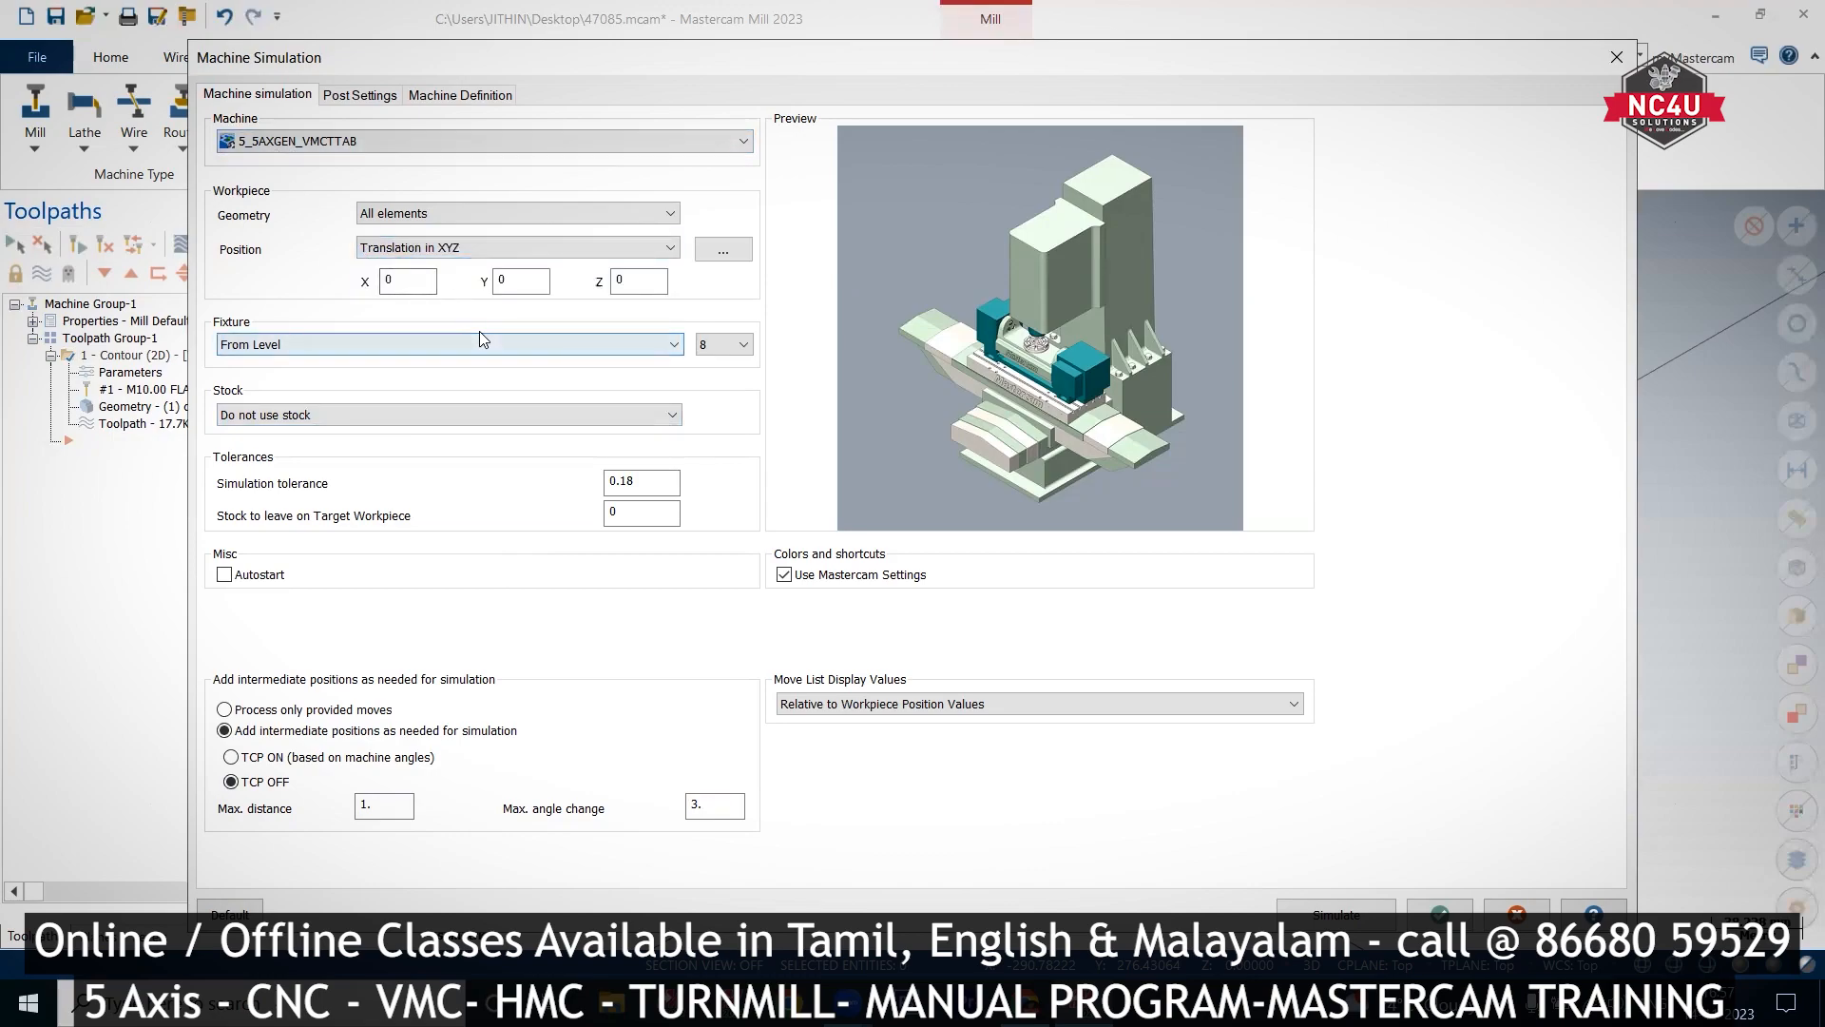
{"action": "double_click", "coordinate": [641, 278]}
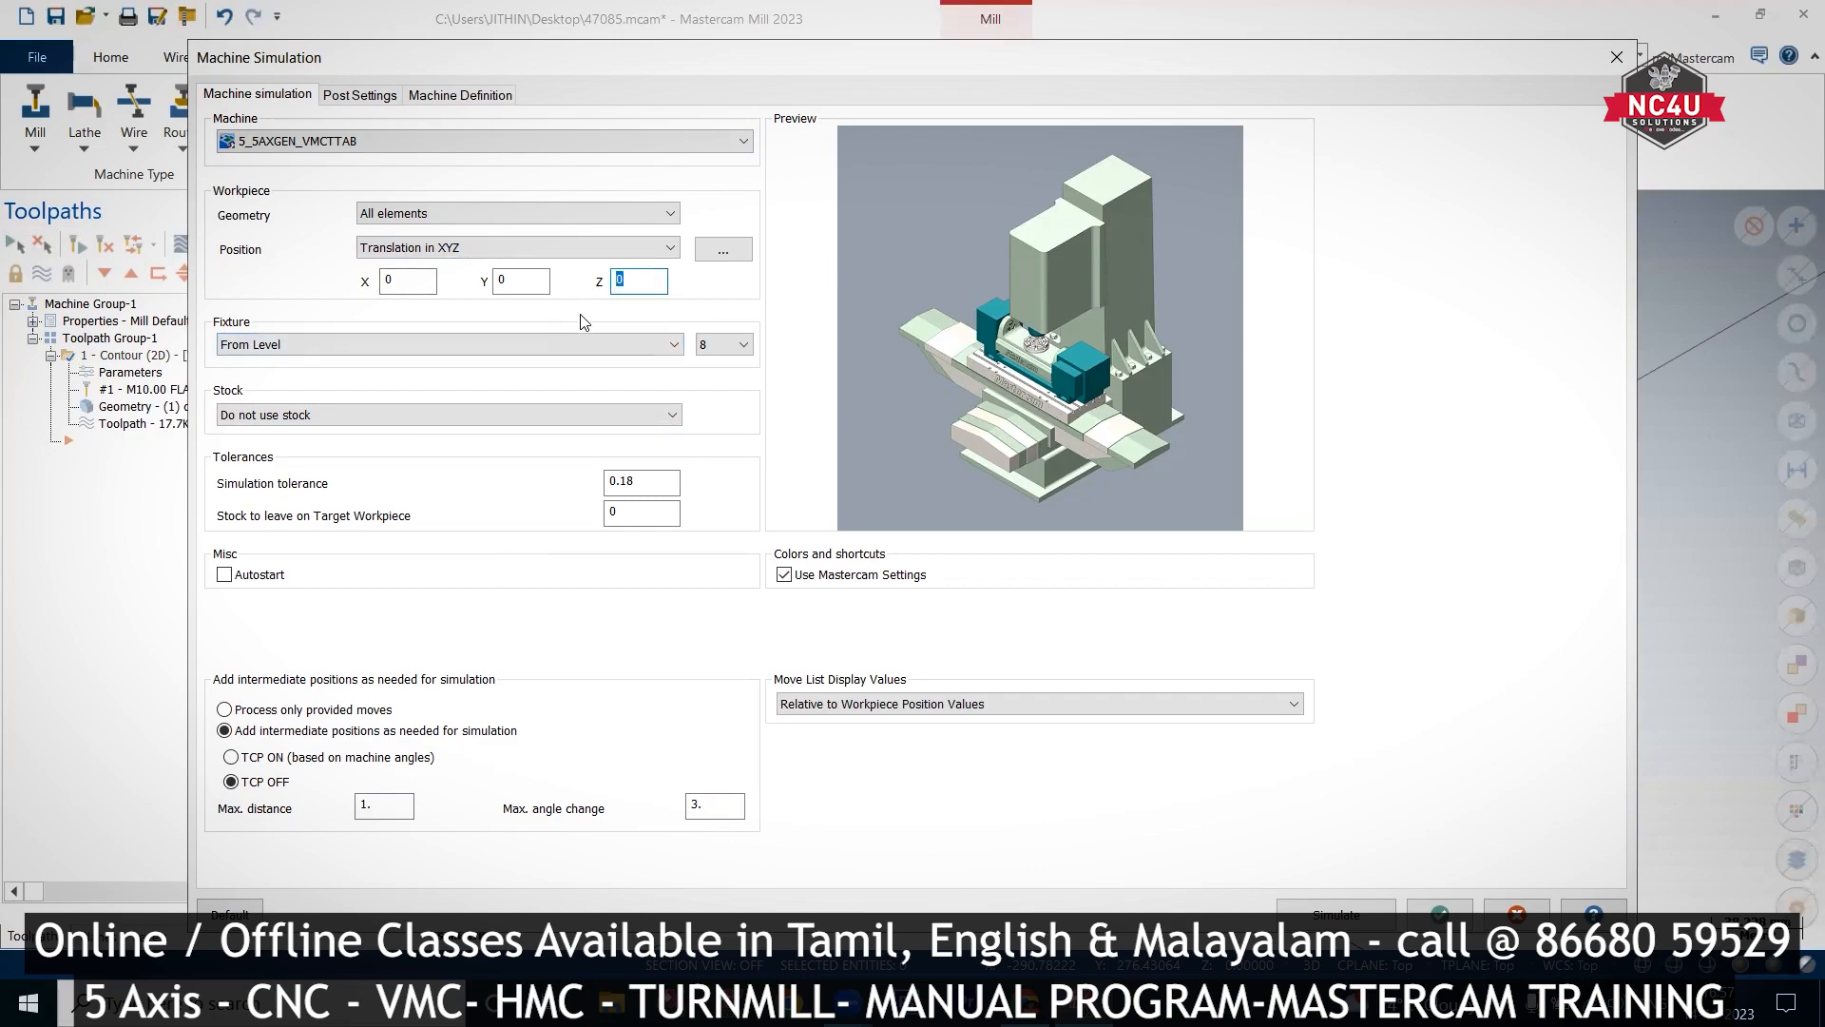
{"action": "left_click", "coordinate": [1351, 918]}
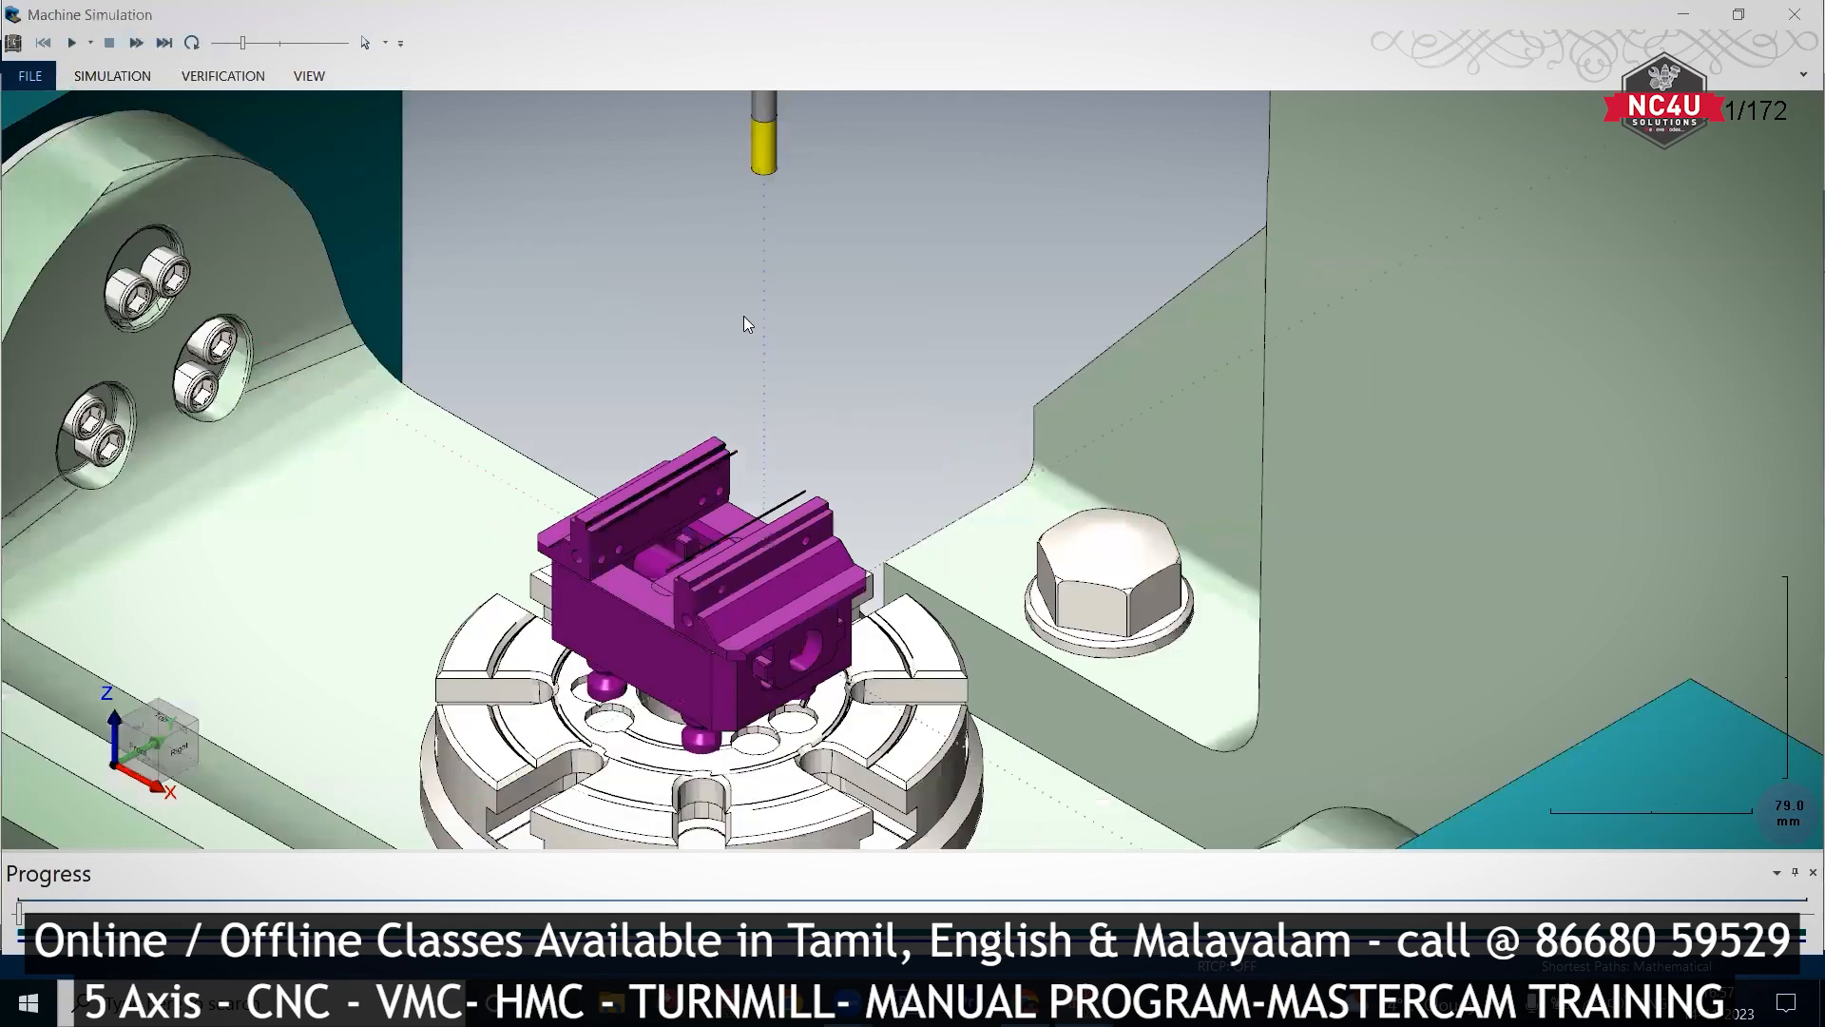
{"action": "scroll", "coordinate": [744, 316], "scroll_direction": "down", "scroll_amount": 3}
{"action": "scroll", "coordinate": [621, 612], "scroll_direction": "up", "scroll_amount": 1}
{"action": "middle_click_drag", "start_coordinate": [621, 613], "coordinate": [791, 556]}
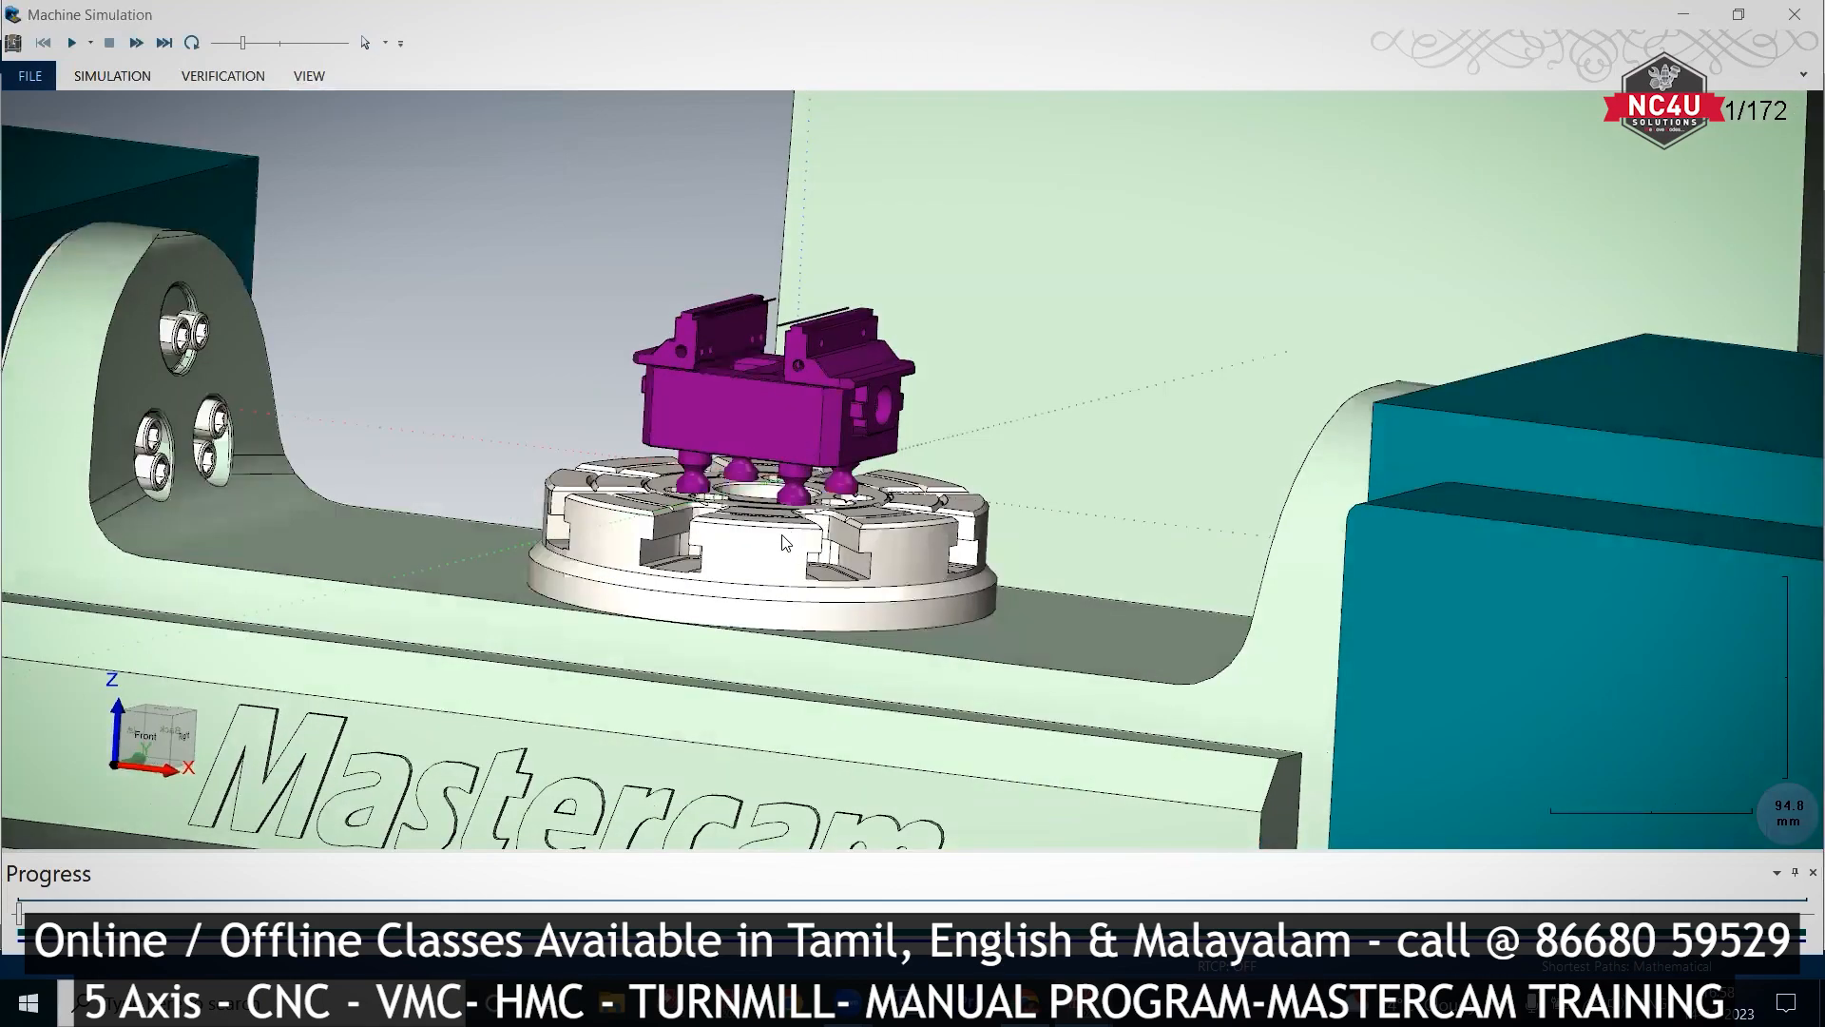
{"action": "scroll", "coordinate": [791, 537], "scroll_direction": "down", "scroll_amount": 2}
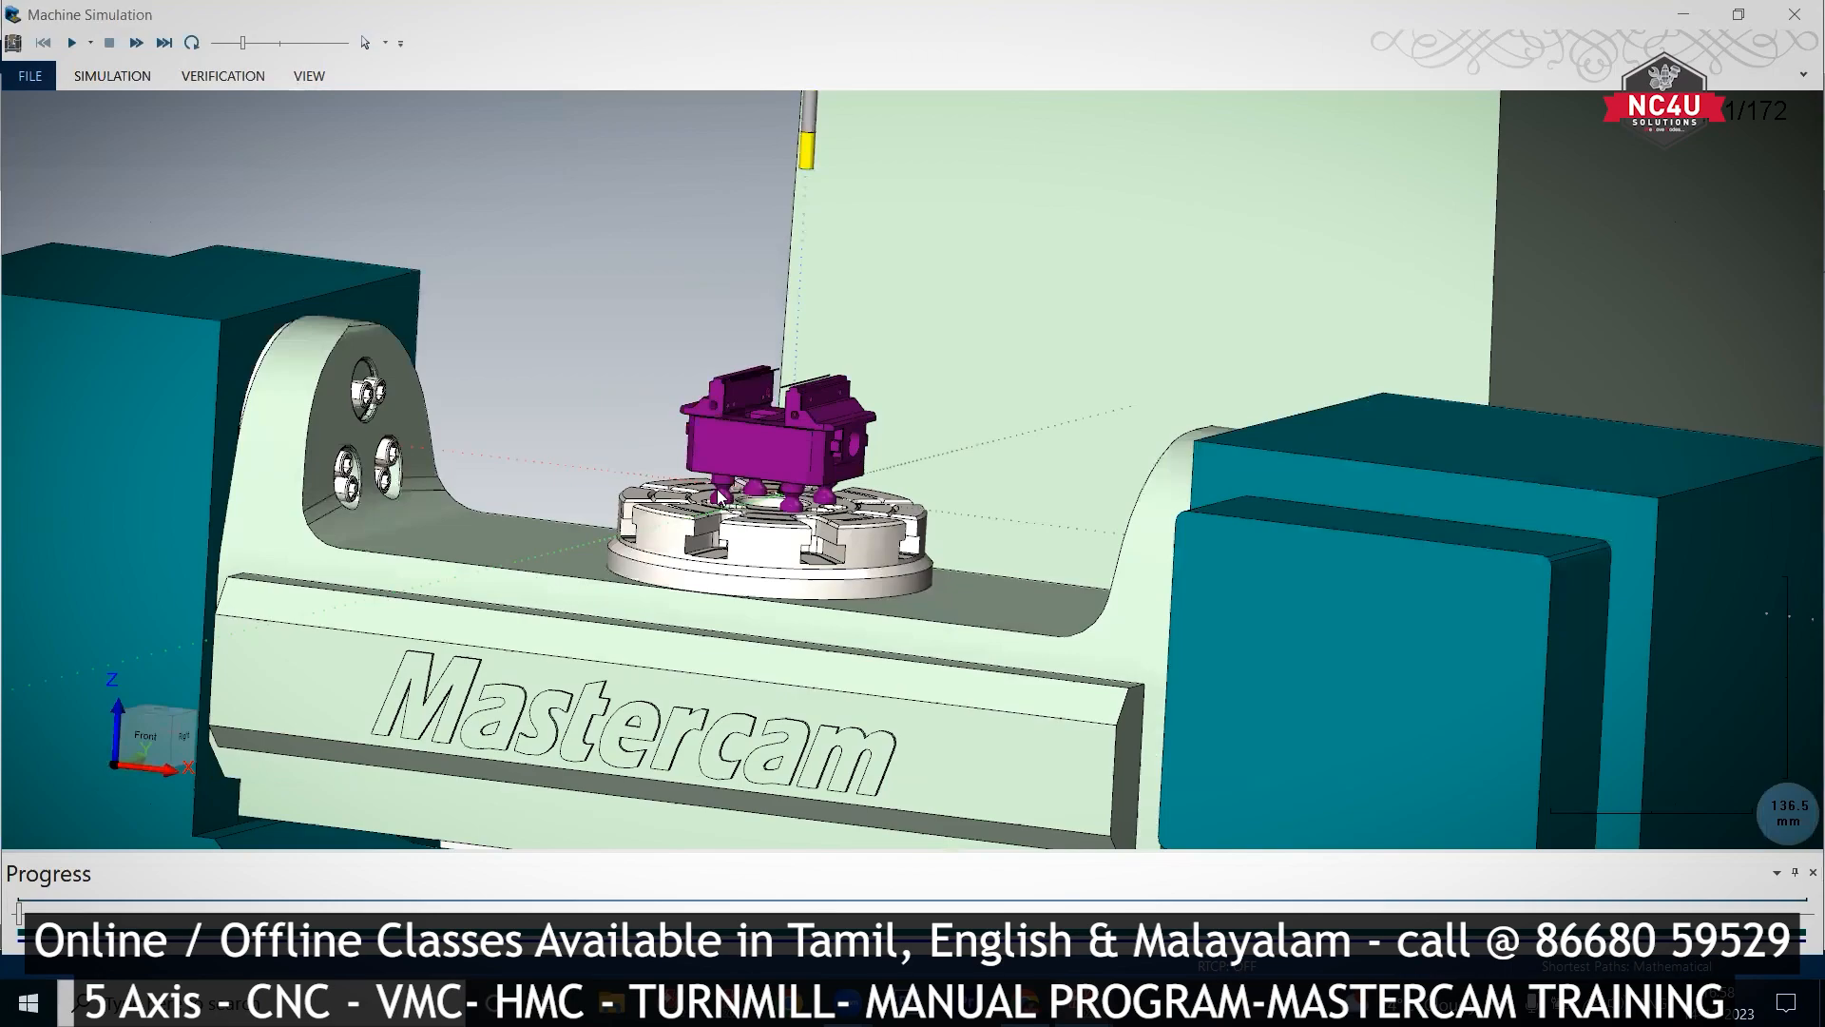
Step: Inspect the vise on the rotary table in the machine simulation and turn on the display of the DNA workpiece
{"action": "scroll", "coordinate": [720, 495], "scroll_direction": "up", "scroll_amount": 5}
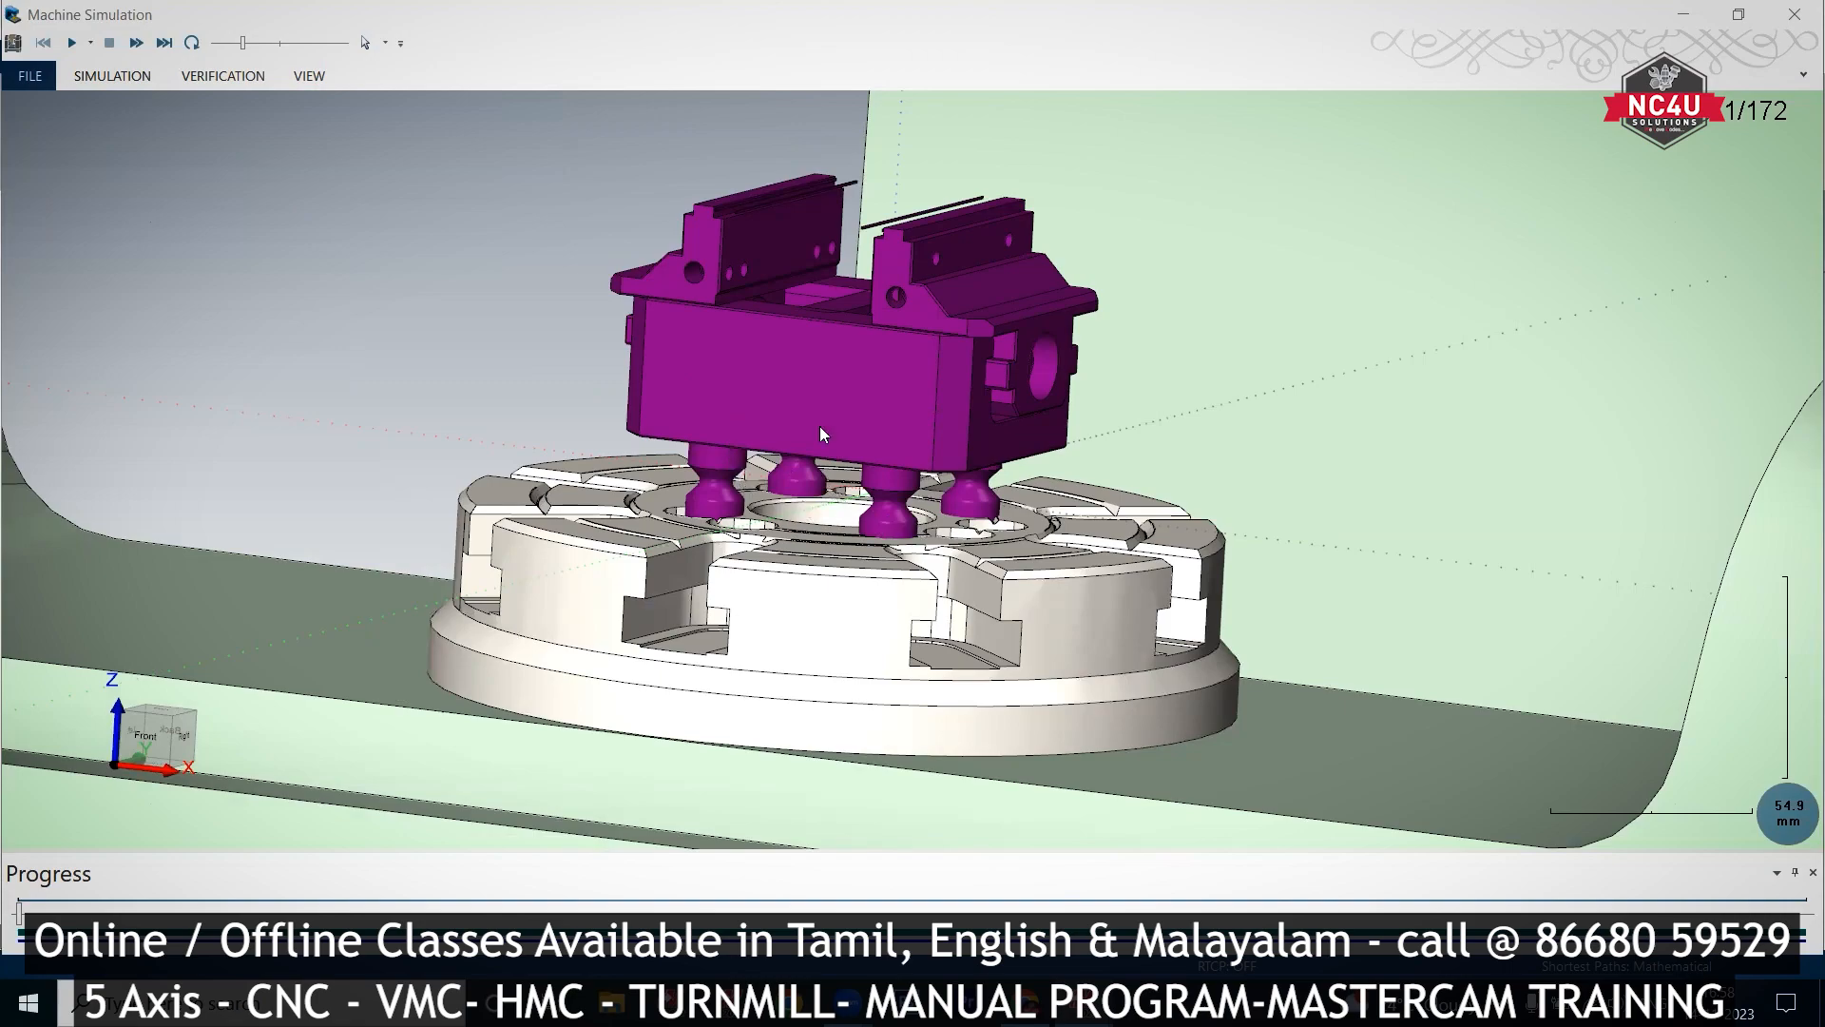
{"action": "scroll", "coordinate": [867, 432], "scroll_direction": "down", "scroll_amount": 8}
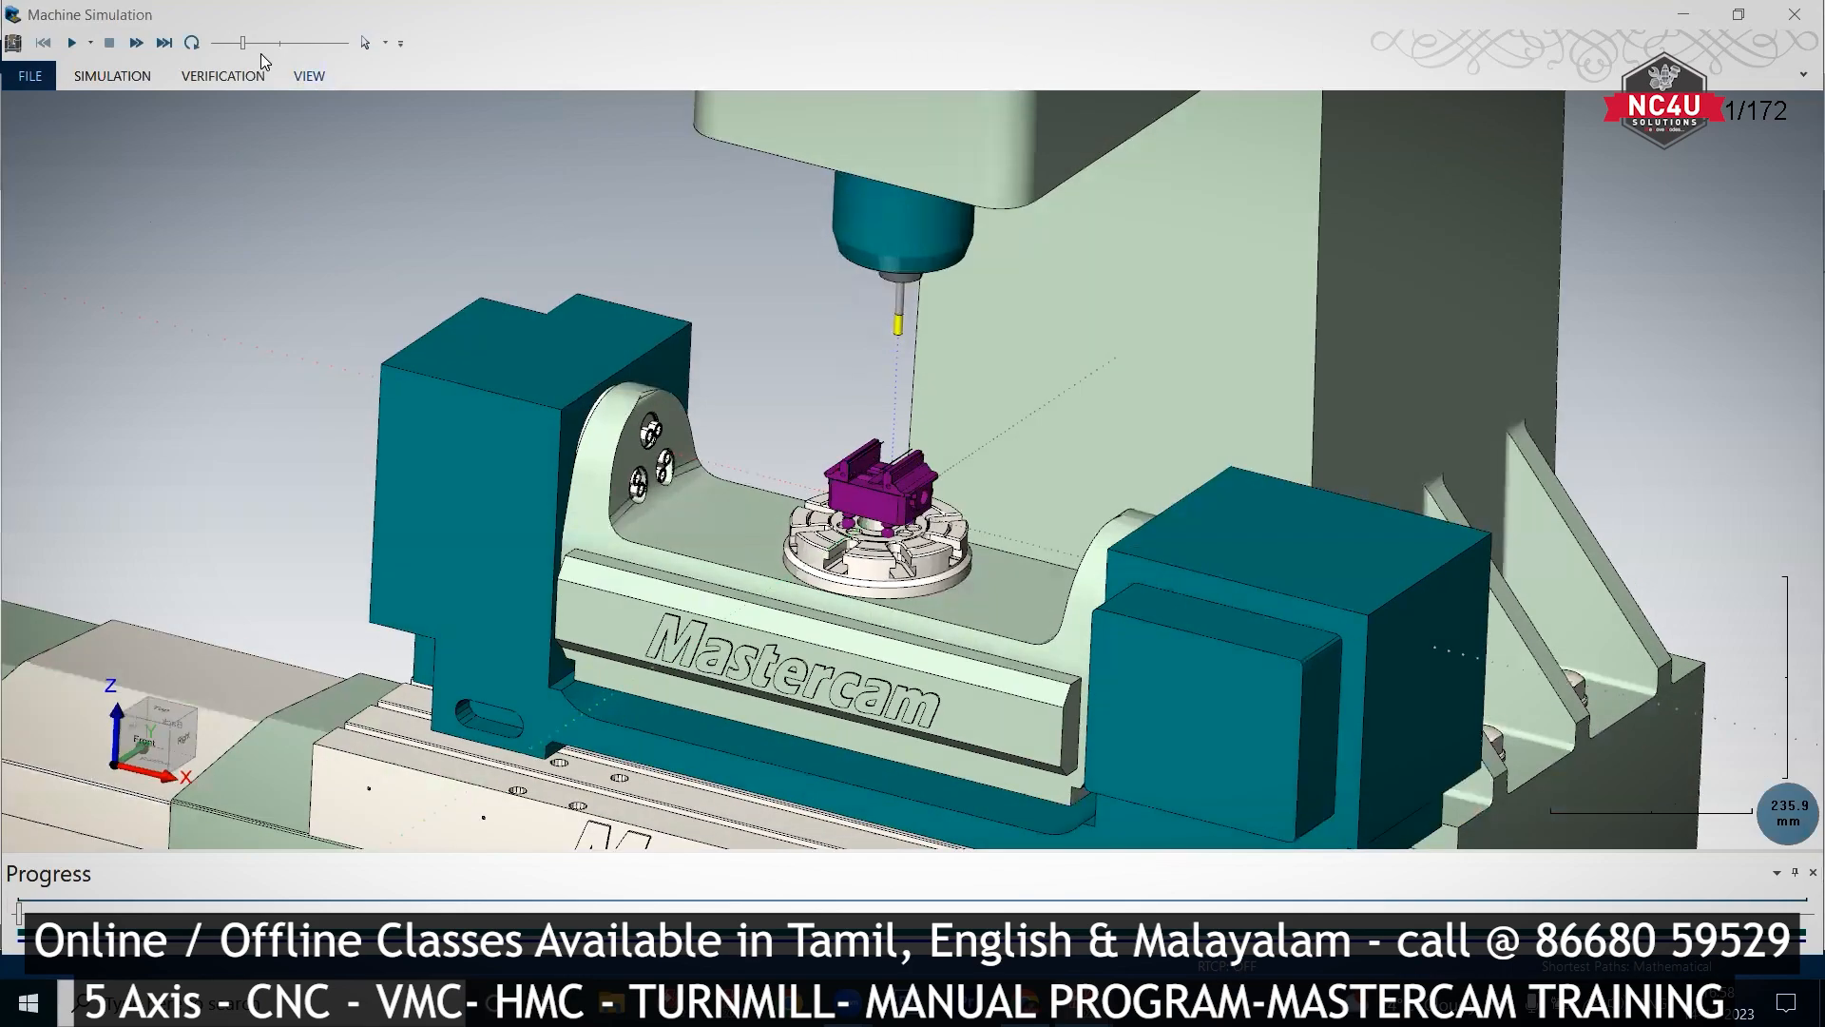
{"action": "left_click", "coordinate": [323, 85]}
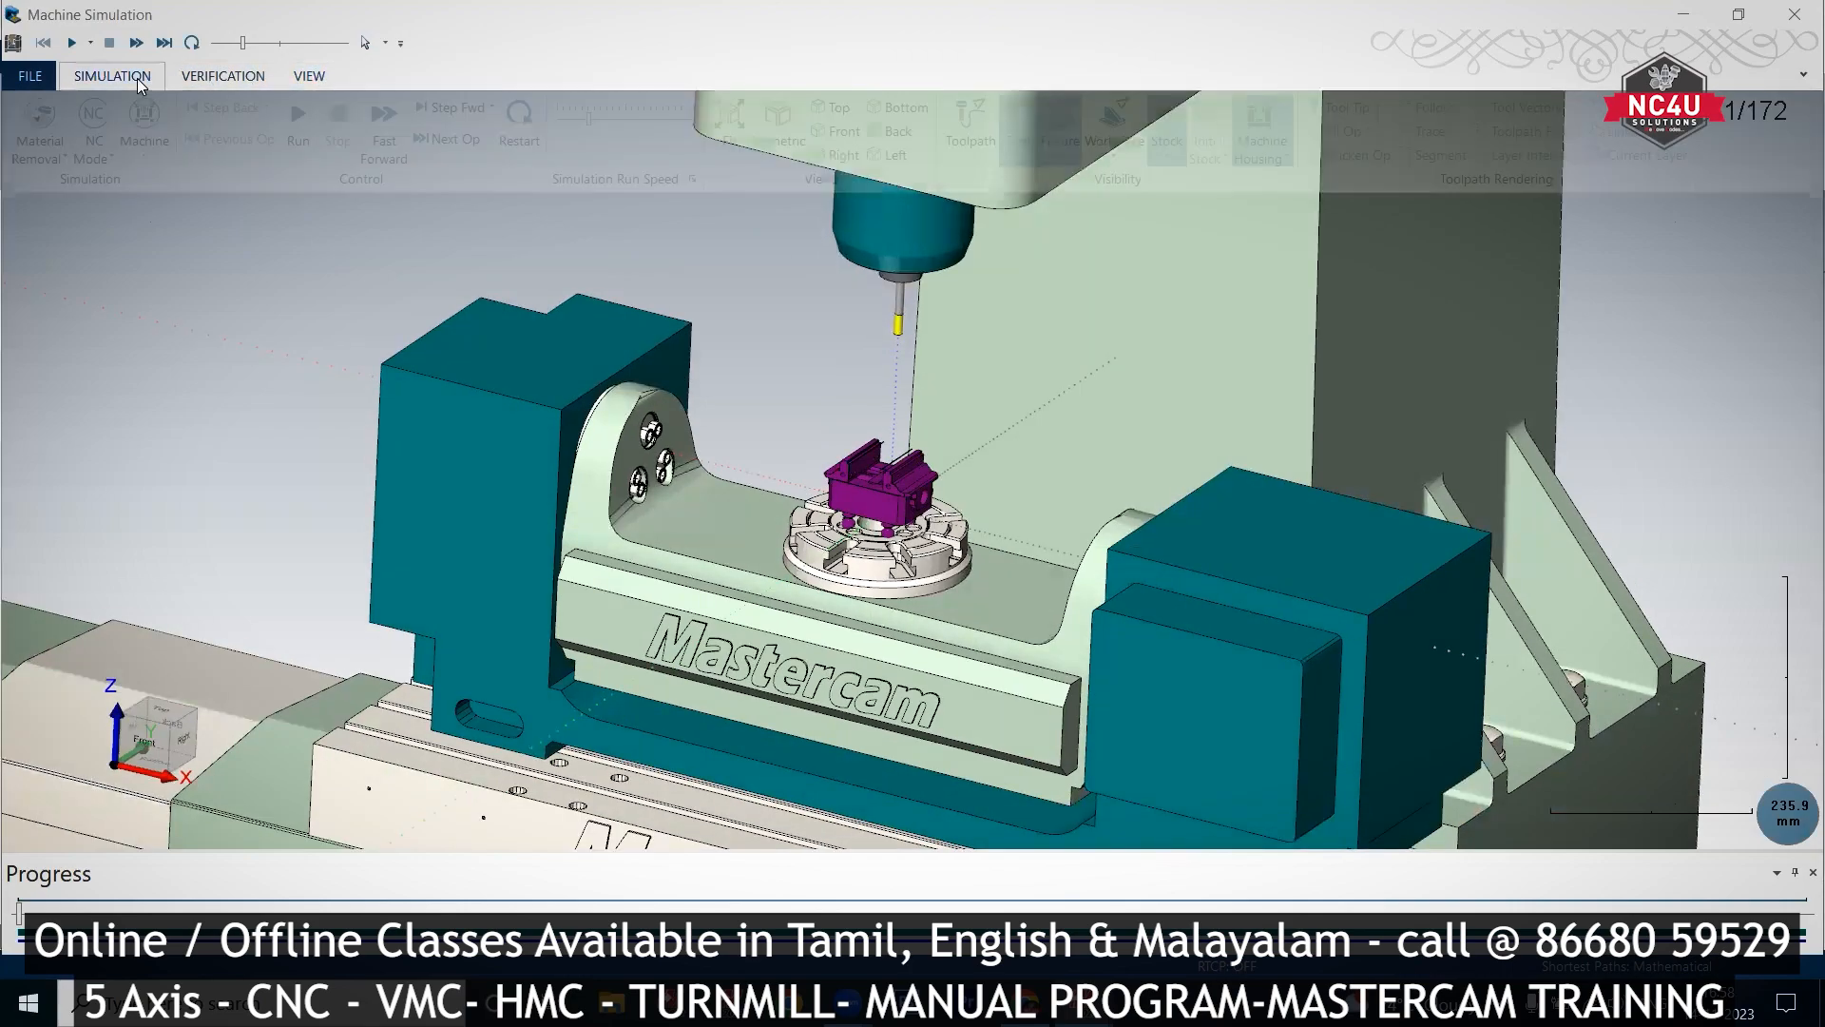
{"action": "left_click", "coordinate": [142, 84]}
{"action": "left_click", "coordinate": [1126, 133]}
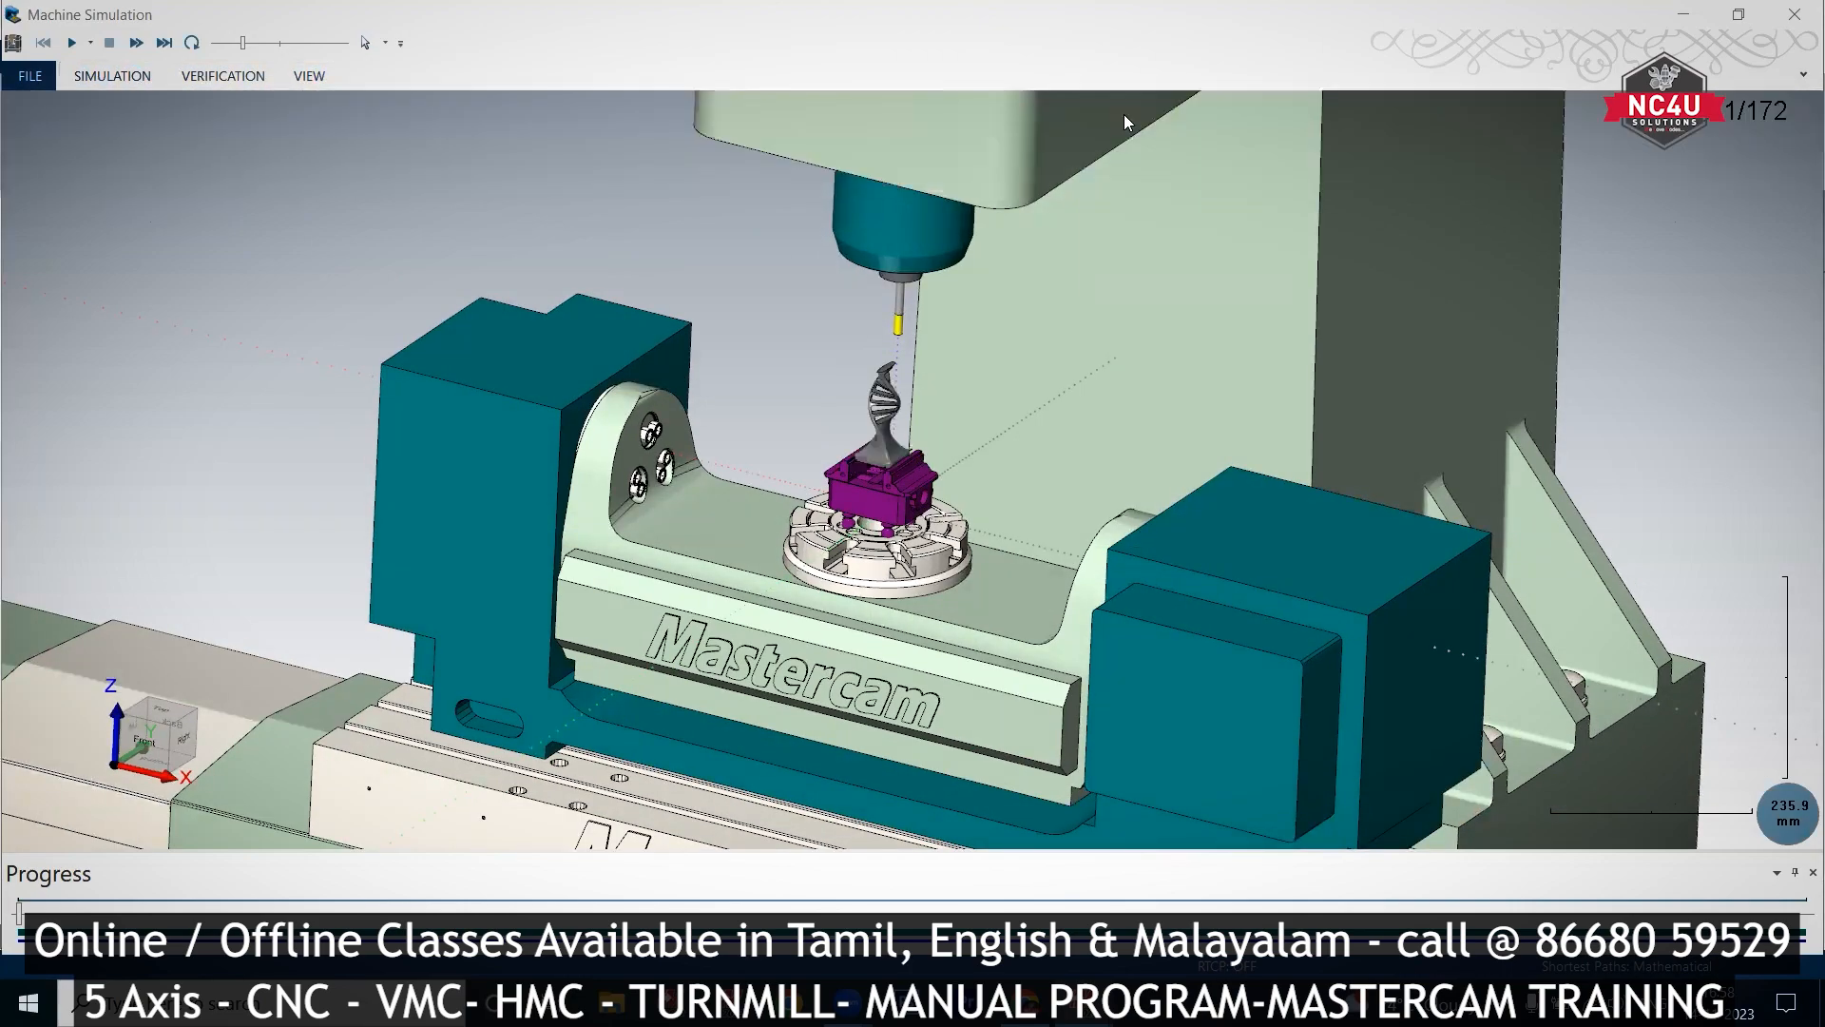
Step: Fit the simulated machine in view, run the contour toolpath simulation with the part in the vise, and close Machine Simulation
{"action": "scroll", "coordinate": [917, 457], "scroll_direction": "up", "scroll_amount": 3}
{"action": "scroll", "coordinate": [949, 326], "scroll_direction": "down", "scroll_amount": 2}
{"action": "middle_click_drag", "start_coordinate": [1076, 331], "coordinate": [1059, 337]}
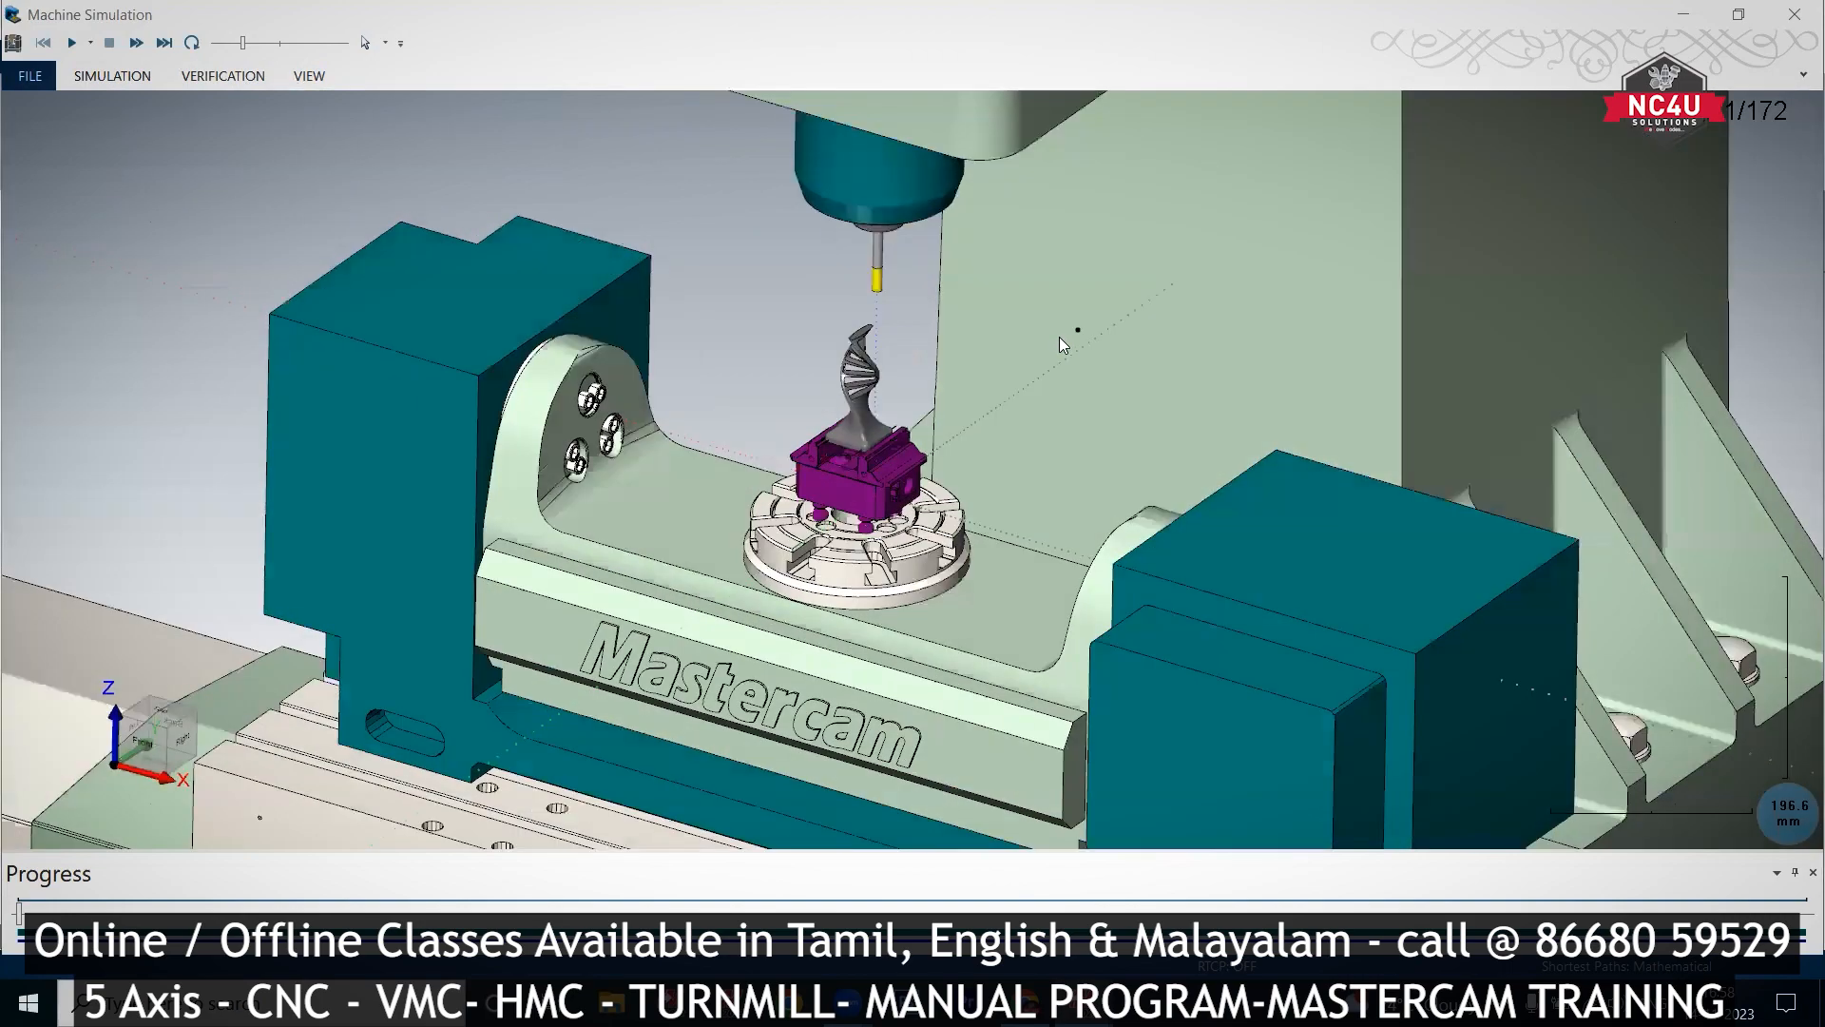
{"action": "right_click", "coordinate": [891, 344]}
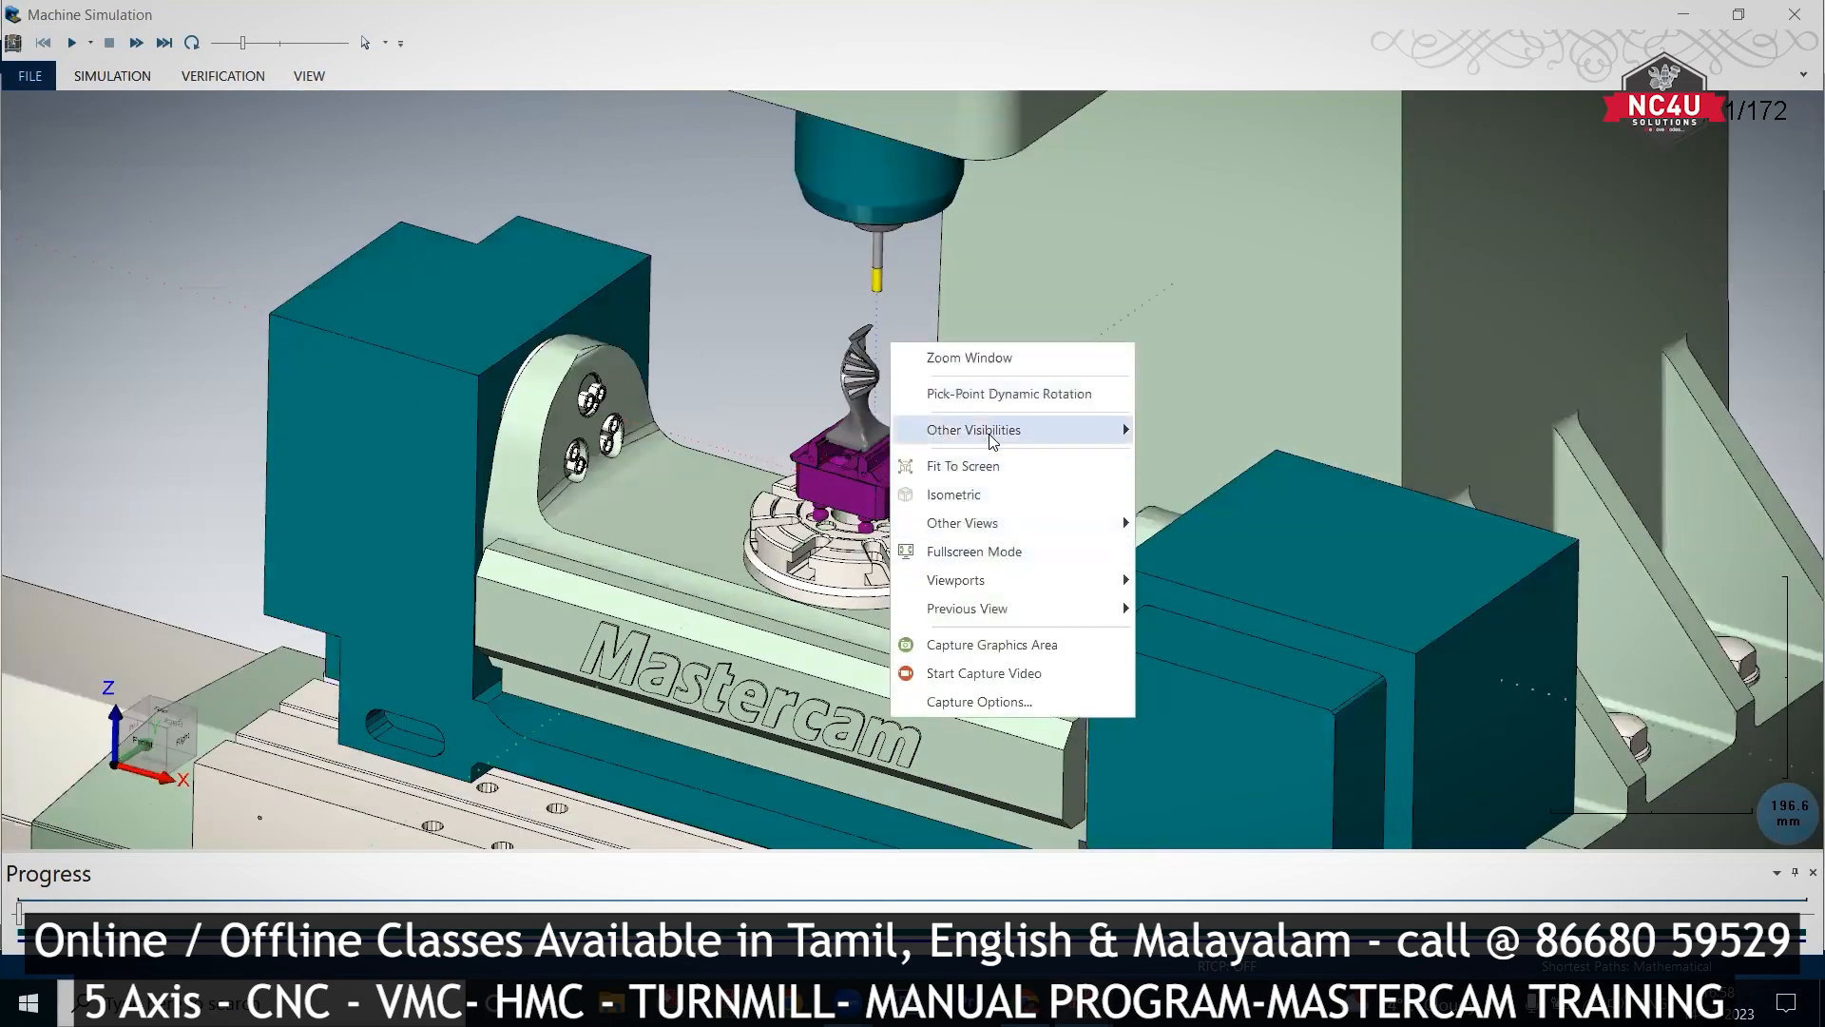
{"action": "left_click", "coordinate": [982, 468]}
{"action": "scroll", "coordinate": [871, 371], "scroll_direction": "up", "scroll_amount": 5}
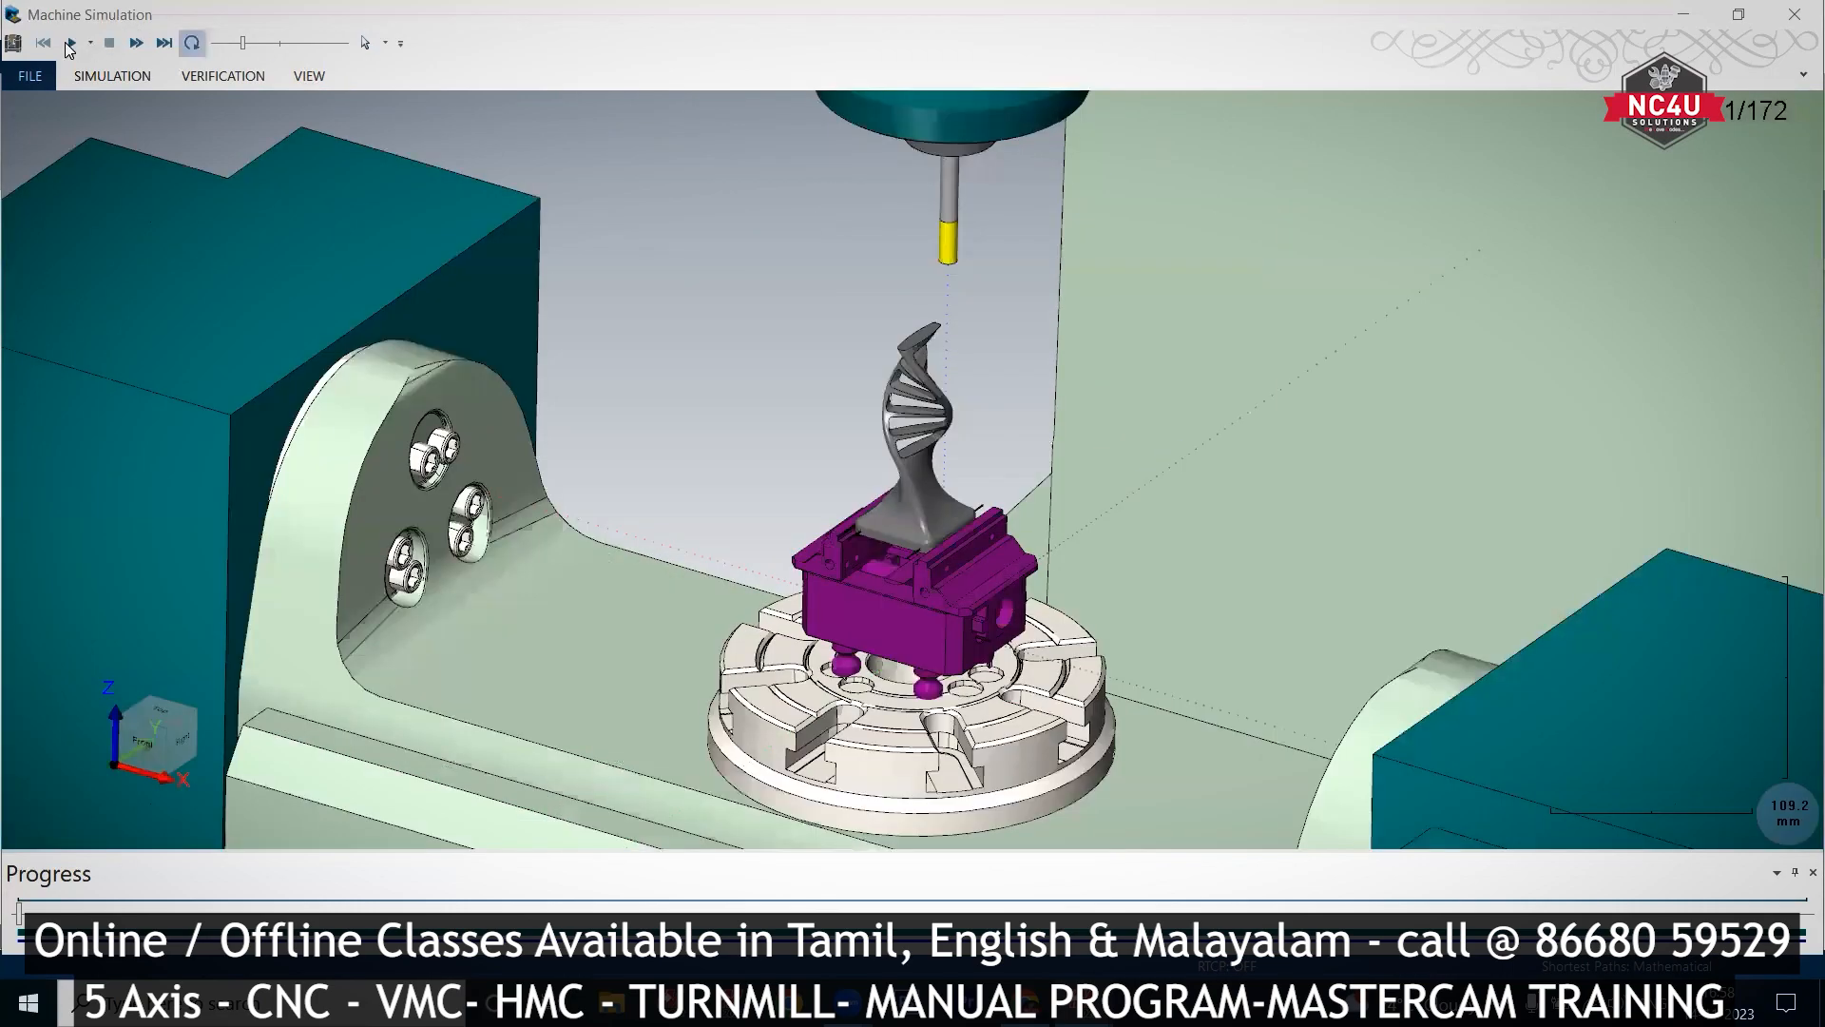
{"action": "left_click", "coordinate": [65, 42]}
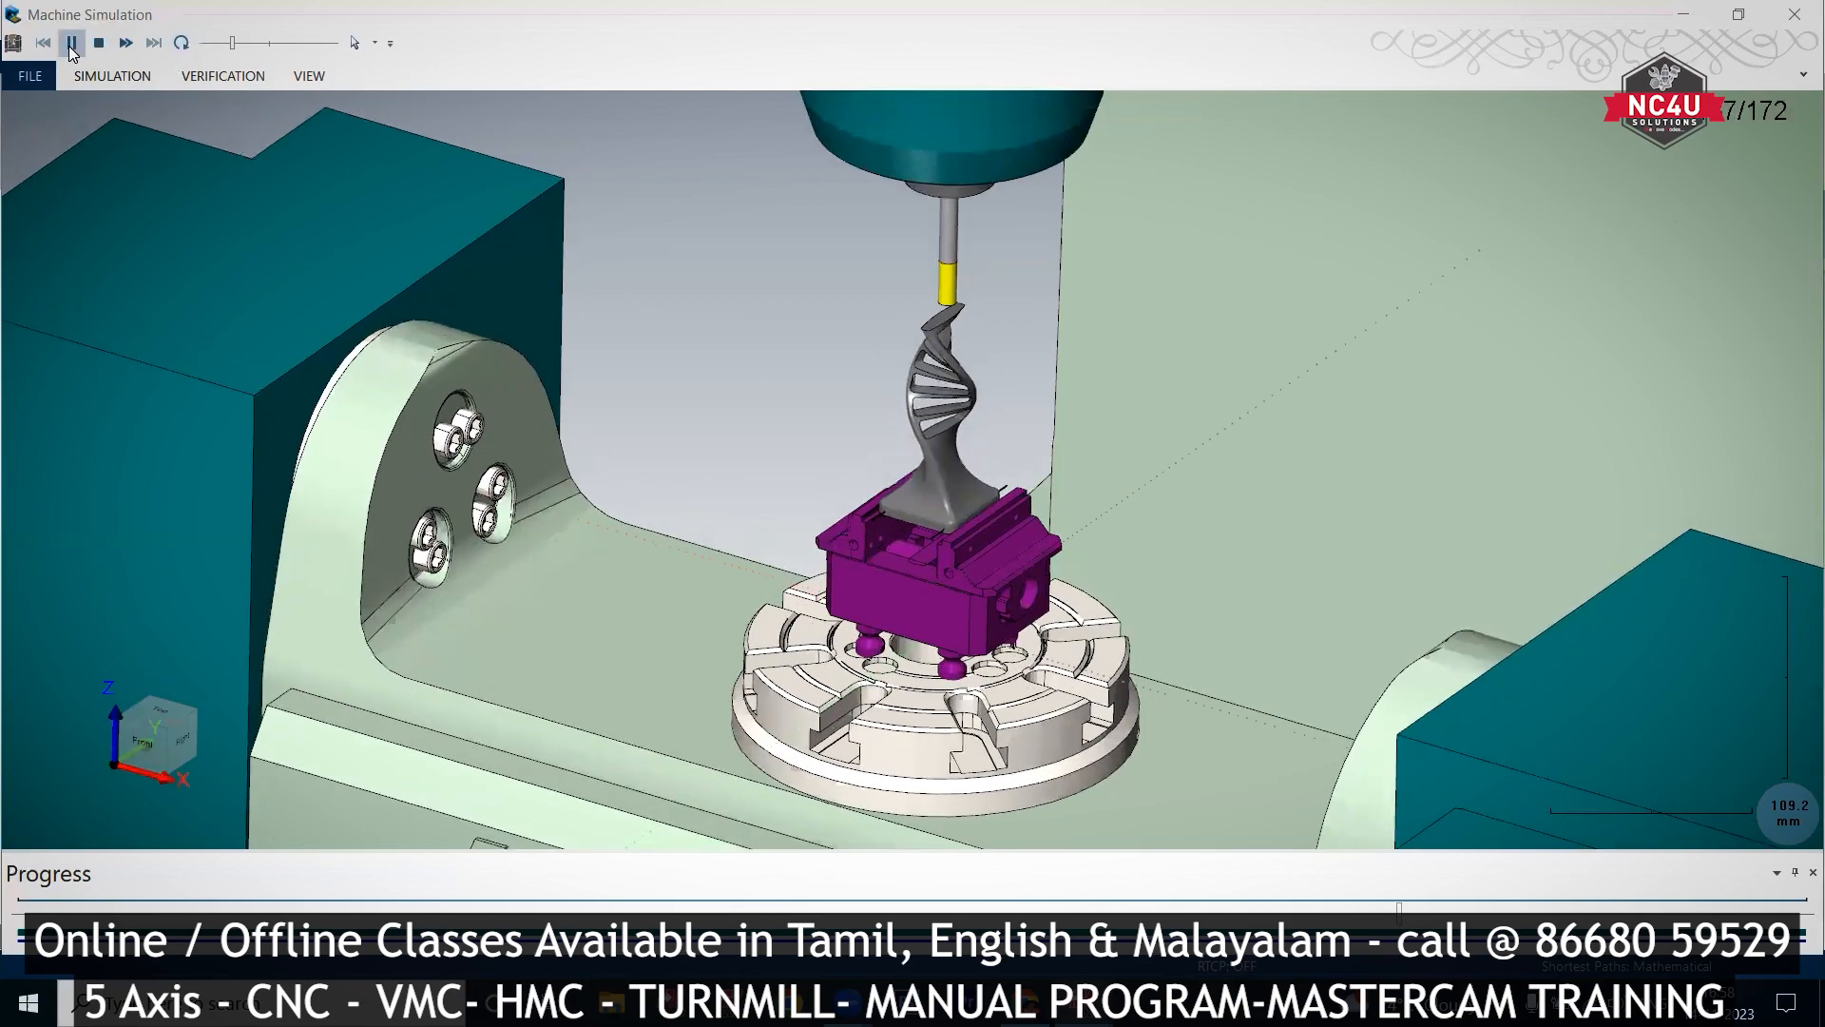
{"action": "left_click", "coordinate": [71, 44]}
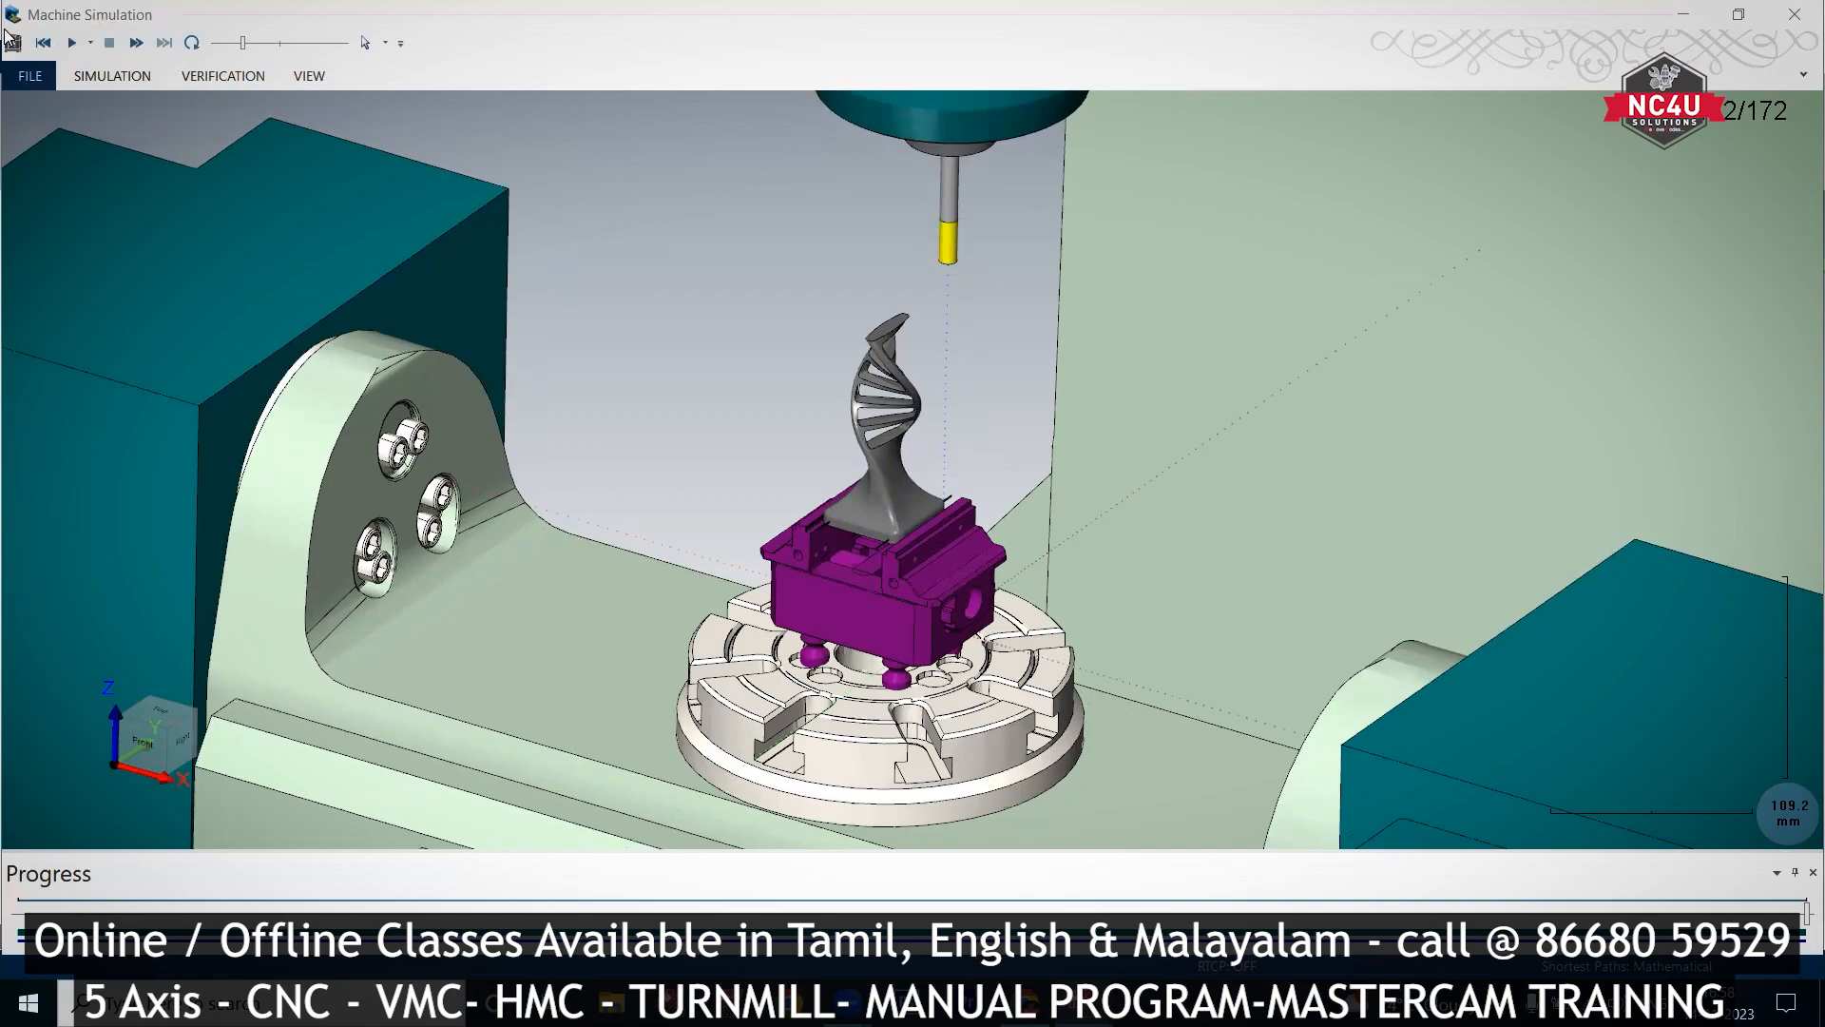
{"action": "left_click", "coordinate": [1795, 14]}
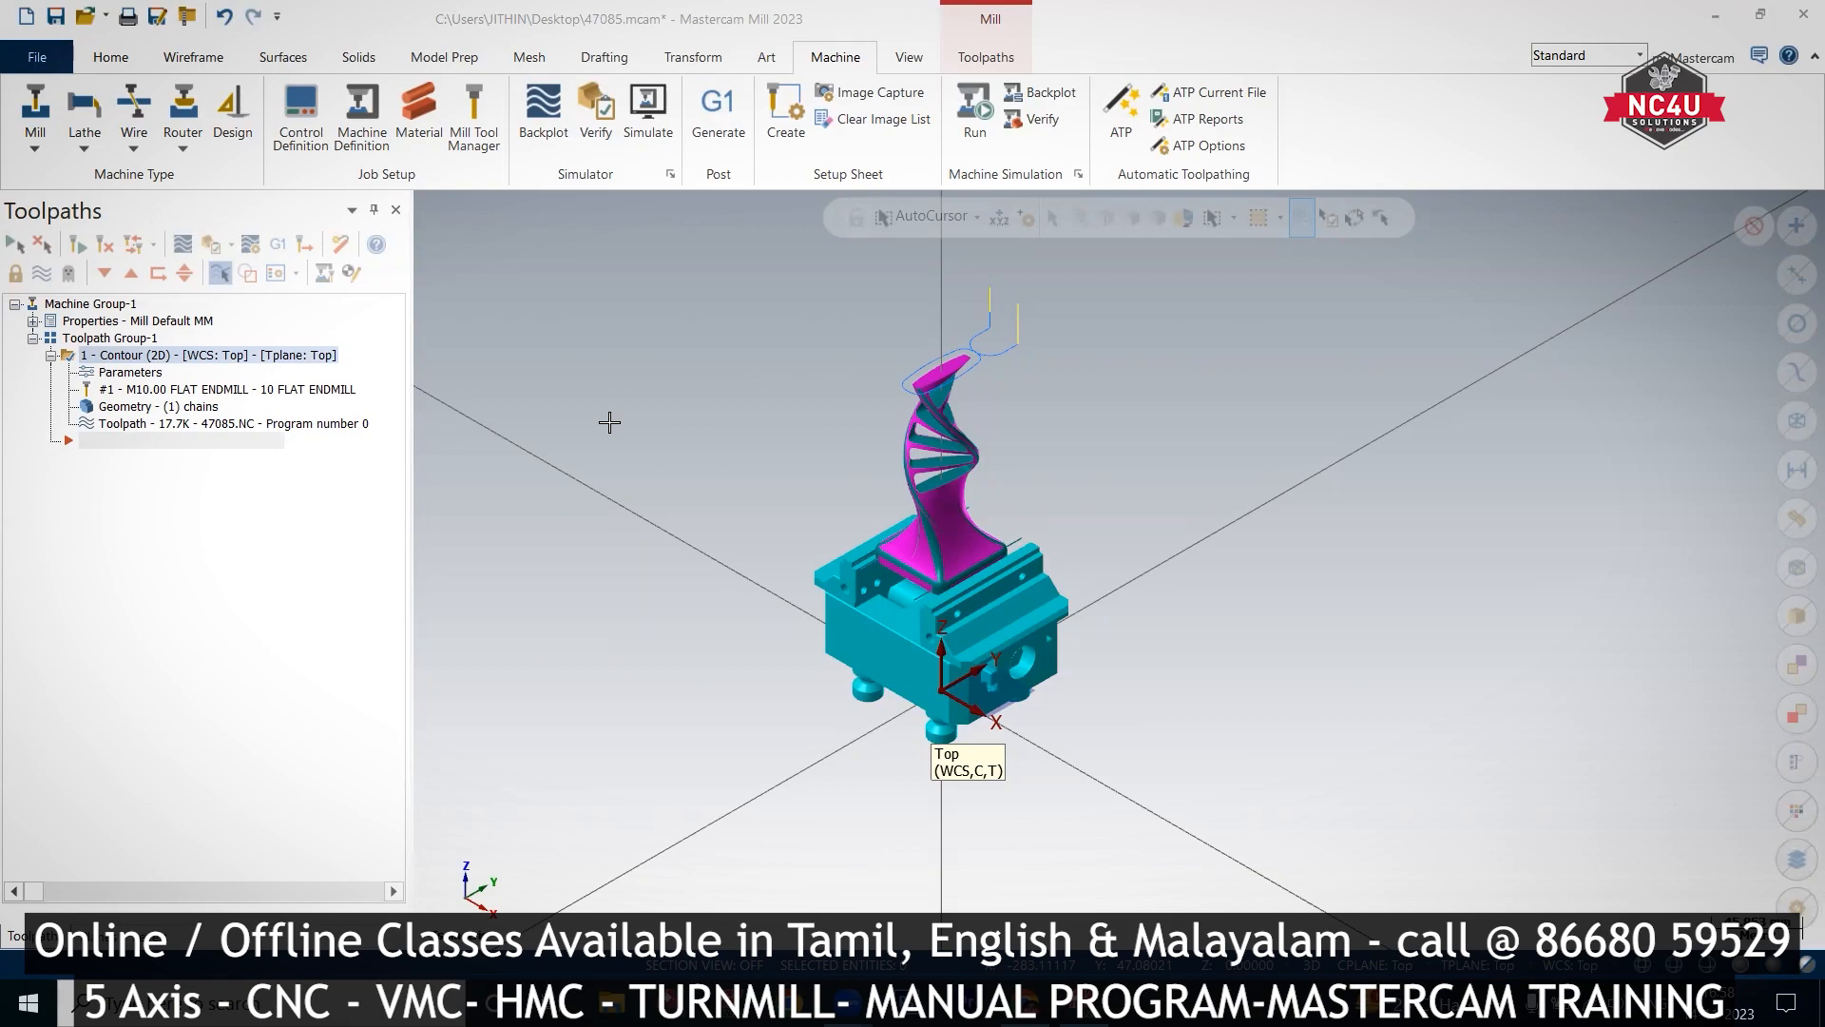
{"action": "scroll", "coordinate": [922, 485], "scroll_direction": "up", "scroll_amount": 3}
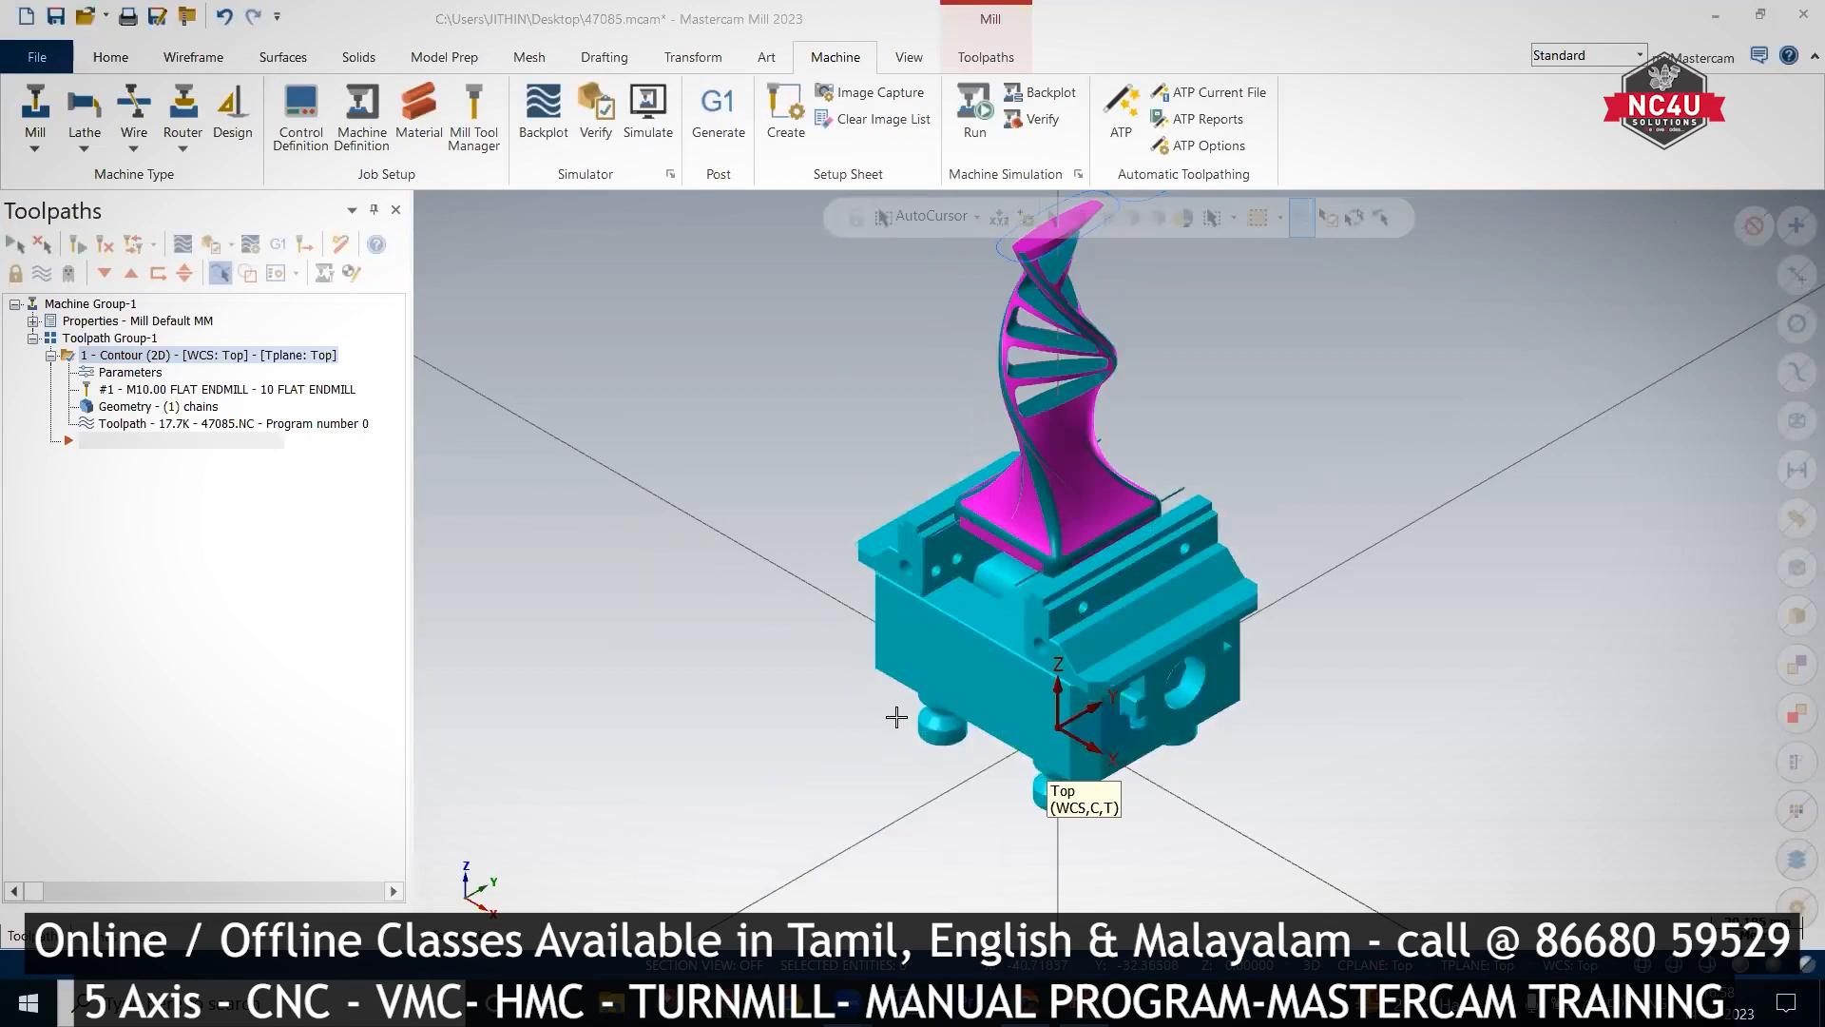
{"action": "scroll", "coordinate": [898, 713], "scroll_direction": "down", "scroll_amount": 1}
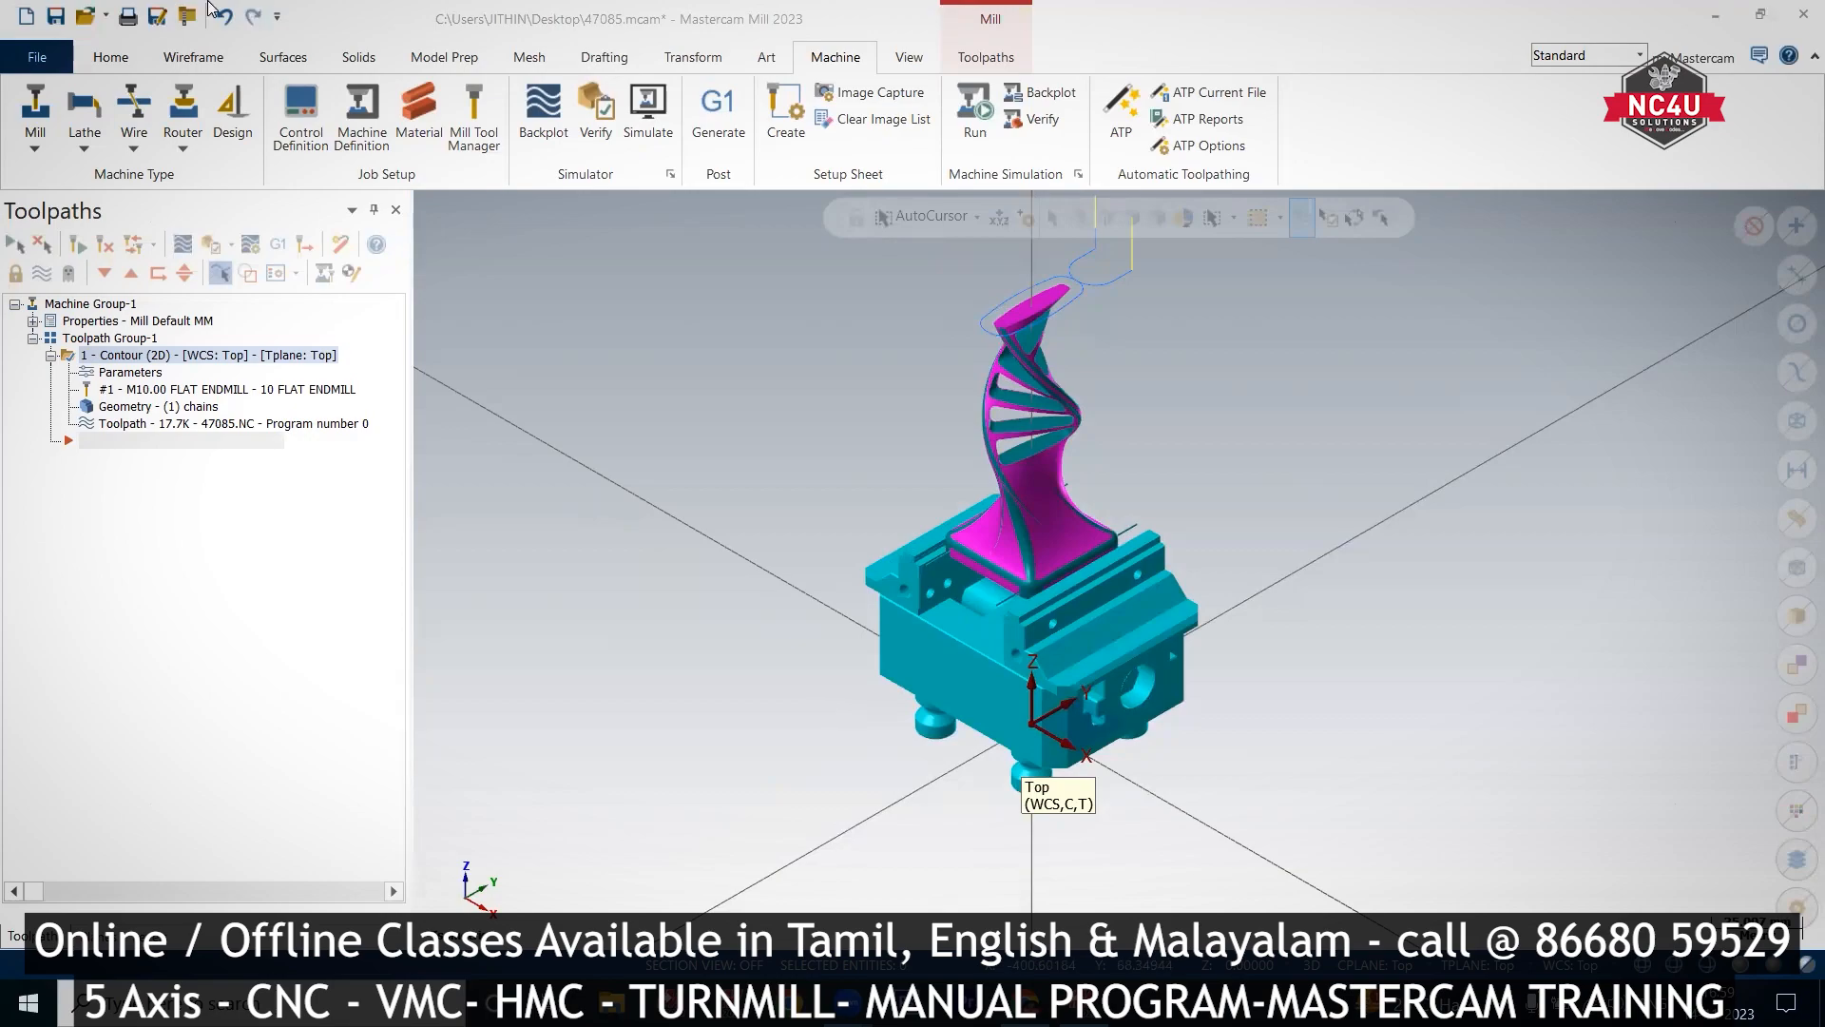
{"action": "left_click", "coordinate": [38, 57]}
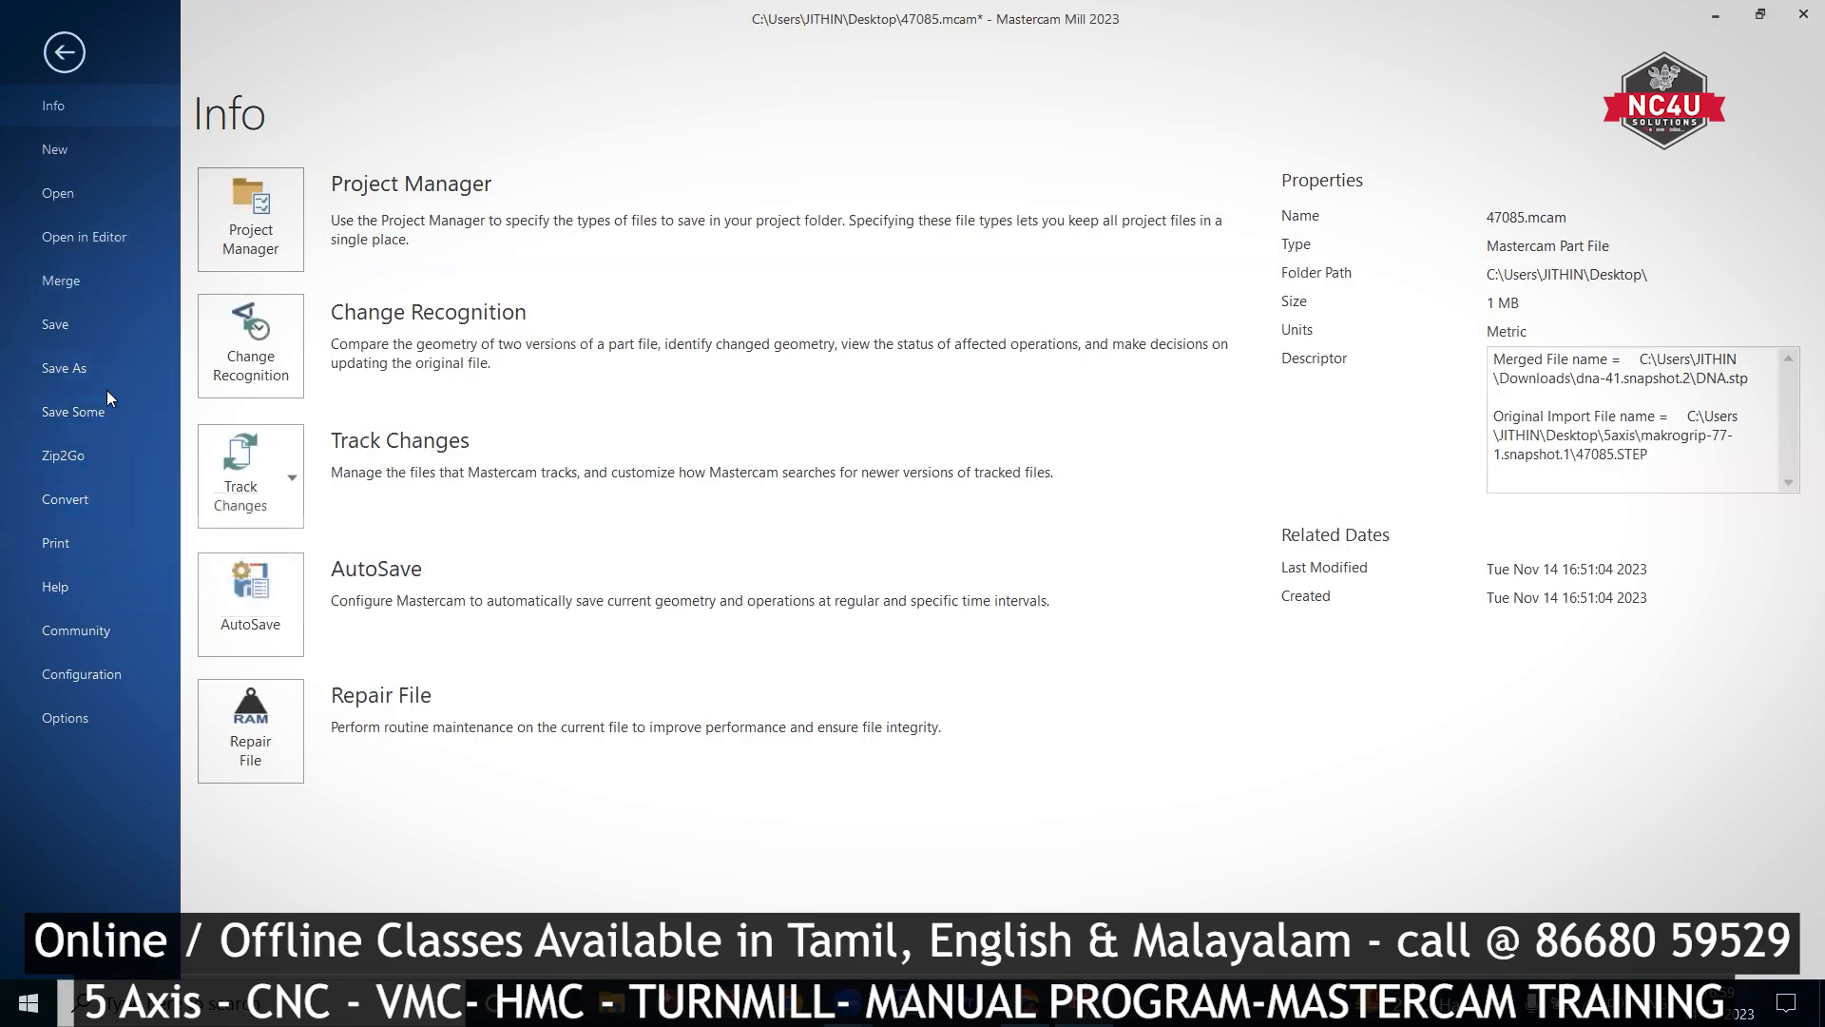
{"action": "left_click", "coordinate": [65, 53]}
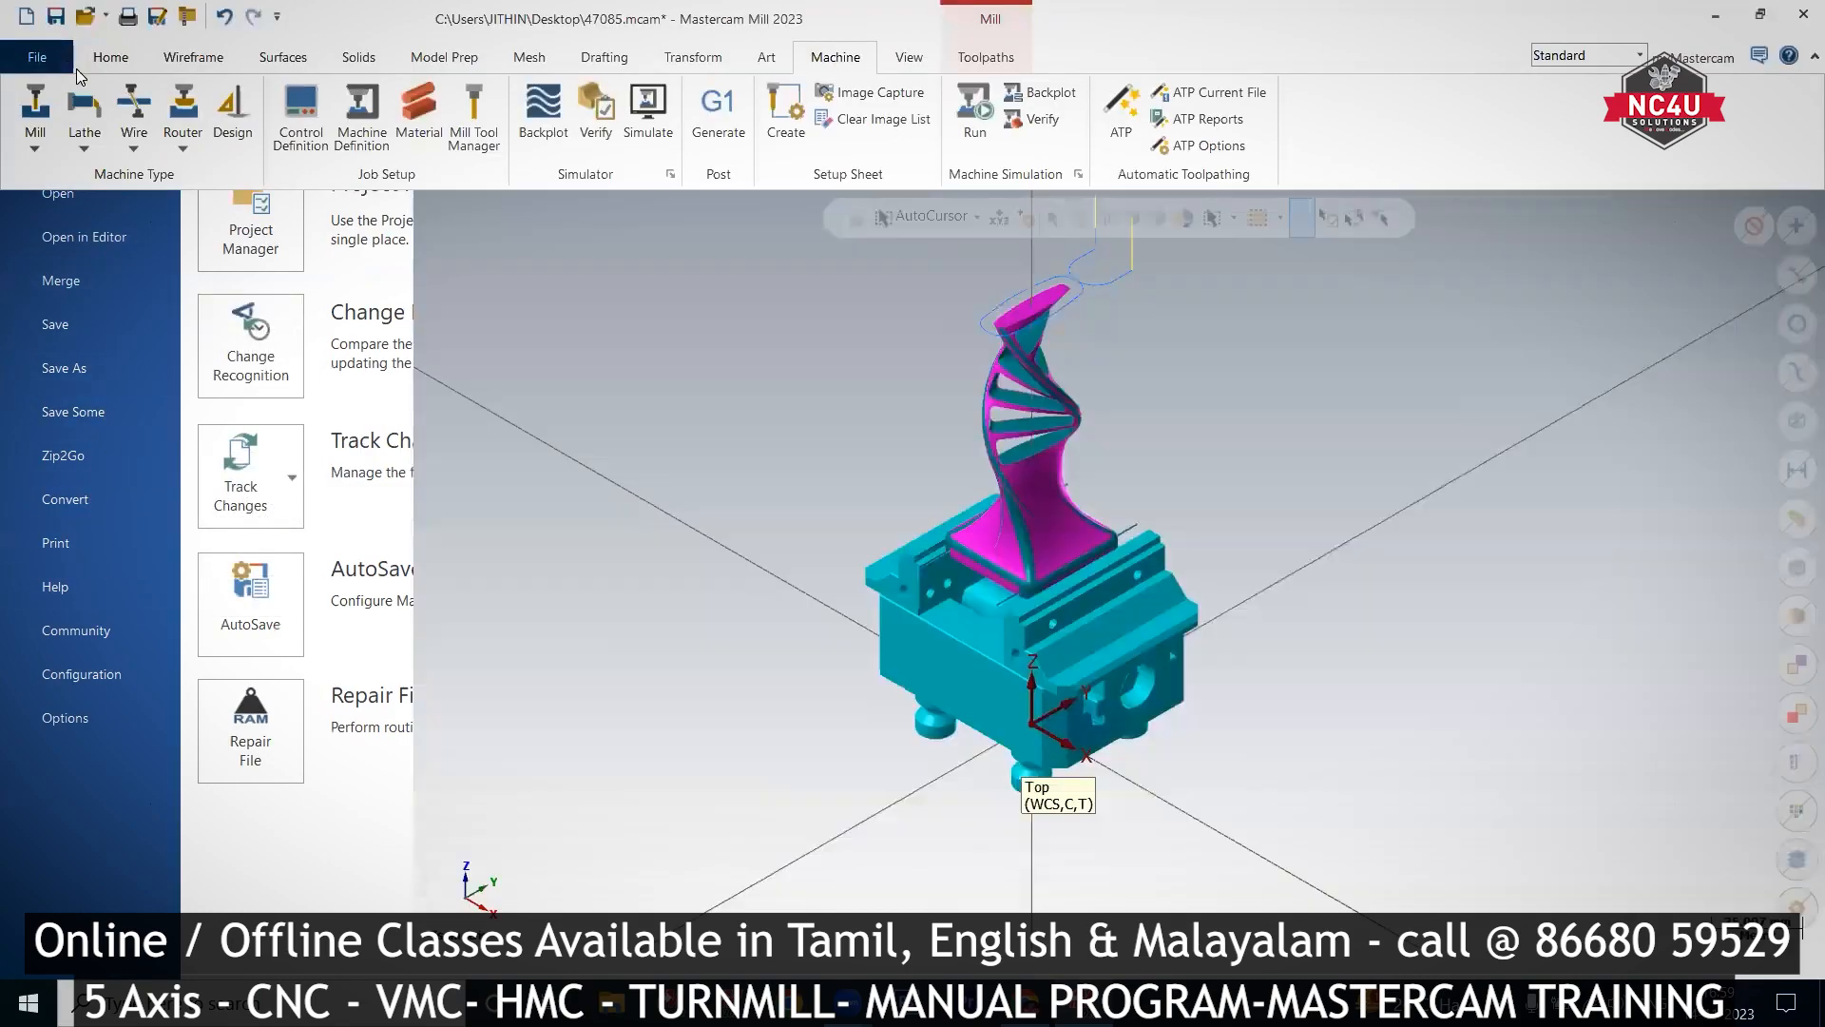
{"action": "scroll", "coordinate": [1085, 490], "scroll_direction": "down", "scroll_amount": 1}
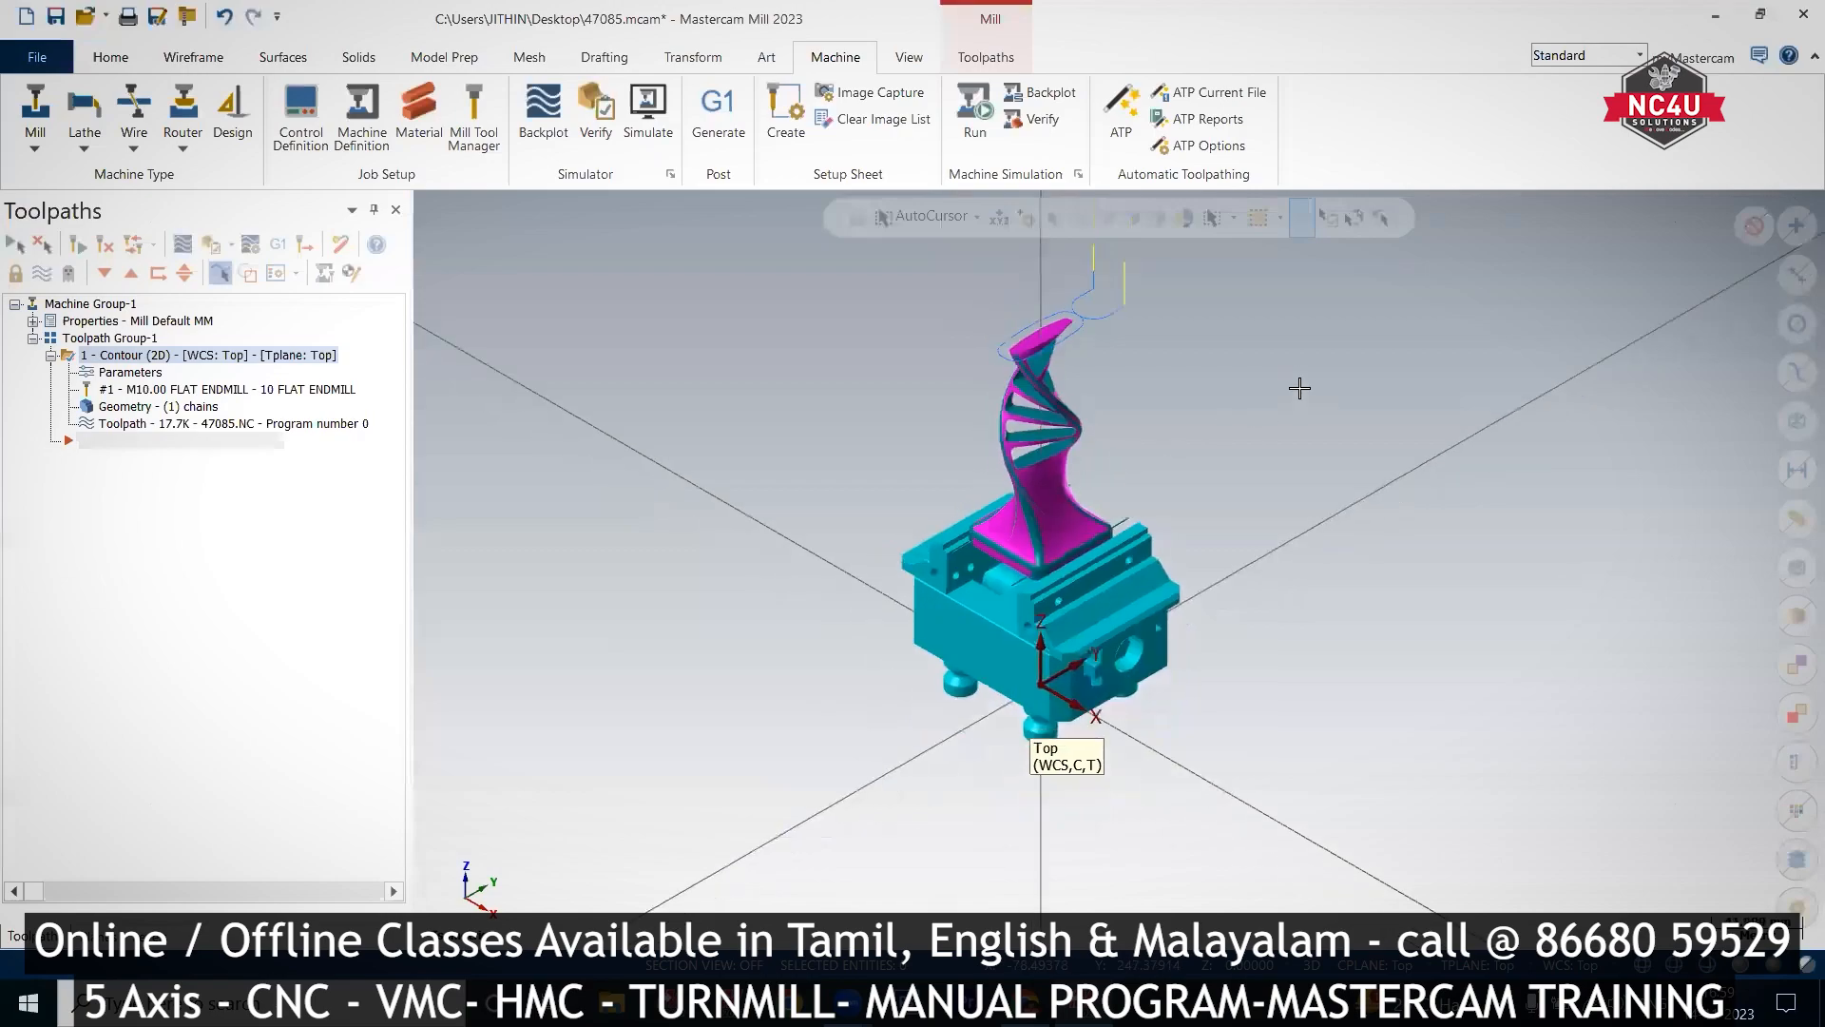
Step: Examine the DNA part clamped in the vise with its contour toolpath from several angles and in the isometric view
{"action": "right_click", "coordinate": [1300, 388]}
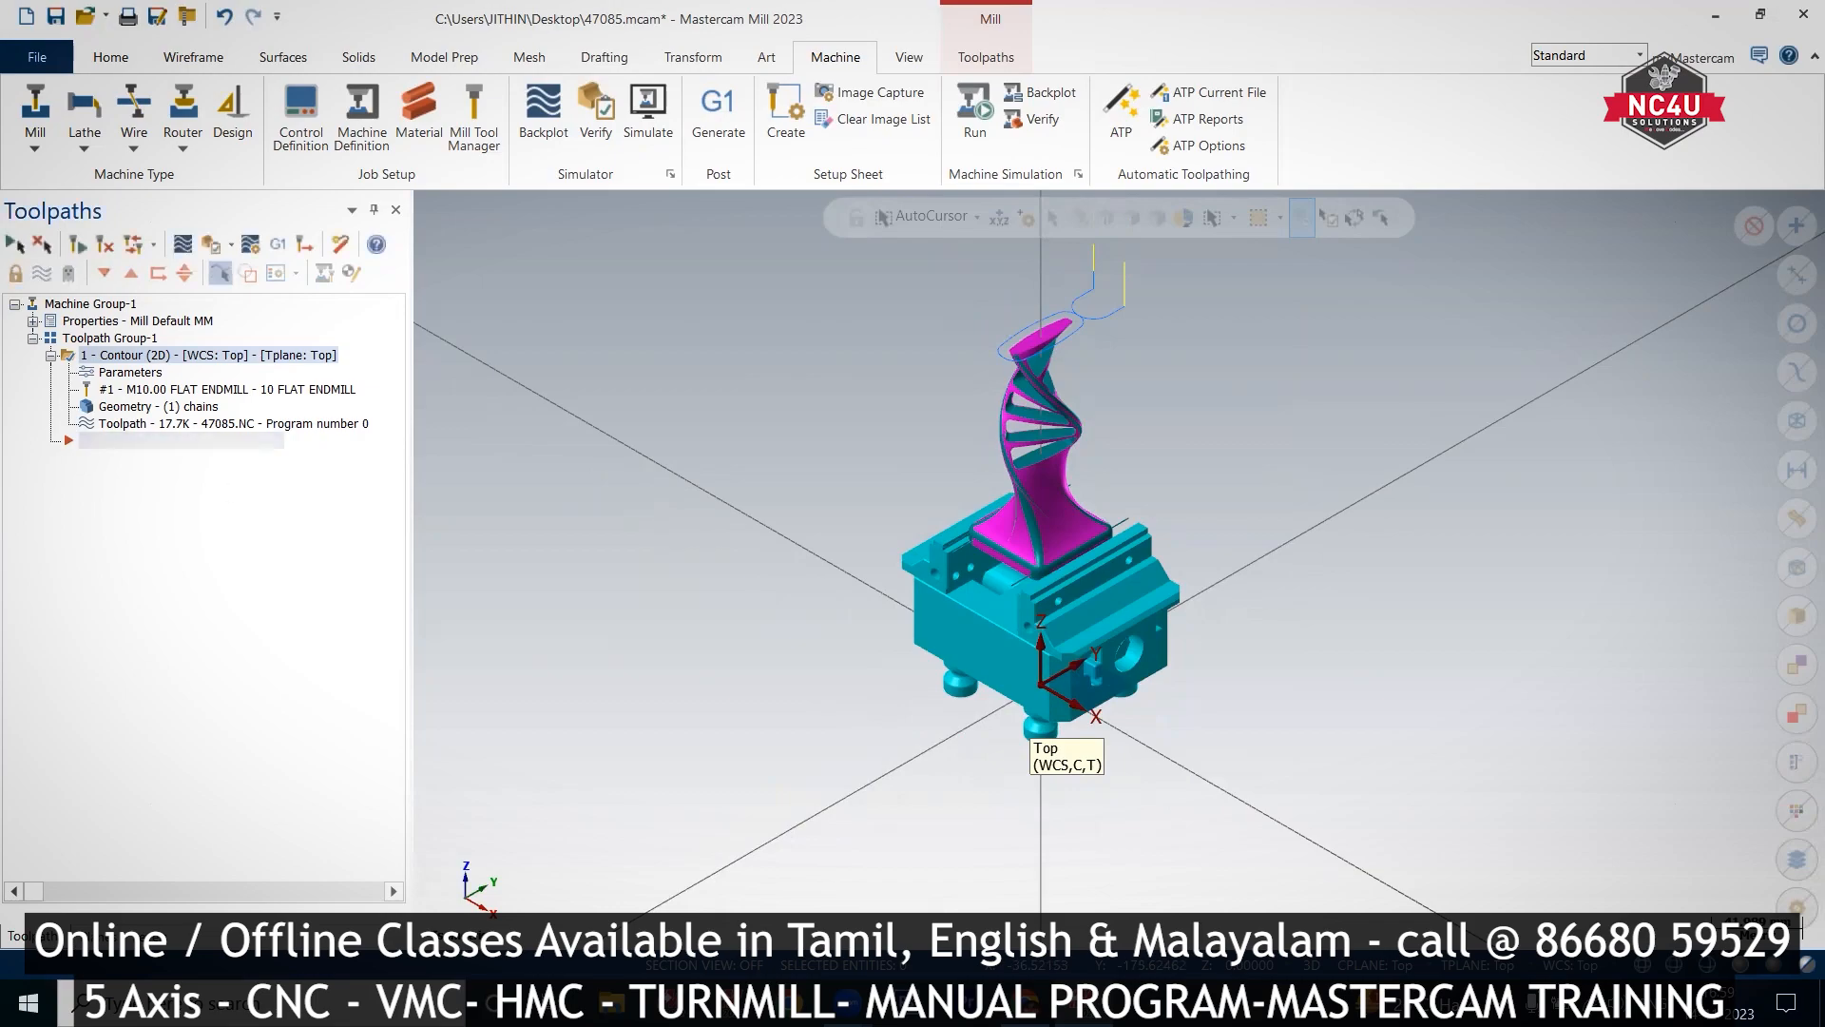
{"action": "middle_click_drag", "start_coordinate": [1196, 602], "coordinate": [1204, 513]}
{"action": "right_click", "coordinate": [1203, 463]}
{"action": "left_click", "coordinate": [1268, 674]}
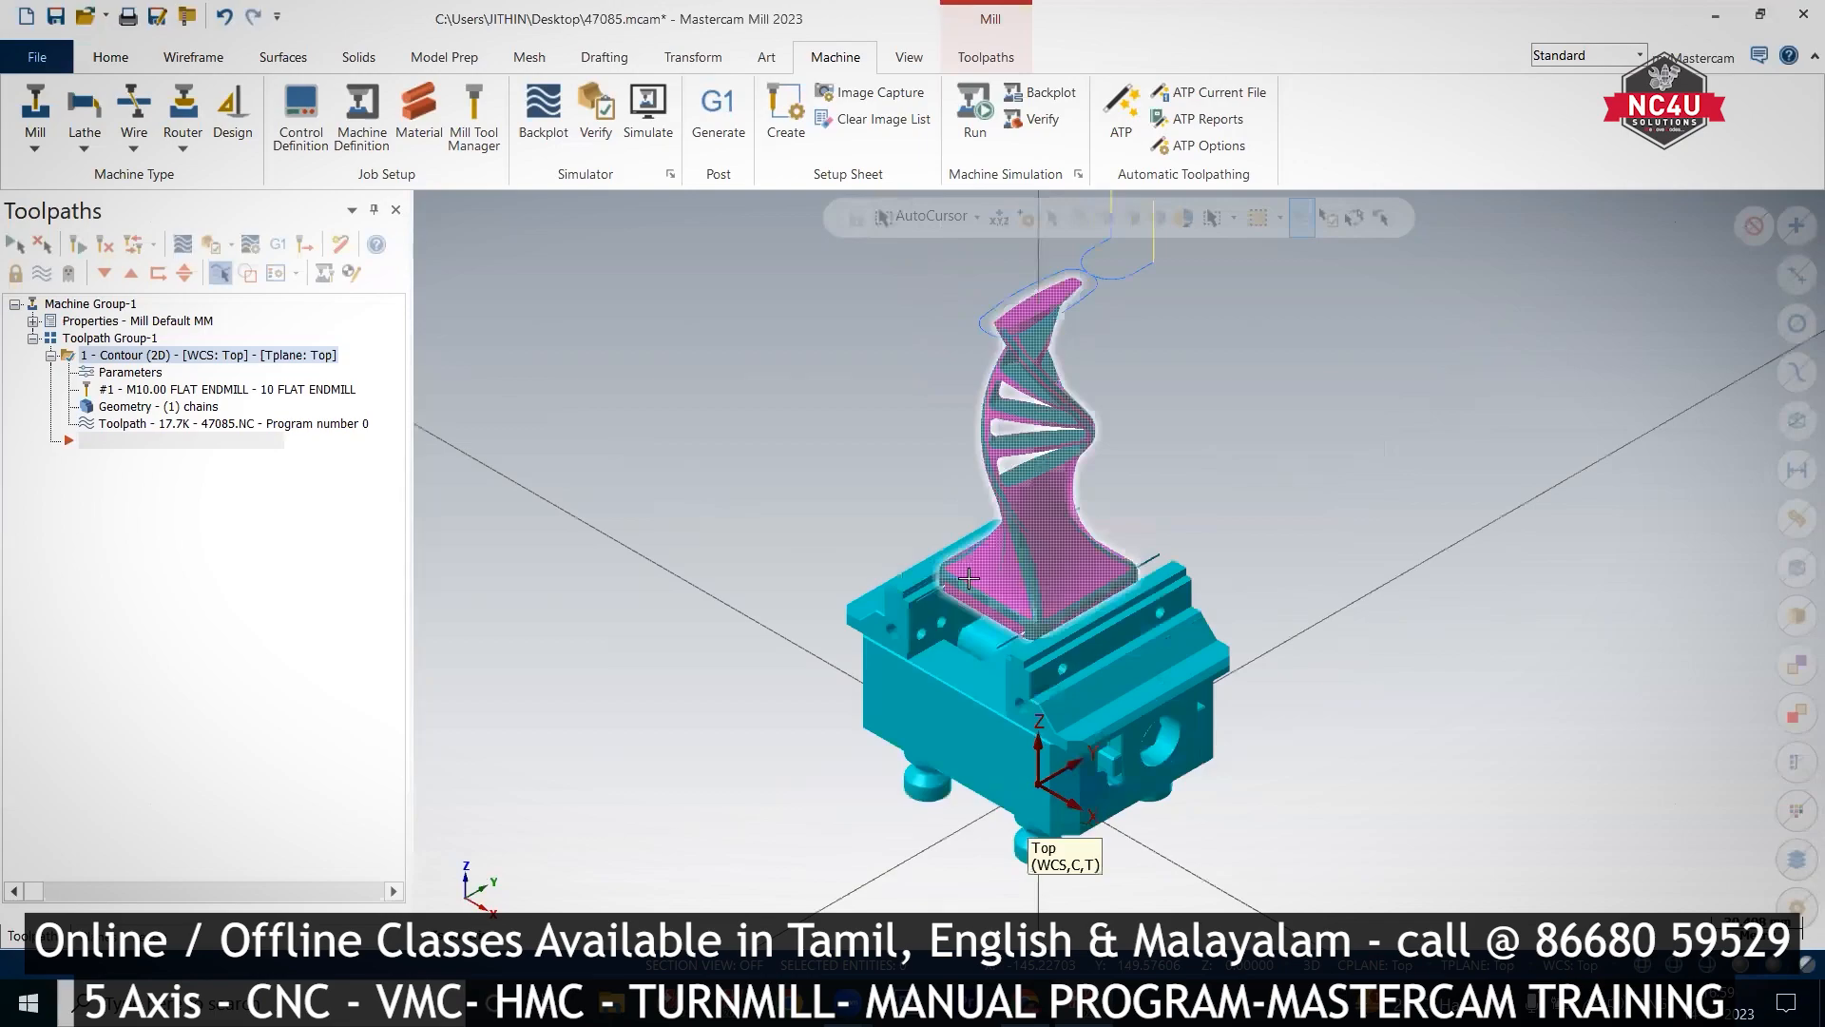
{"action": "scroll", "coordinate": [968, 578], "scroll_direction": "up", "scroll_amount": 4}
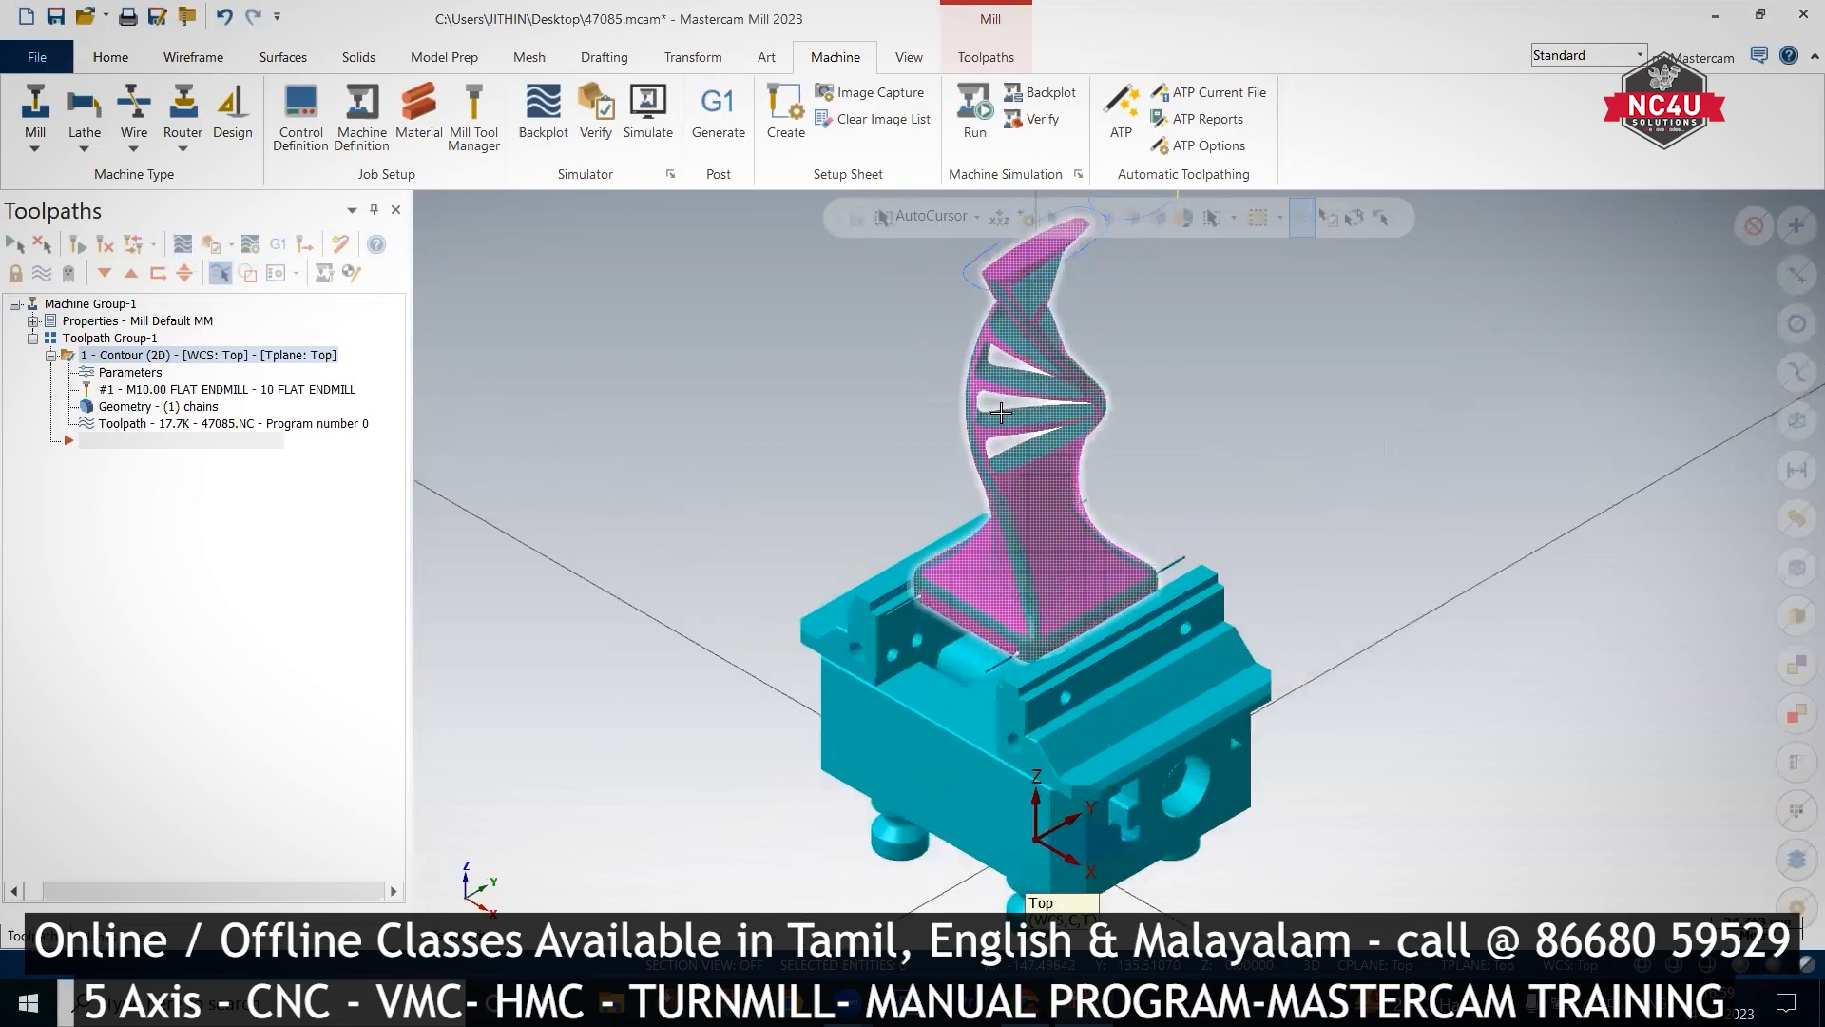
{"action": "scroll", "coordinate": [1093, 492], "scroll_direction": "up", "scroll_amount": 2}
{"action": "mouse_move", "coordinate": [876, 390]}
{"action": "middle_mouse_down"}
{"action": "mouse_move", "coordinate": [725, 358]}
{"action": "mouse_move", "coordinate": [944, 359]}
{"action": "mouse_move", "coordinate": [982, 424]}
{"action": "mouse_move", "coordinate": [1084, 408]}
{"action": "mouse_move", "coordinate": [1344, 469]}
{"action": "mouse_move", "coordinate": [1336, 624]}
{"action": "mouse_move", "coordinate": [1389, 542]}
{"action": "mouse_move", "coordinate": [1327, 383]}
{"action": "mouse_move", "coordinate": [1480, 452]}
{"action": "mouse_move", "coordinate": [1560, 635]}
{"action": "middle_mouse_up"}
{"action": "middle_click_drag", "start_coordinate": [1675, 635], "coordinate": [1824, 622]}
{"action": "right_click", "coordinate": [1356, 427]}
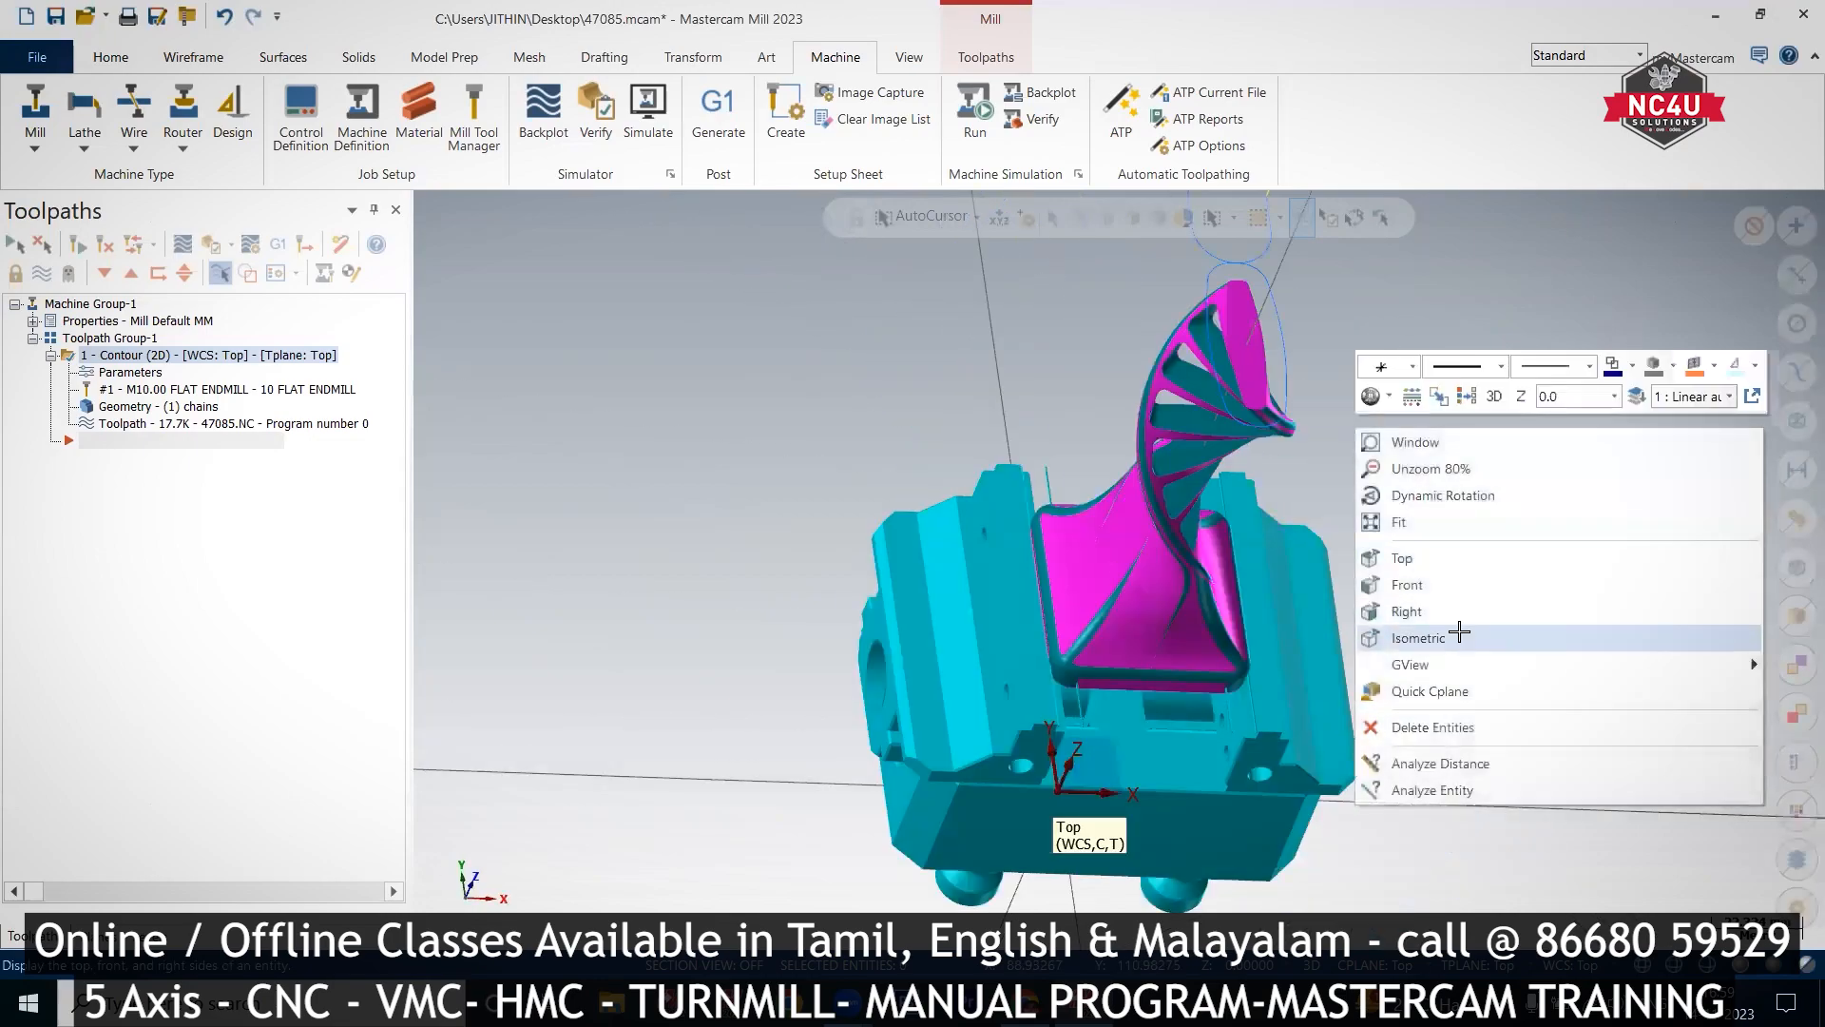
{"action": "left_click", "coordinate": [1457, 636]}
{"action": "scroll", "coordinate": [1002, 485], "scroll_direction": "down", "scroll_amount": 3}
{"action": "scroll", "coordinate": [867, 483], "scroll_direction": "up", "scroll_amount": 5}
{"action": "scroll", "coordinate": [1122, 623], "scroll_direction": "down", "scroll_amount": 4}
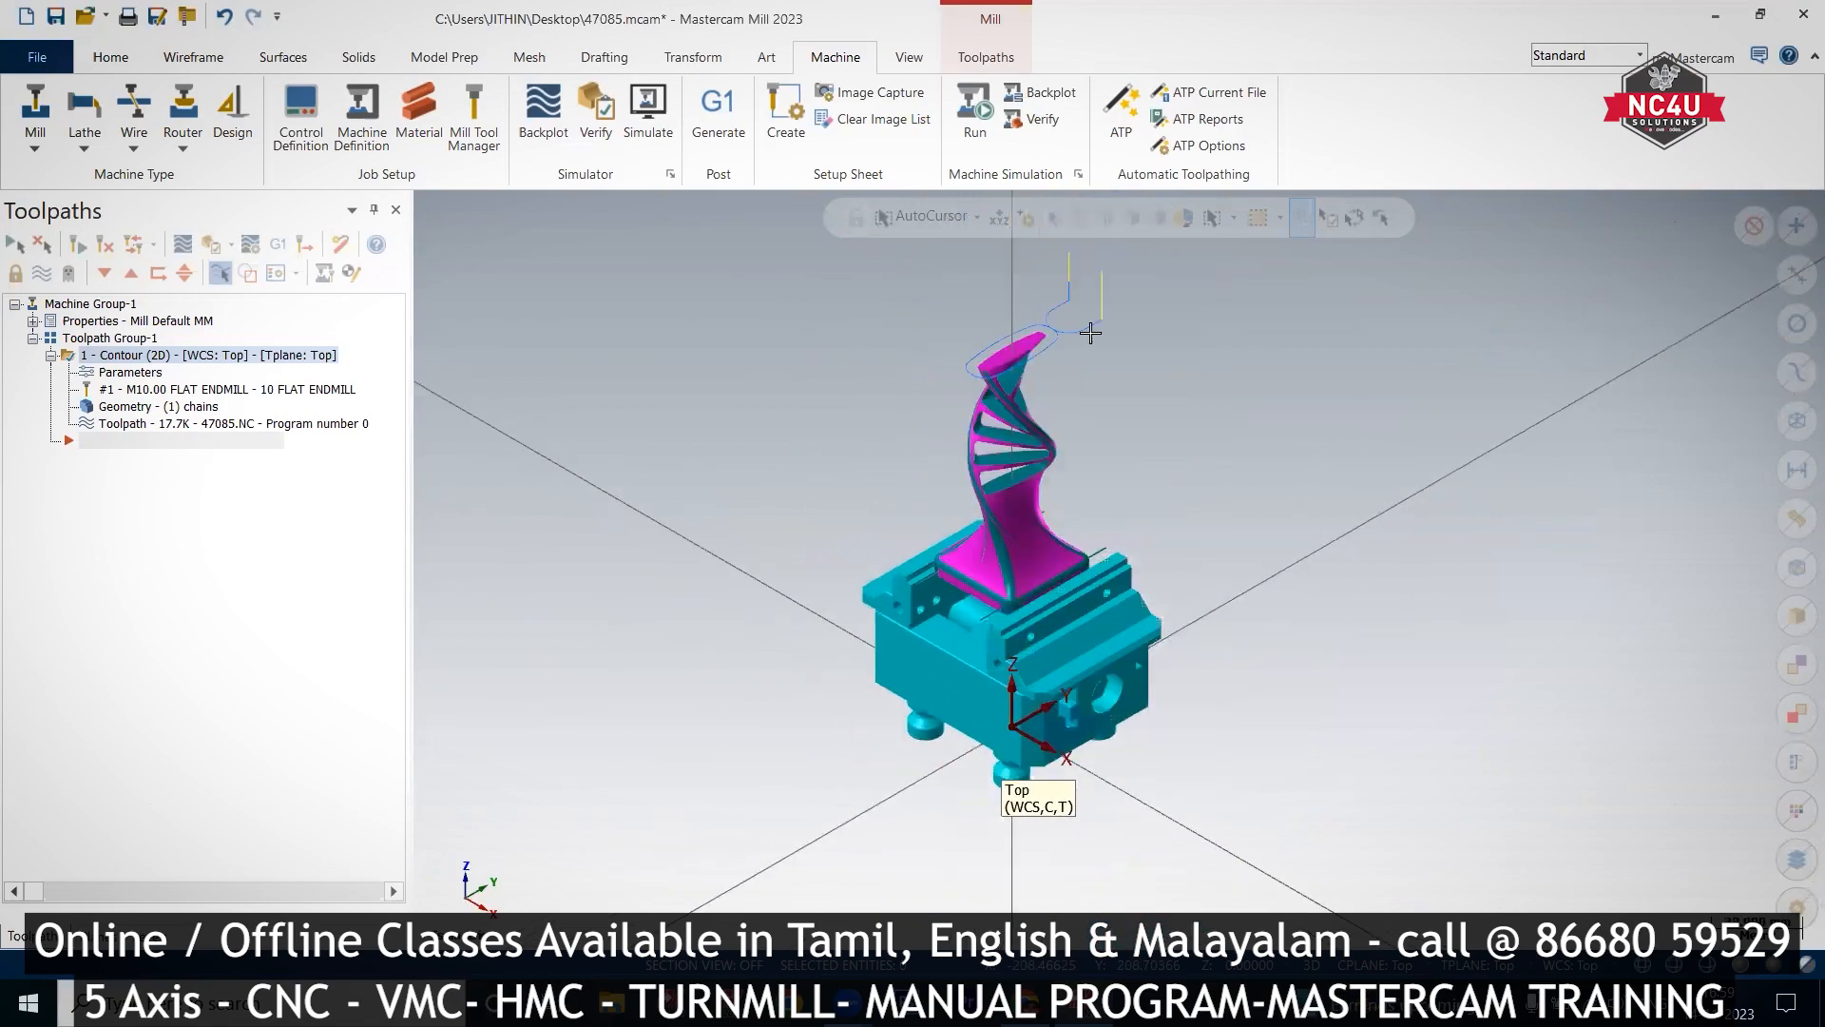